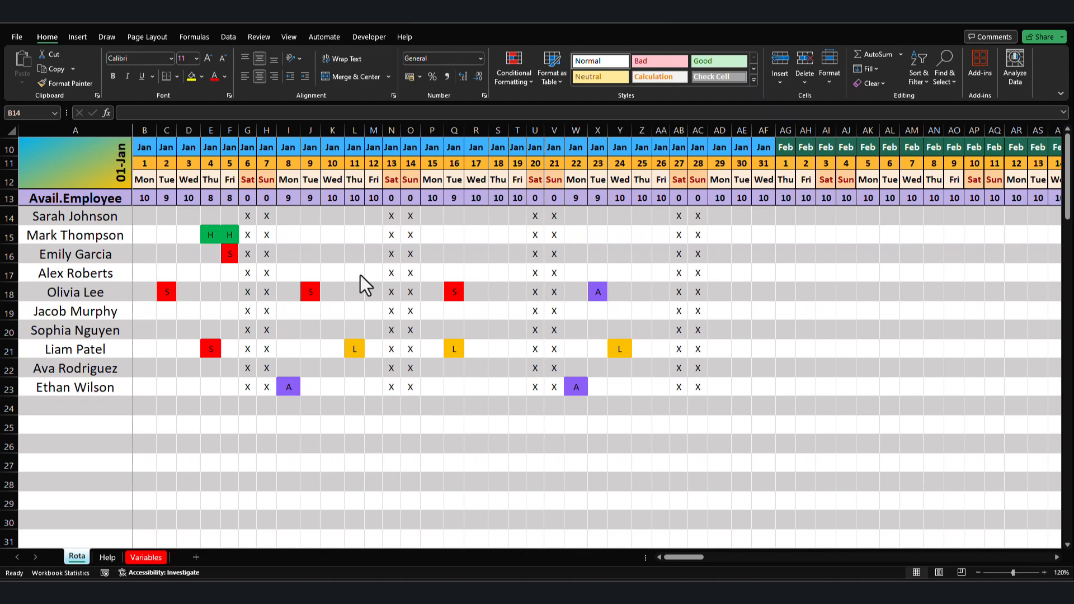
Examine the month, day number, weekday and available-employee count cells for the first date in the Rota sheet's header.
left_click(145, 148)
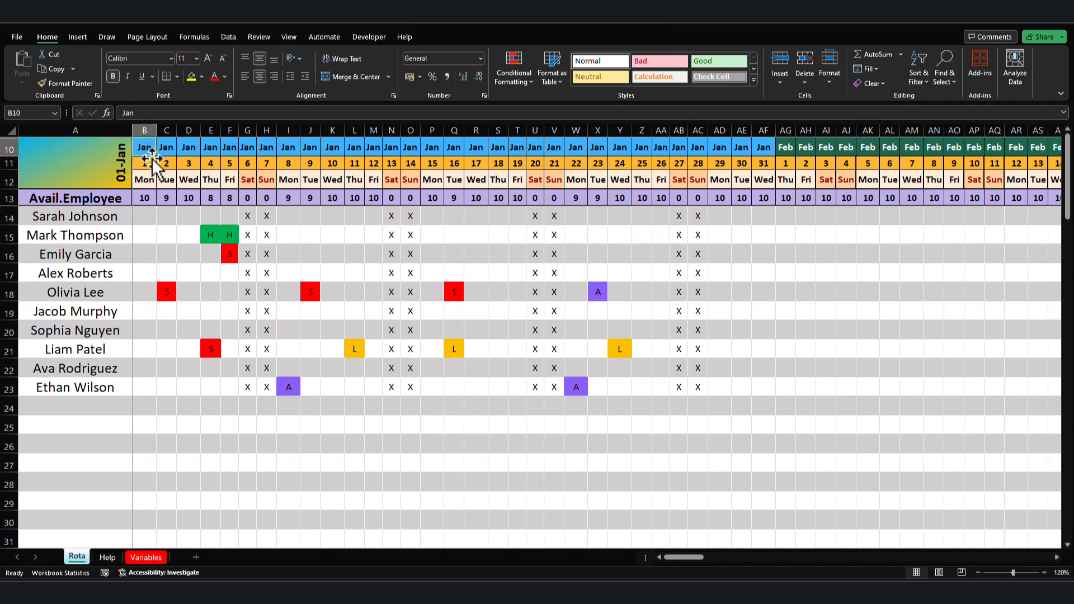
left_click(148, 166)
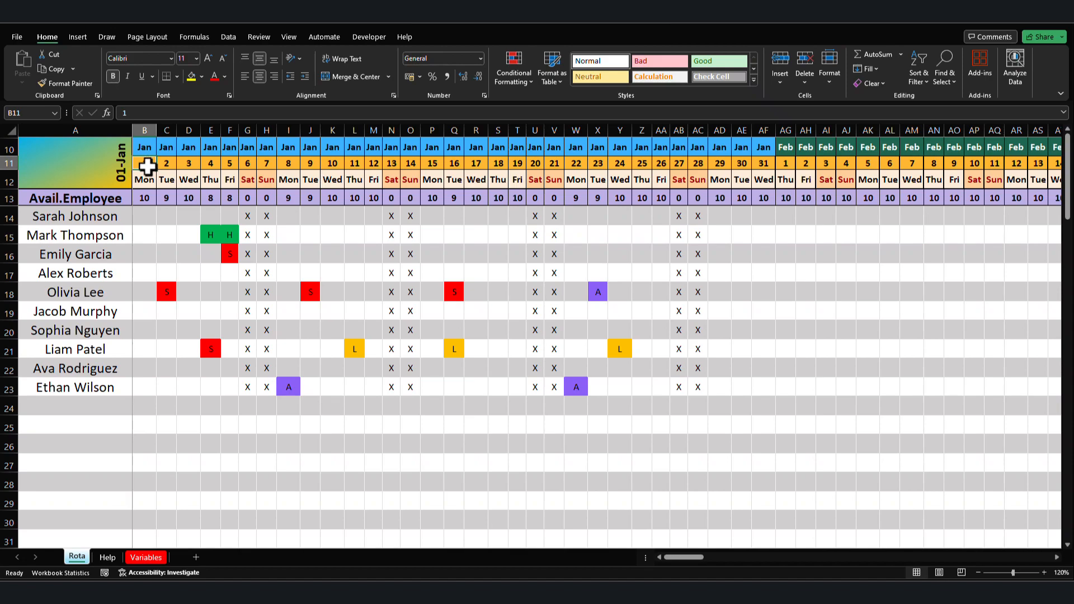
left_click(146, 180)
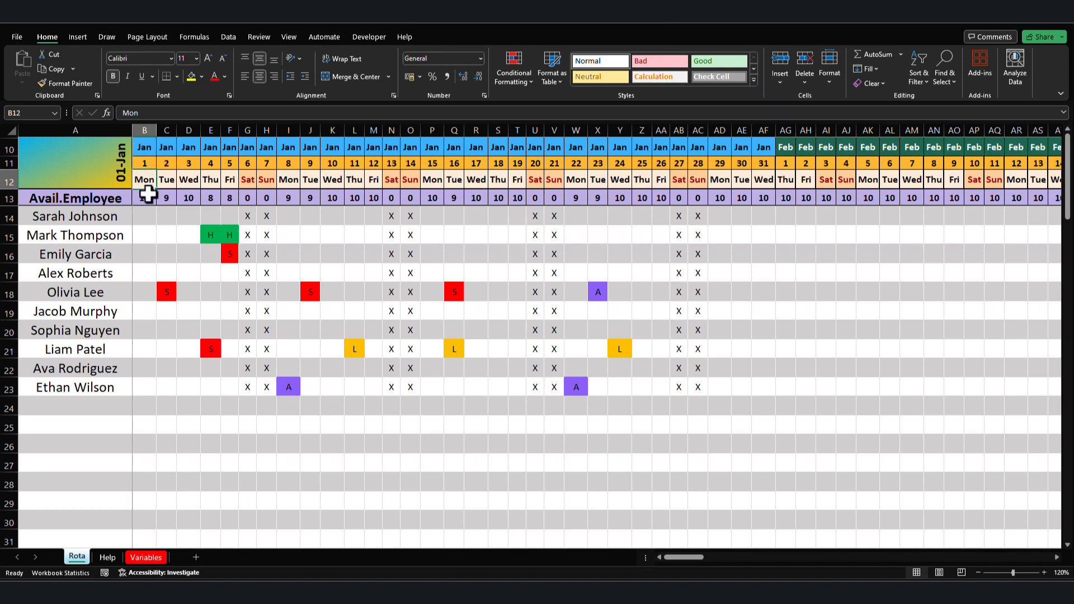
left_click(147, 200)
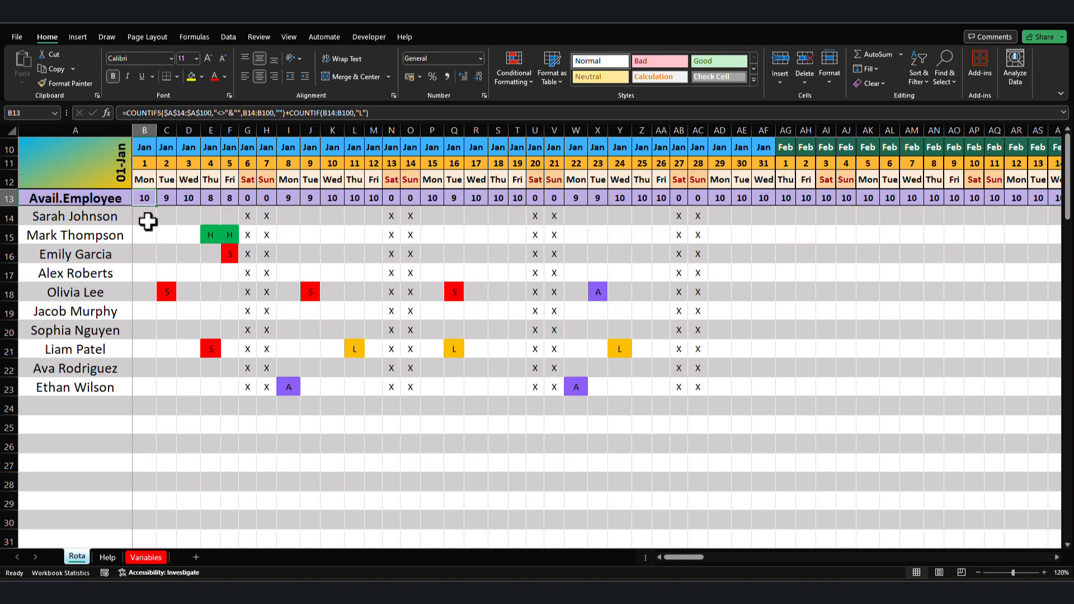
mouse_move(145, 216)
left_mouse_down()
mouse_move(148, 384)
mouse_move(147, 196)
left_mouse_up()
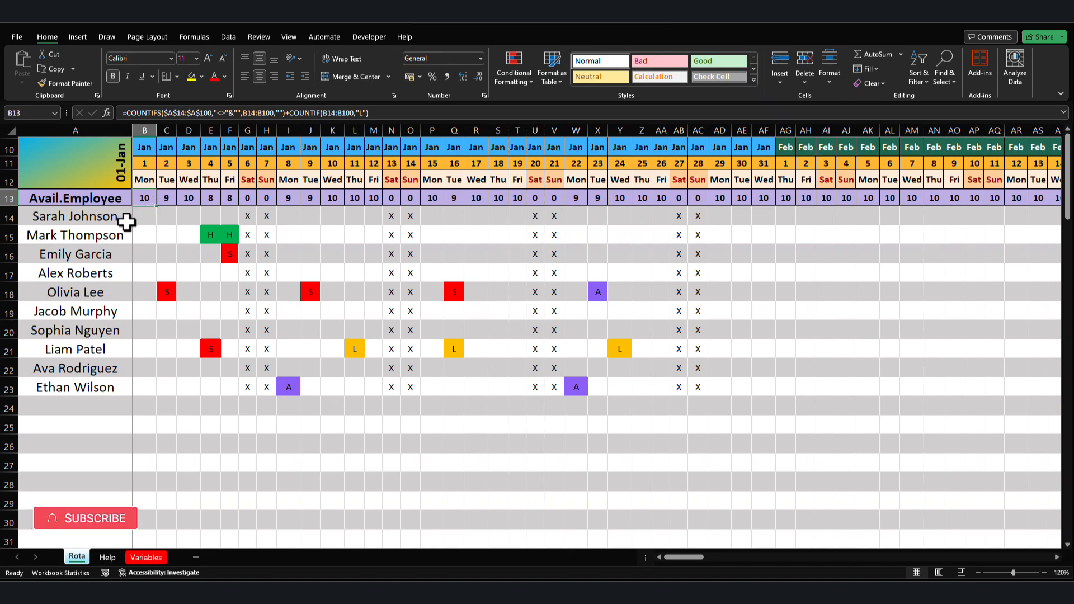
Examine the employee rows' blank workdays, weekend X cells and the H, S, L and A attendance codes.
left_click_drag(138, 213, 230, 210)
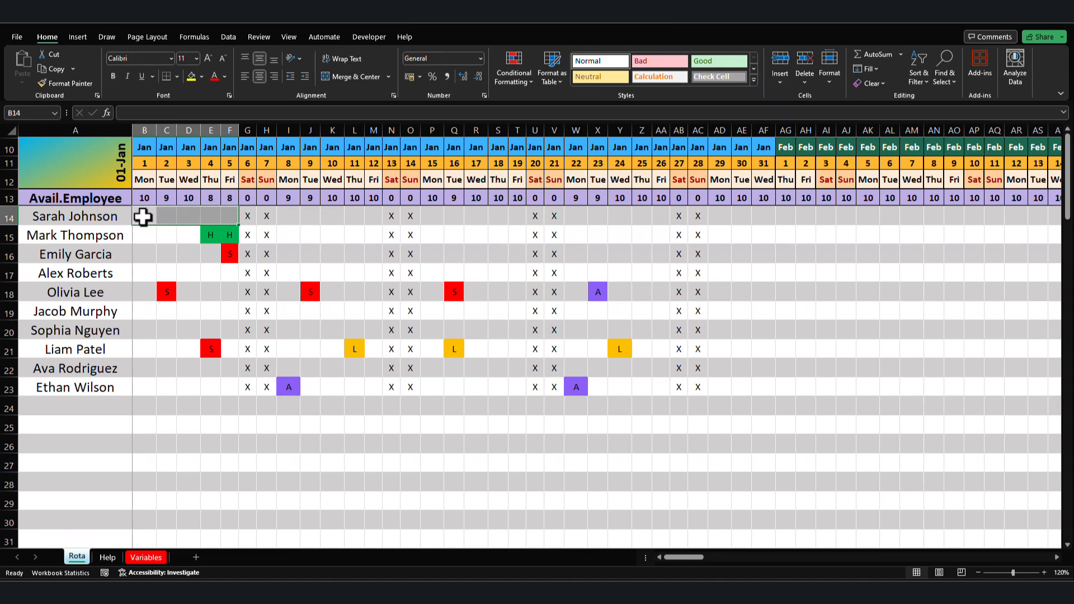
left_click(251, 217)
left_click(265, 218)
left_click(247, 217)
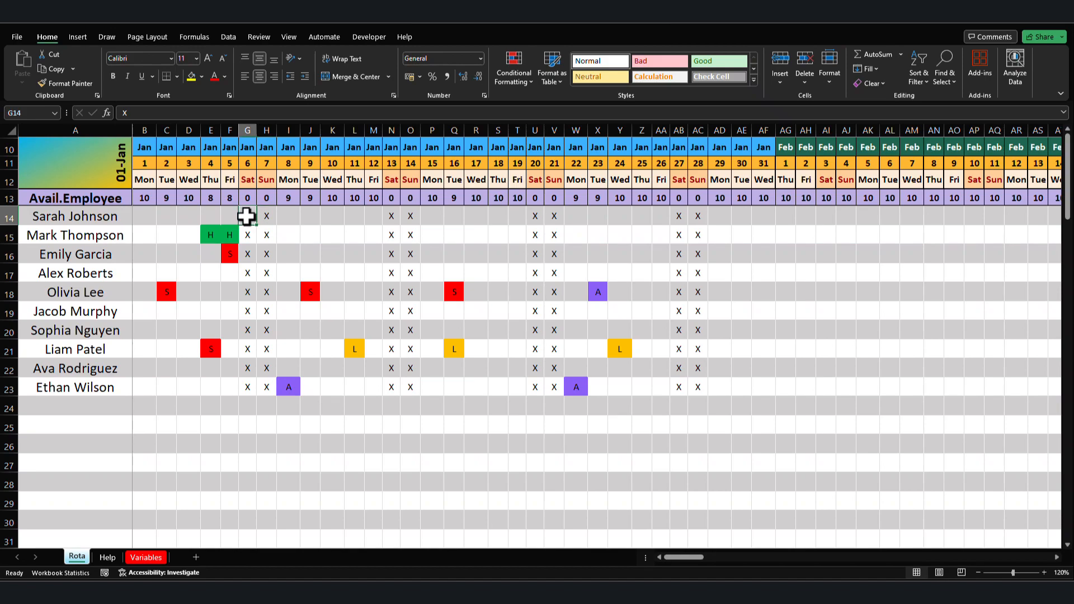
left_click(260, 217)
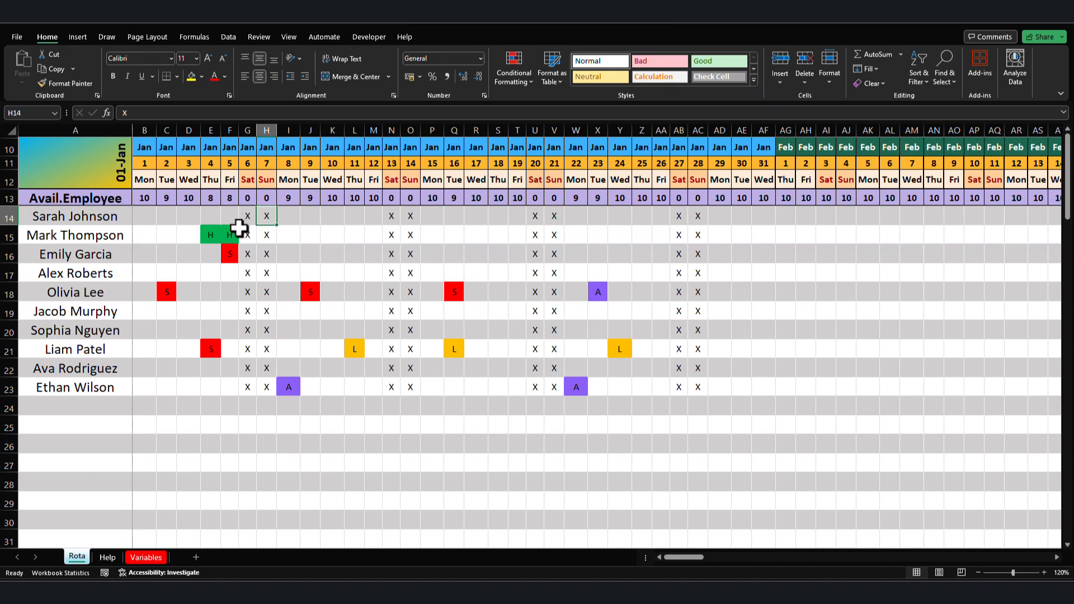
left_click(212, 234)
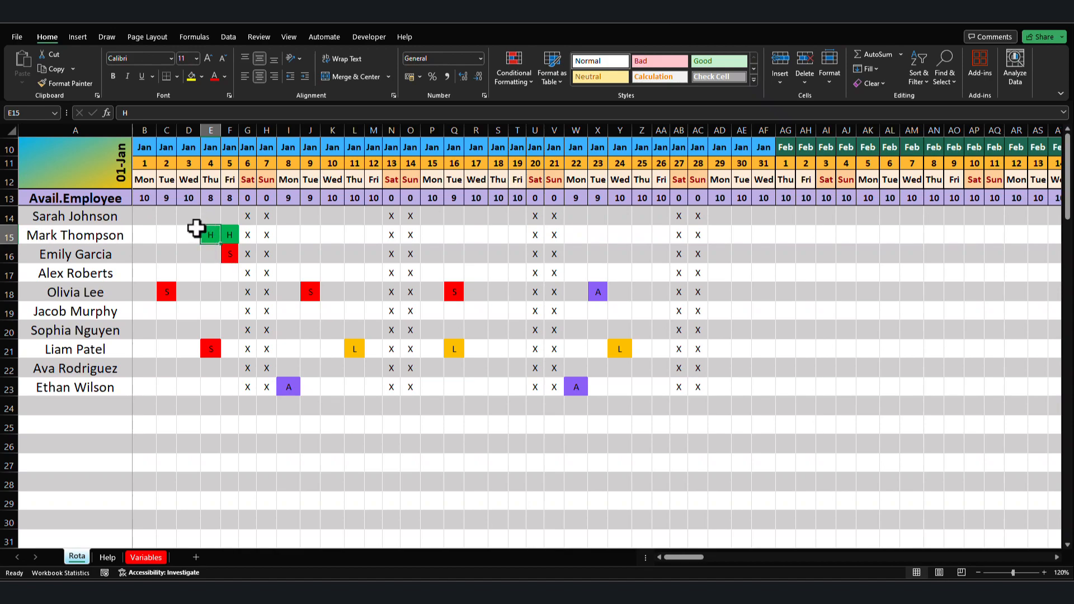
left_click(227, 256)
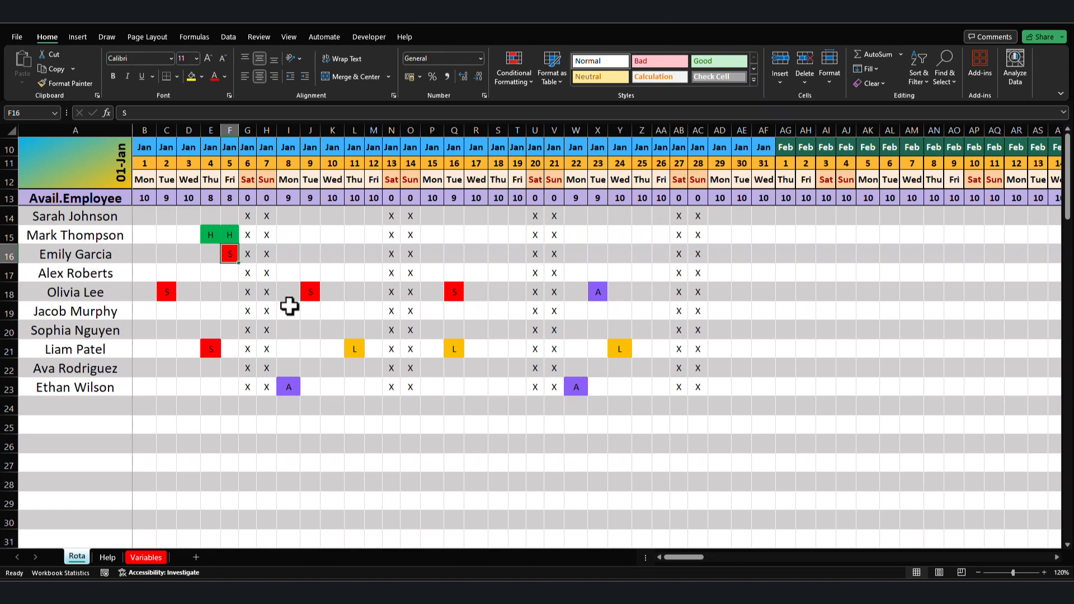
left_click(355, 348)
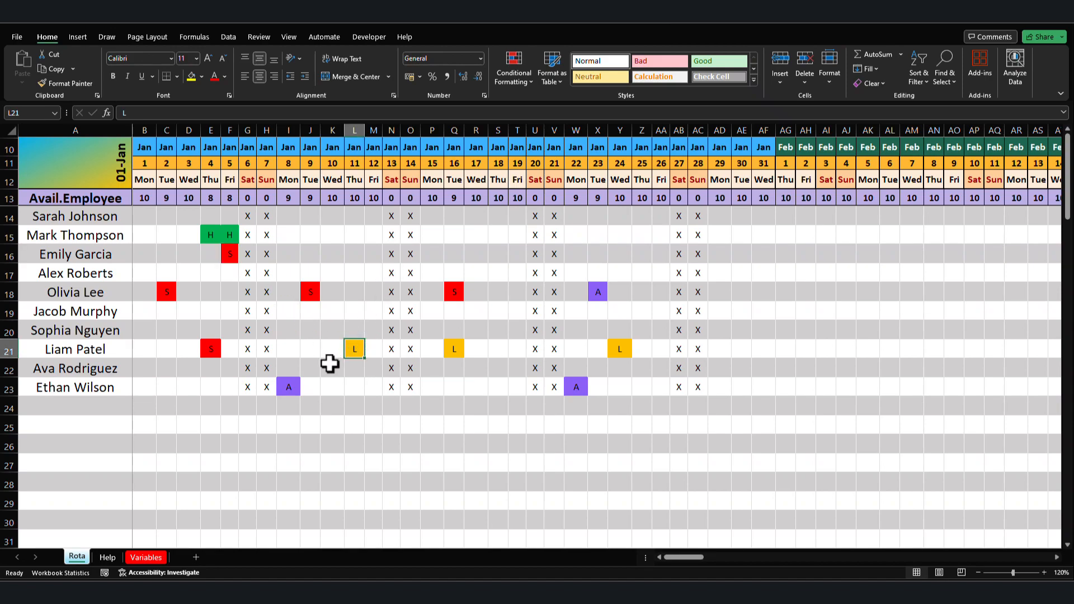
left_click(294, 385)
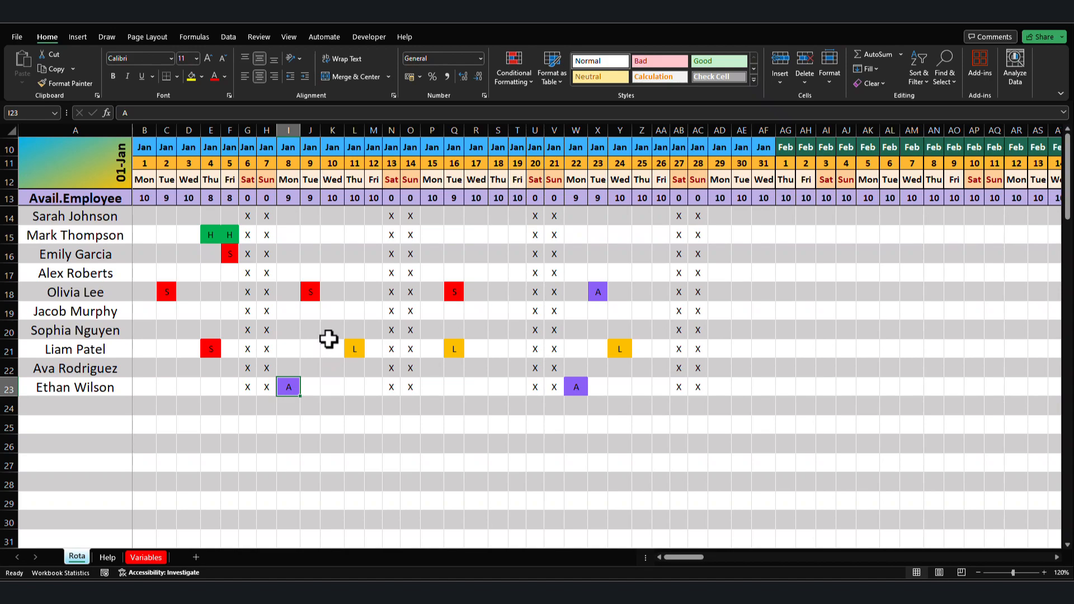
left_click(321, 300)
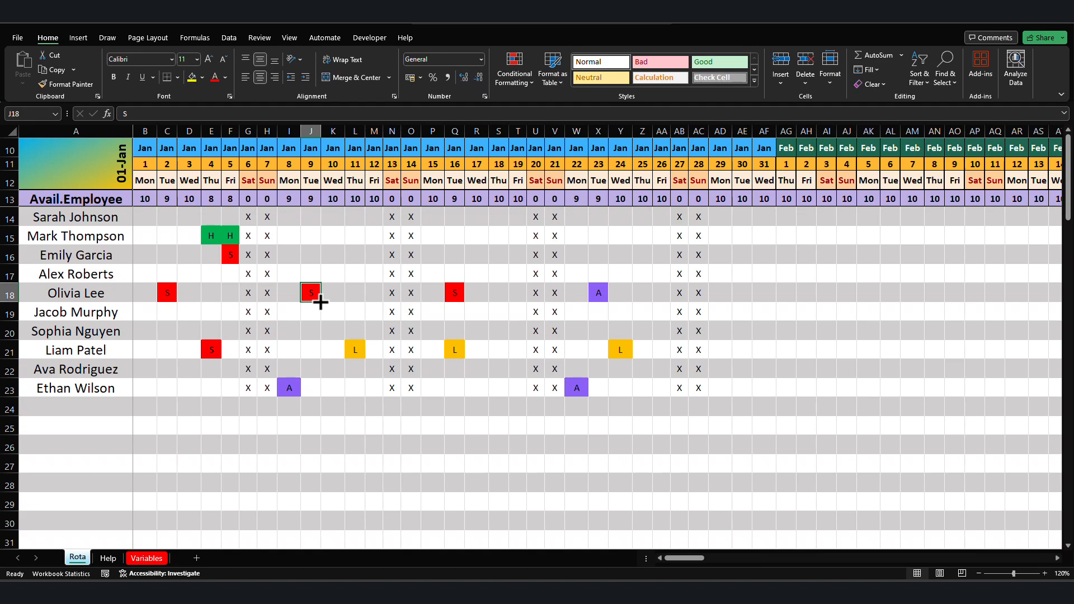
Examine the Sickness, Awol, Holiday and Lateness trackers at the far end of the Rota sheet, at 90% zoom.
left_click_drag(676, 559, 1013, 555)
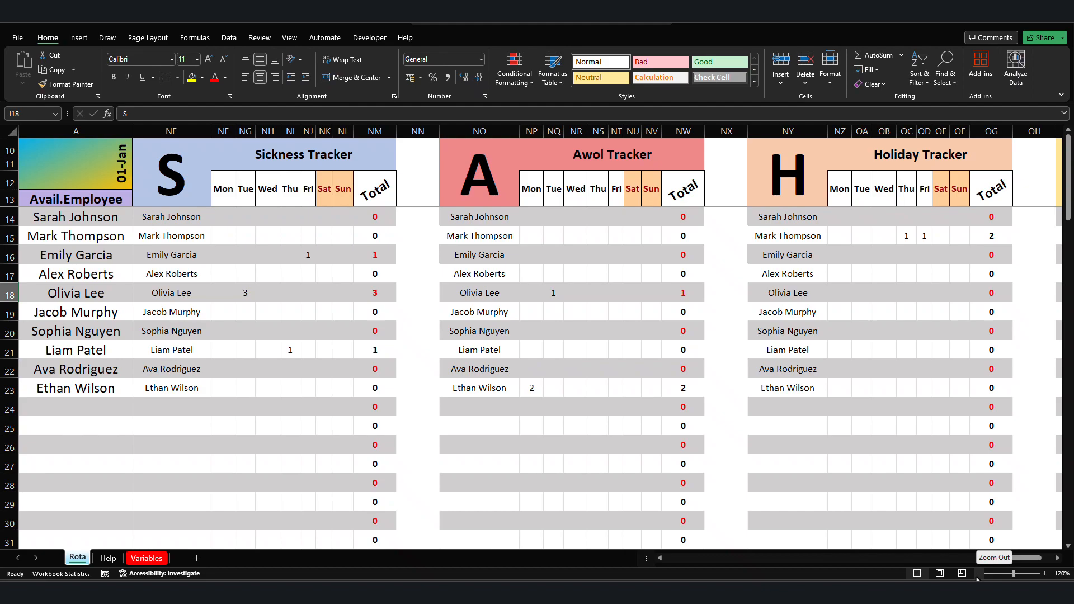
left_click(978, 573)
left_click(978, 573)
left_click(979, 574)
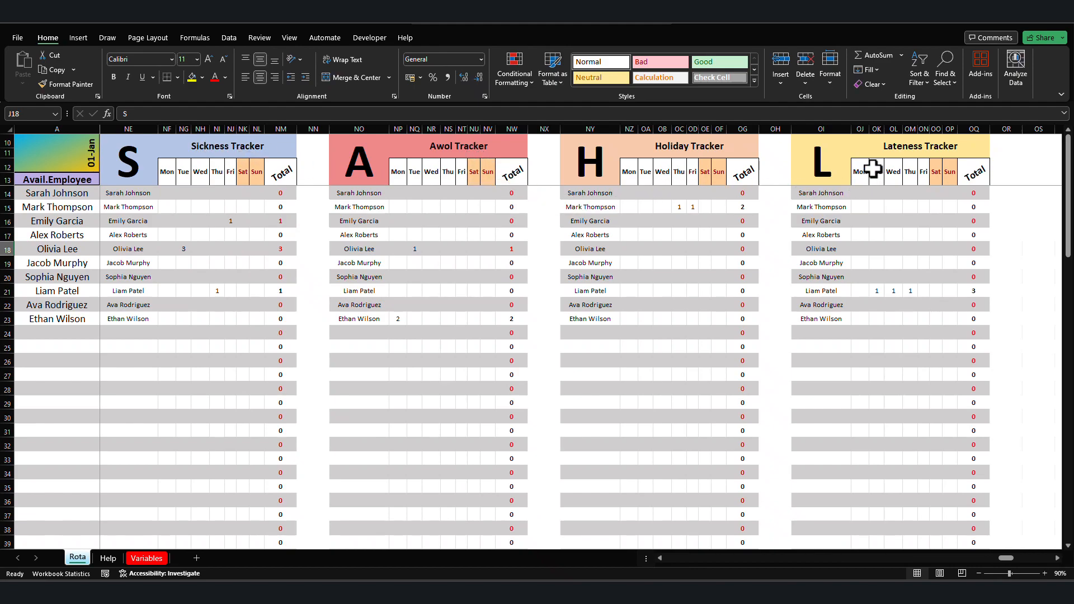
left_click(171, 171)
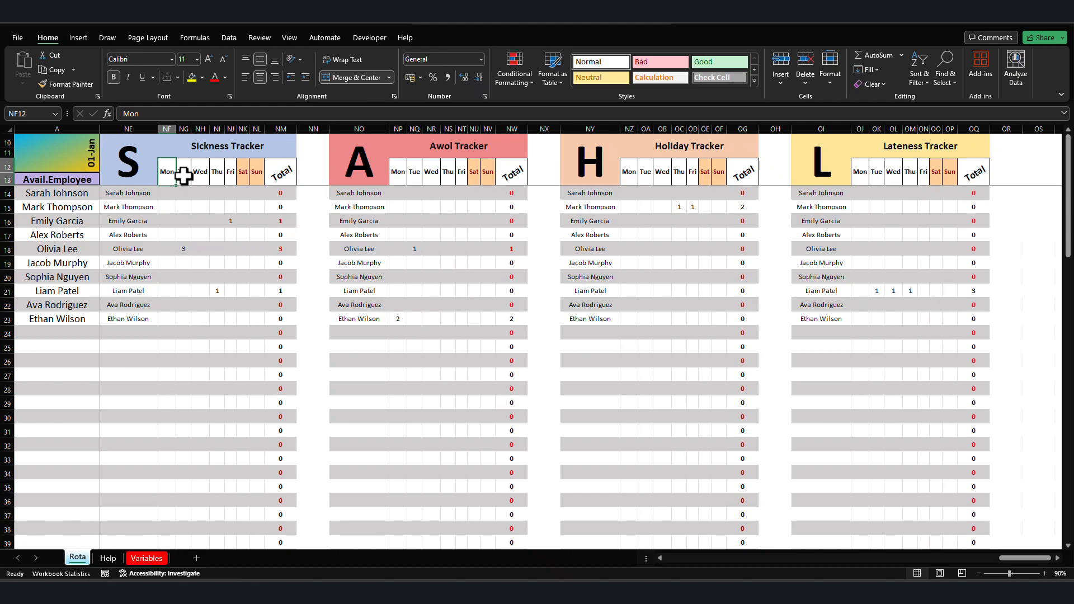
left_click(188, 250)
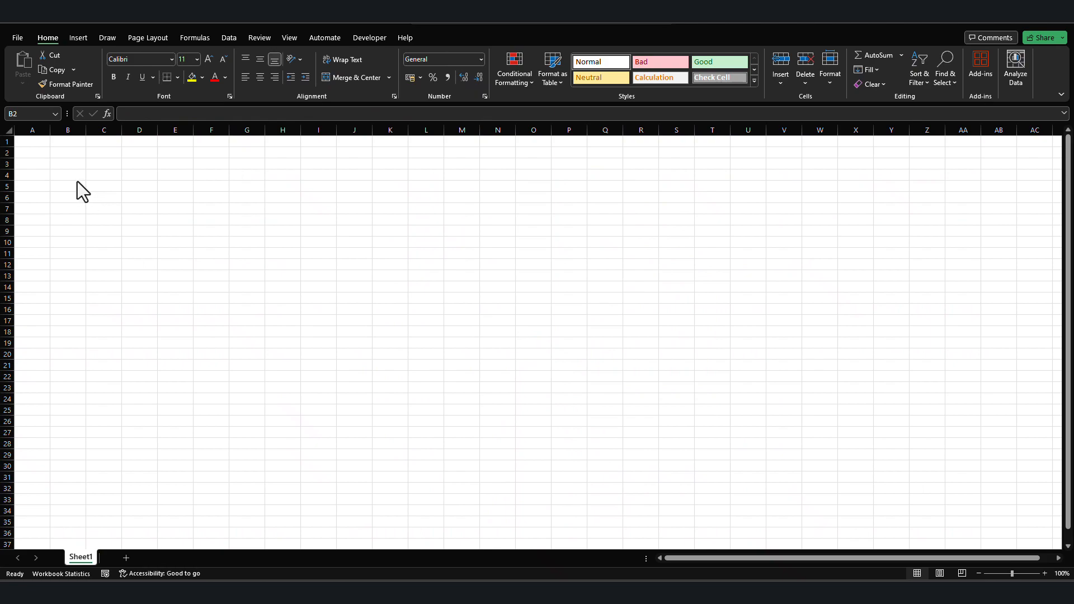
Enter the start date 01/01/2024 in cell B4 of the blank sheet.
left_click(80, 177)
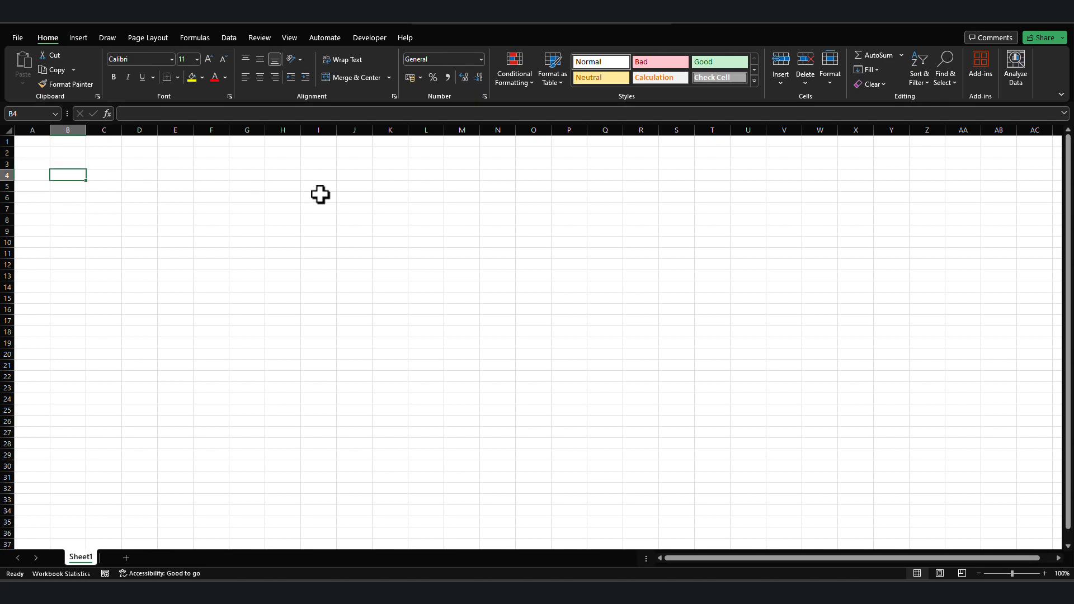
type("01/01/2024")
key("Return")
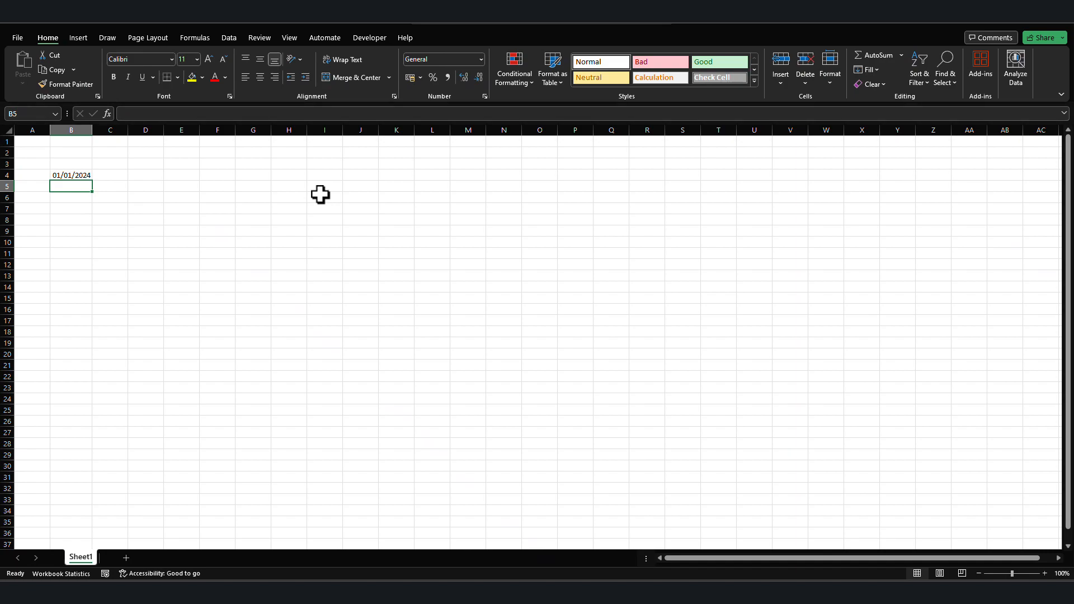
type("=TEXC")
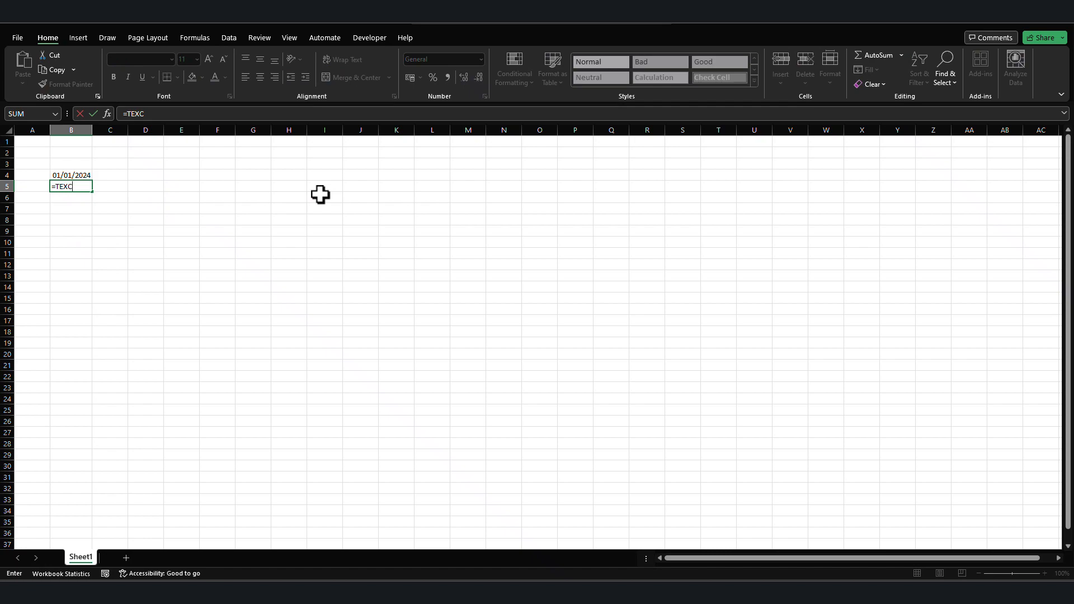
key("BackSpace")
type("X")
key("Tab")
key("Left")
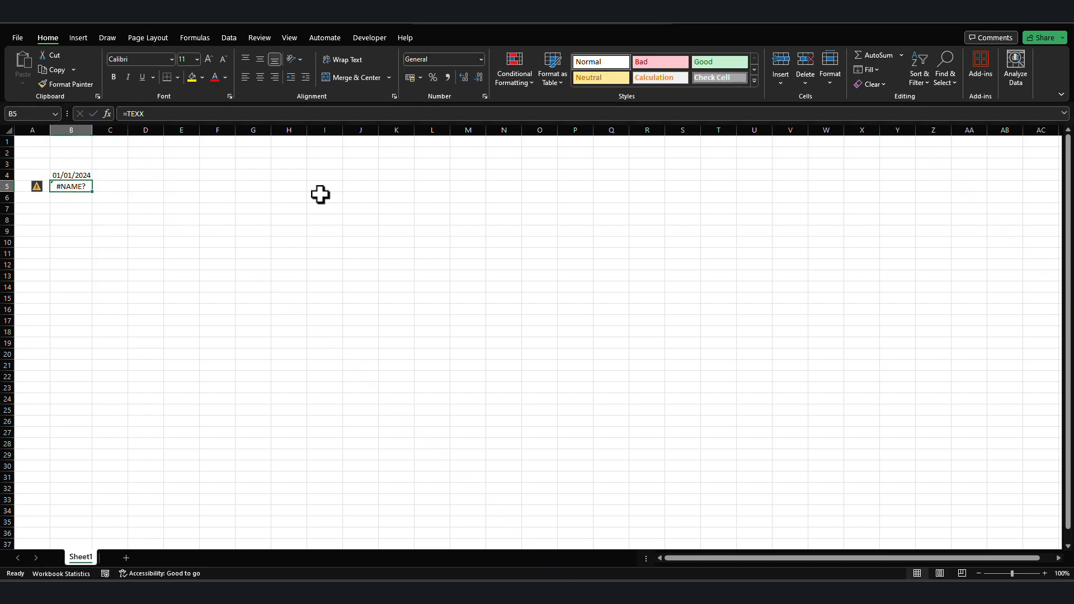
Enter the month formula =TEXT(B$4,"MMM") in cell B5.
type("=TEXT(")
key("Up")
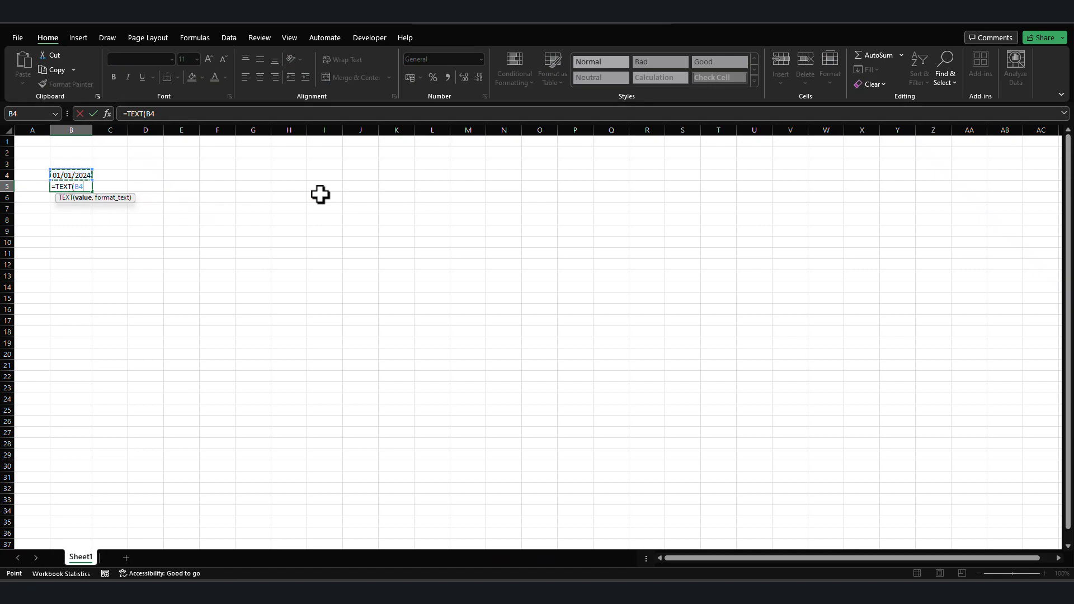
key("F4")
key("F4")
type(",\"MMM")
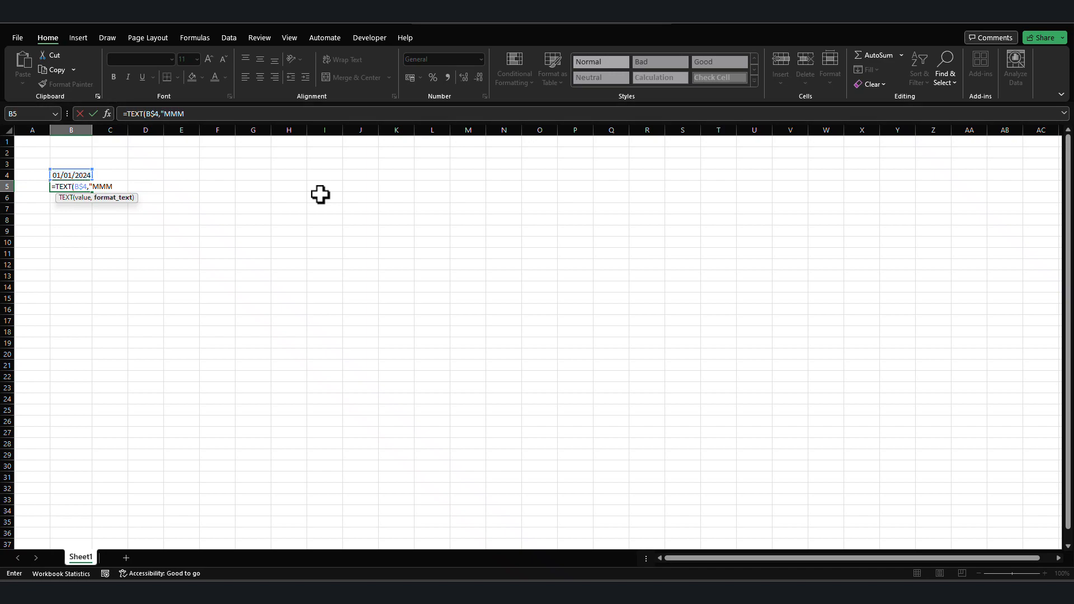
type("\")")
key("Return")
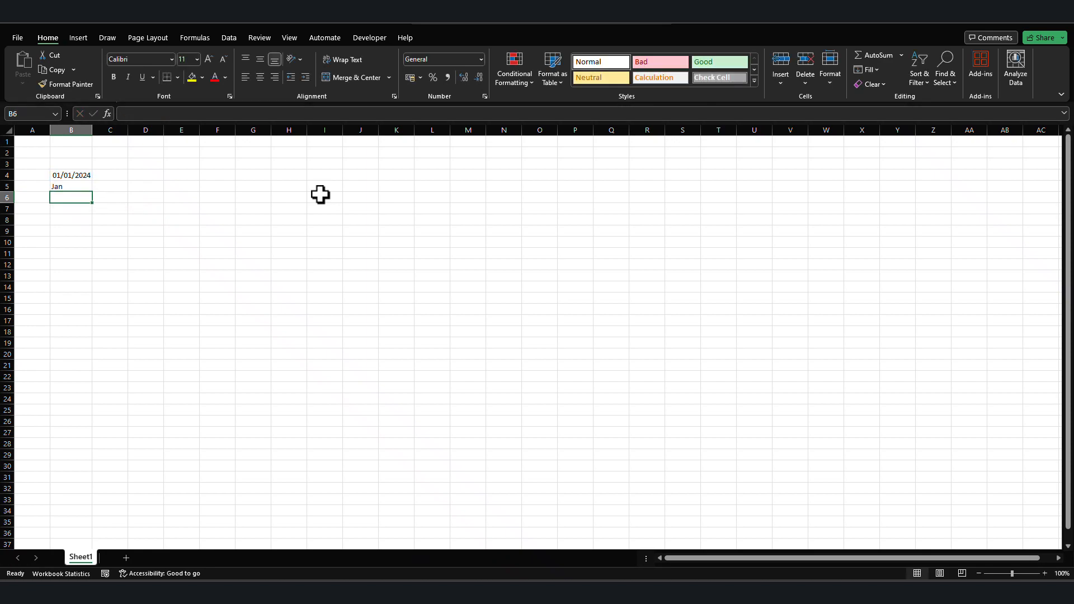
Copy the month formula down to cell B6 and change its format text to "D" for the day number.
key("ctrl+d")
key("F2")
key("Left")
key("Left")
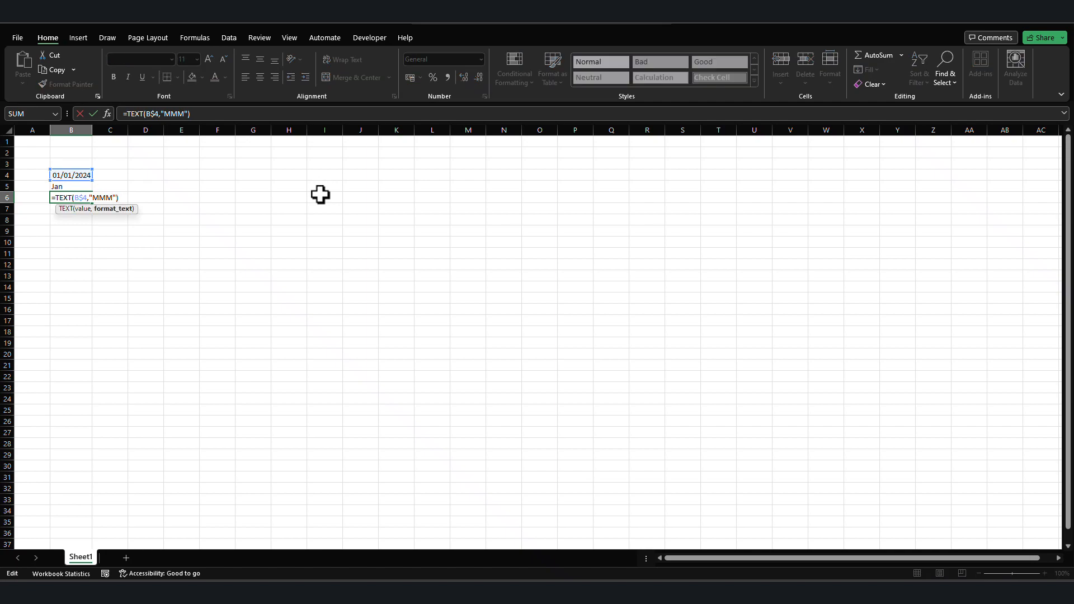
key("BackSpace")
key("BackSpace")
key("BackSpace")
type("d")
key("Return")
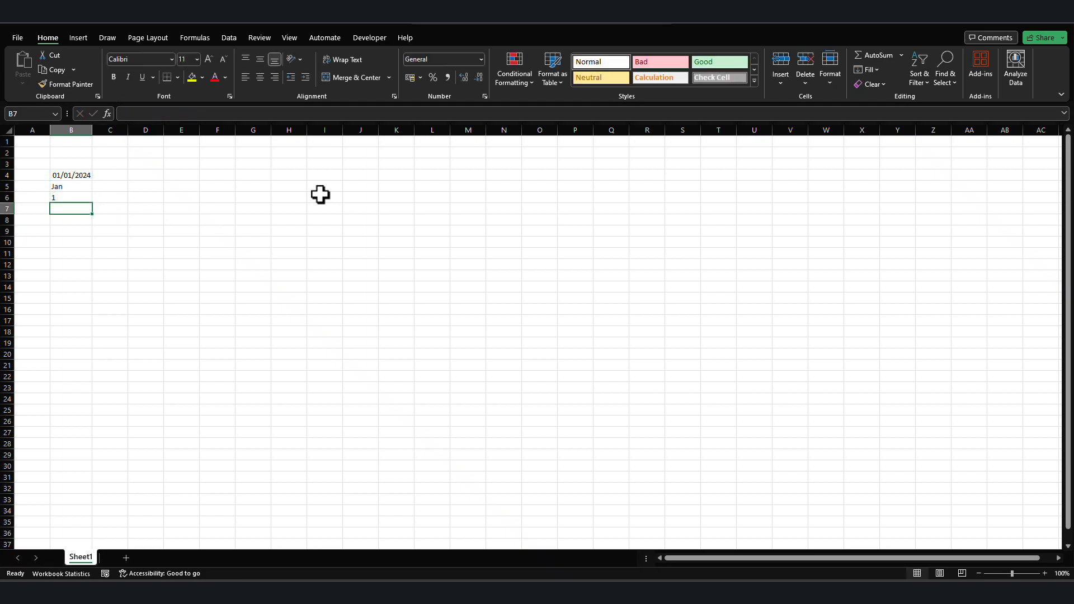
Copy the day-number formula down to cell B7 and change its format text to "DDD" for the weekday.
key("ctrl+d")
key("F2")
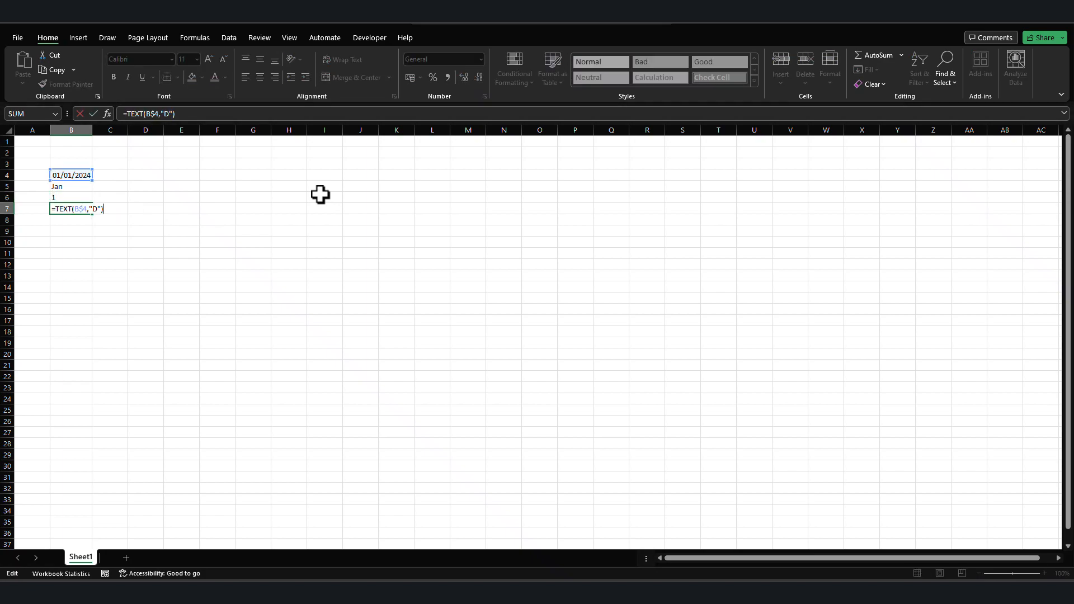
key("Left")
key("BackSpace")
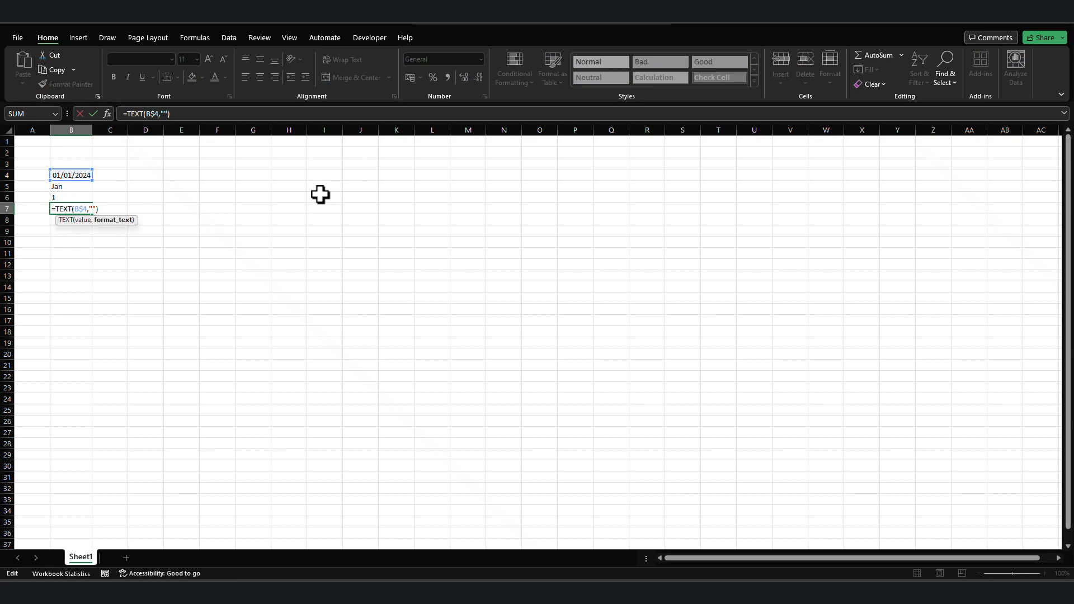
type("DDD")
key("Return")
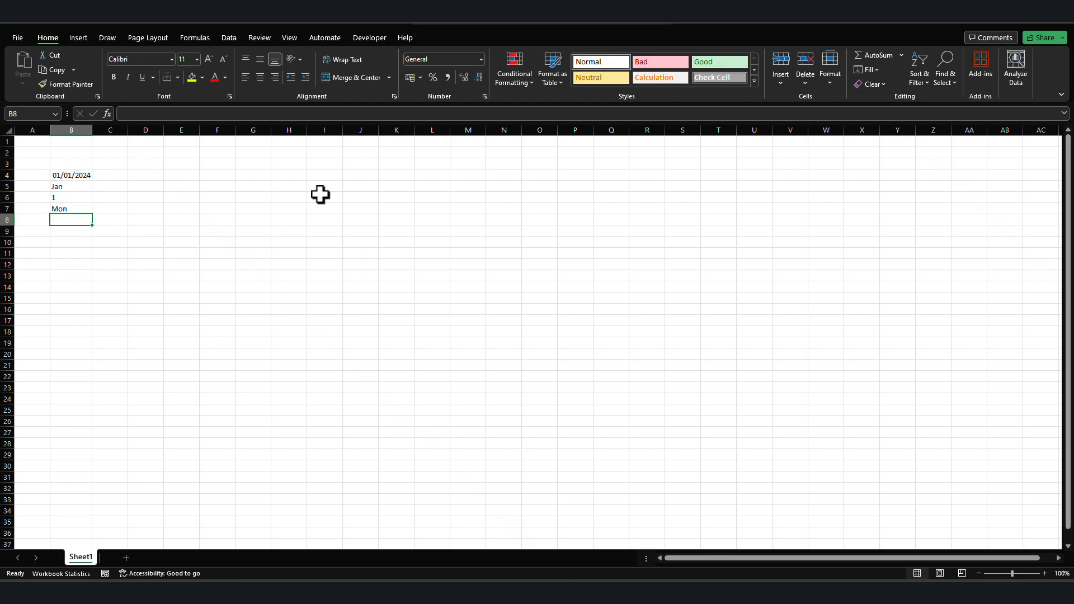
Widen column A and enter the label Avail.Employee in cell A8.
left_click_drag(49, 129, 94, 130)
key("Left")
type("a")
type("A")
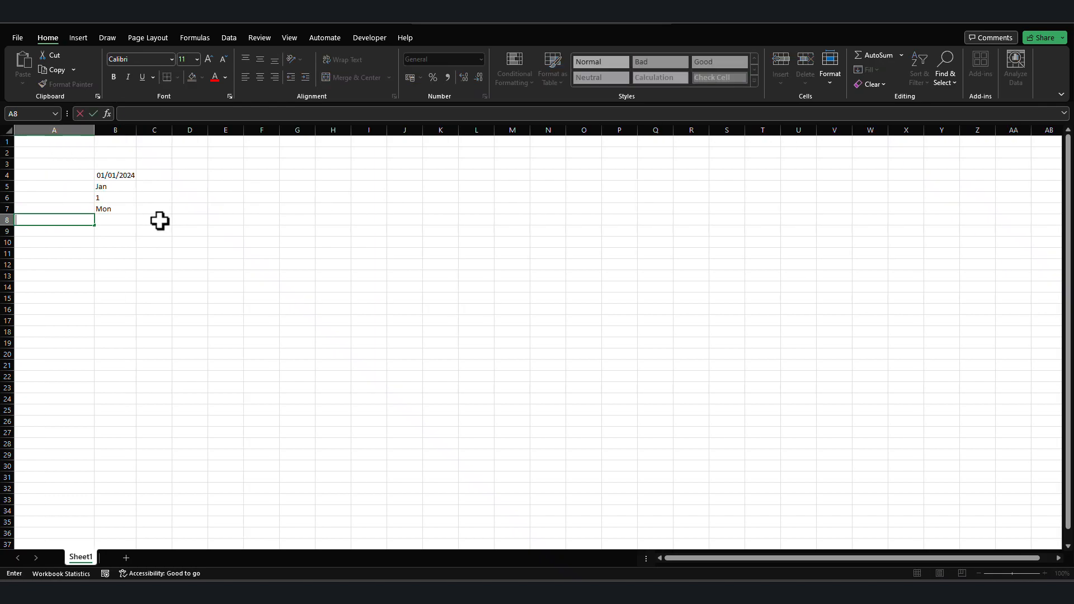
type("vai")
type("l.Employee")
key("Return")
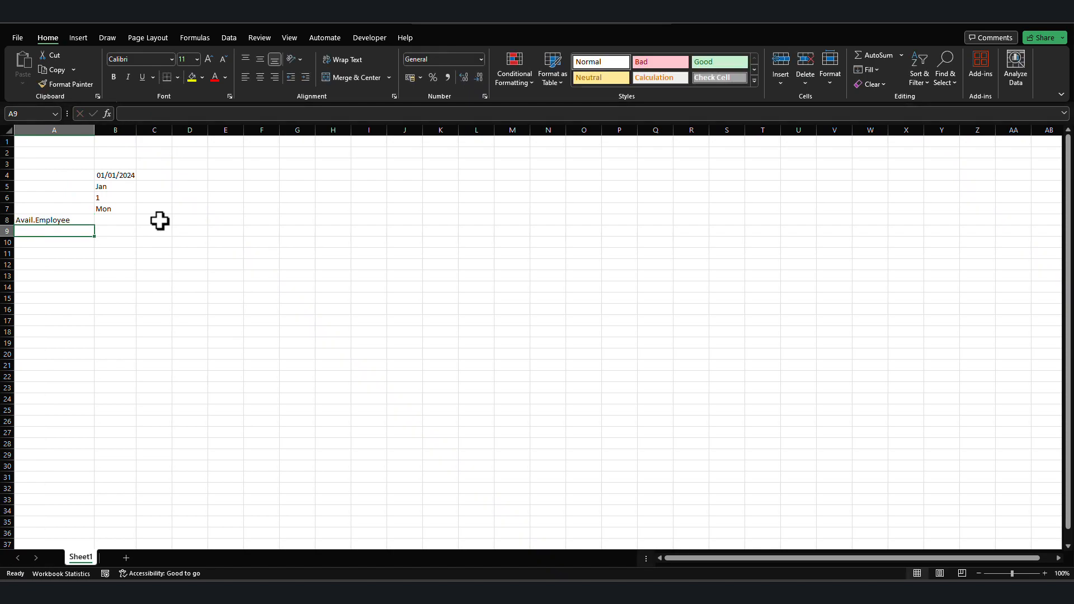
Enter Employee1 in cell A9 and fill the series down to Employee16 in cell A24.
type("Em")
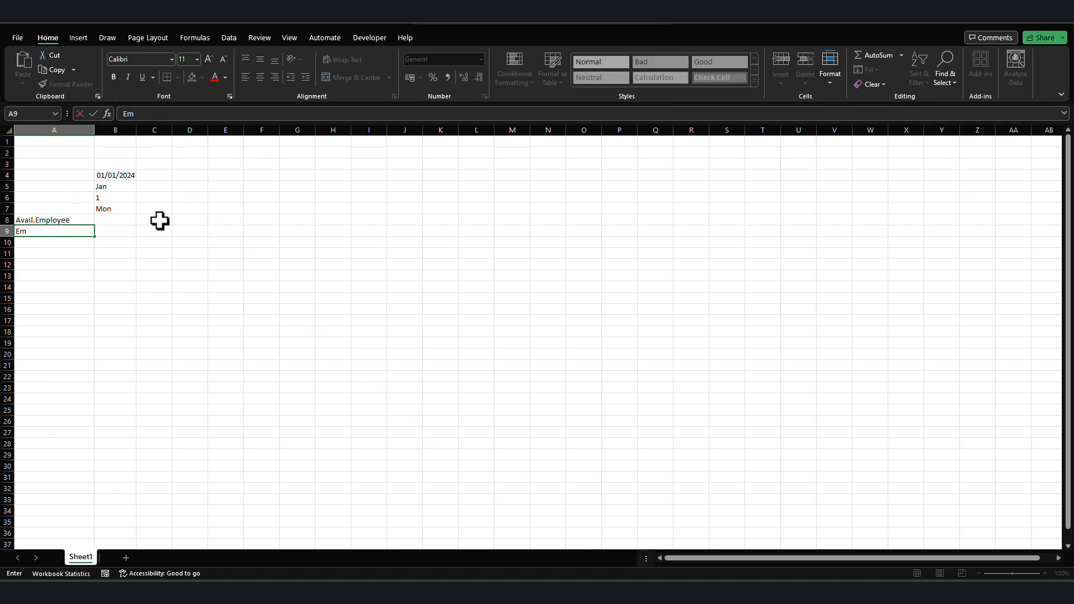
type("ployee1")
key("Return")
left_click(75, 229)
left_click_drag(95, 236, 94, 406)
Enter the formula =COUNTIFS(A9:A24,"<>"&"",B9:B24,"") in cell B8 to count employees without an absence code.
left_click(110, 219)
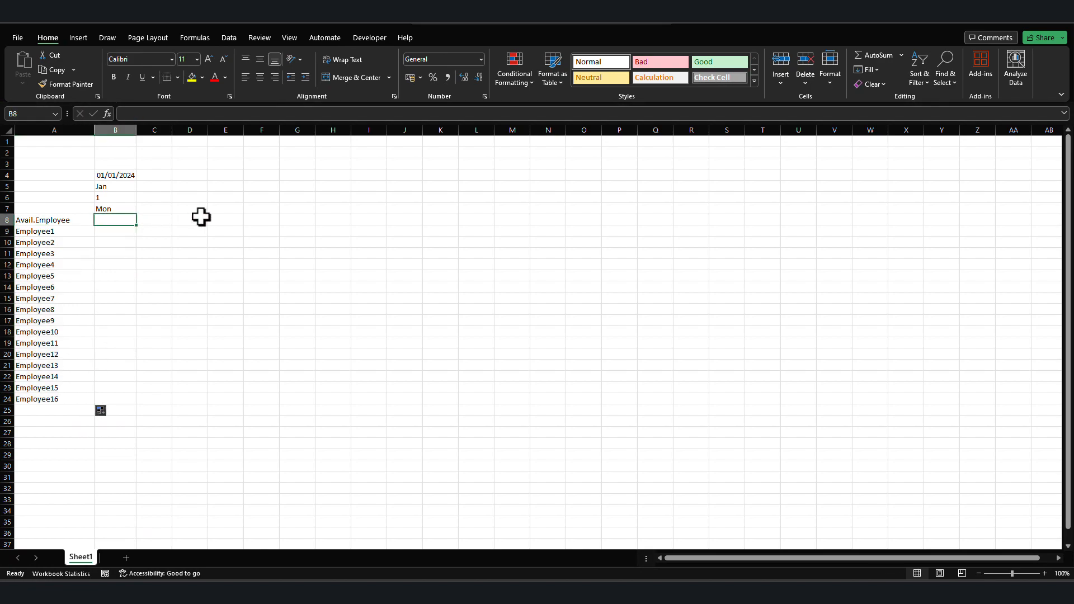
type("=co")
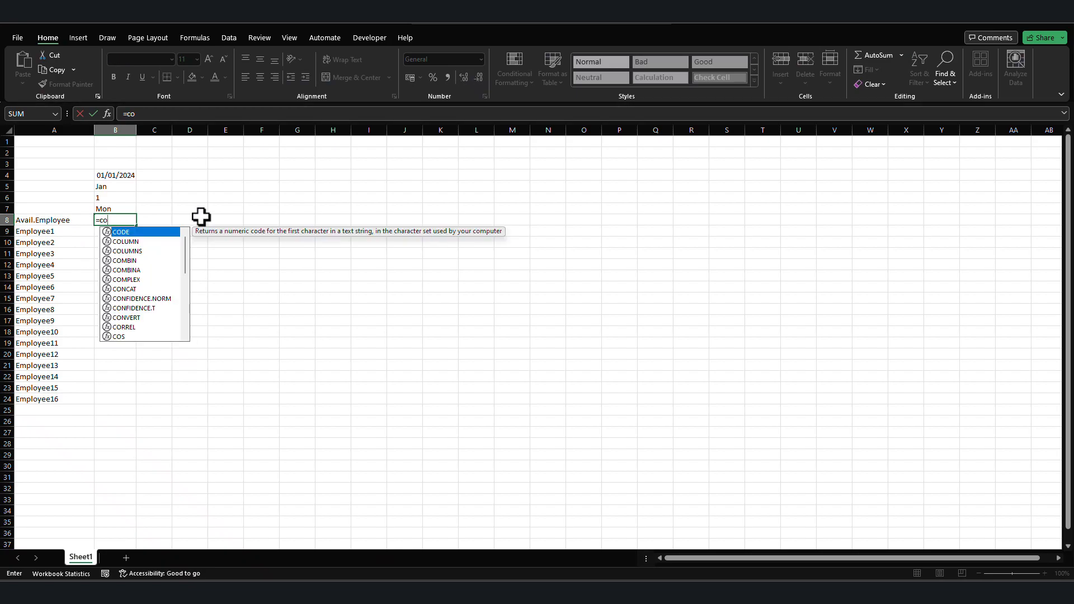
type("untifs")
key("Tab")
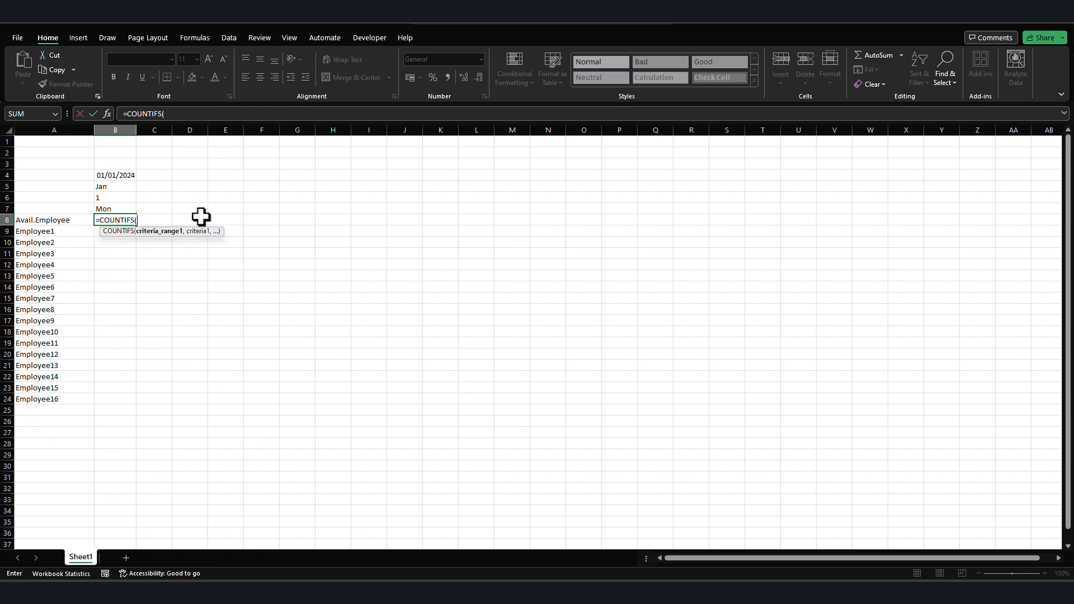
left_click_drag(50, 231, 58, 399)
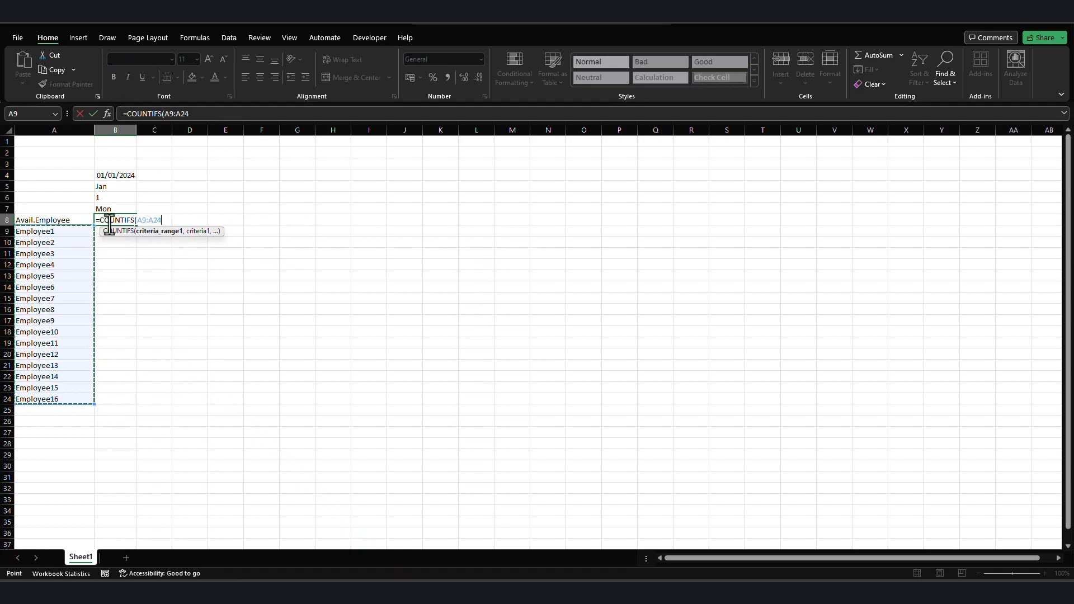
type(",")
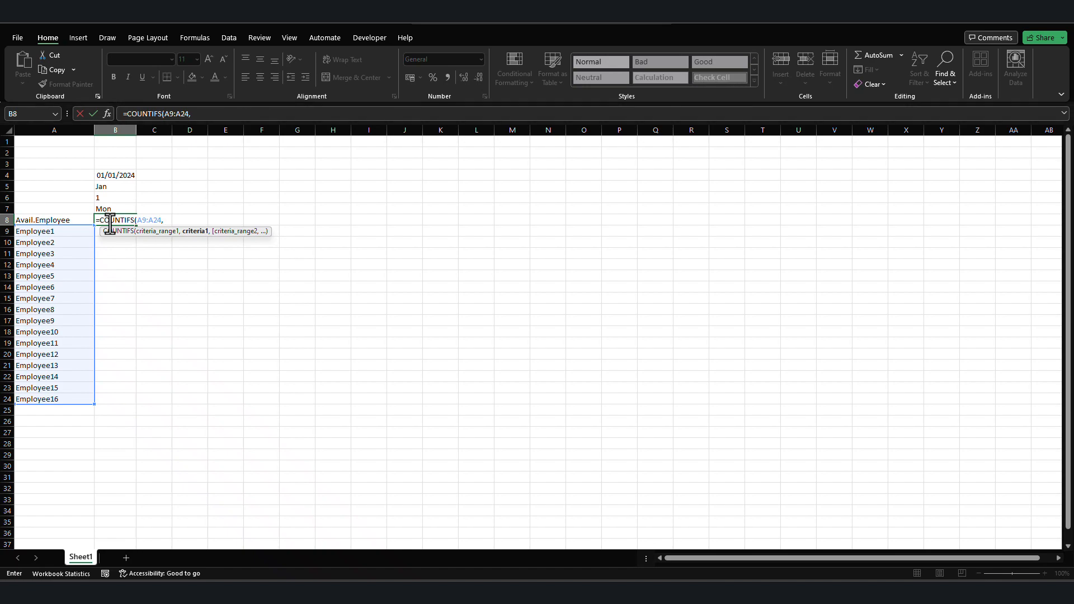
type("<>\"&\"\",")
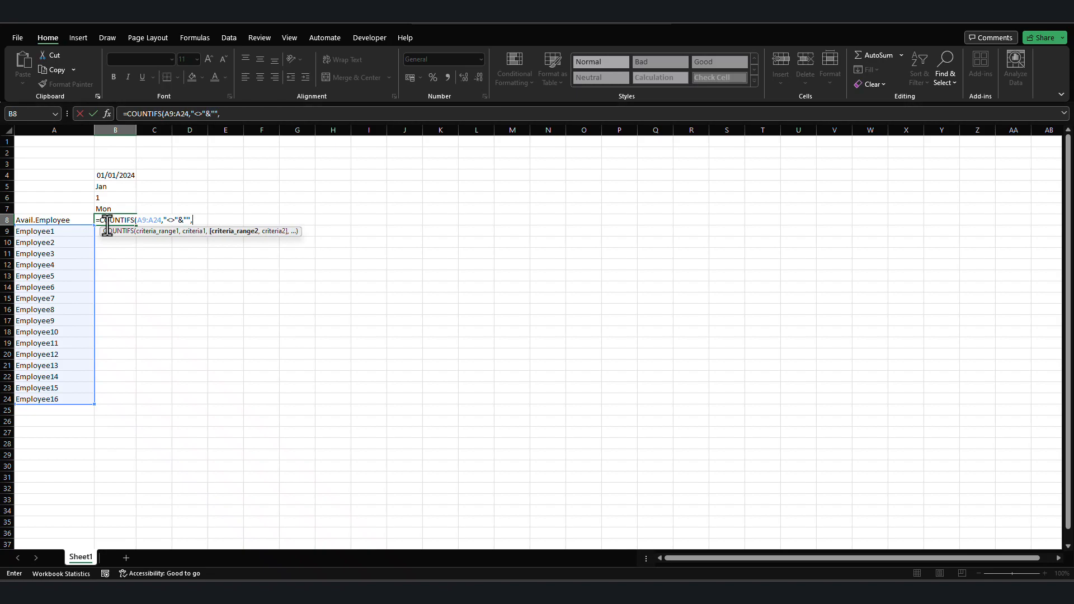
left_click_drag(101, 232, 110, 399)
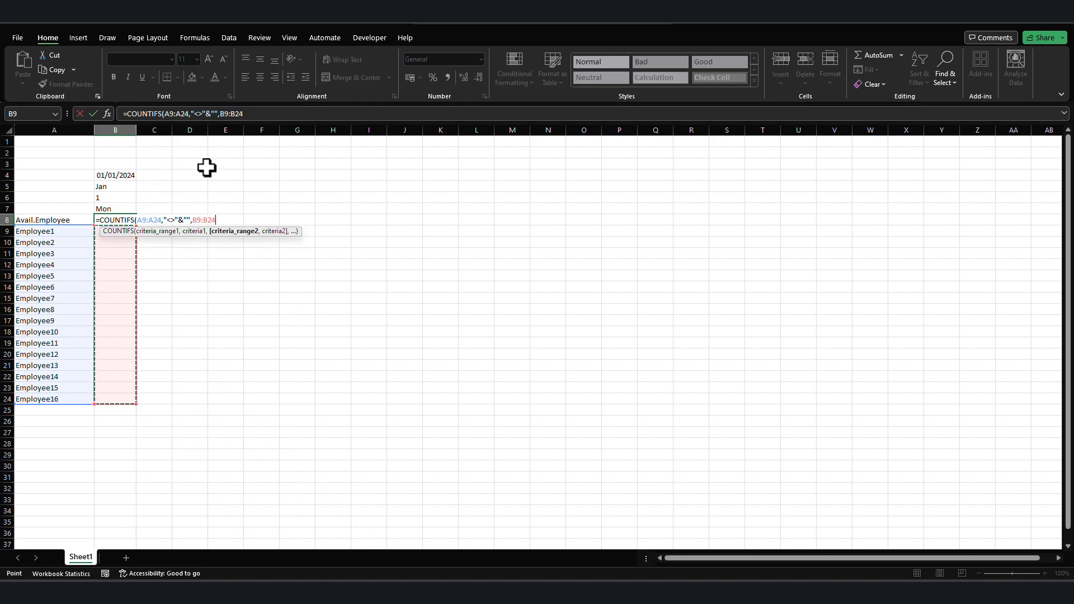
type(",\"\"")
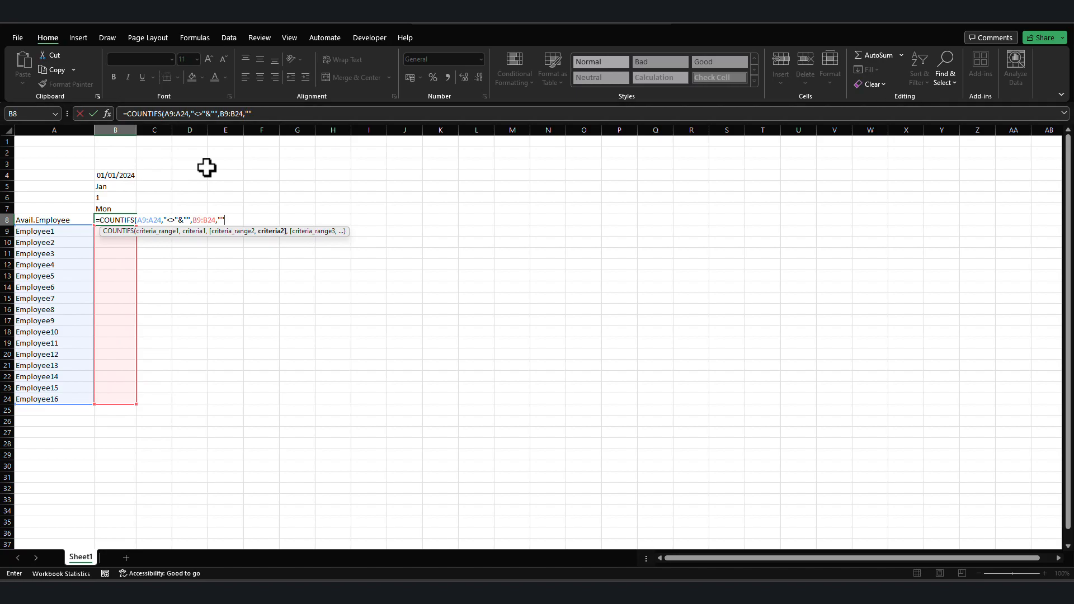
type(")")
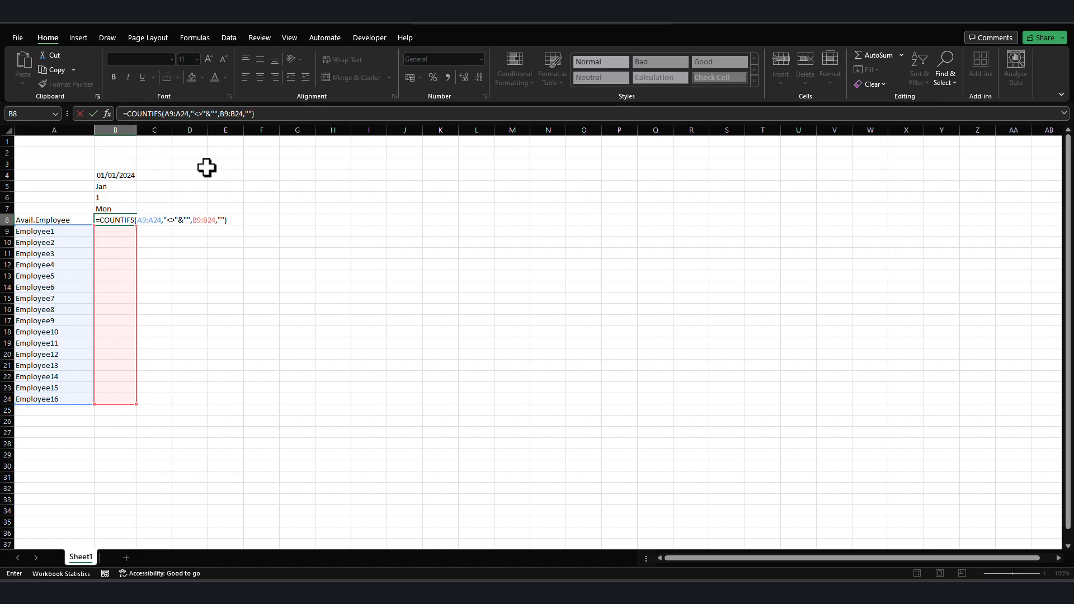
key("ctrl+Return")
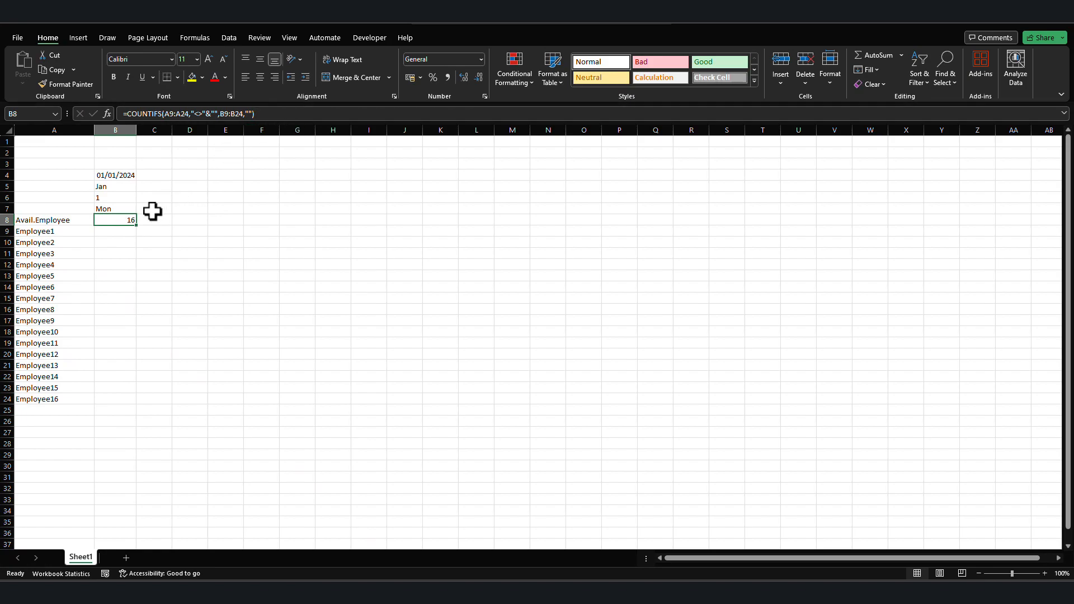
Append +COUNTIF(B9:B24,"L") to the formula in cell B8 so that employees marked L also count as available.
left_click(299, 111)
type("+")
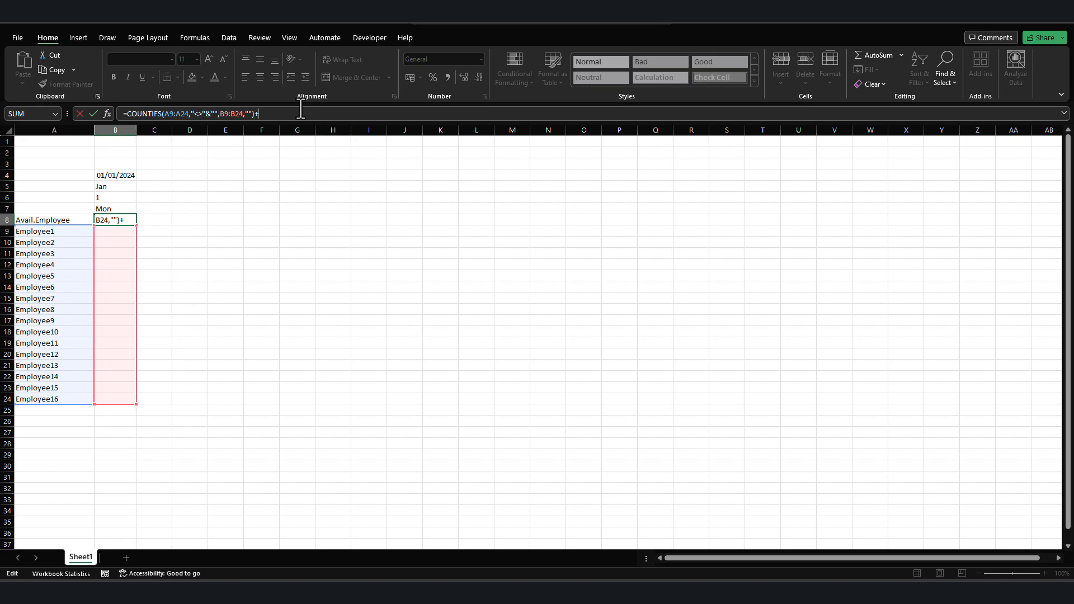
type("COUNTIF(")
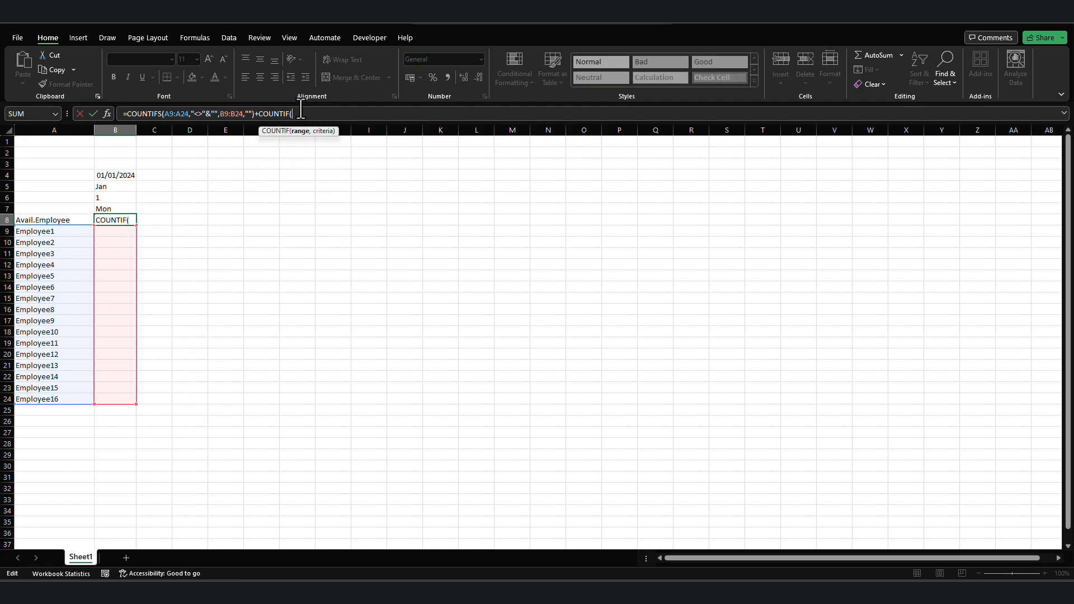
left_click_drag(114, 232, 104, 401)
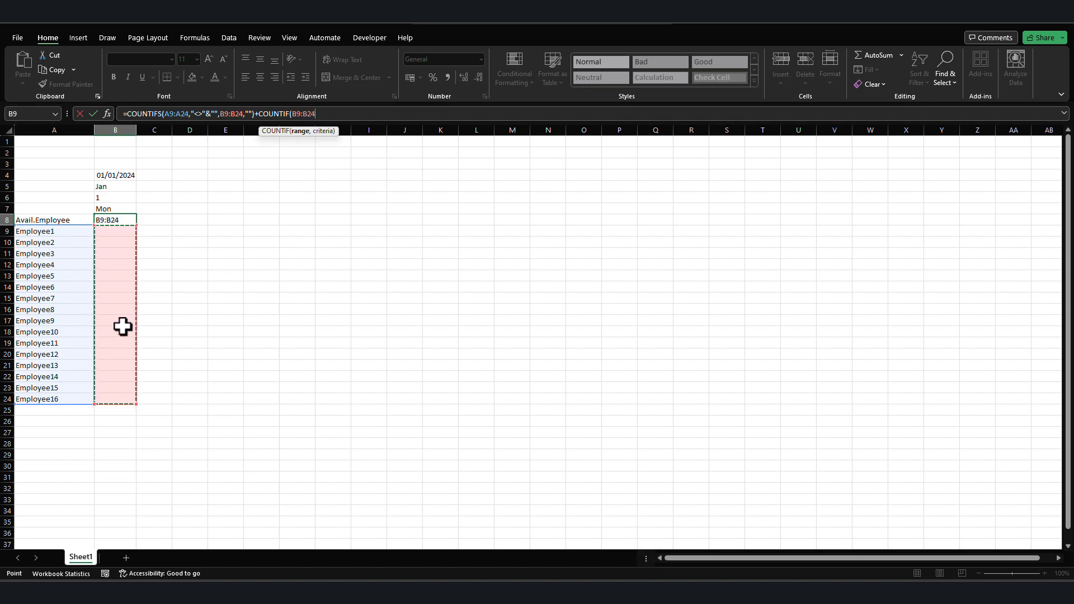
type(",\"L")
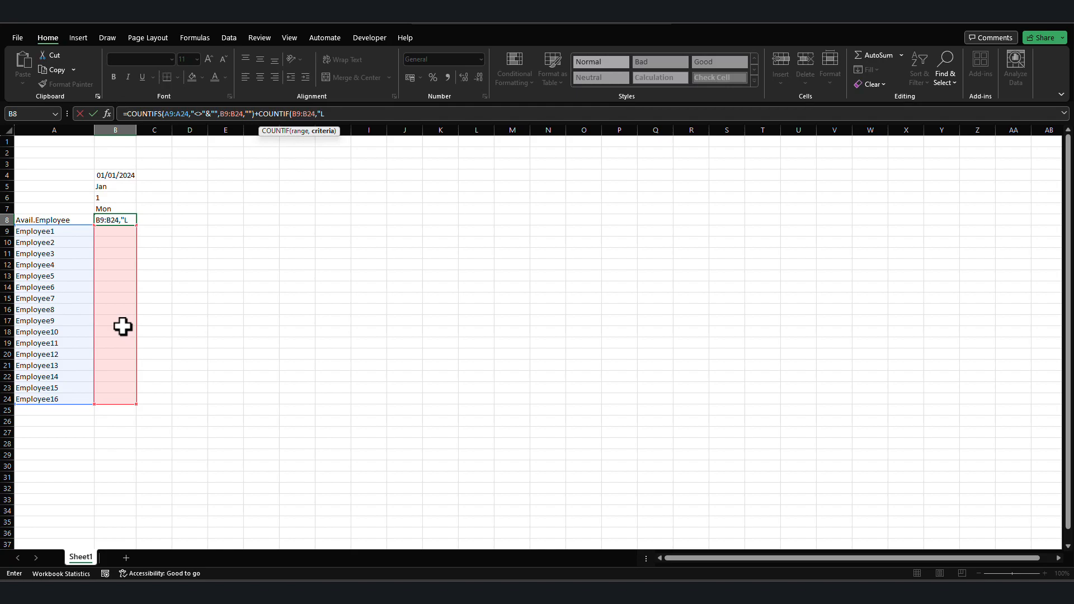
type("\")")
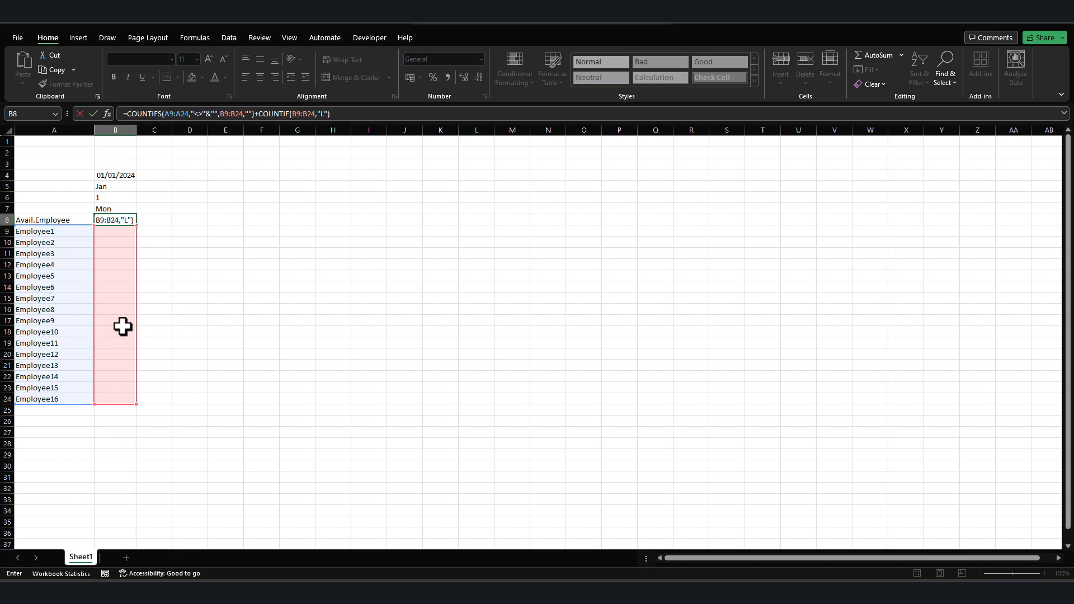
key("Return")
Test the available-employee count by entering S in cells B10 and B11 and H in cells B12 to B15.
key("Down")
type("S")
type("S")
key("Return")
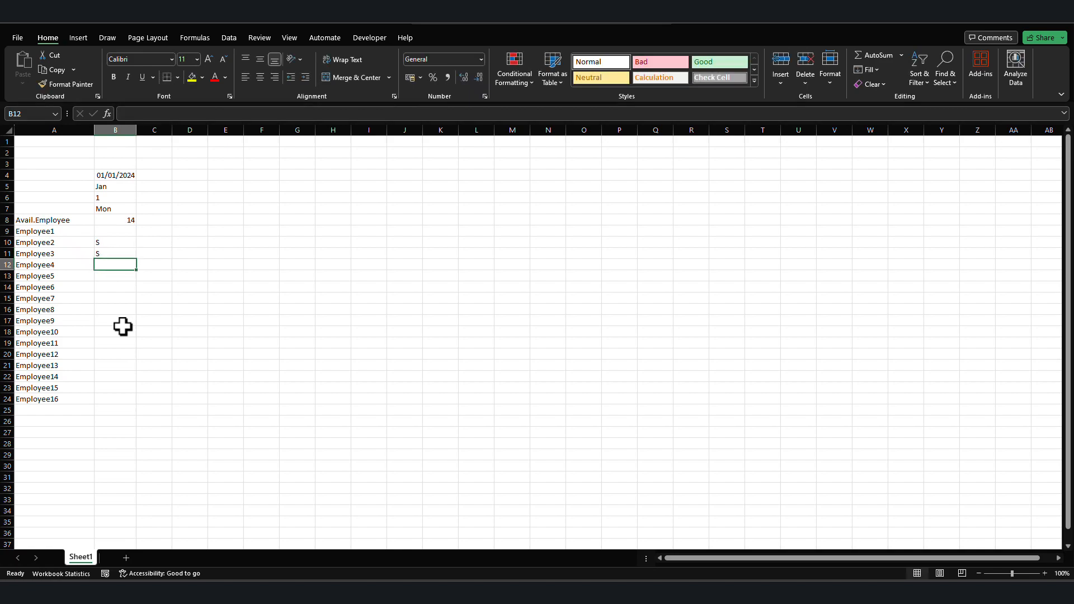
type("H")
key("Return")
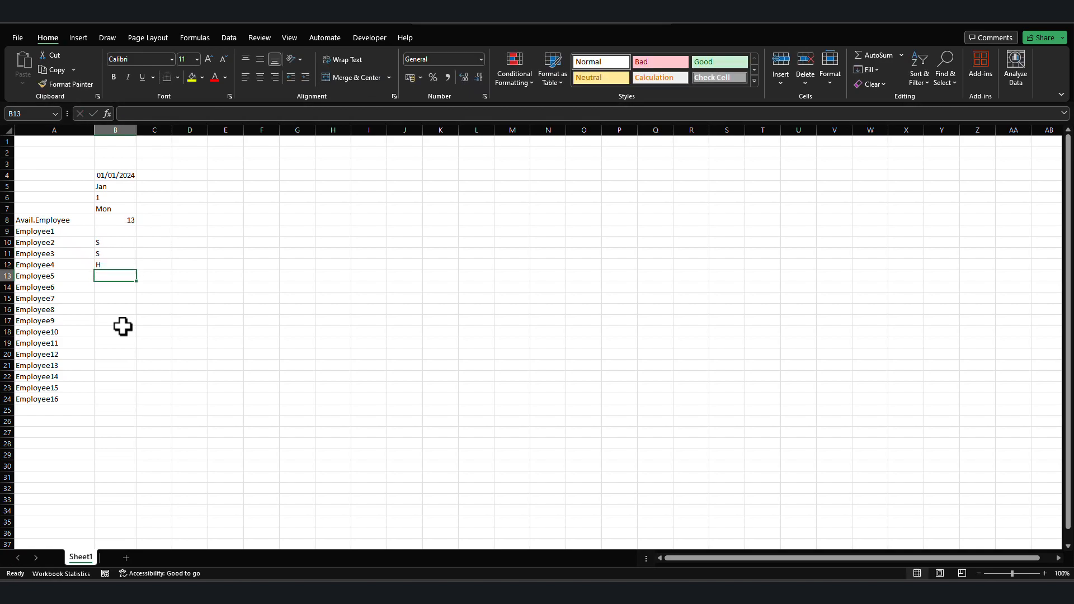
key("Up")
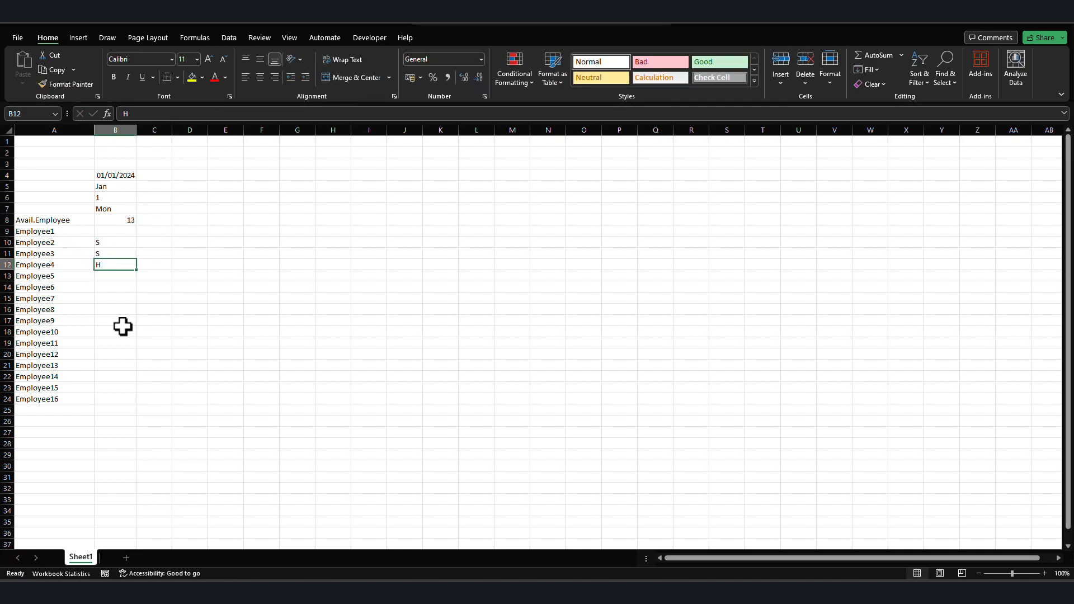
key("Down")
type("H")
key("Return")
type("H")
key("Return")
type("H")
key("Return")
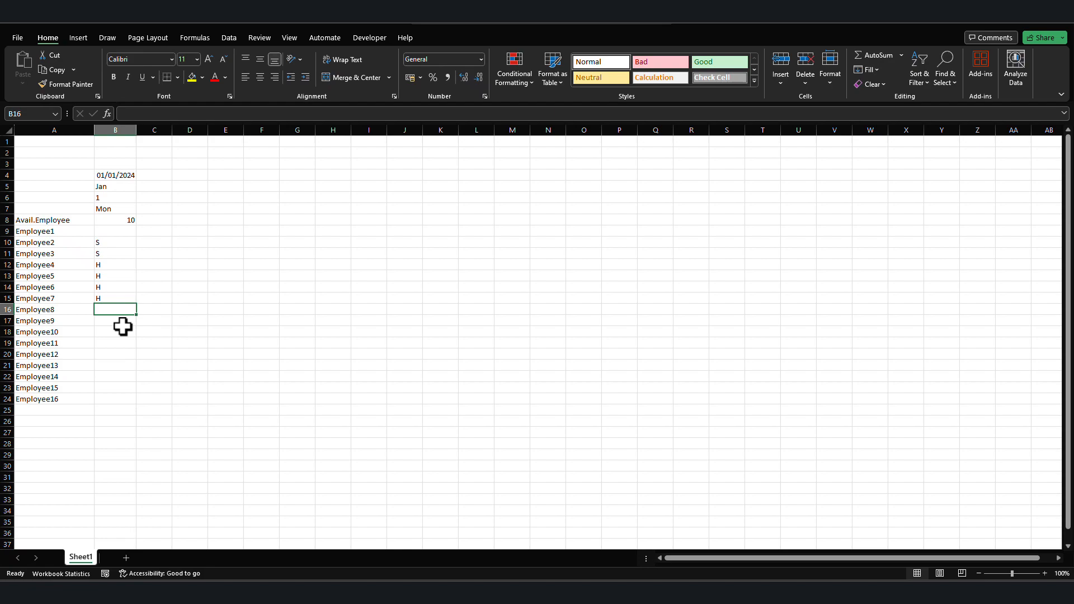
Enter L in cells B16 to B19 as a further test and clear all test codes from B10:B19.
key("Return")
type("L")
key("Return")
type("L")
key("Return")
type("L")
key("Return")
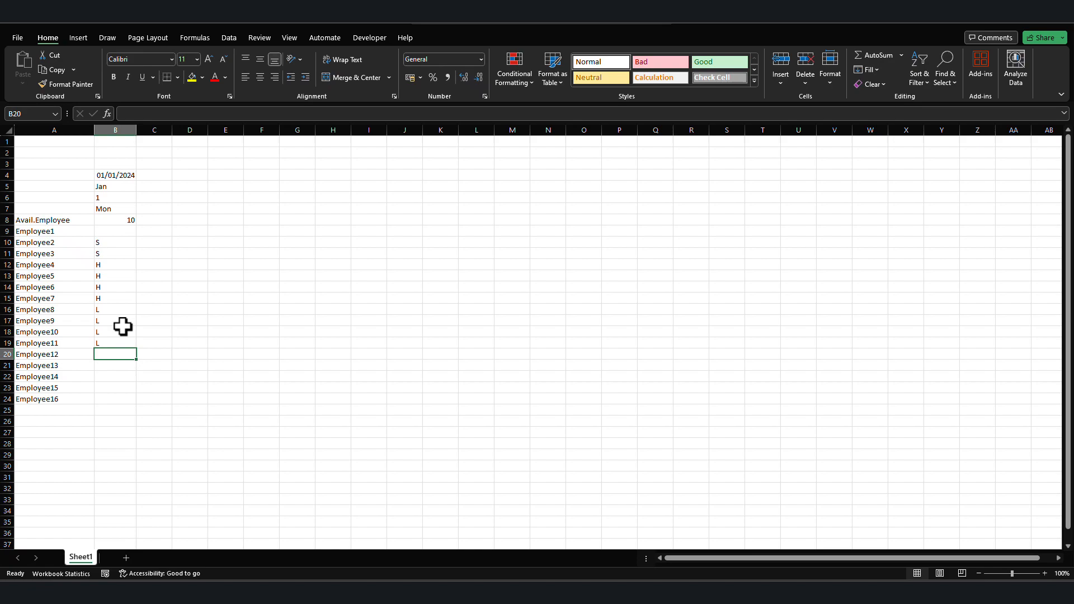
left_click_drag(113, 244, 124, 348)
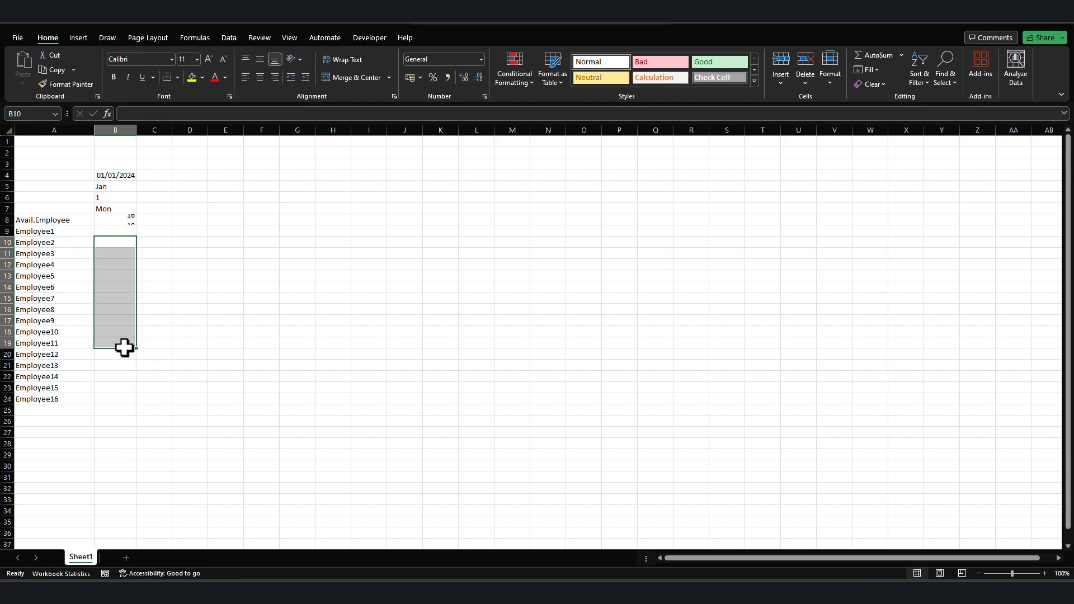
Make the employee range in the B8 COUNTIFS formula absolute as $A$9:$A$24.
left_click_drag(120, 178, 125, 220)
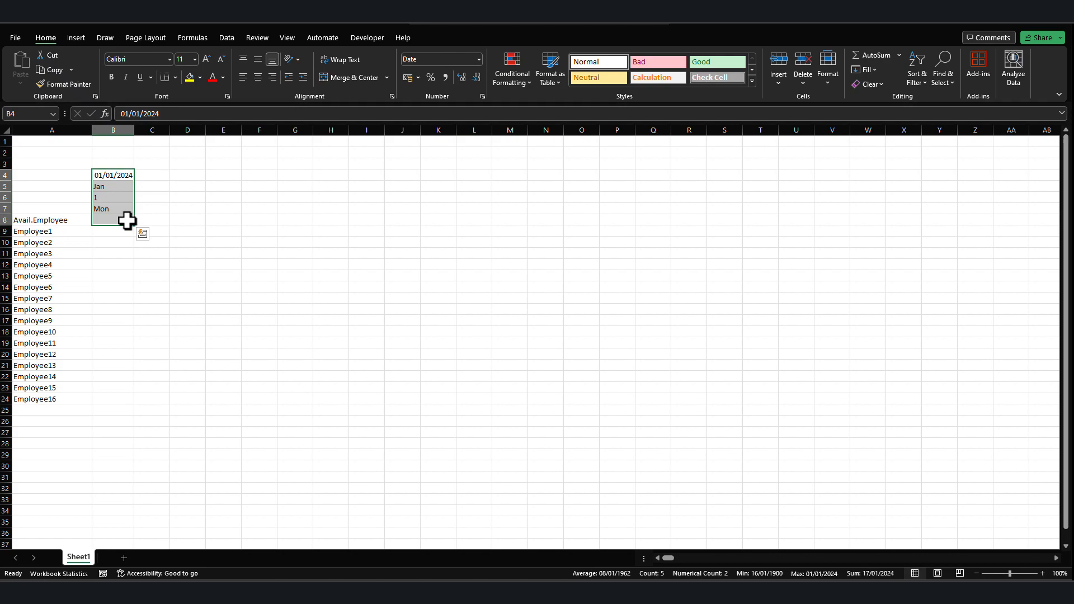
left_click_drag(52, 231, 51, 396)
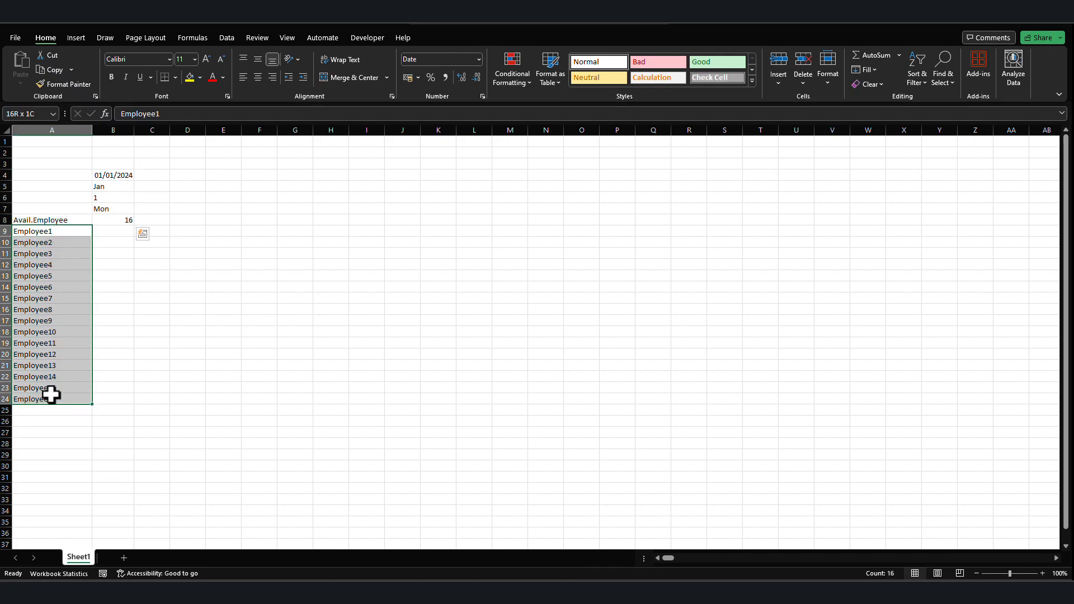
left_click(113, 220)
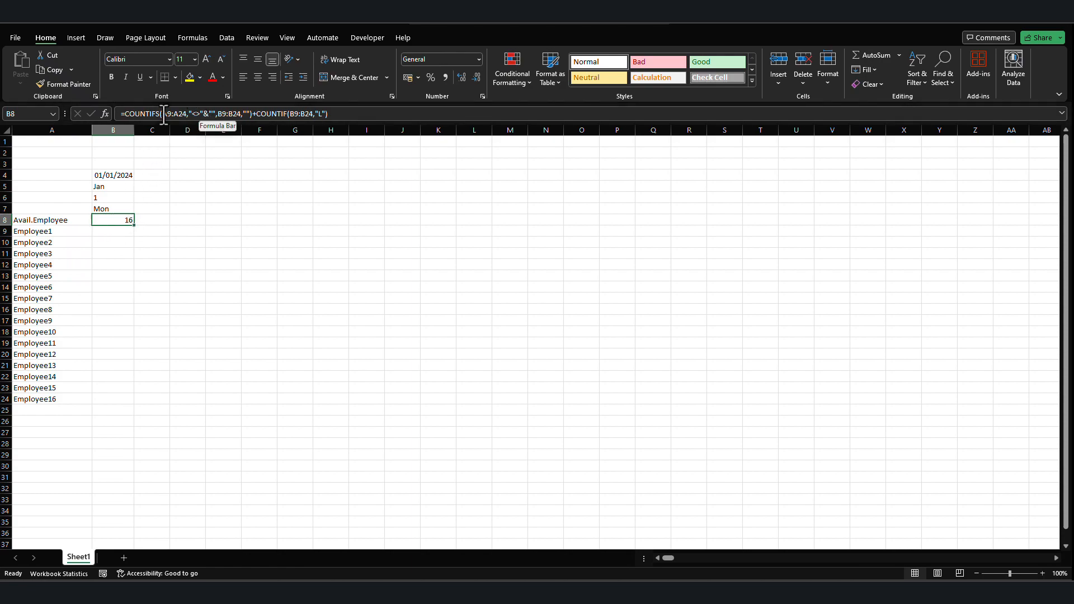
left_click_drag(163, 116, 183, 116)
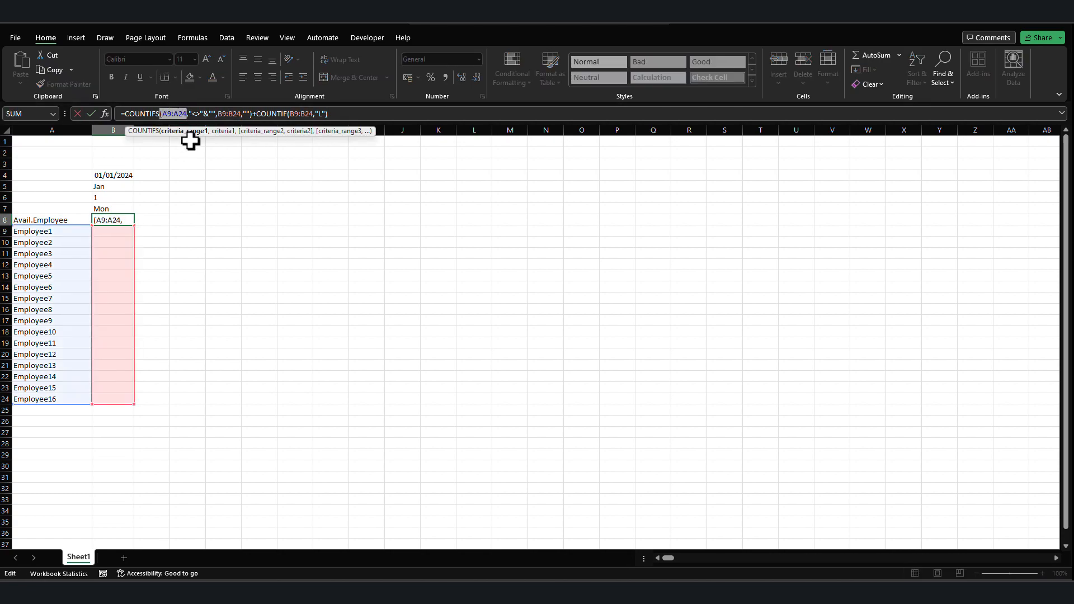
key("F4")
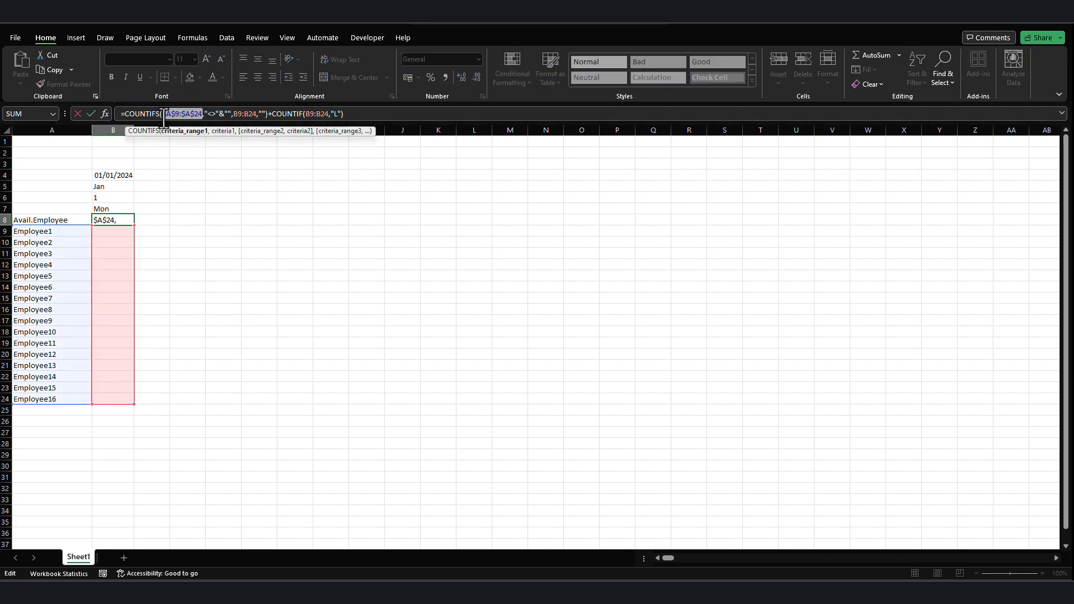
key("Return")
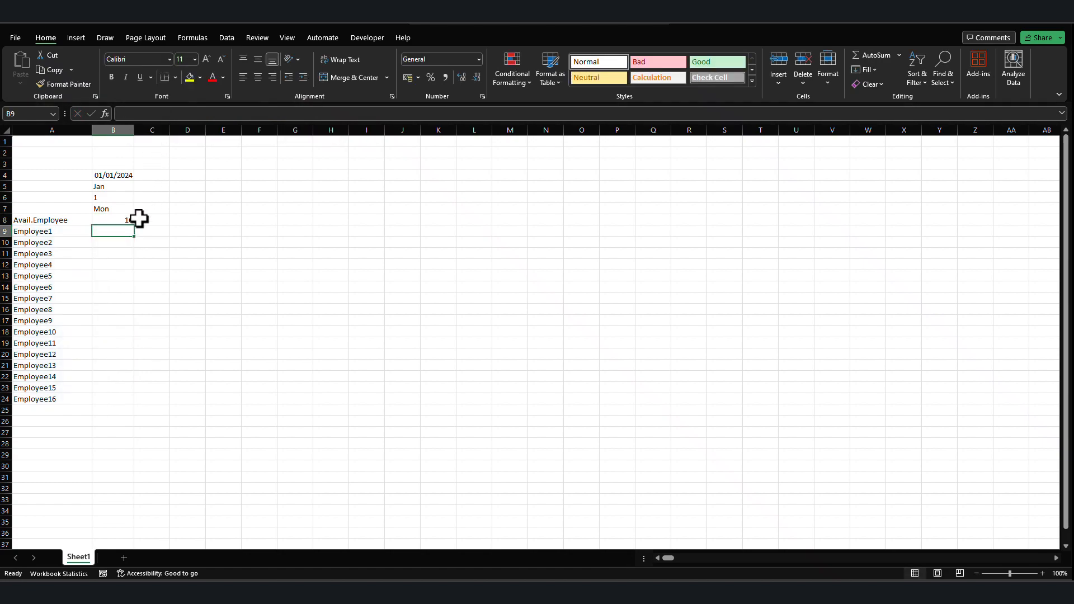
Fill the date, header and count cells B4:B8 across to column NC, ending at 31 December 2024.
left_click_drag(119, 175, 1031, 199)
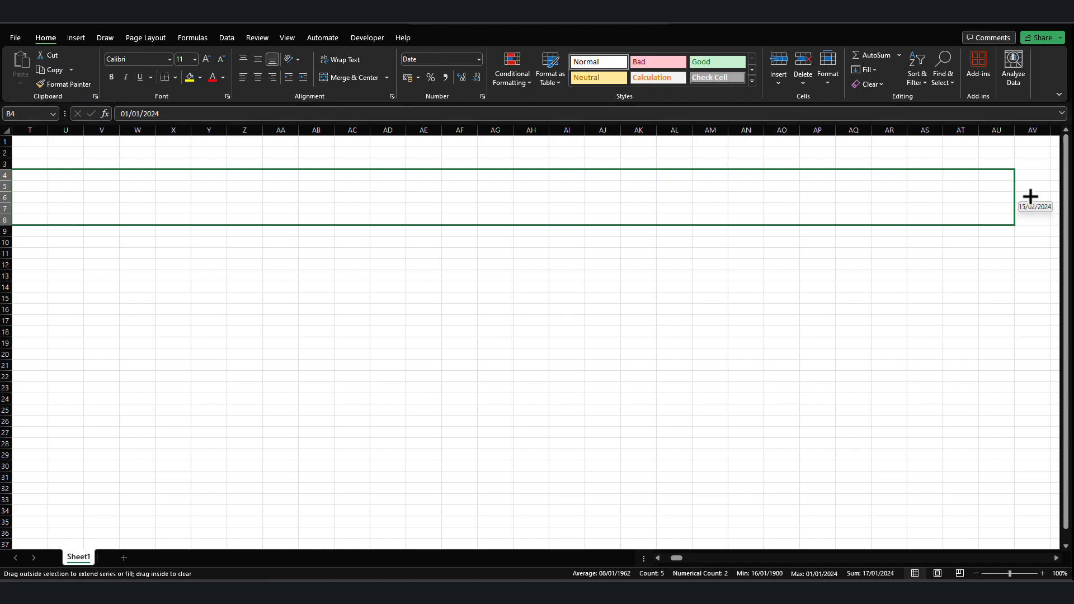
mouse_move(1030, 197)
left_mouse_down()
mouse_move(1058, 197)
mouse_move(951, 208)
mouse_move(1040, 208)
left_mouse_up()
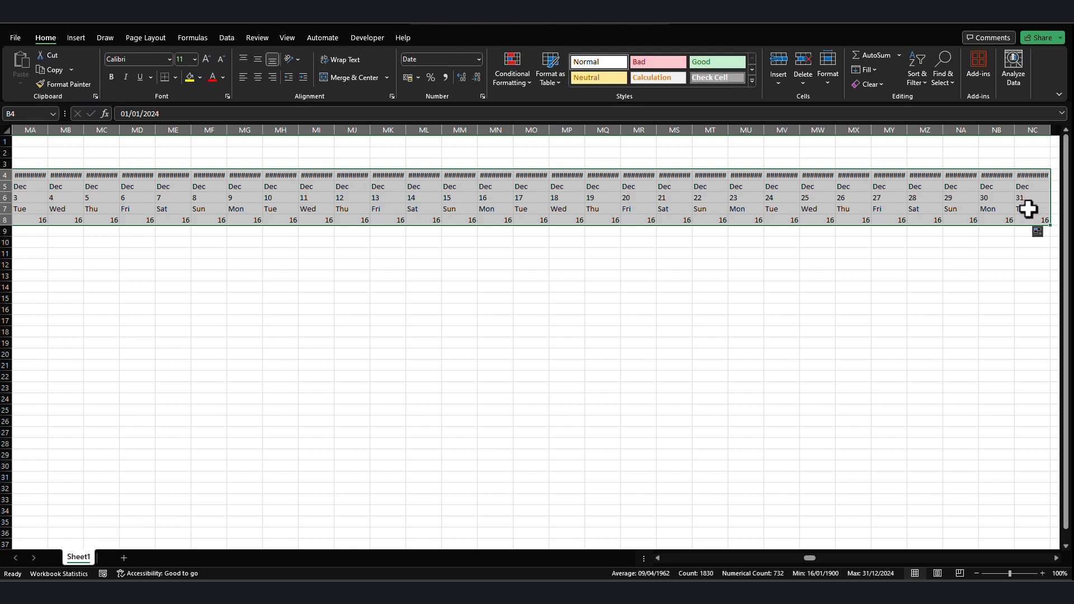
Copy the date and header rows B4:NC7 and paste them in place as values only.
left_click_drag(1026, 210, 1022, 178)
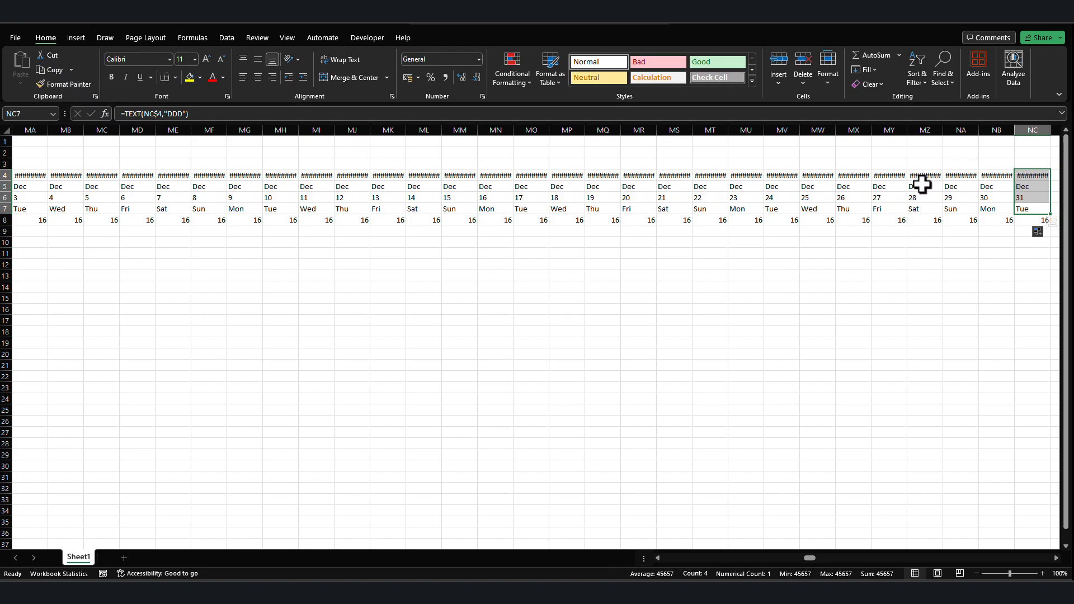
key("ctrl+shift+Left")
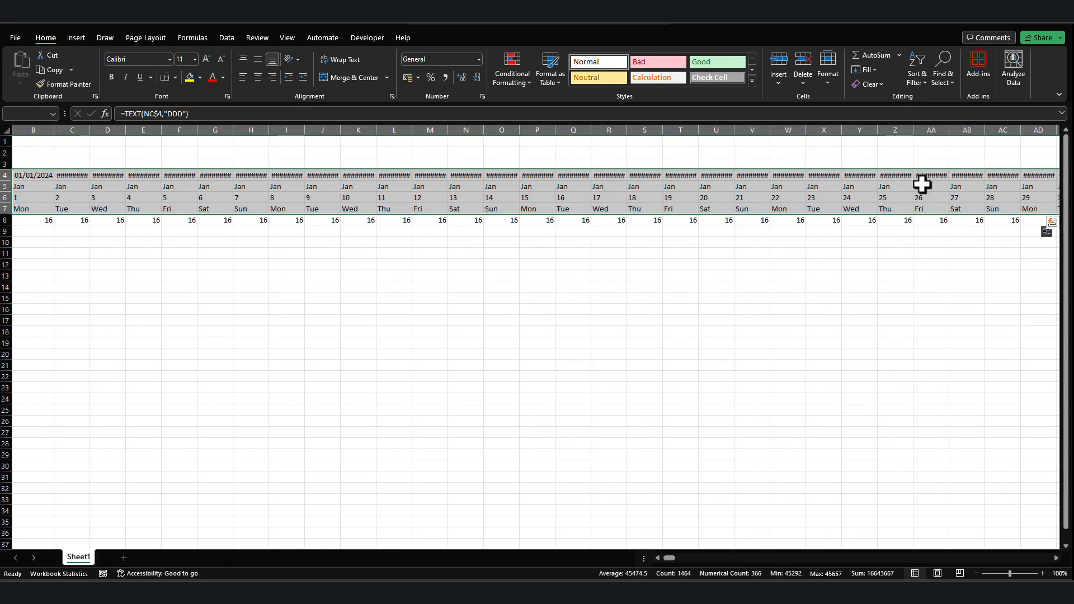
key("ctrl+c")
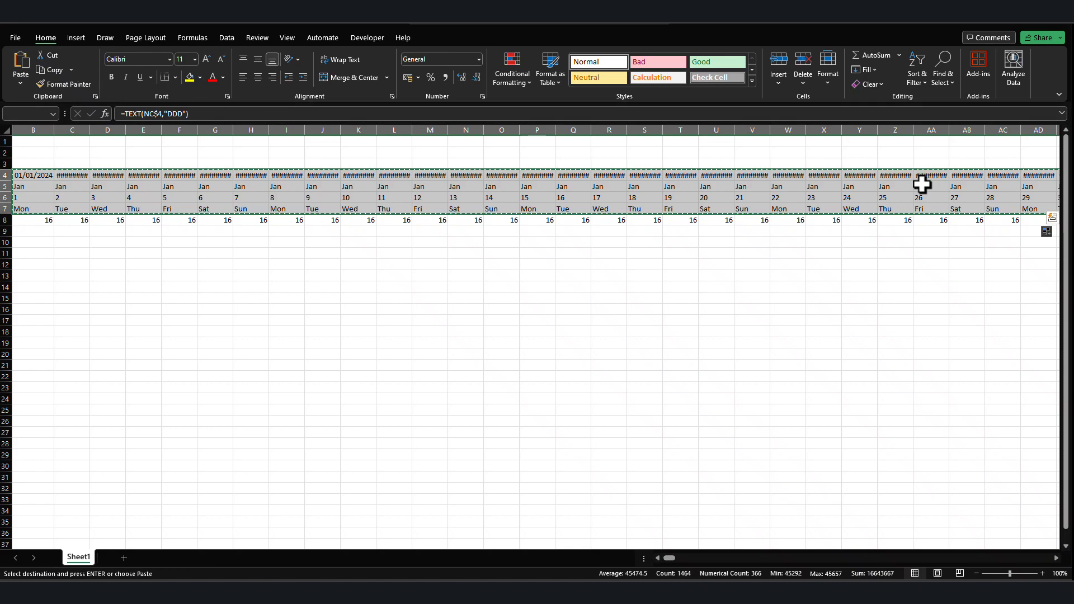
key("ctrl+v")
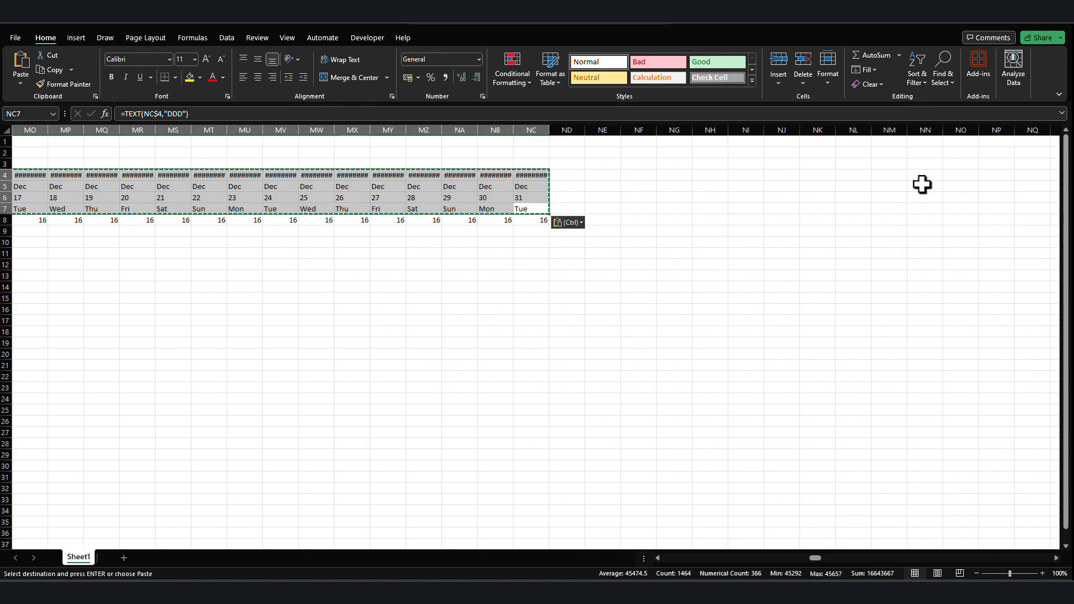
left_click(571, 221)
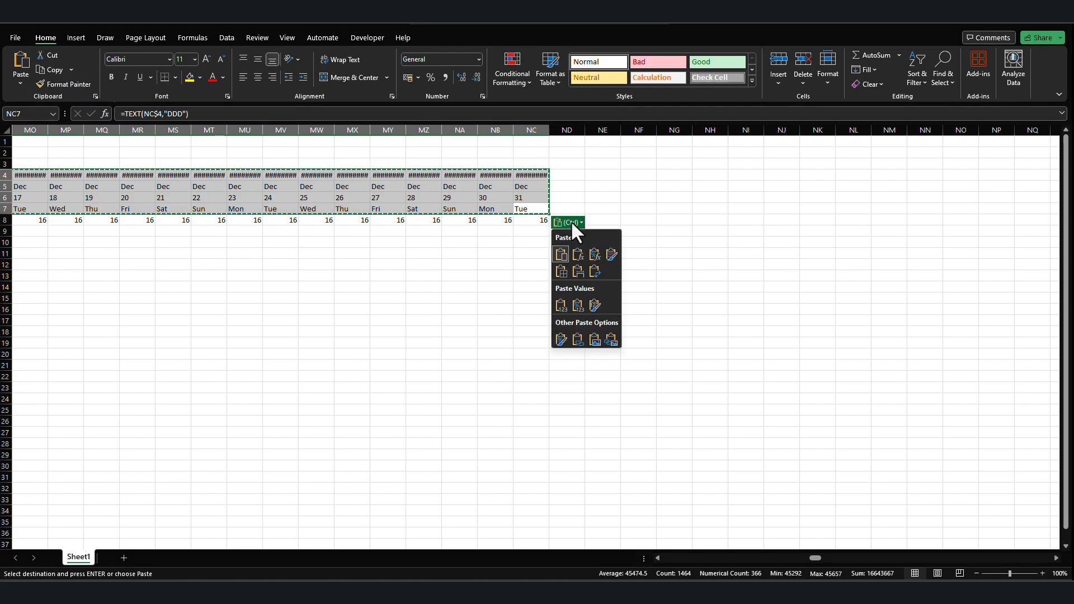
left_click(564, 310)
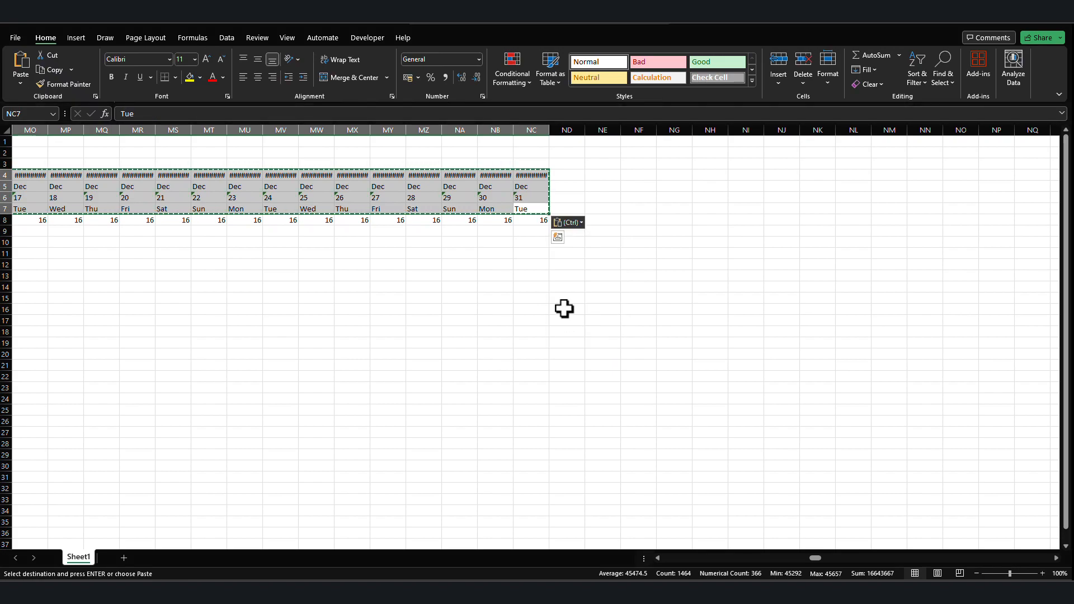
Clear the full dates from row 4, leaving the month, day and weekday header rows in place.
key("Escape")
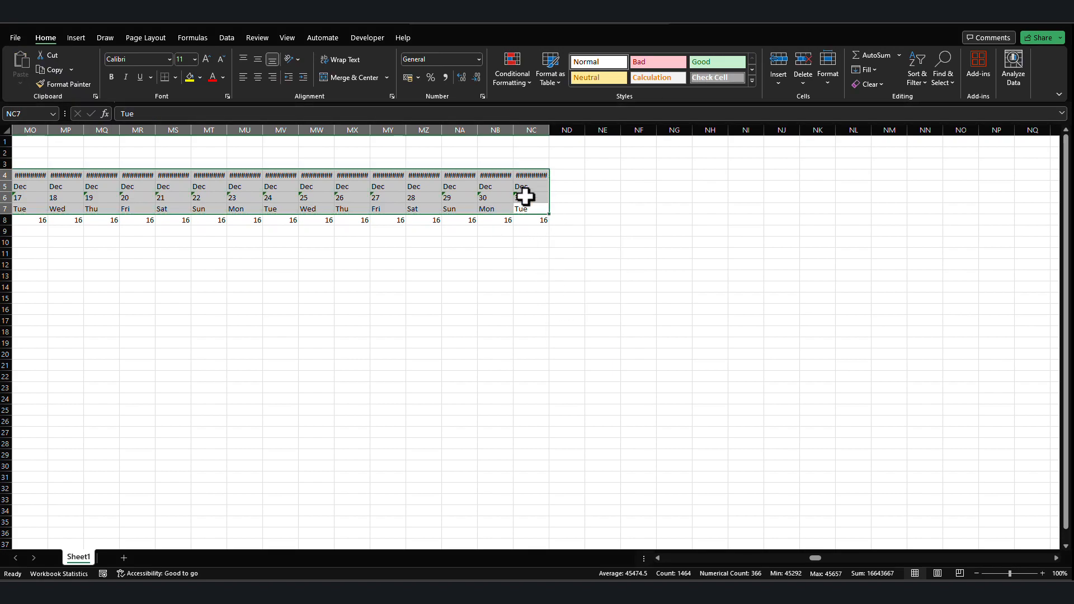
left_click_drag(815, 557, 654, 560)
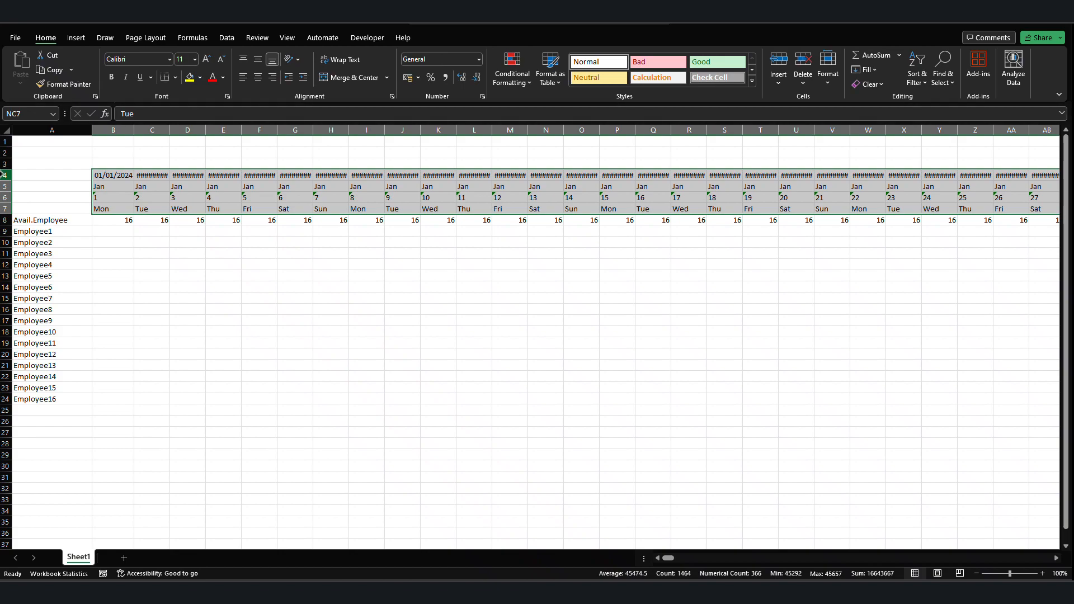
left_click(6, 175)
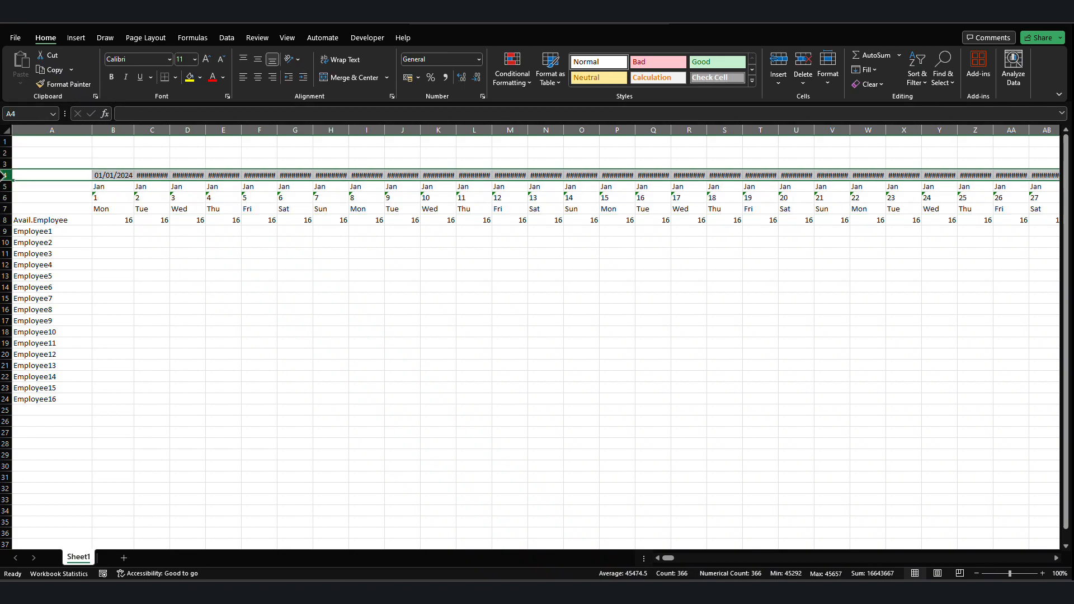
key("Delete")
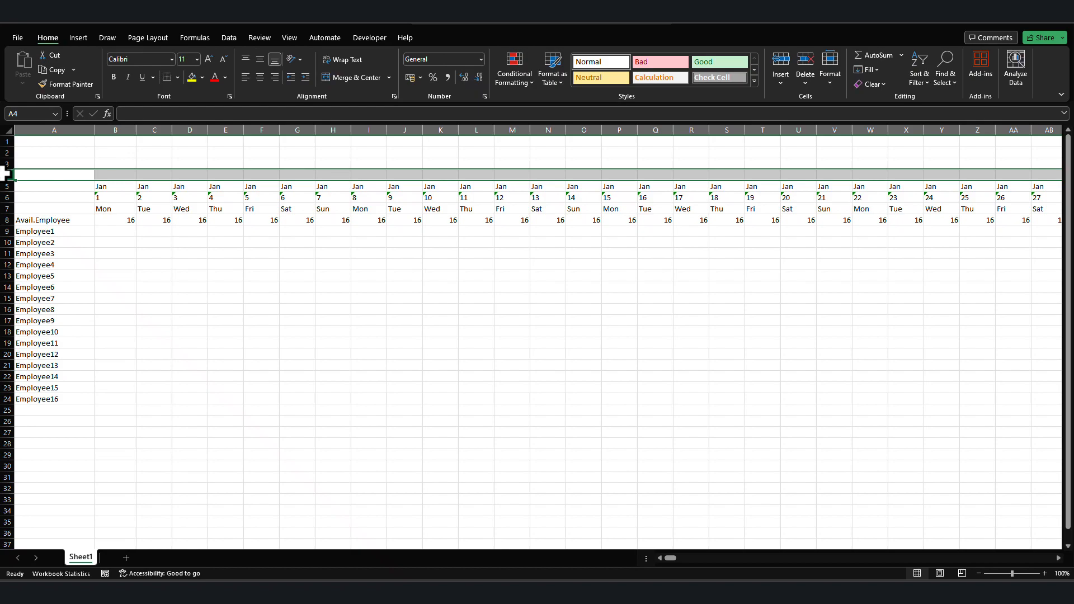
Auto-fit the width of all columns and set the row height of the whole sheet to 21.
left_click(8, 131)
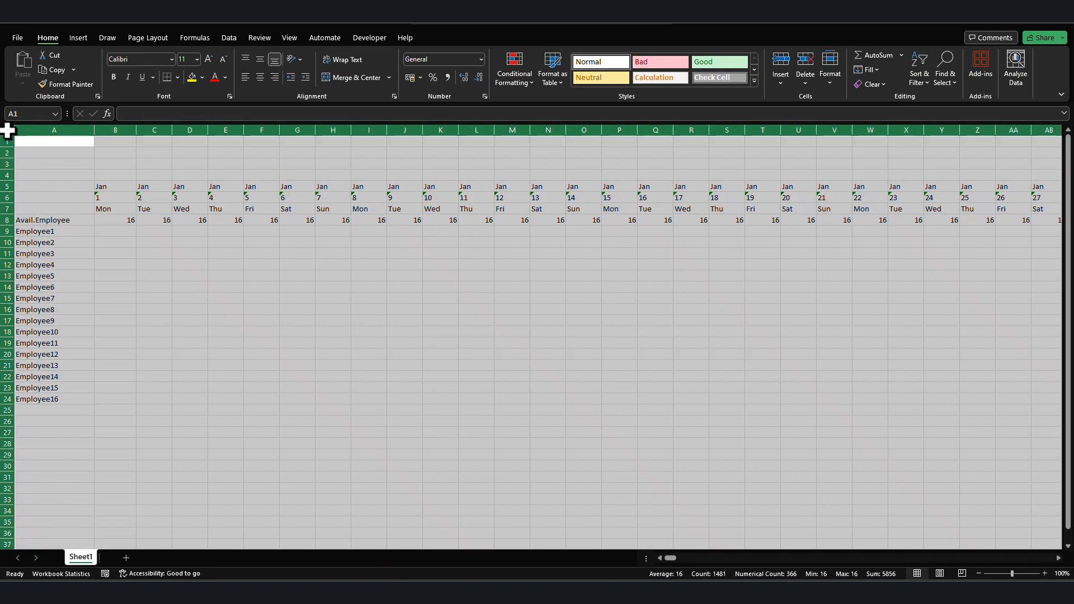
double_click(137, 129)
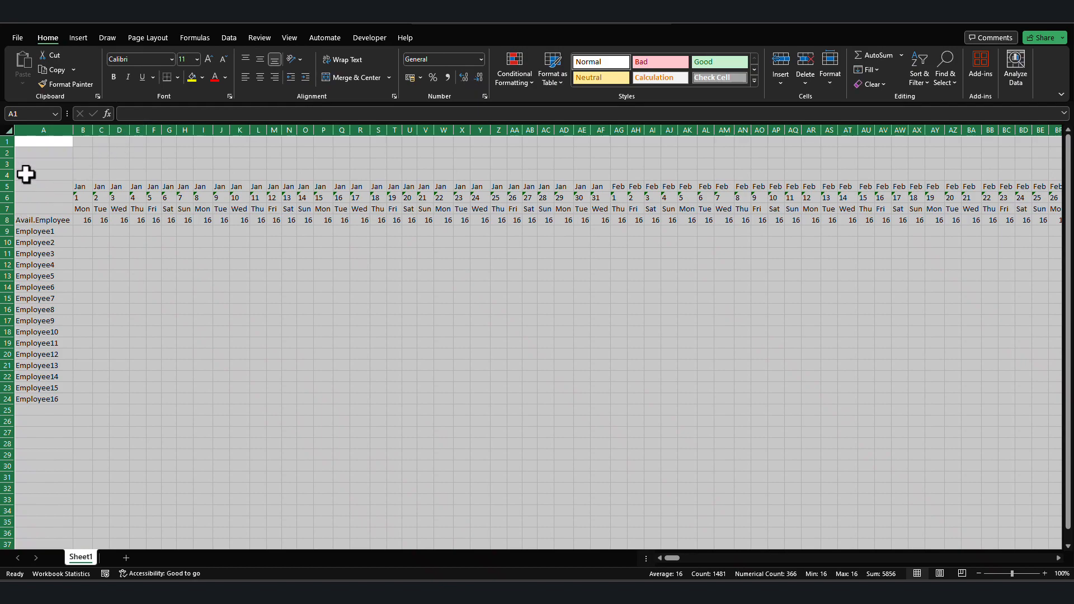
right_click(6, 232)
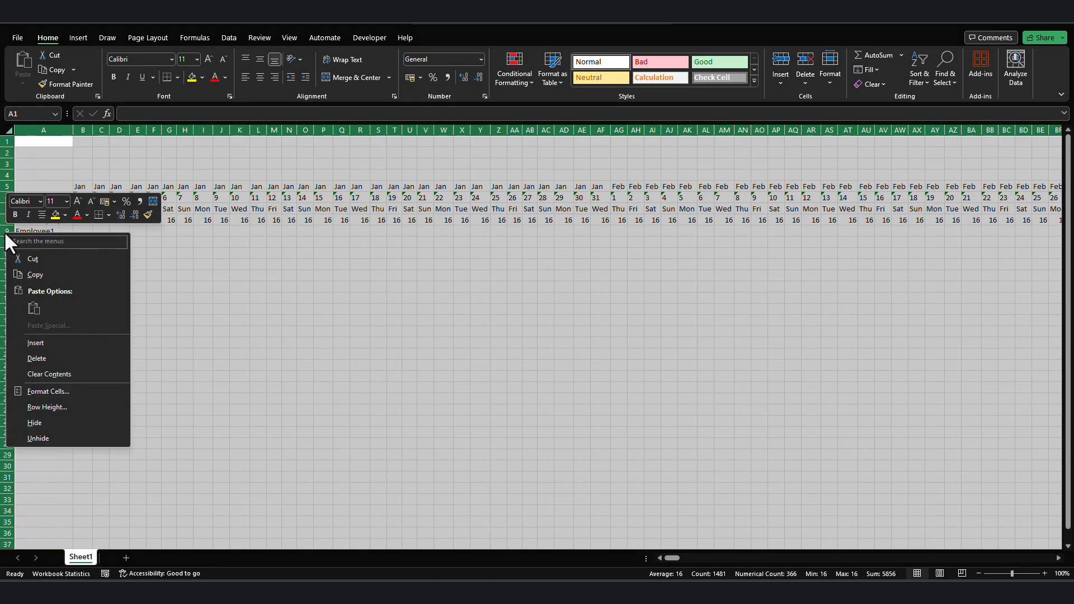
left_click(69, 407)
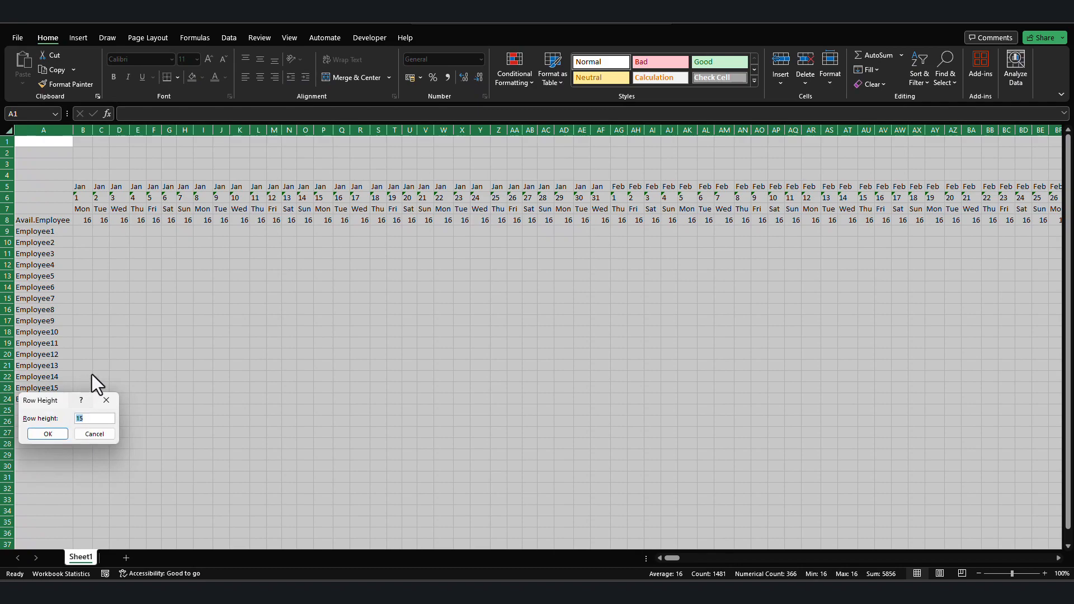
type("21")
key("Return")
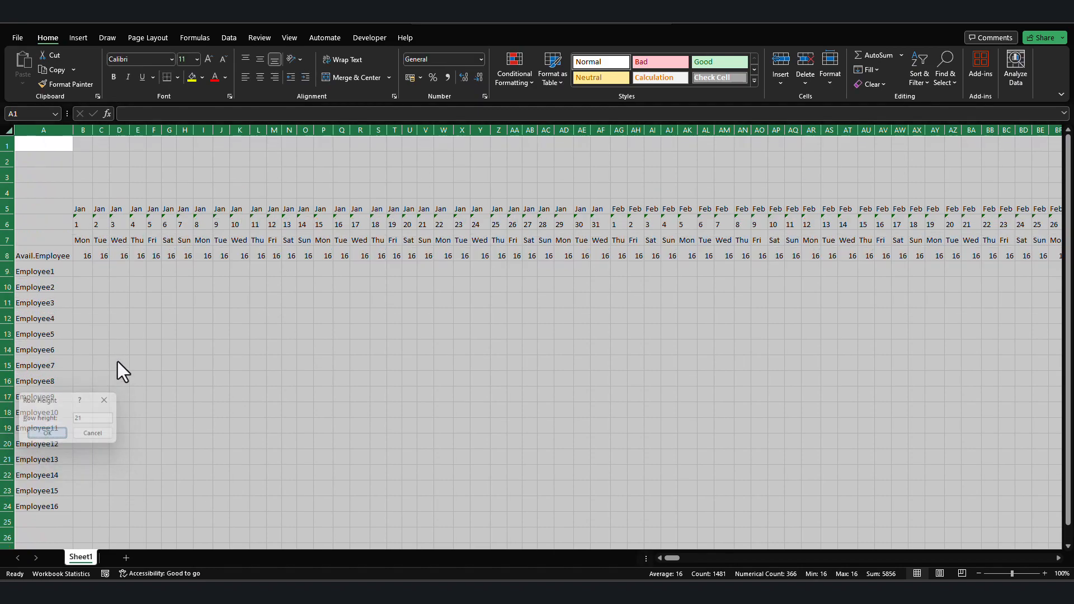
Centre the contents of all cells in the sheet both horizontally and vertically.
scroll(122, 360, "down", 1)
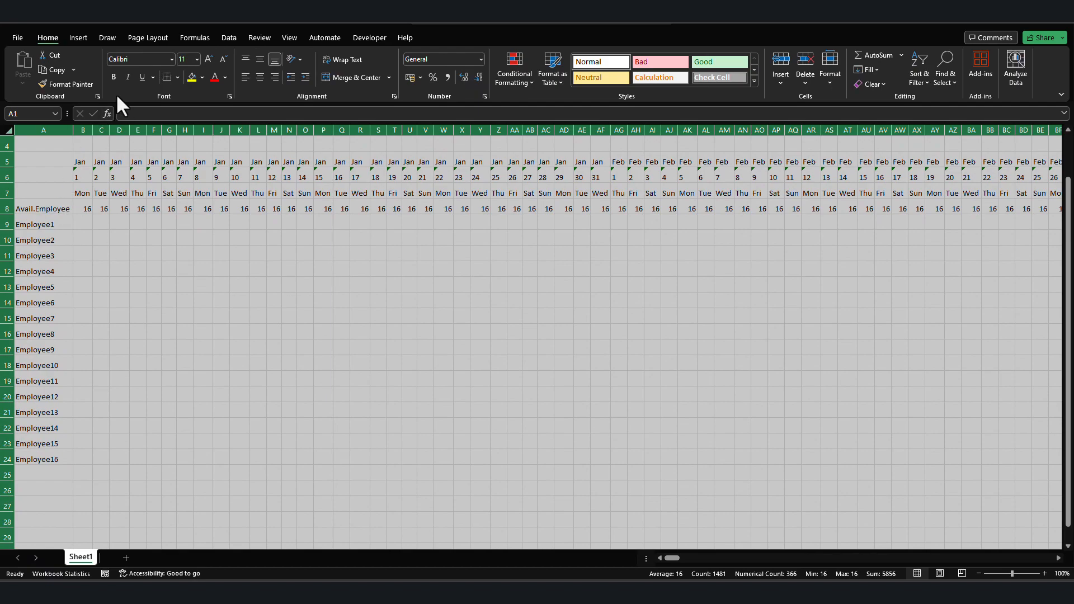
left_click(104, 171)
left_click(8, 130)
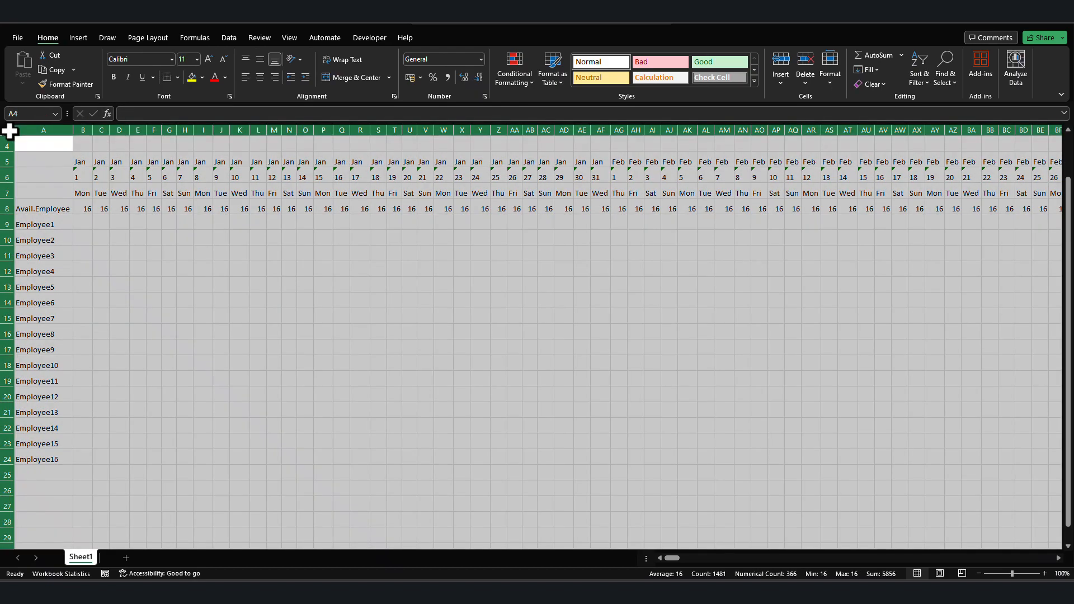
left_click(259, 77)
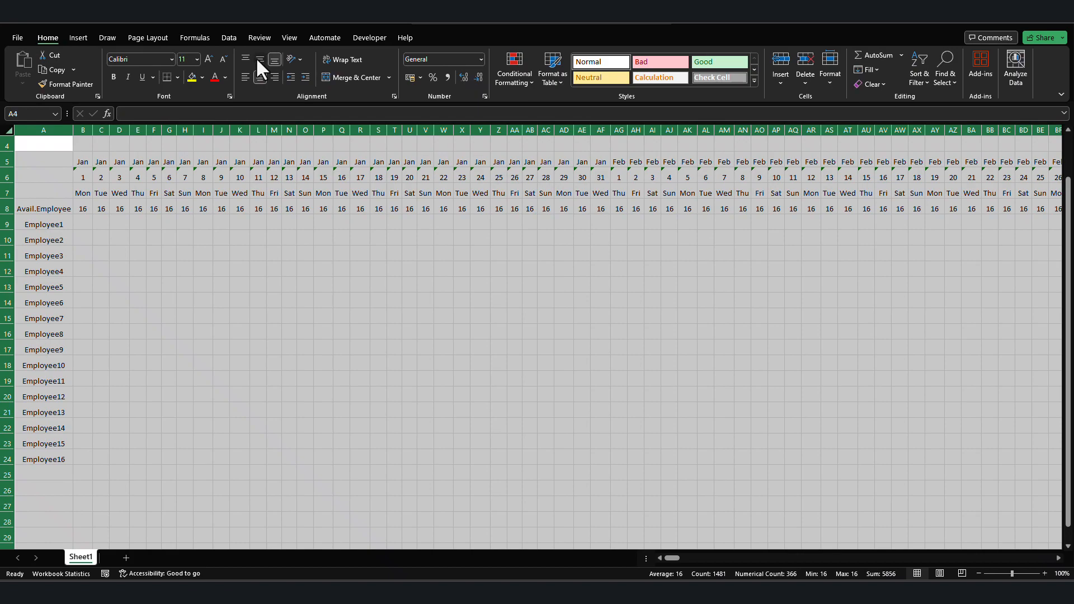
left_click(259, 58)
Apply all borders to the header and count rows B5:NC8 through 31 December.
left_click(85, 158)
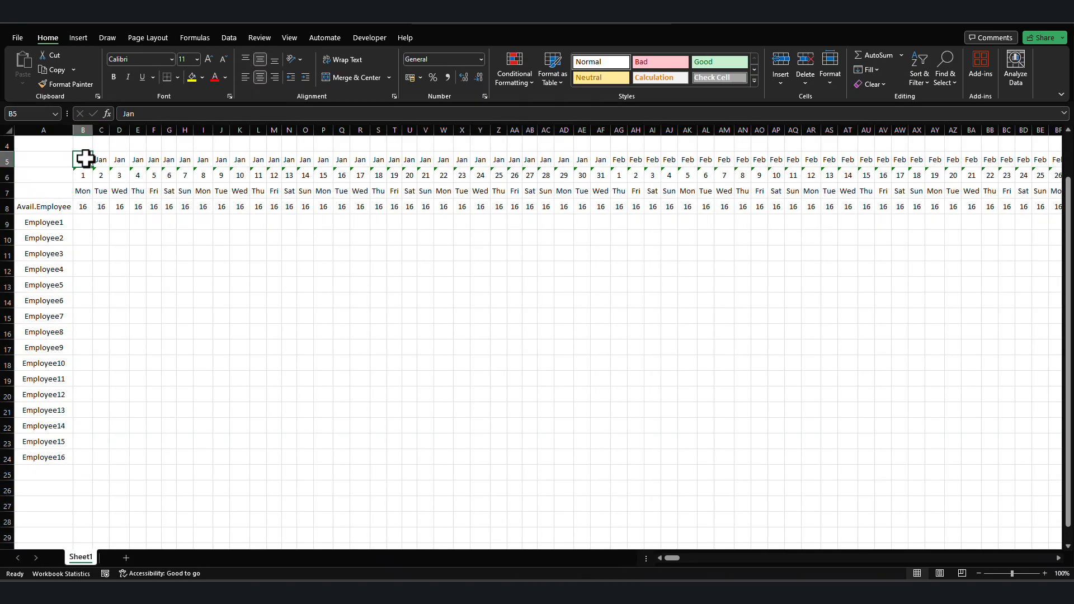
left_click_drag(85, 159, 84, 205)
key("ctrl+shift+Right")
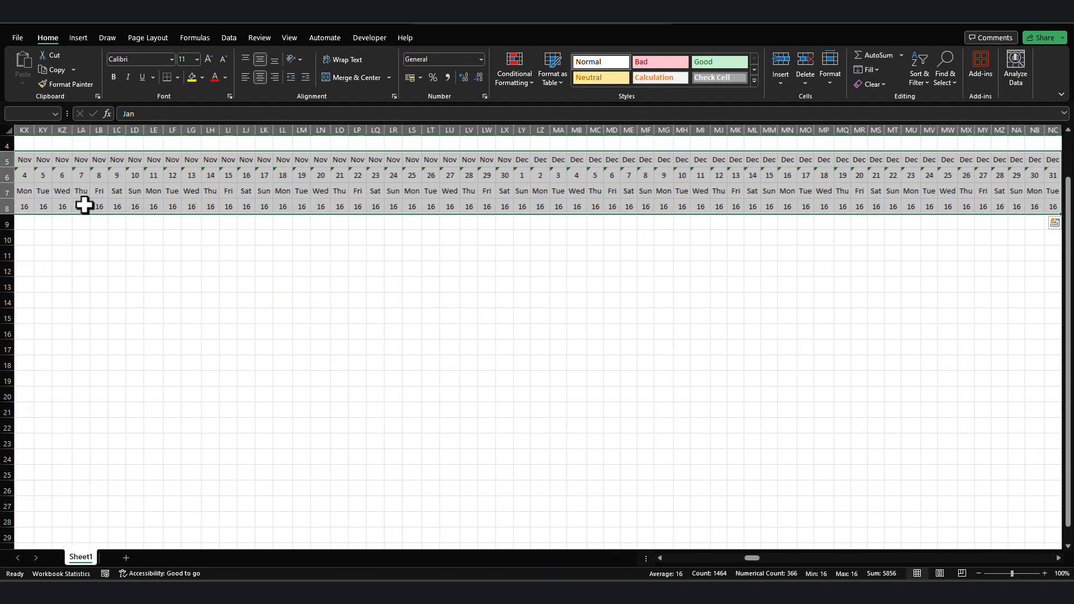
left_click(177, 77)
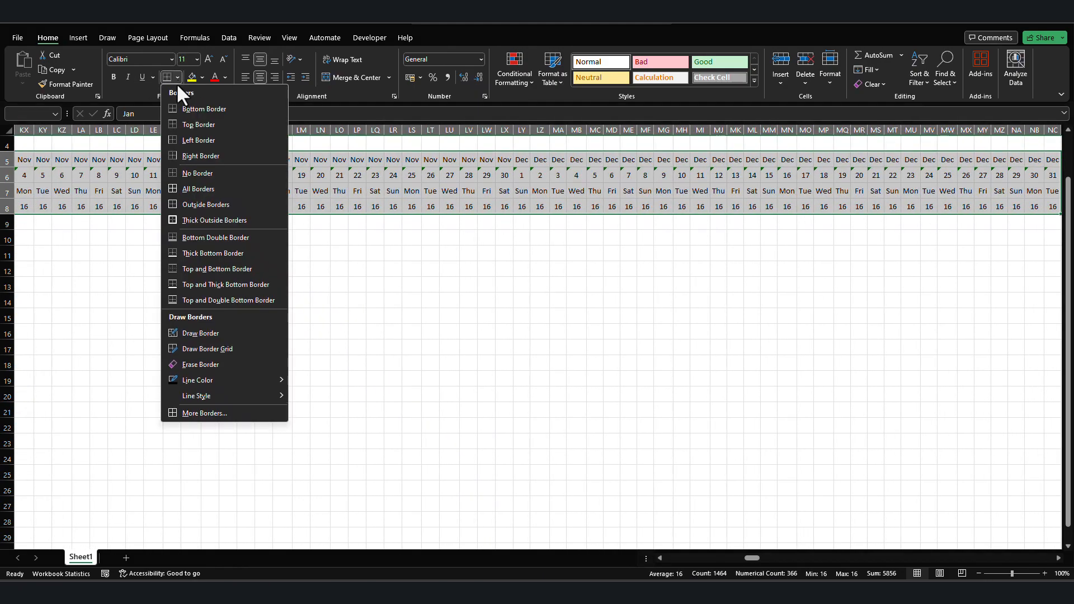
left_click(184, 188)
key("ctrl+BackSpace")
left_click(86, 176)
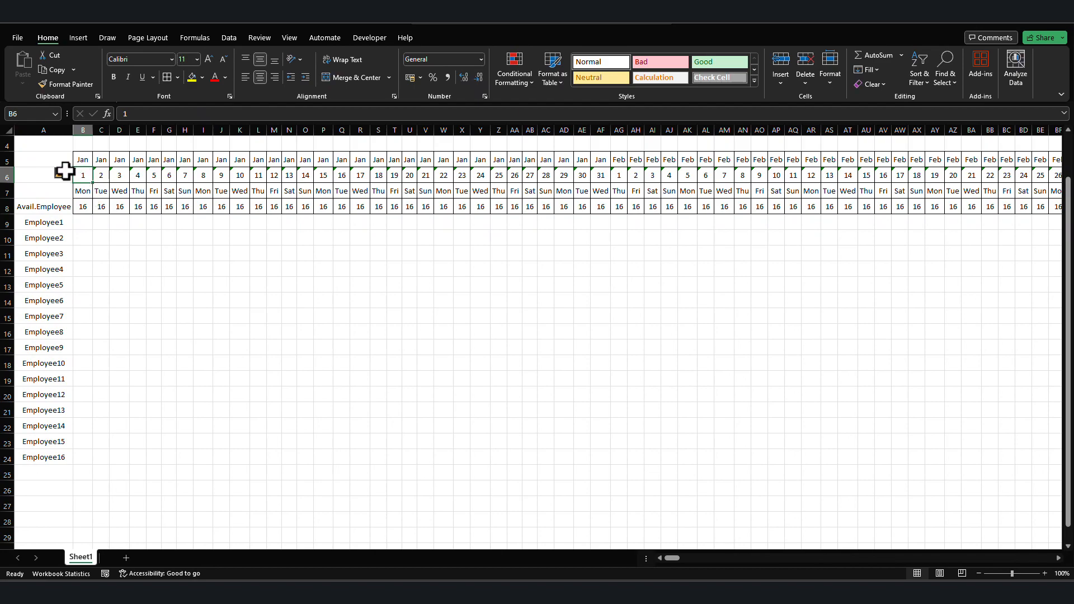
left_click(63, 175)
left_click(86, 176)
left_click(65, 173)
left_click(80, 175)
left_click(61, 171)
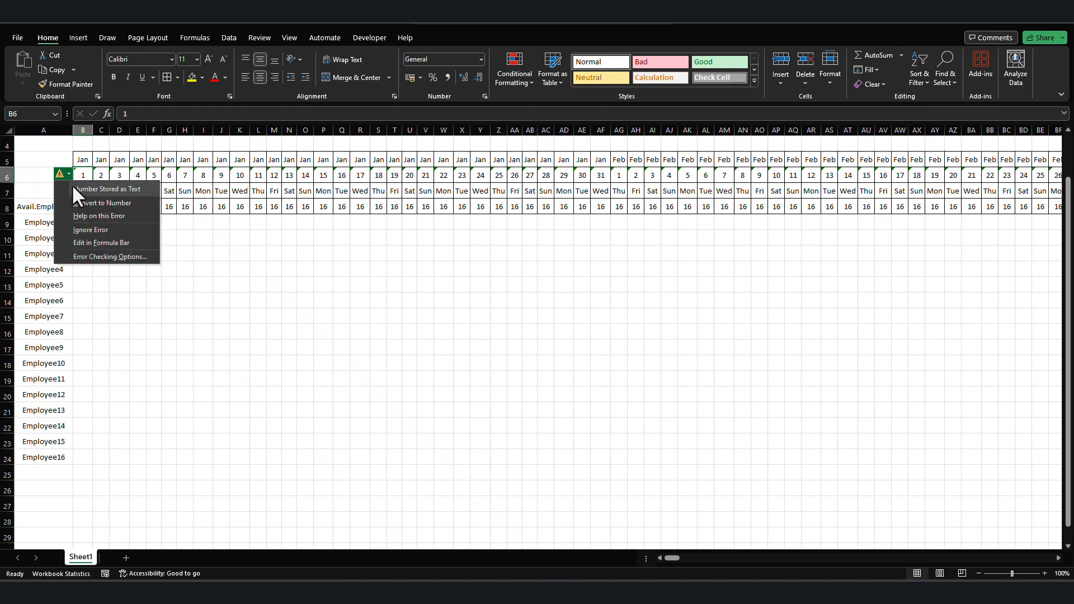
left_click(208, 192)
Convert the day numbers stored as text in row 6, from B6 across to NC6, to real numbers.
left_click(83, 176)
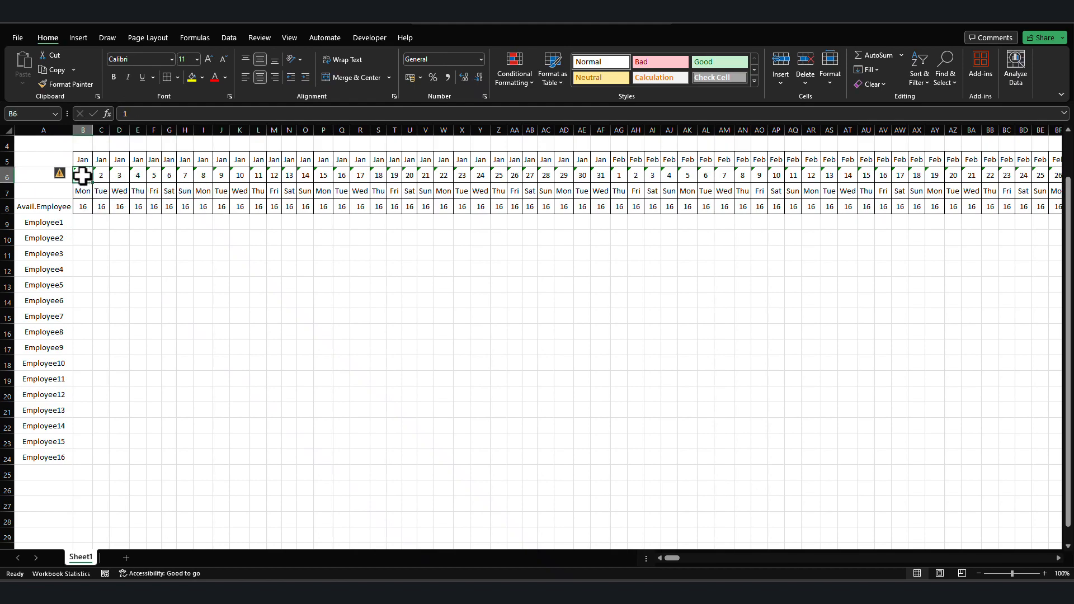
key("ctrl+shift+Right")
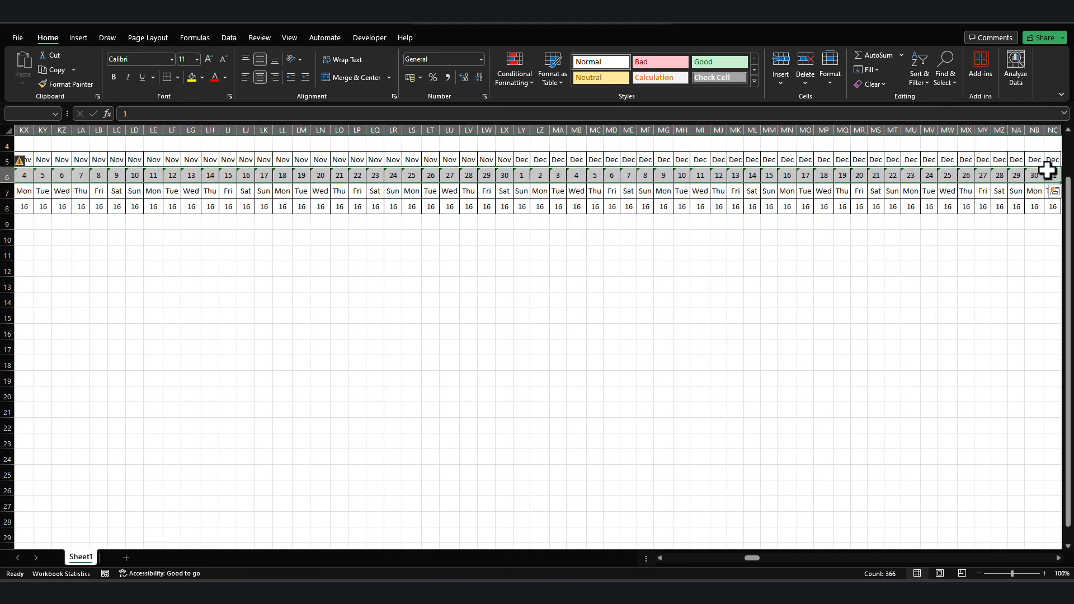
left_click_drag(751, 557, 442, 548)
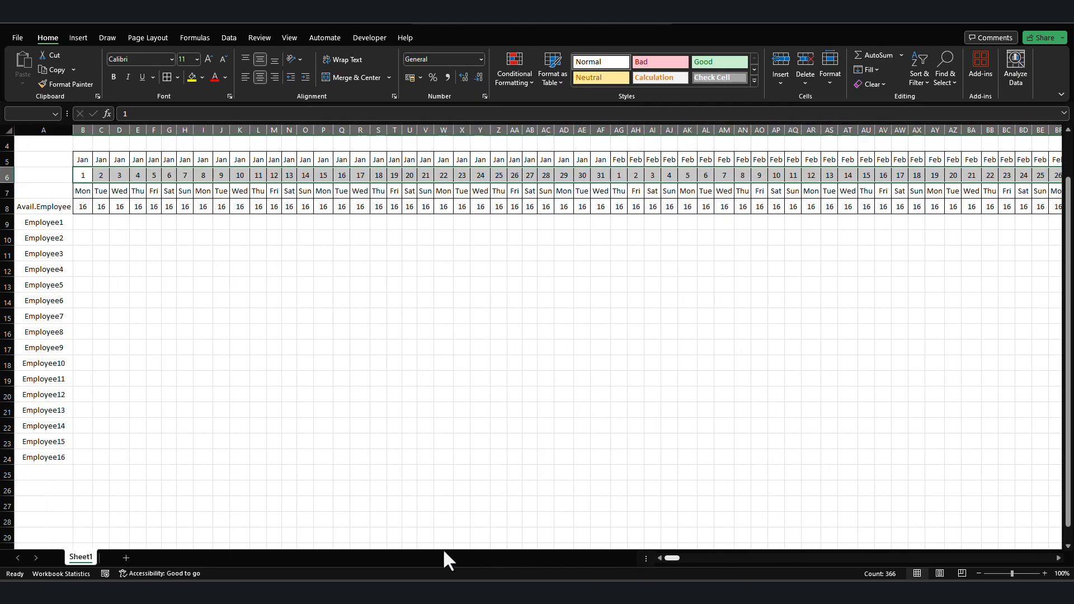
left_click(62, 176)
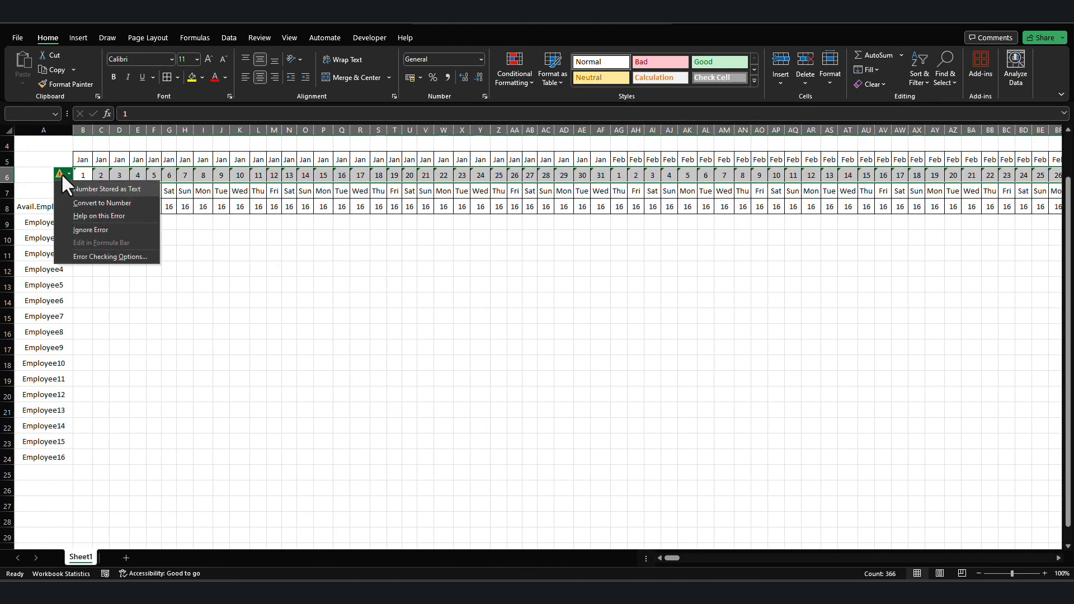
left_click(89, 202)
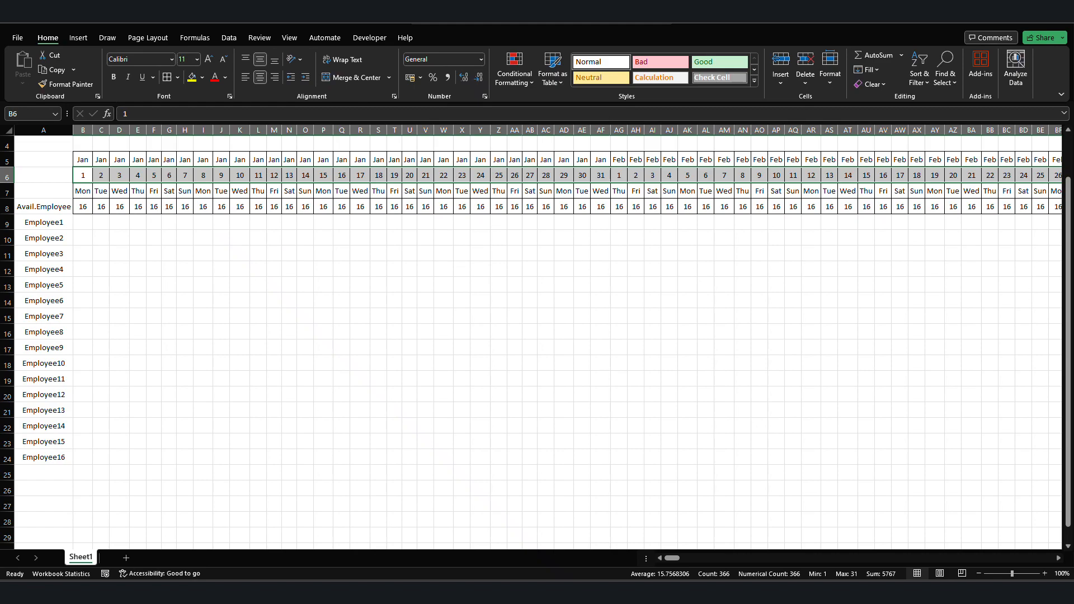
left_click(82, 174)
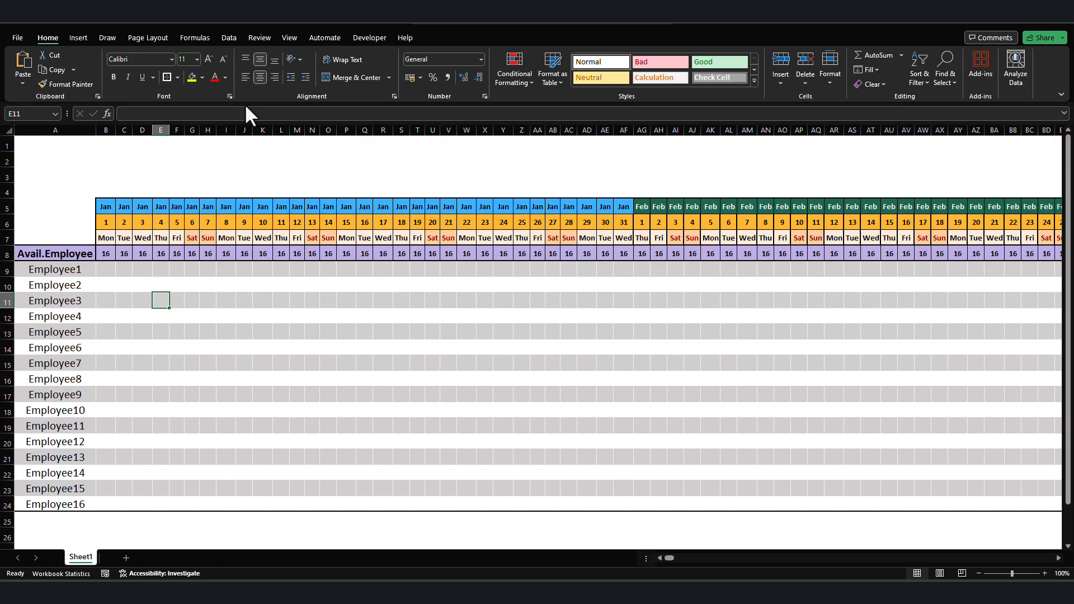
Inspect the hex code of the grey fill of cell E11 in the custom colour settings without changing it.
left_click(203, 78)
left_click(224, 219)
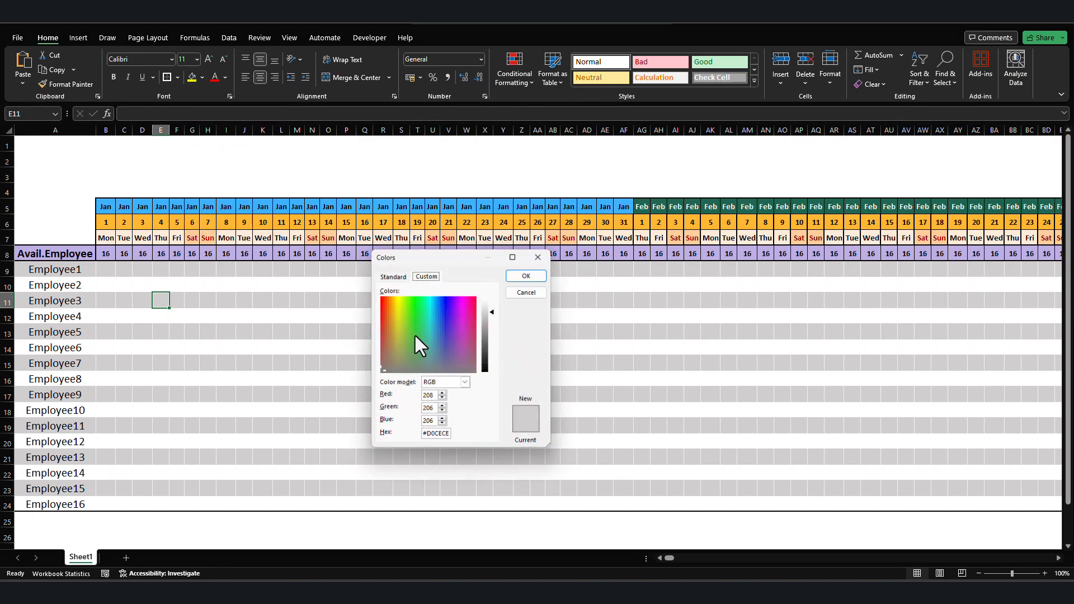
left_click_drag(424, 437, 473, 441)
left_click(535, 294)
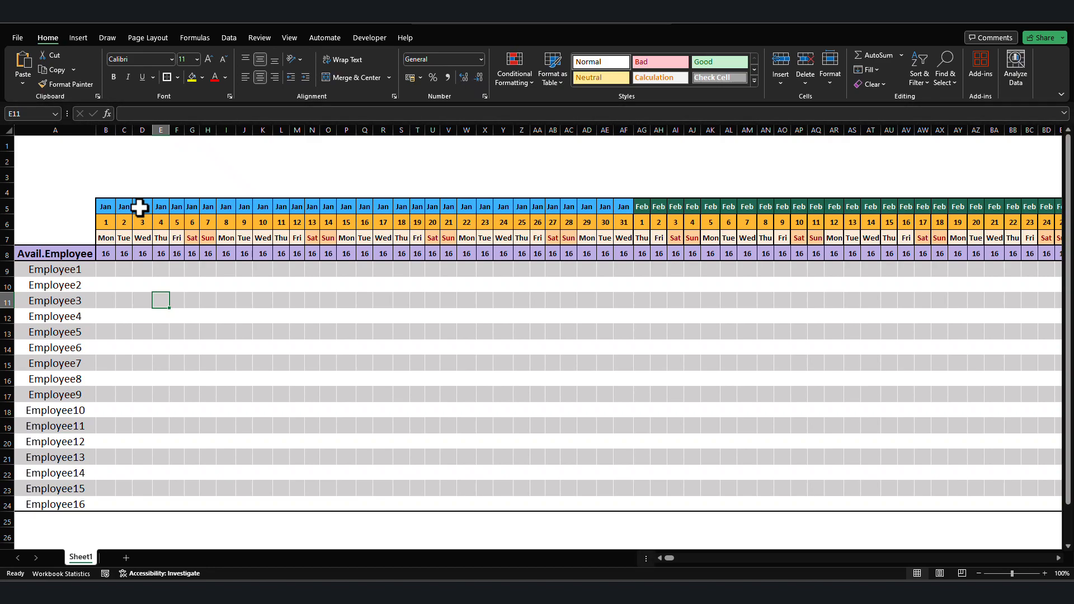
Enter test codes h in E11 and F11, a in F12, l in G14 and s in H16, and clear them again.
type("h")
left_click(175, 305)
type("h")
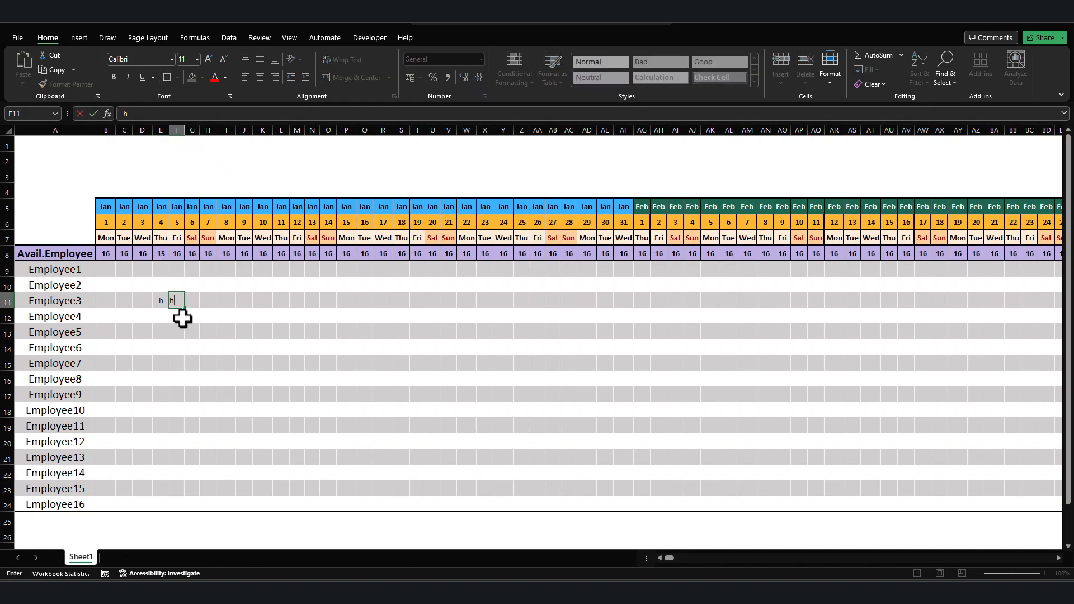
left_click(181, 317)
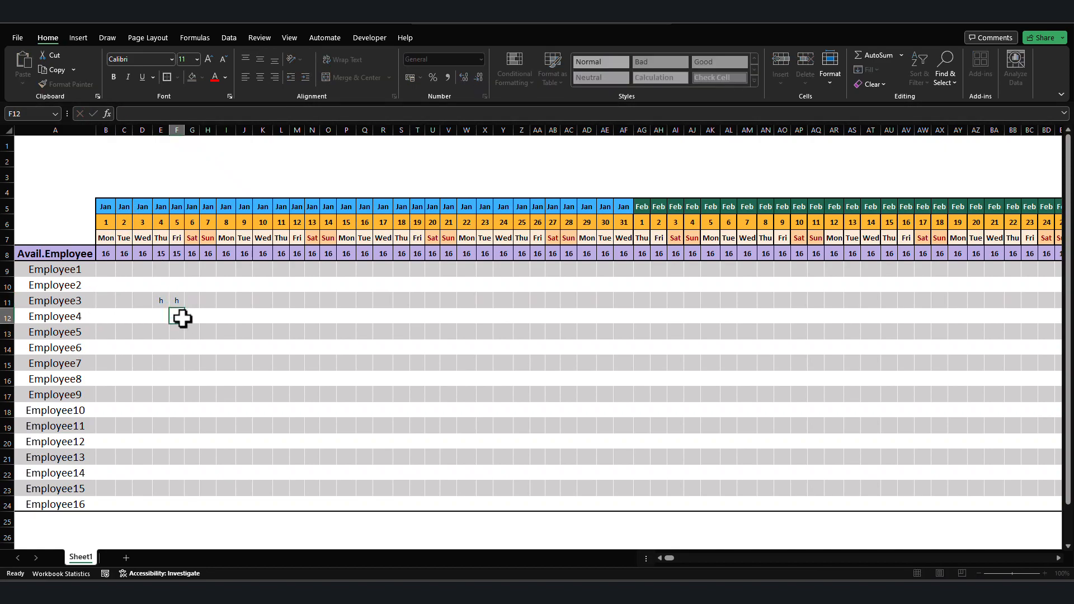
type("a")
left_click(245, 330)
left_click(187, 345)
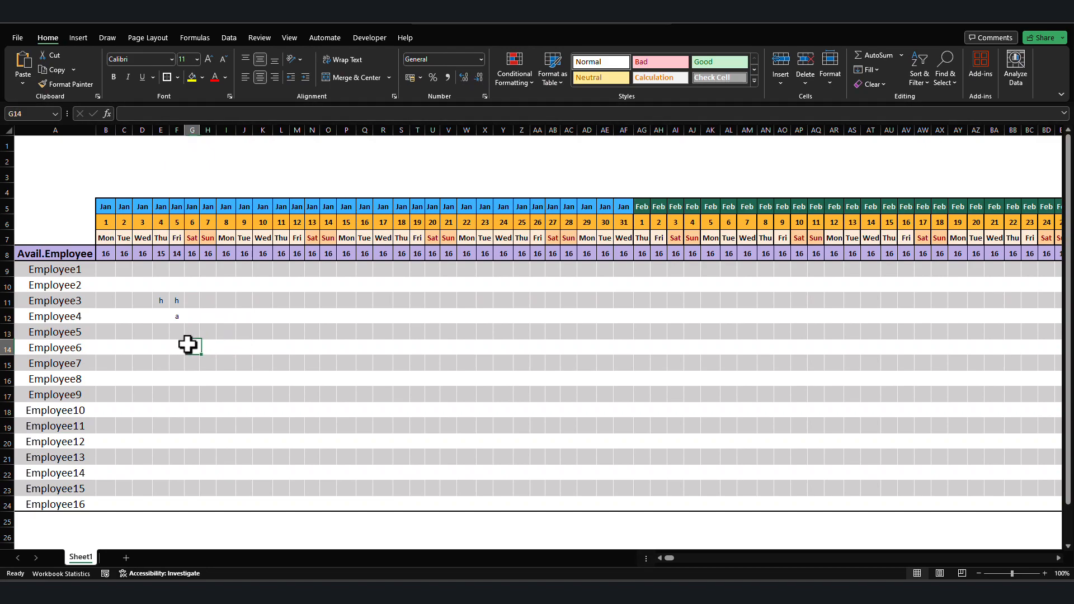
type("l")
left_click(207, 382)
type("s")
left_click(263, 333)
left_click_drag(153, 294, 221, 396)
key("Delete")
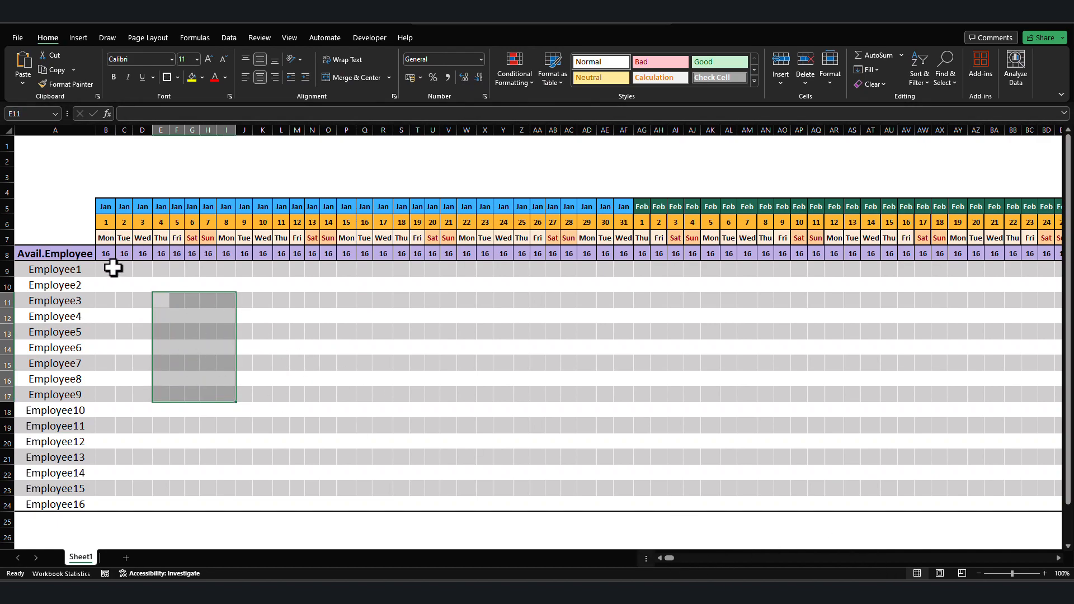
Add an Equal To highlight rule to the attendance cells B9:NC24 that gives the code A a custom light purple fill.
left_click_drag(109, 269, 946, 509)
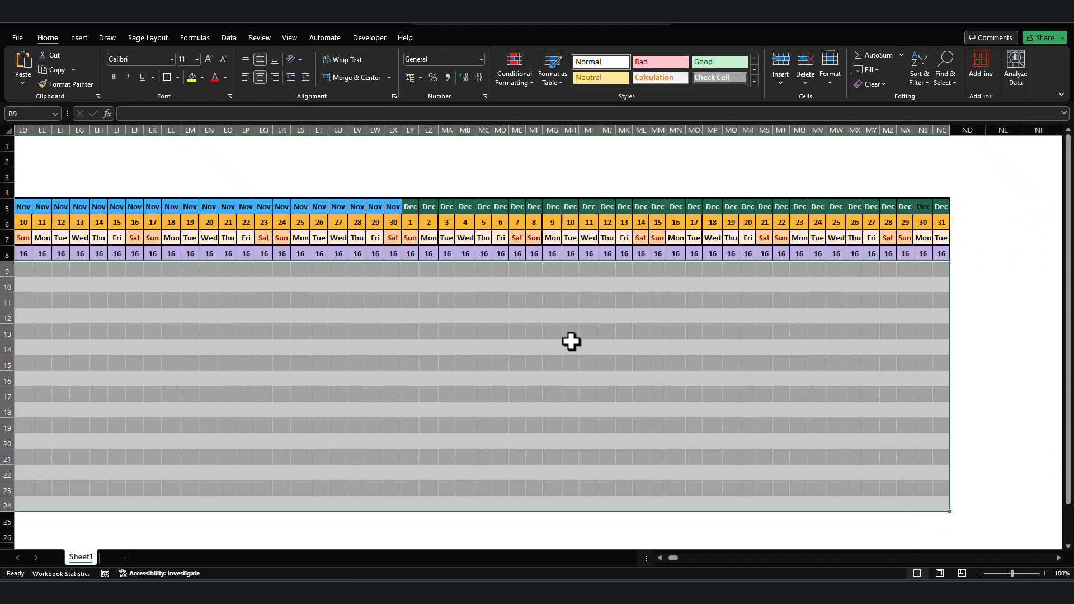
left_click(516, 81)
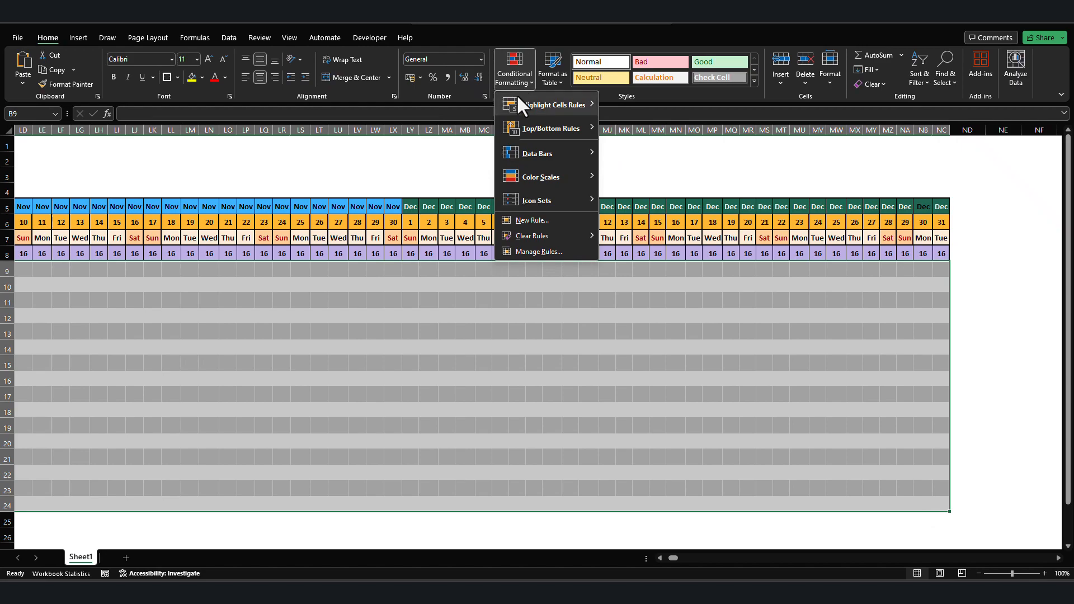
mouse_move(557, 105)
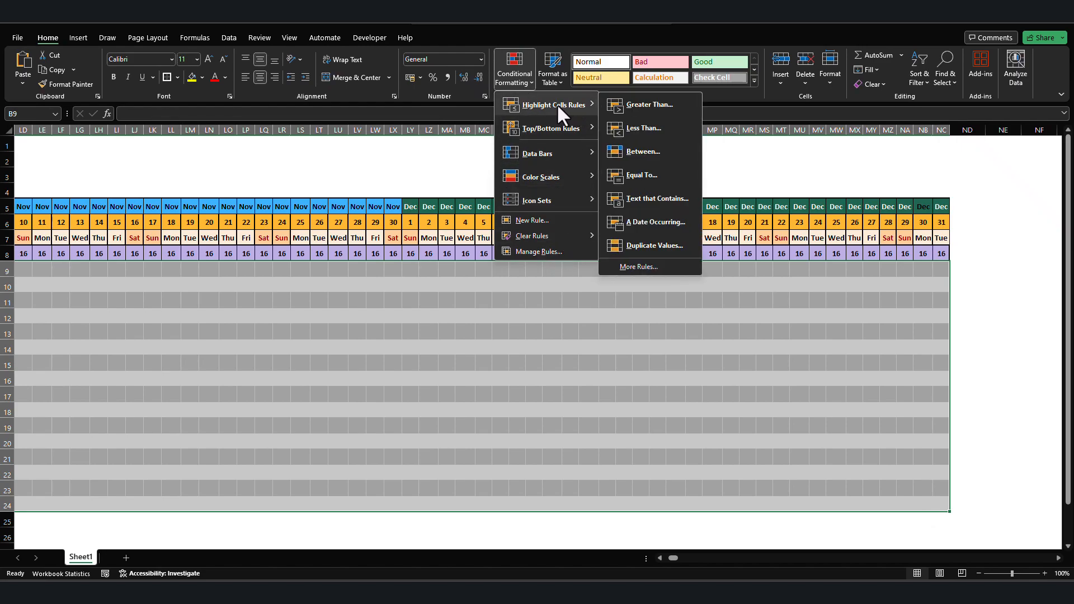
left_click(655, 174)
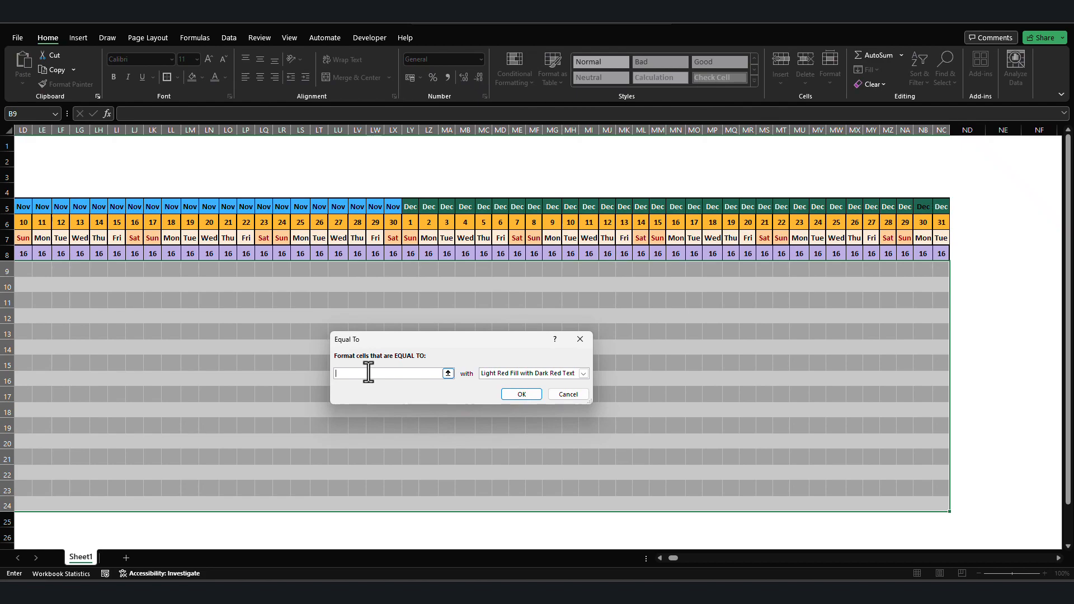
type("A")
left_click(522, 374)
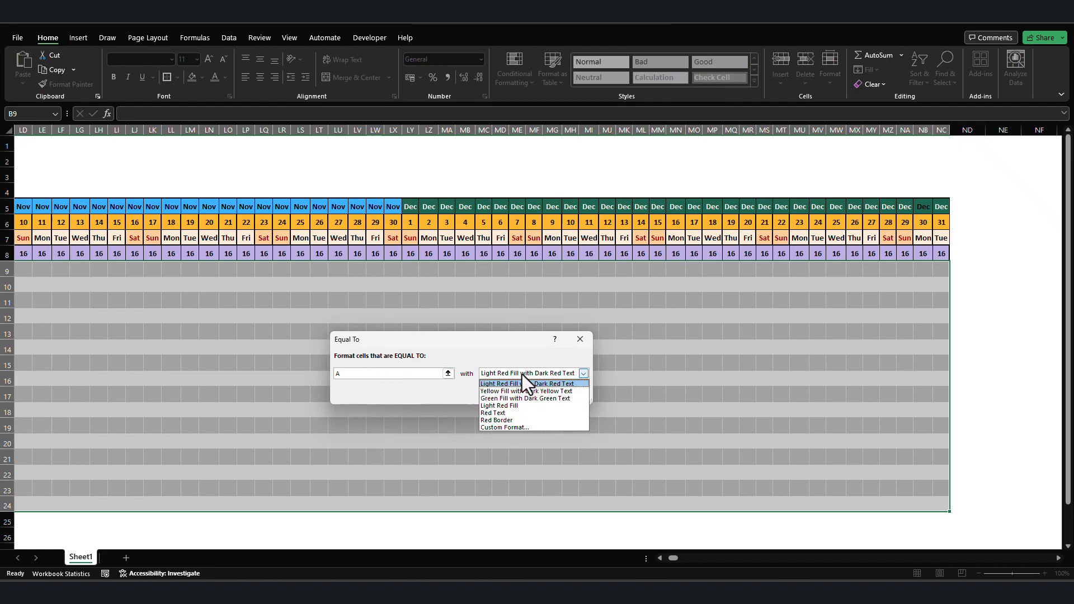
left_click(532, 429)
left_click(426, 233)
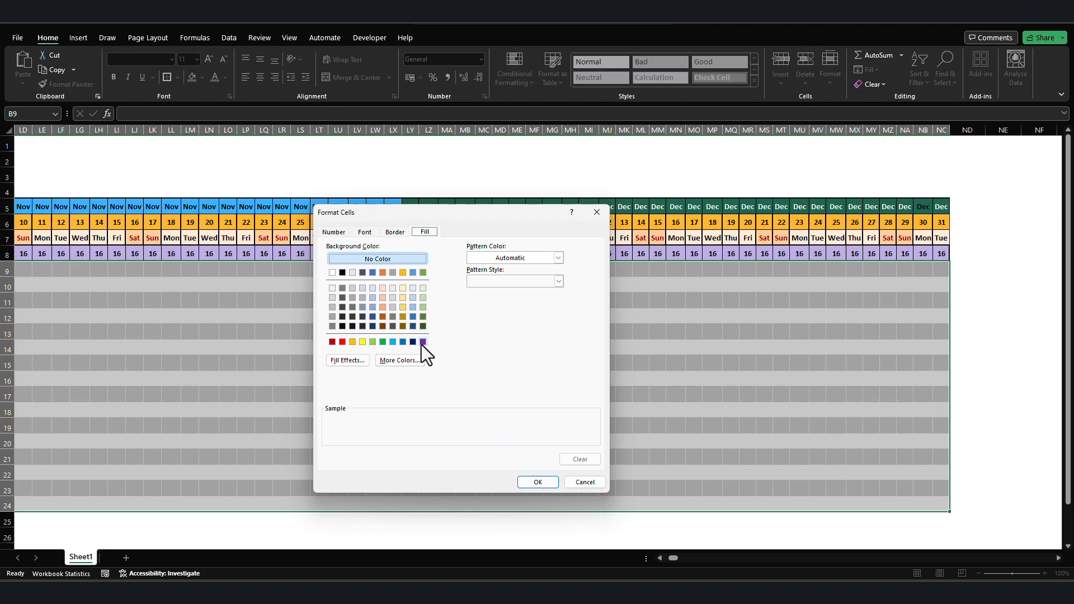
left_click(401, 360)
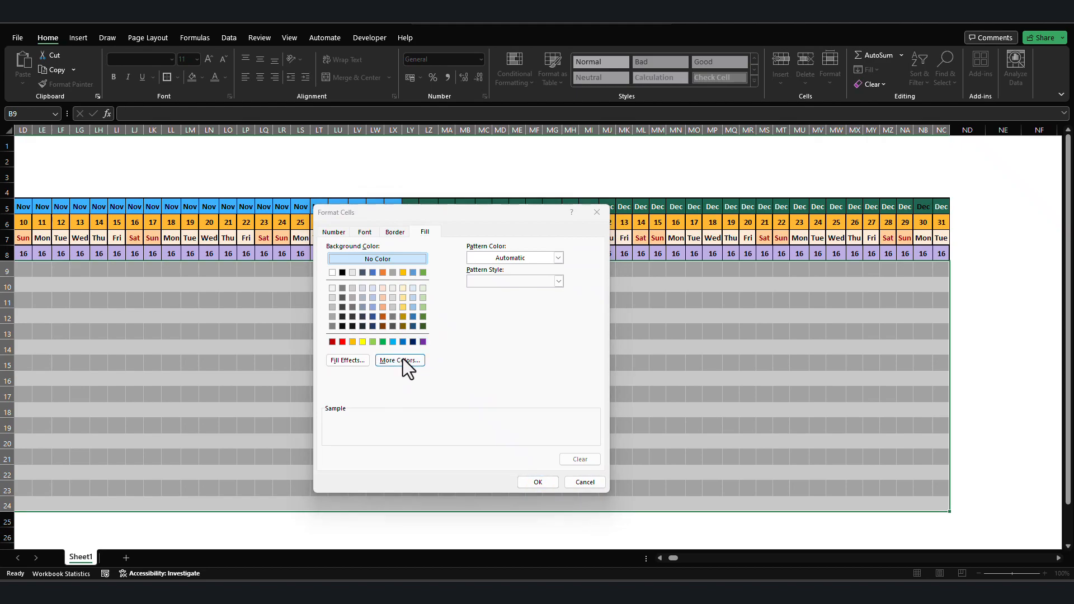
left_click(455, 329)
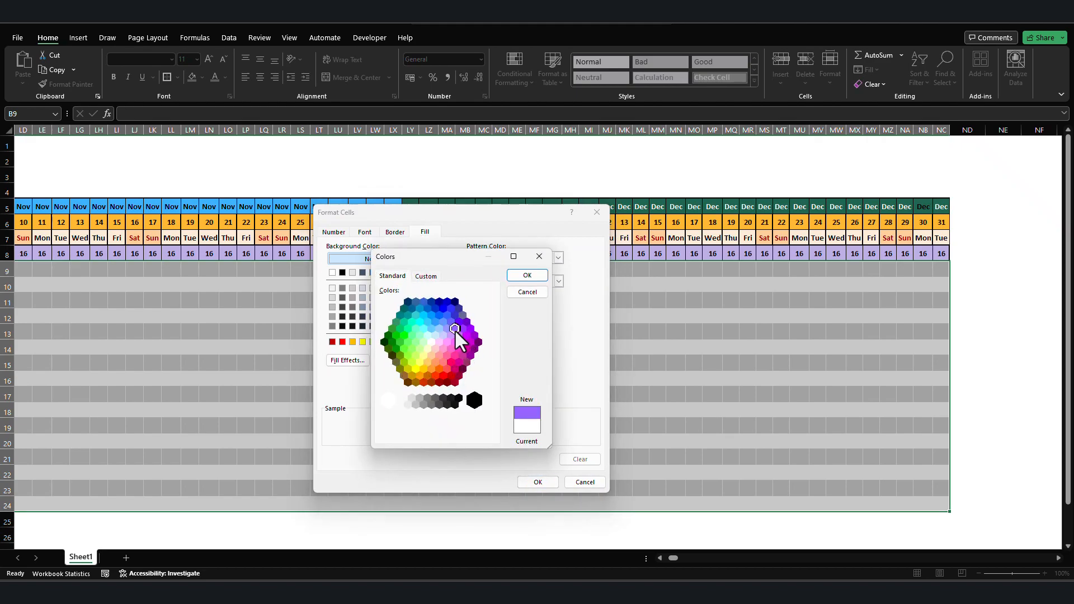
left_click(532, 277)
left_click(540, 482)
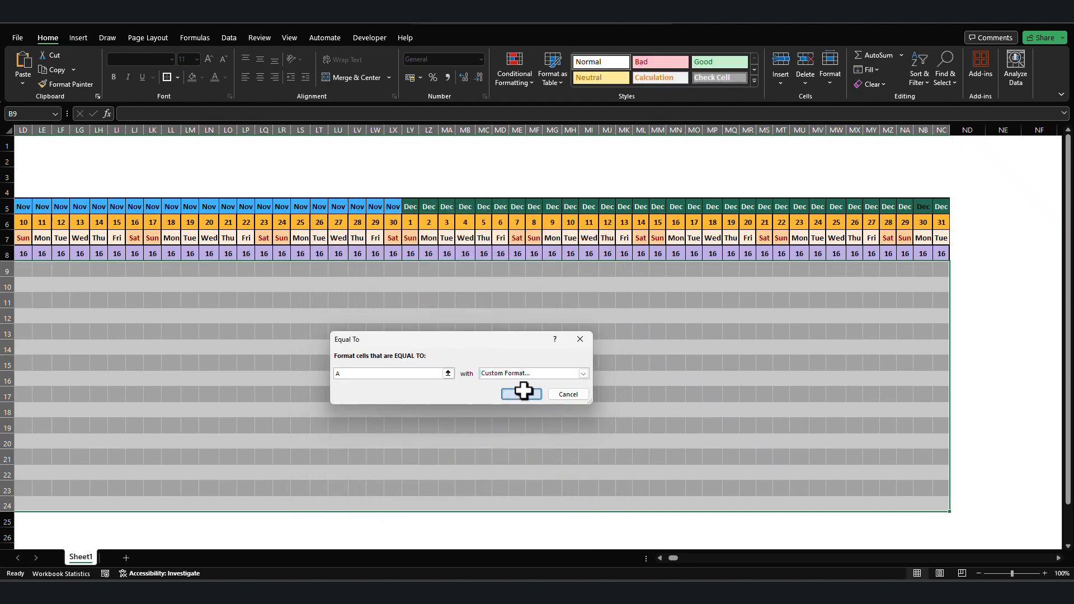
left_click(523, 394)
Add an Equal To highlight rule to B9:NC24 that gives the code H a custom green fill.
left_click(520, 75)
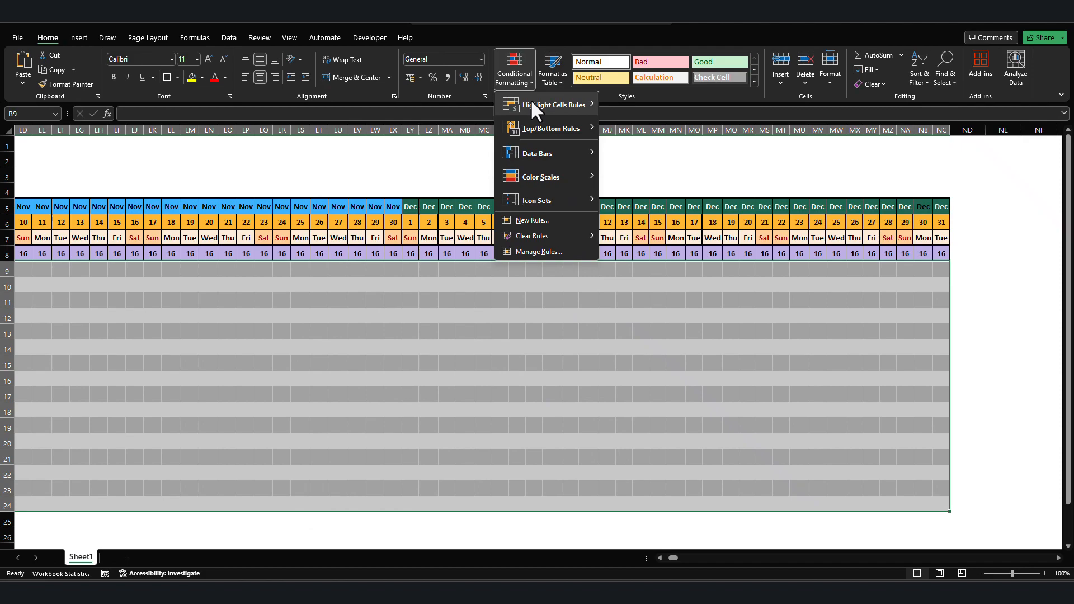
mouse_move(530, 100)
left_click(657, 174)
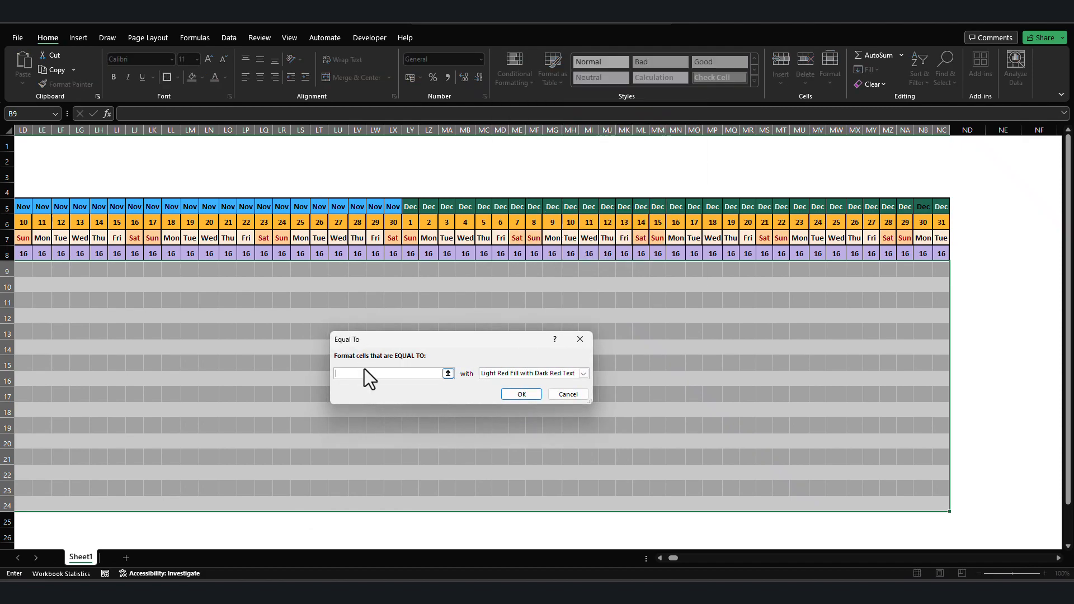
type("h")
left_click(486, 373)
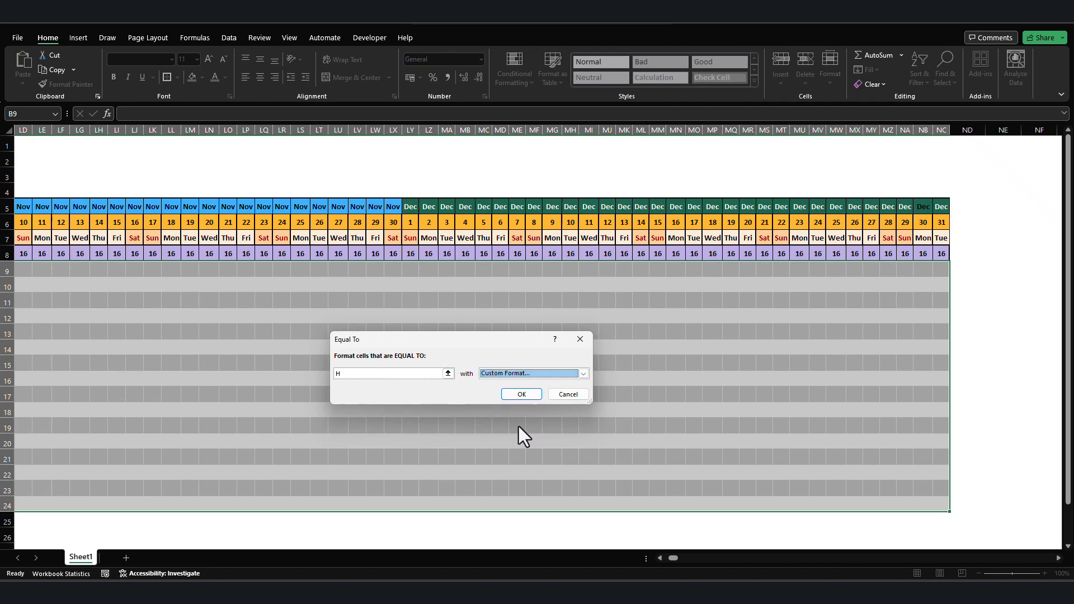
left_click(518, 427)
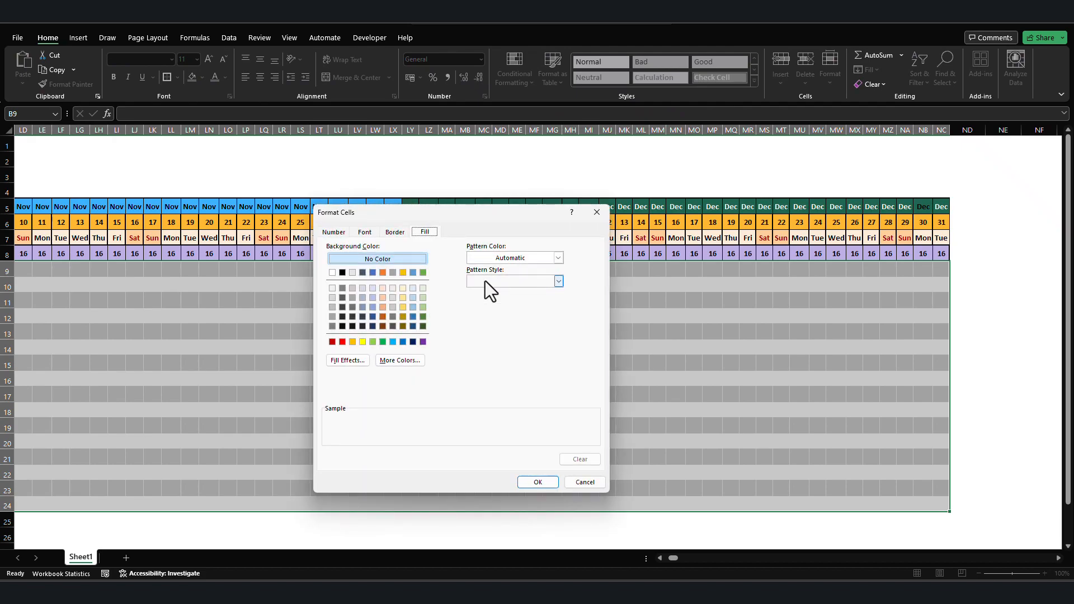
left_click(382, 342)
left_click(535, 482)
Add an Equal To highlight rule to B9:NC24 that gives the code L a custom orange fill.
left_click(515, 76)
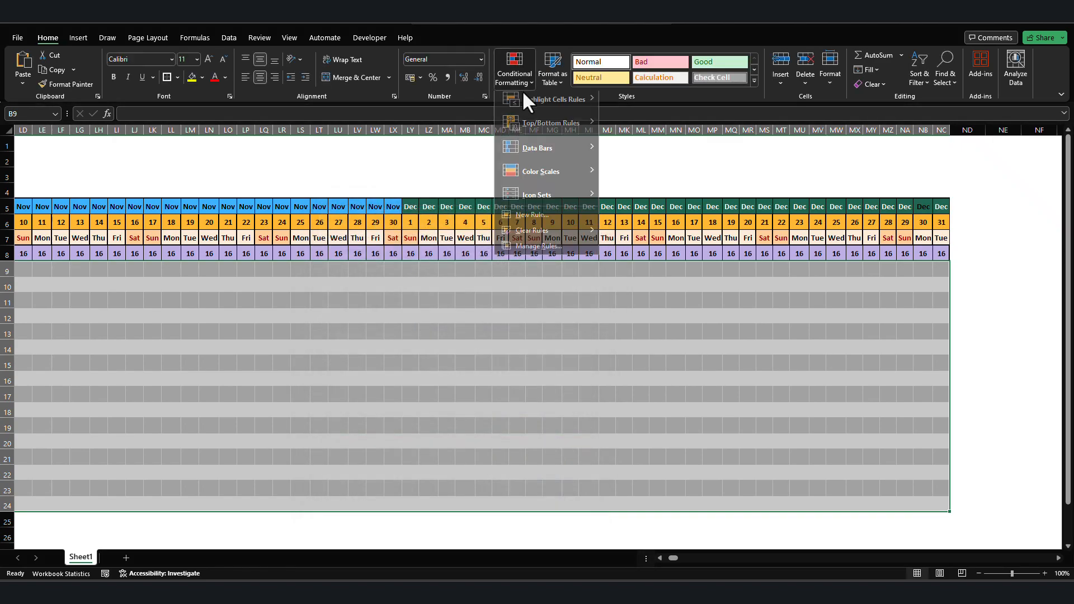
mouse_move(551, 104)
left_click(664, 179)
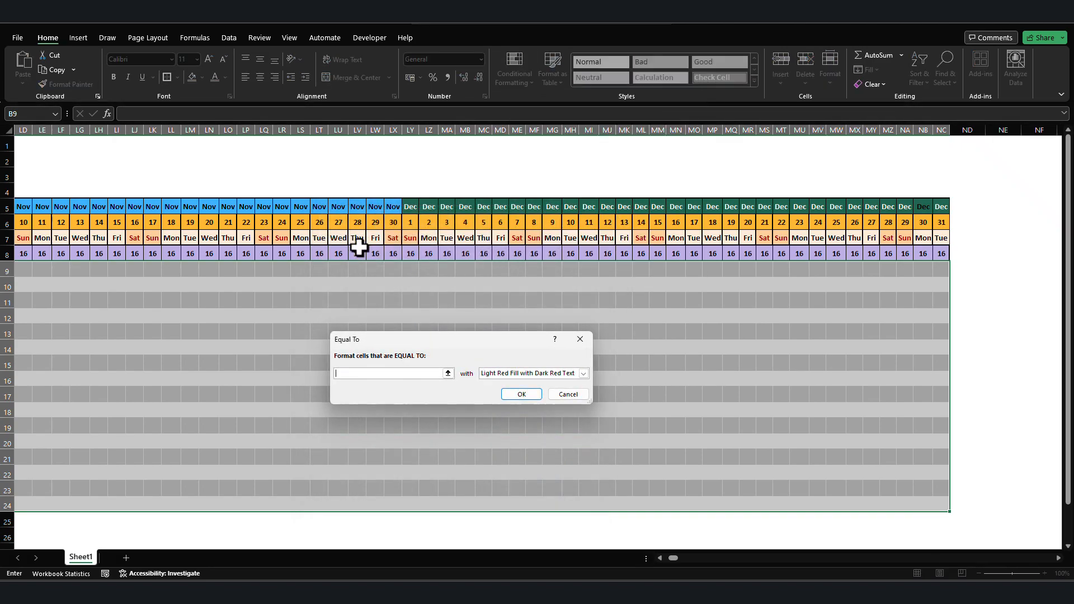
type("L")
left_click(539, 375)
left_click(521, 426)
left_click(423, 231)
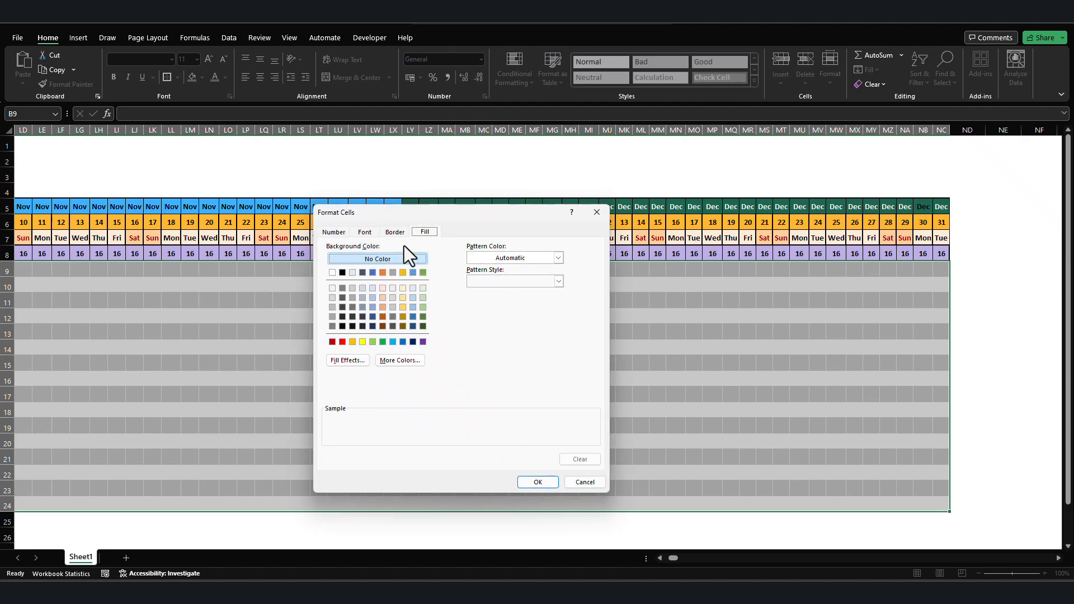
left_click(355, 342)
left_click(537, 483)
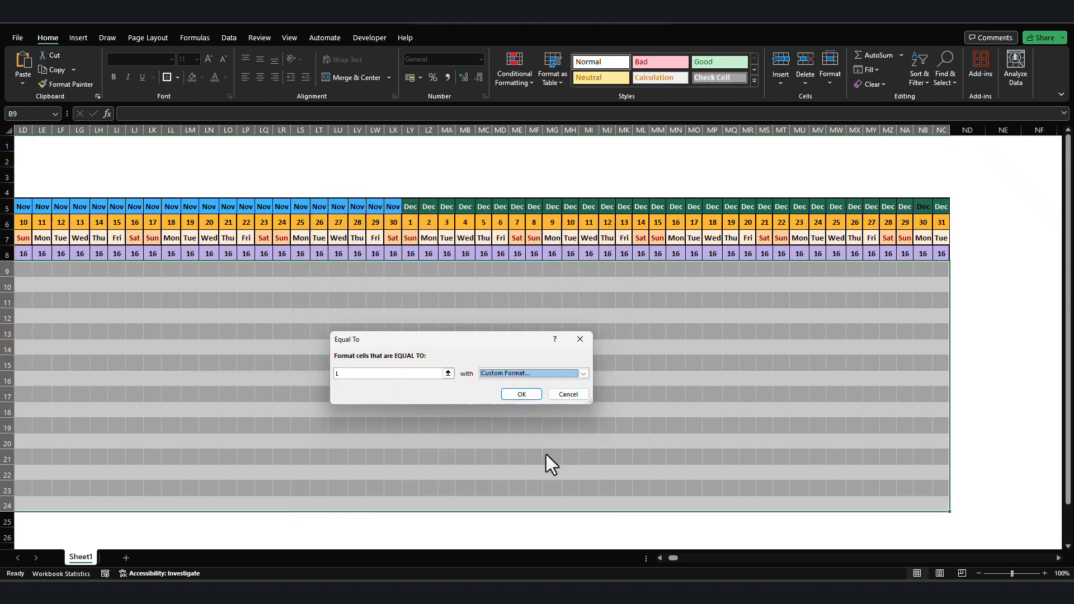
left_click(517, 394)
Add an Equal To highlight rule to B9:NC24 that gives the code S a custom red fill.
left_click(512, 80)
mouse_move(533, 105)
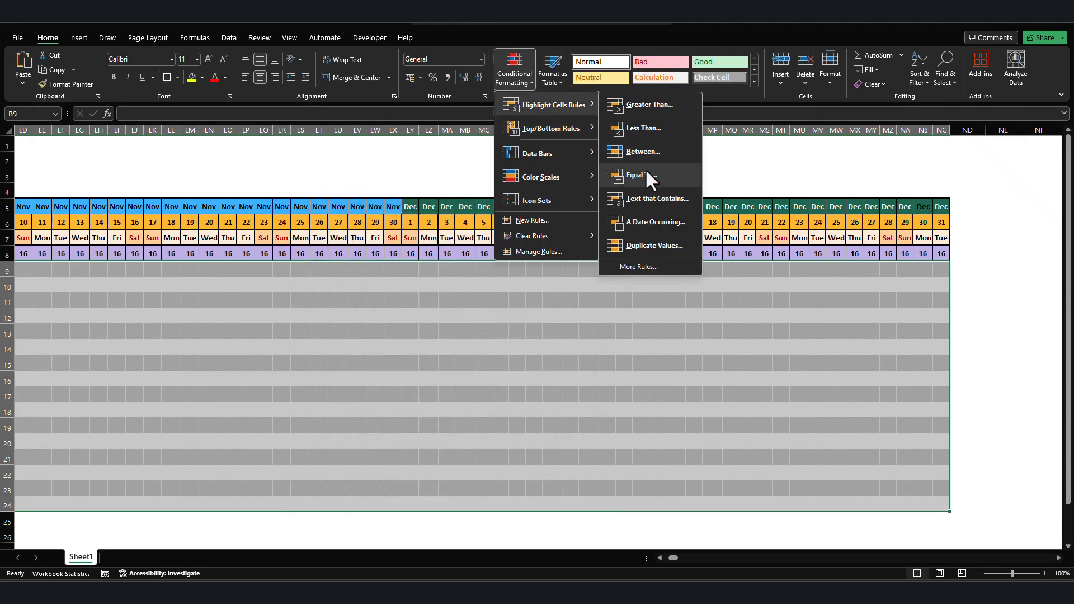
left_click(646, 169)
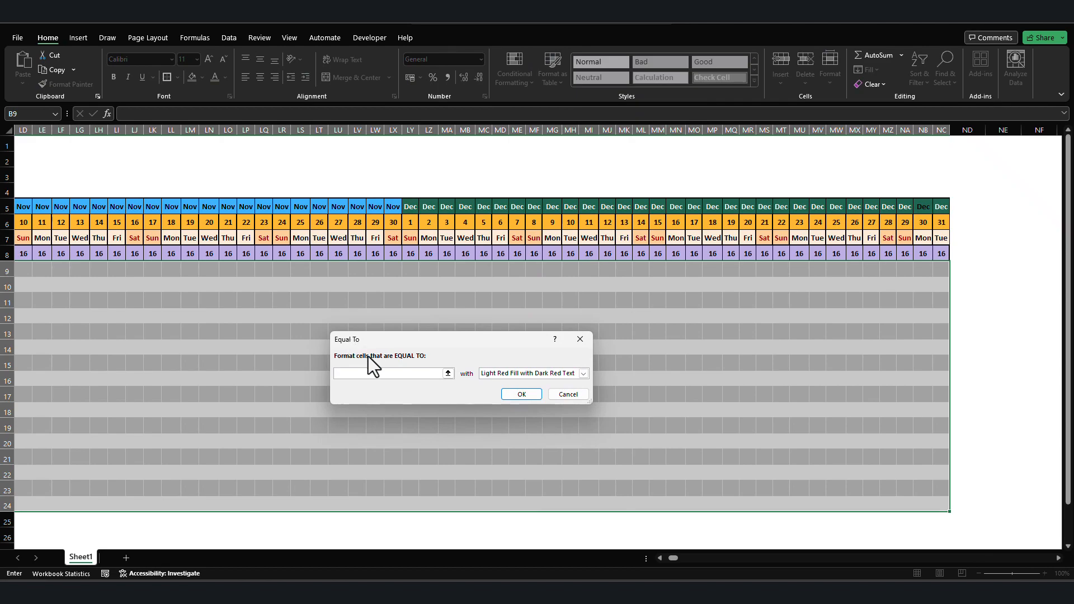
type("0")
left_click(583, 373)
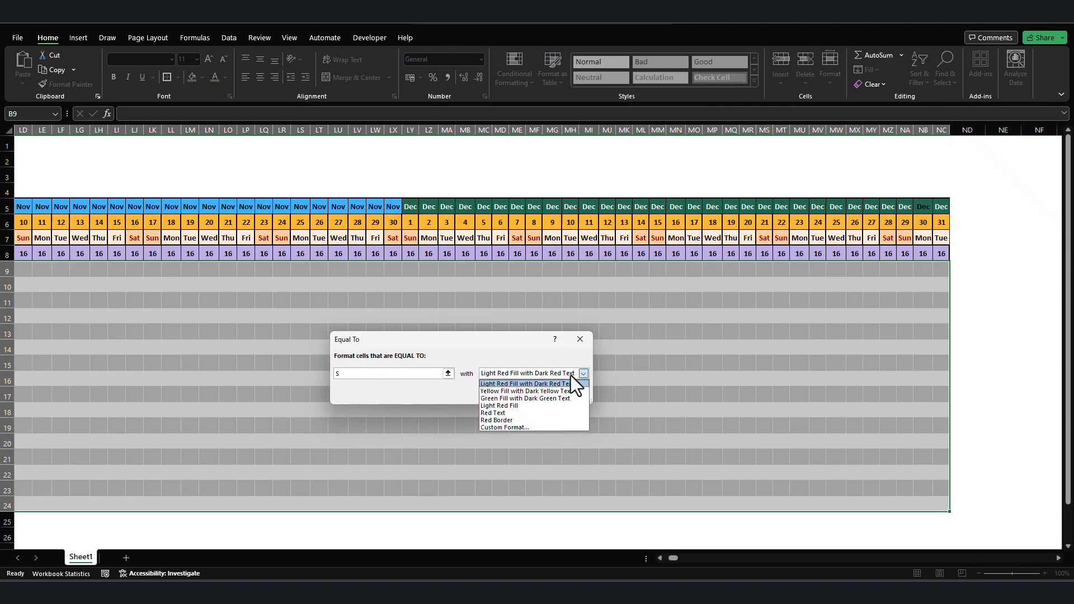
left_click(535, 428)
left_click(342, 341)
left_click(538, 482)
left_click(536, 397)
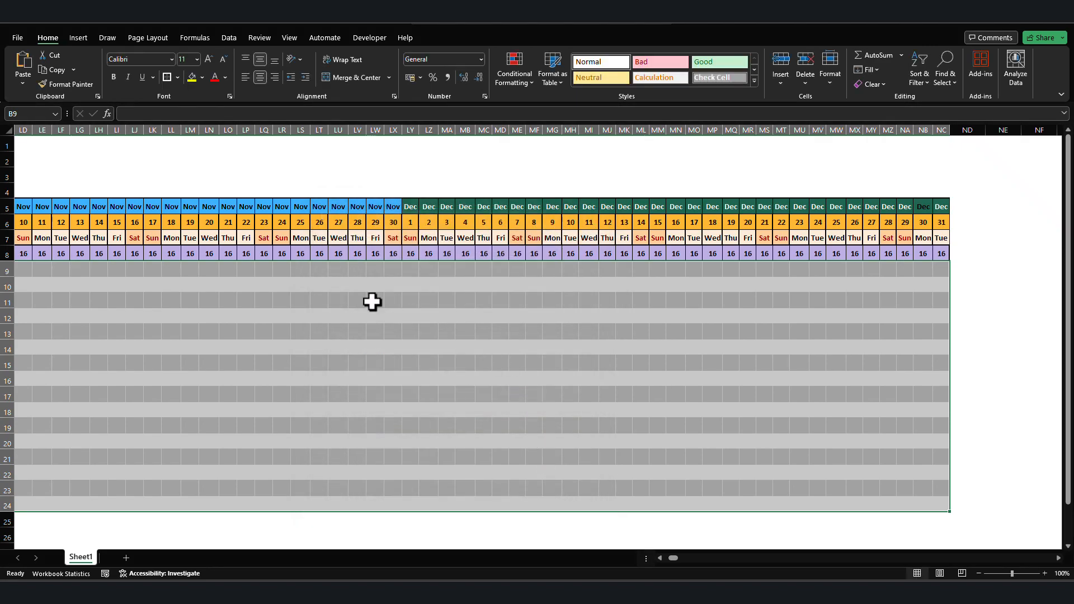
Test the highlight rules by entering S in LR10, L in LR12, A in LT15 and H in LS16.
left_click(278, 286)
type("5")
left_click(390, 361)
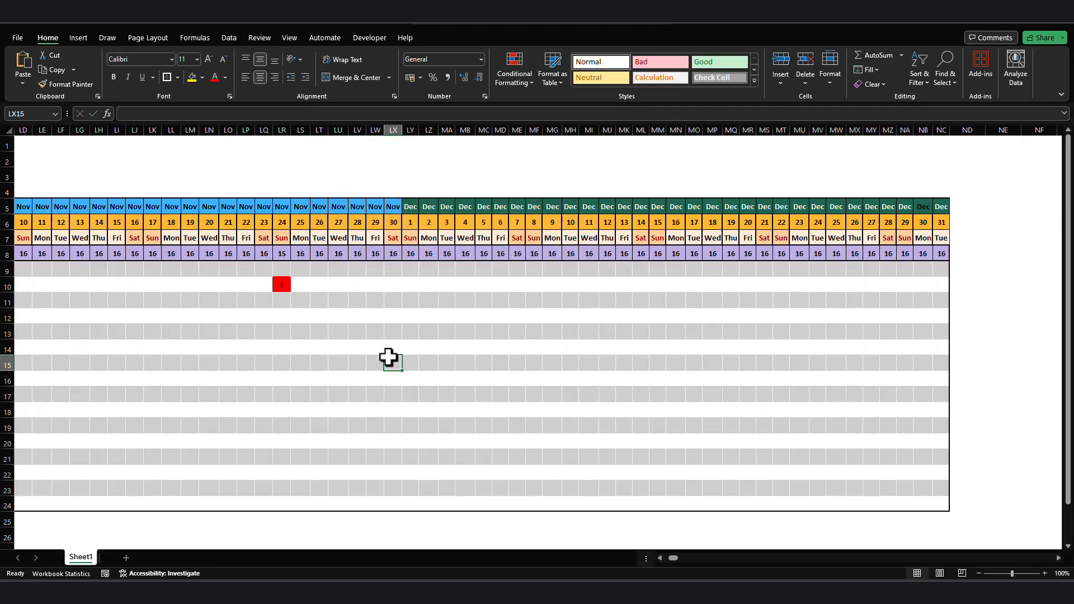
left_click(288, 315)
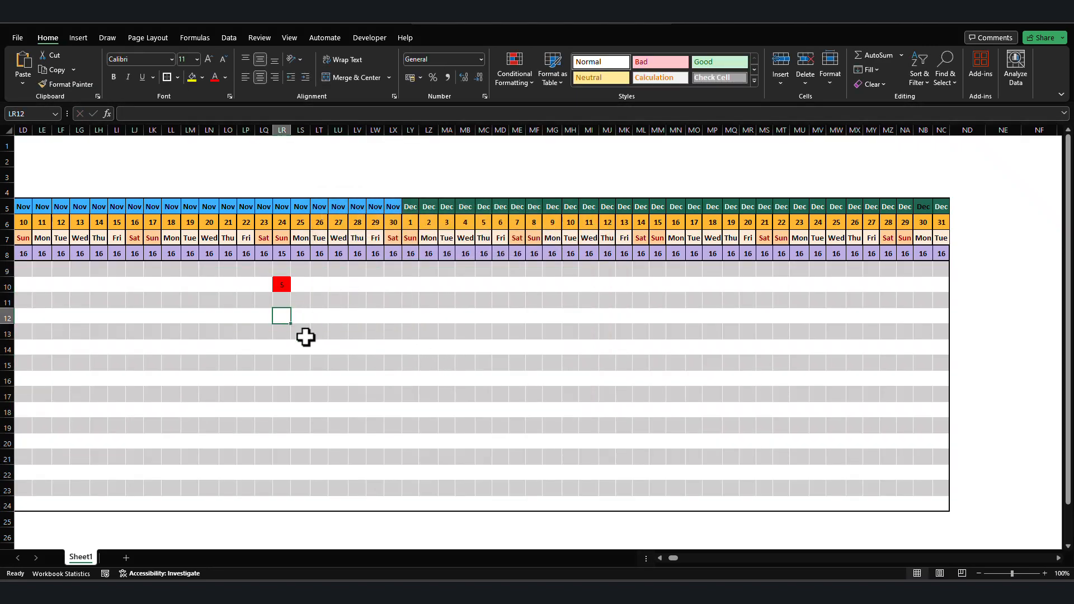
type("L")
left_click(325, 365)
type("A")
left_click(305, 379)
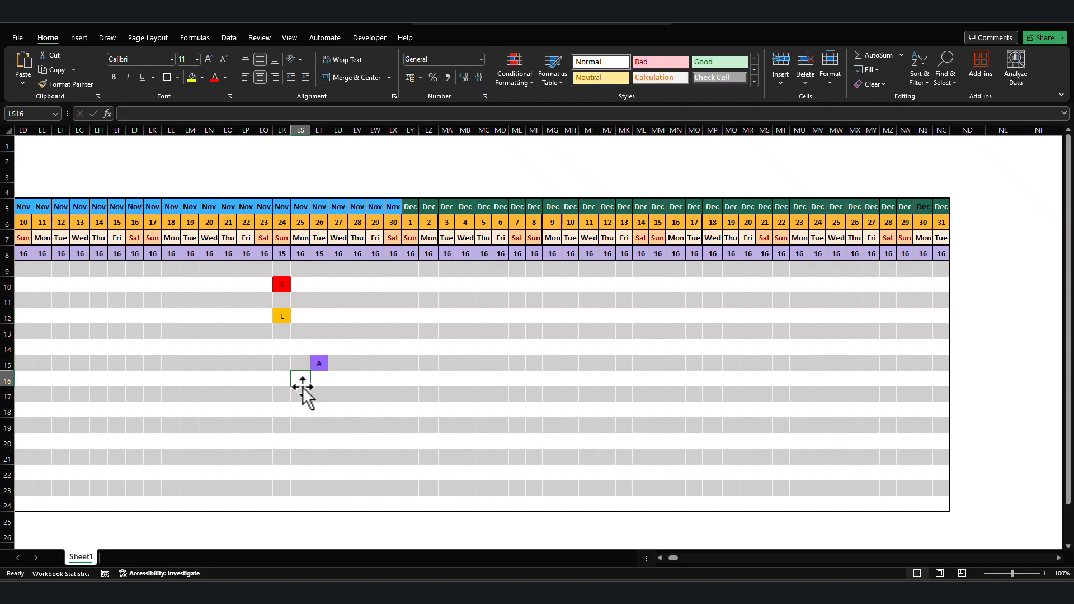
key("BackSpace")
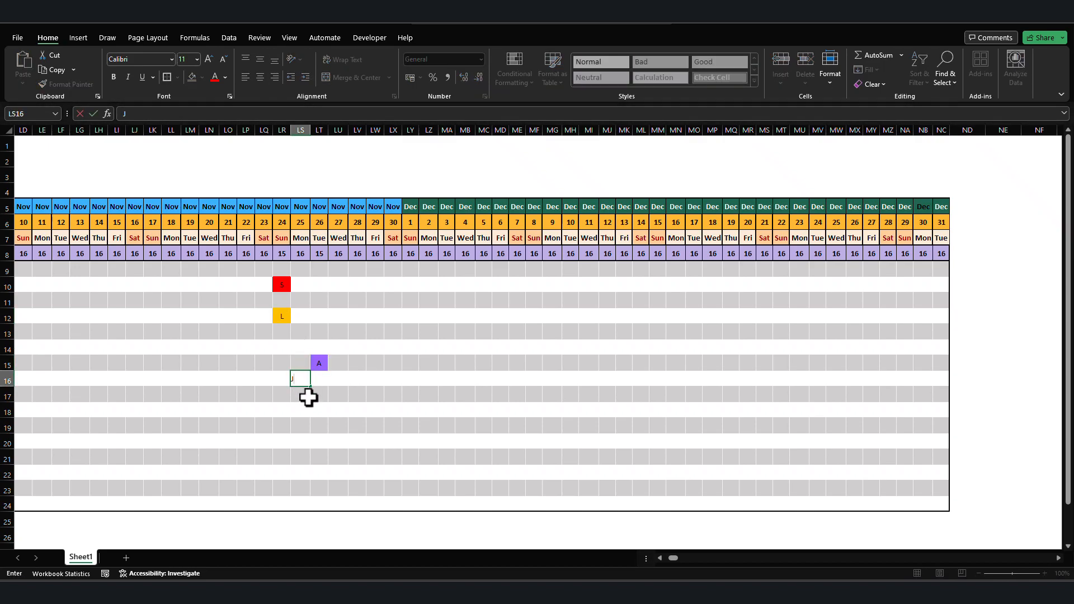
type("H")
left_click(299, 426)
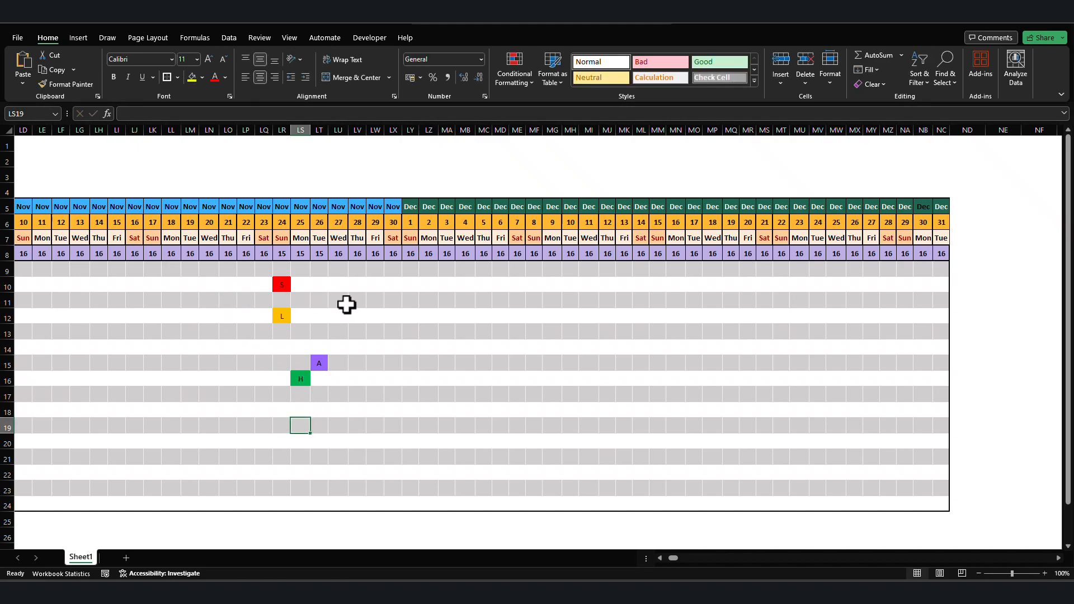
Clear the test codes from the range LP9:LT17.
mouse_move(249, 274)
left_mouse_down()
mouse_move(354, 467)
mouse_move(331, 367)
mouse_move(275, 292)
mouse_move(245, 273)
left_mouse_up()
key("Delete")
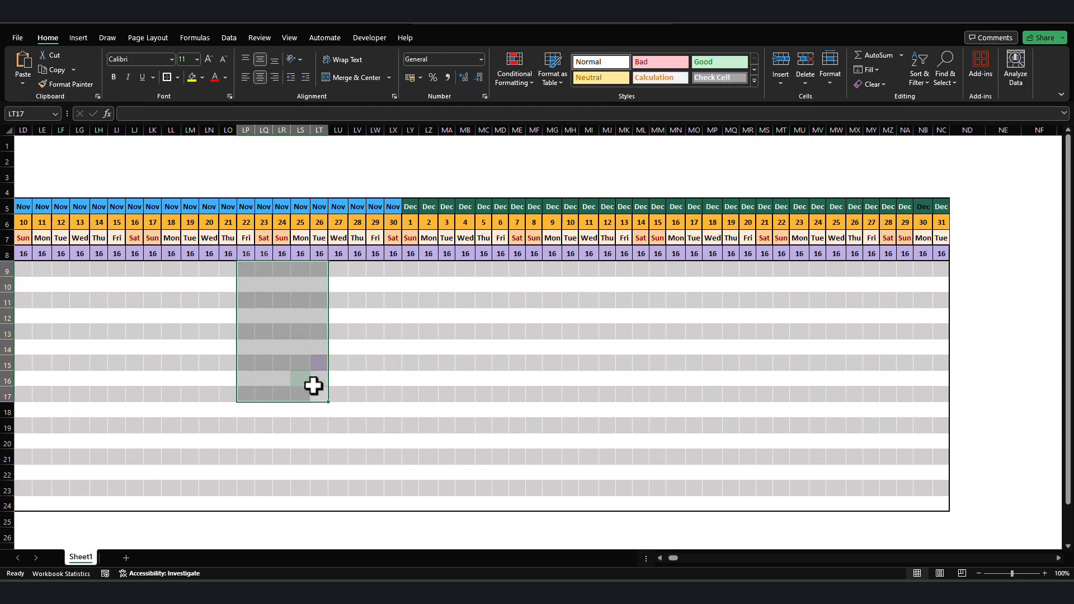
left_click(467, 364)
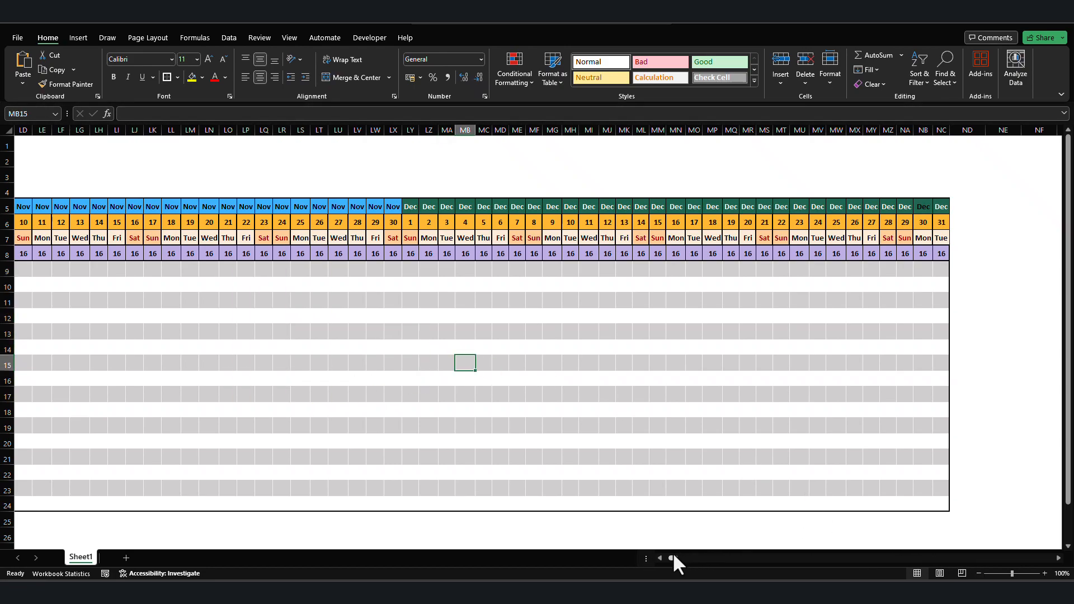
Enter X for Employee1 on Saturday 6 and Sunday 7 January, in cells G9 and H9.
left_click_drag(673, 558, 664, 558)
left_click(124, 284)
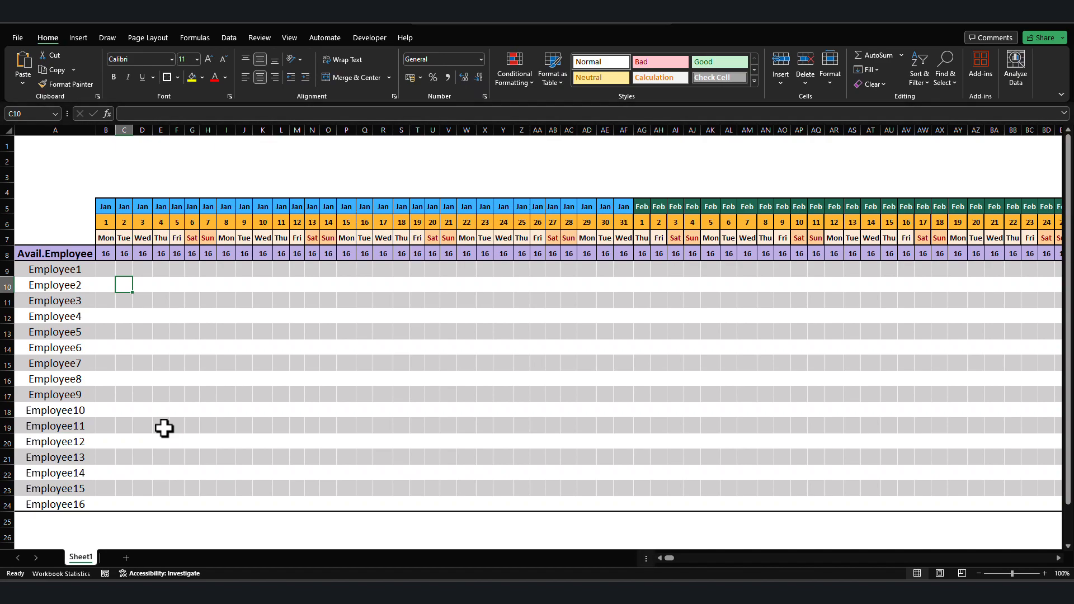
left_click(193, 269)
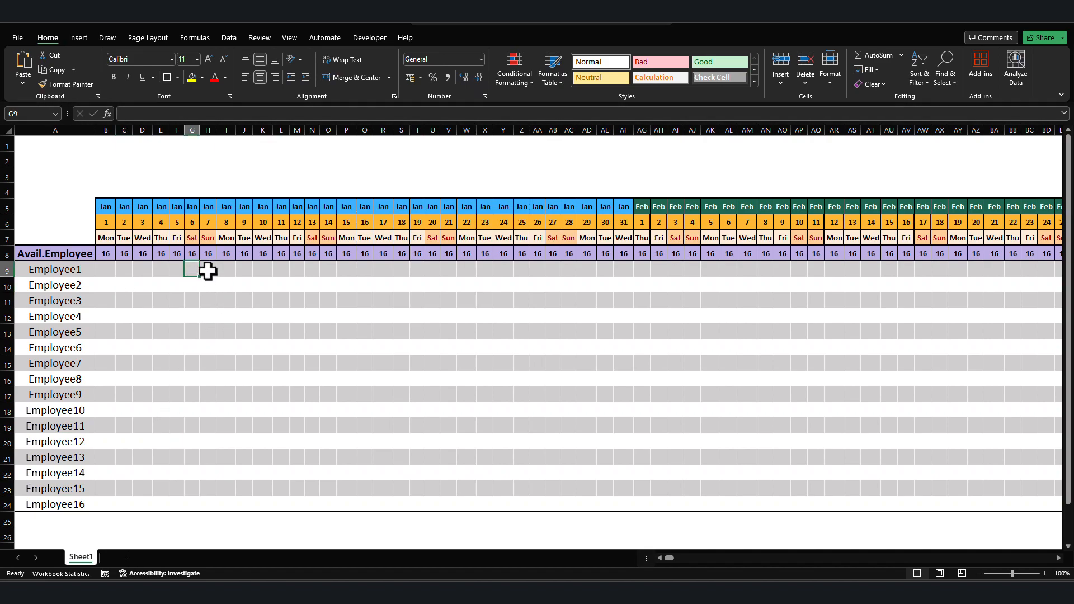
type("xx")
key("BackSpace")
left_click(210, 268)
type("x")
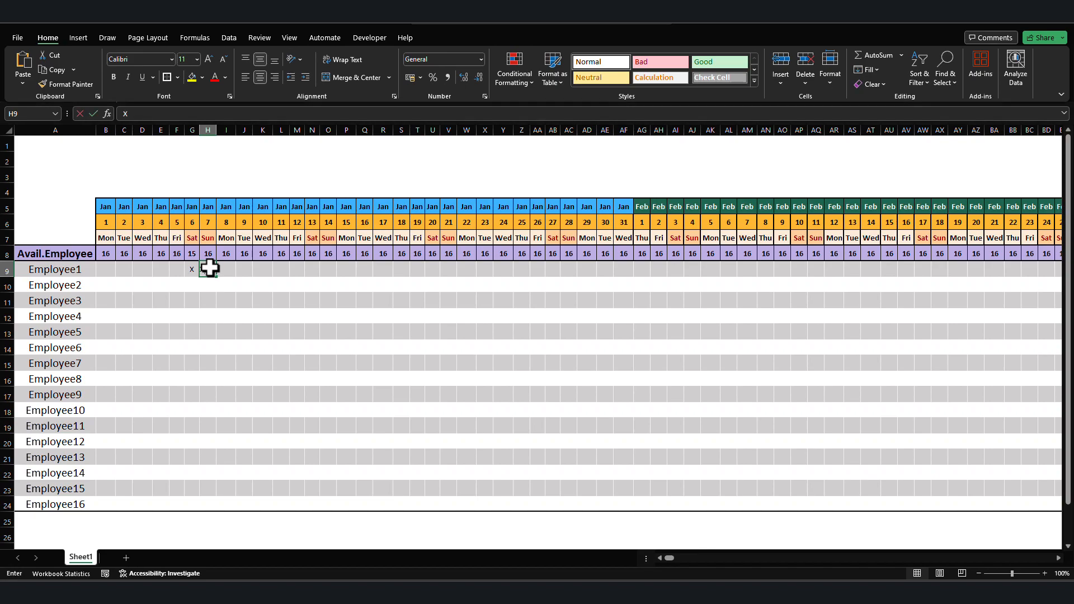
key("Return")
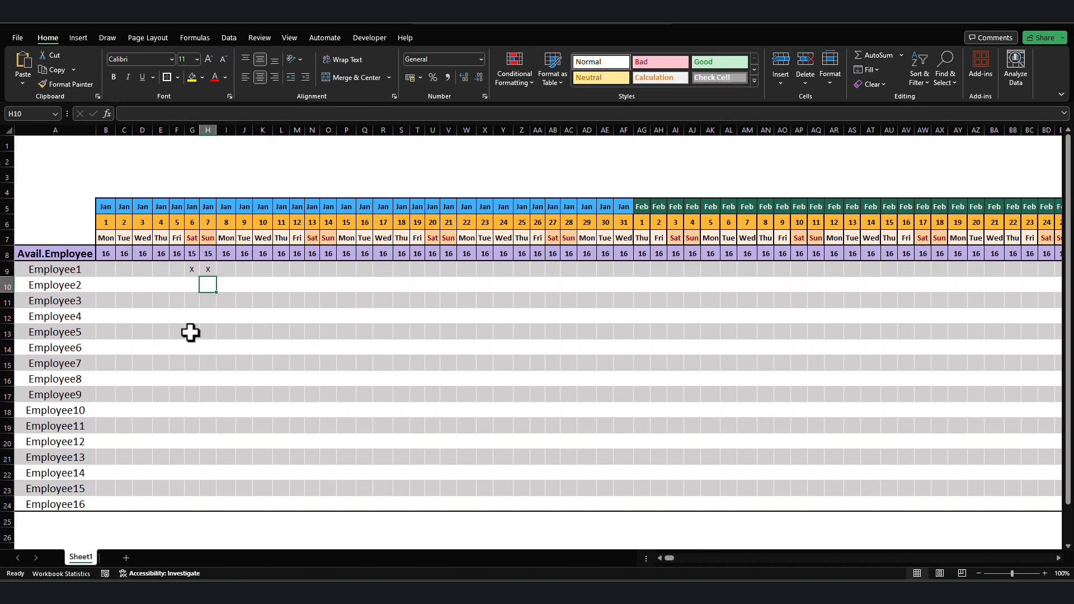
Enter S for Employee1 and H for Employee2 and Employee3 on 5 January, and check that day's available-employee formula in F8.
left_click(177, 284)
left_click(175, 271)
type("S")
left_click(179, 285)
type("H")
key("Return")
type("H")
left_click(175, 332)
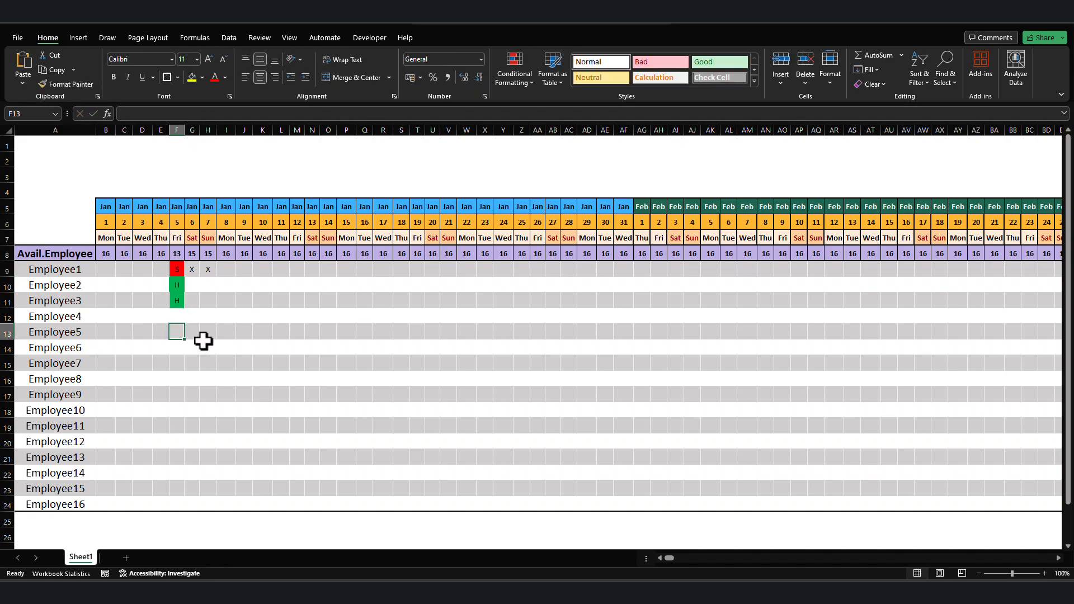
left_click(178, 254)
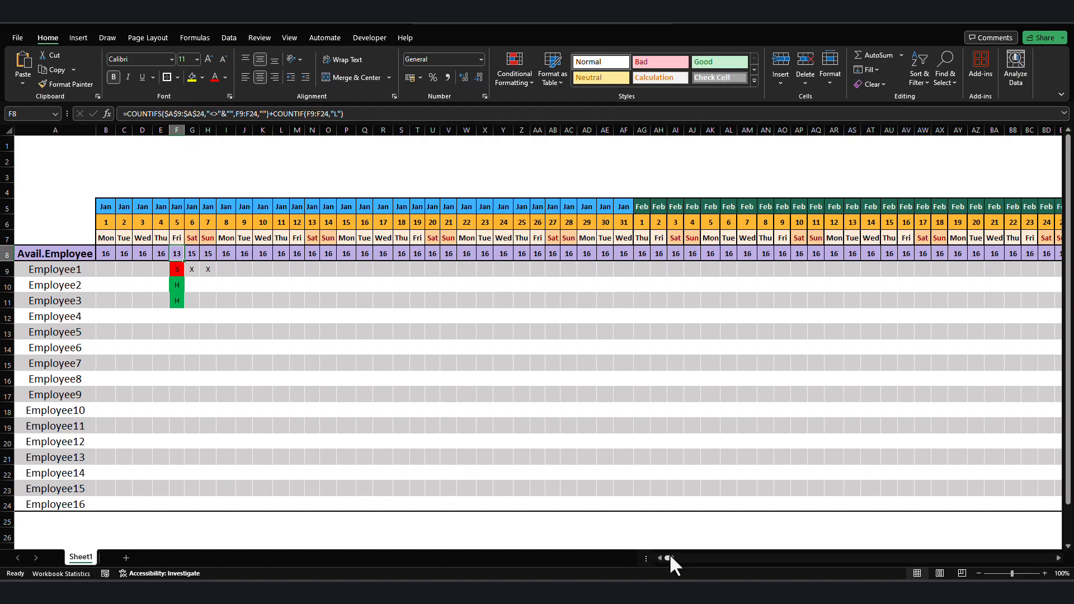
Fill the weekday headings Mon to Sun across NF8:NL8, past the end of the December columns.
left_click_drag(670, 558, 673, 558)
left_click(644, 277)
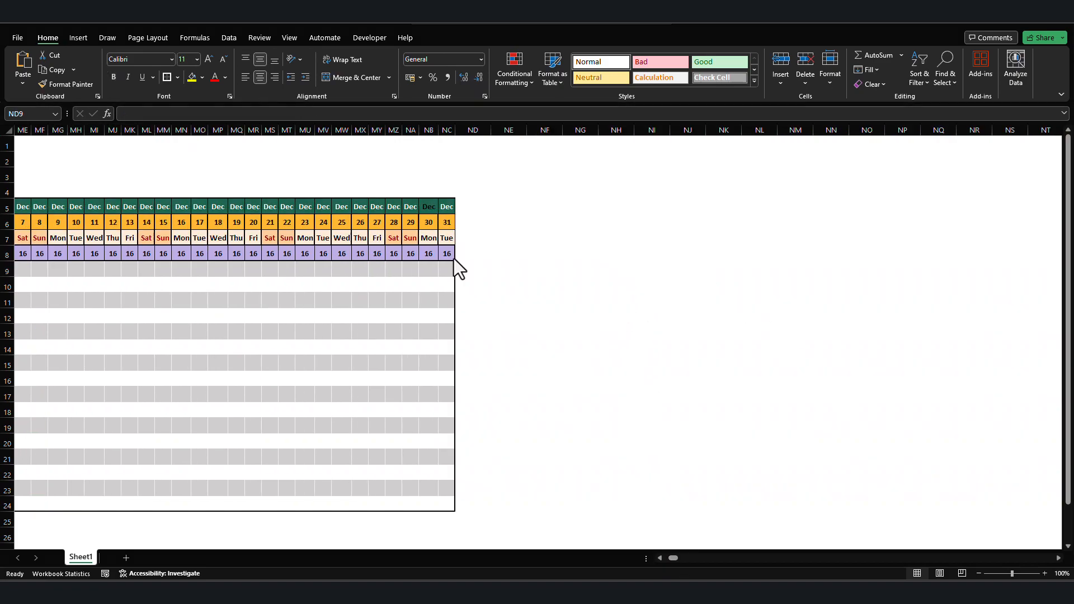
left_click(475, 271)
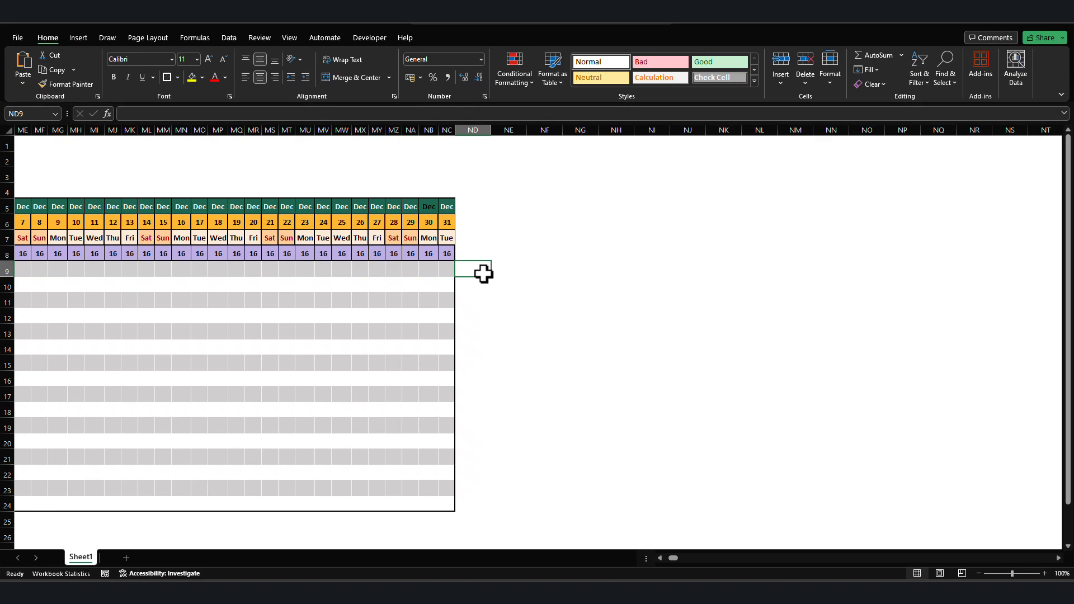
left_click(536, 254)
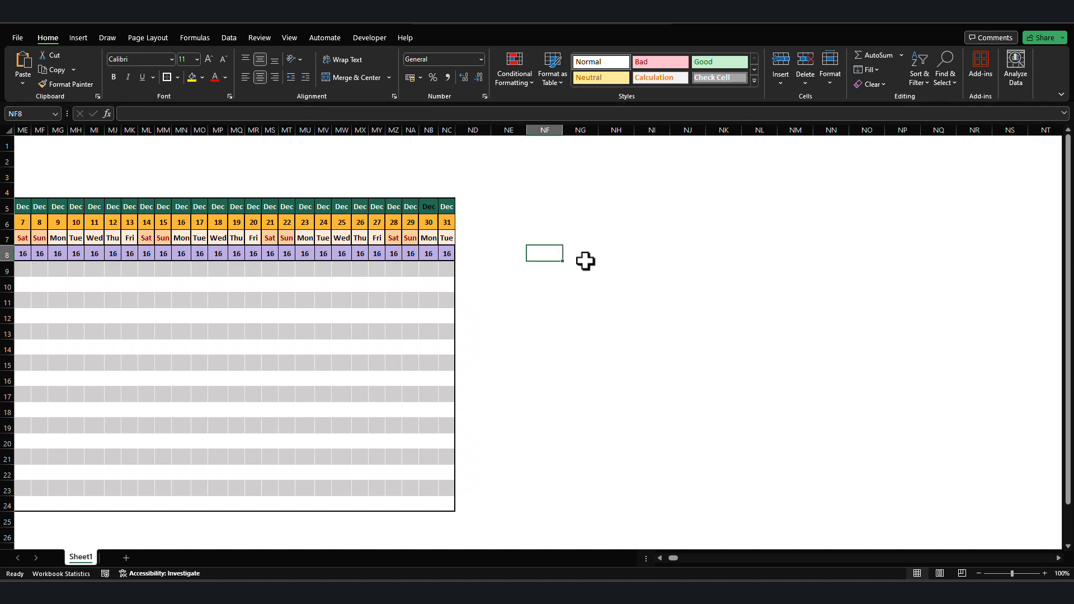
type("Mon")
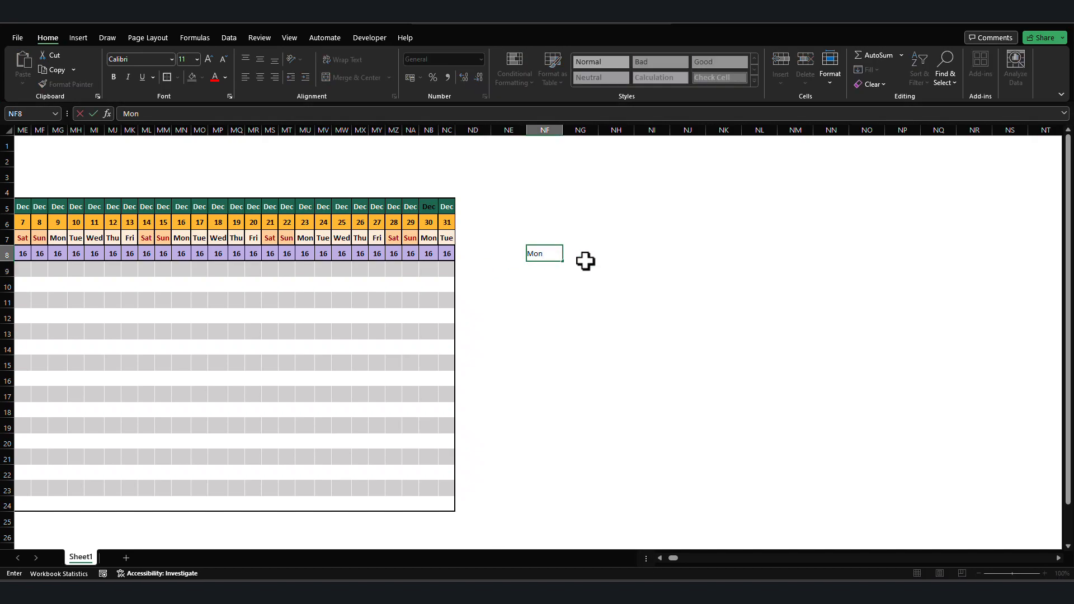
key("Return")
left_click(560, 255)
left_click_drag(562, 263, 764, 261)
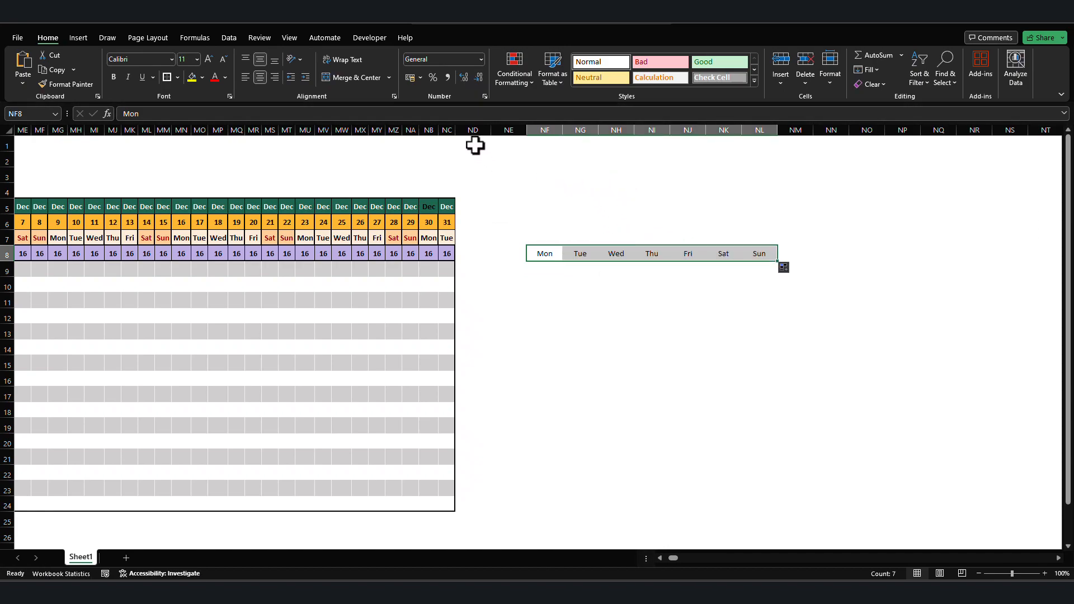
Autofit columns NF to NL to the weekday headings and label cell NE8 with S.
left_click_drag(558, 130, 774, 135)
double_click(598, 129)
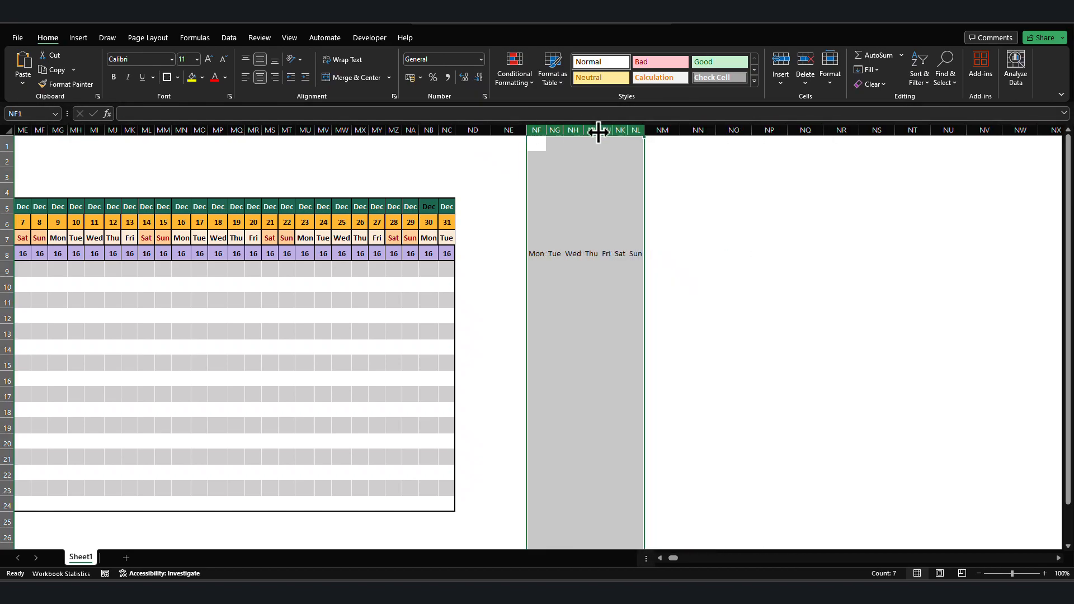
left_click(536, 254)
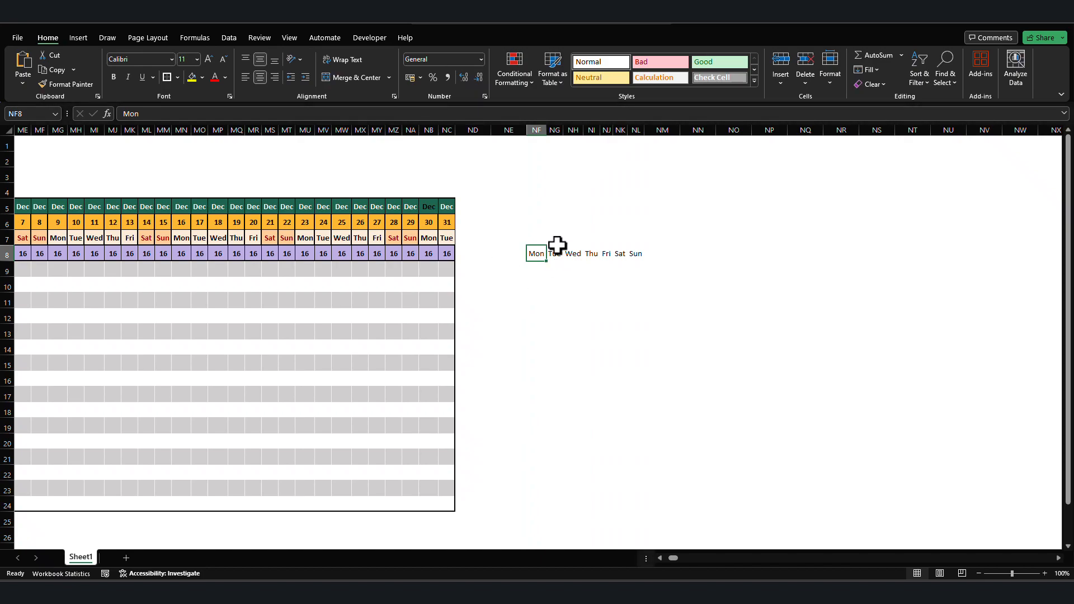
left_click(518, 255)
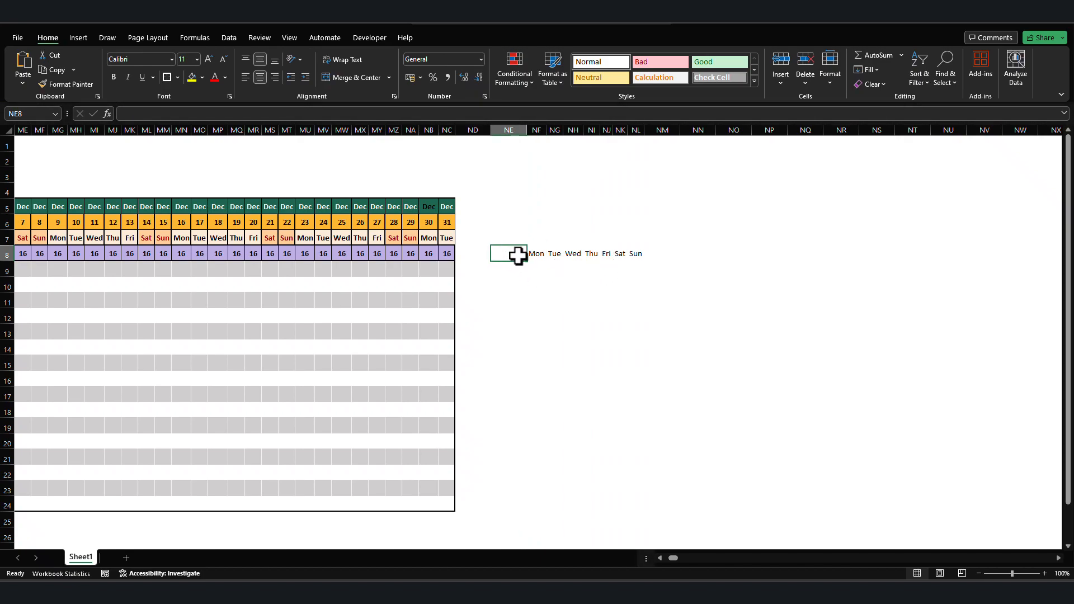
type("s")
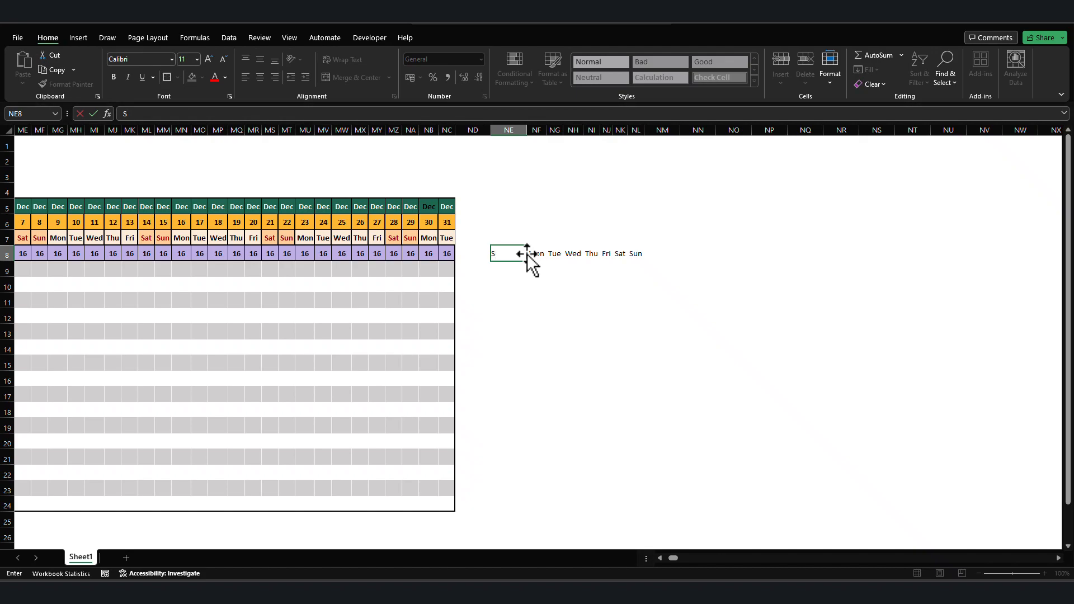
key("Return")
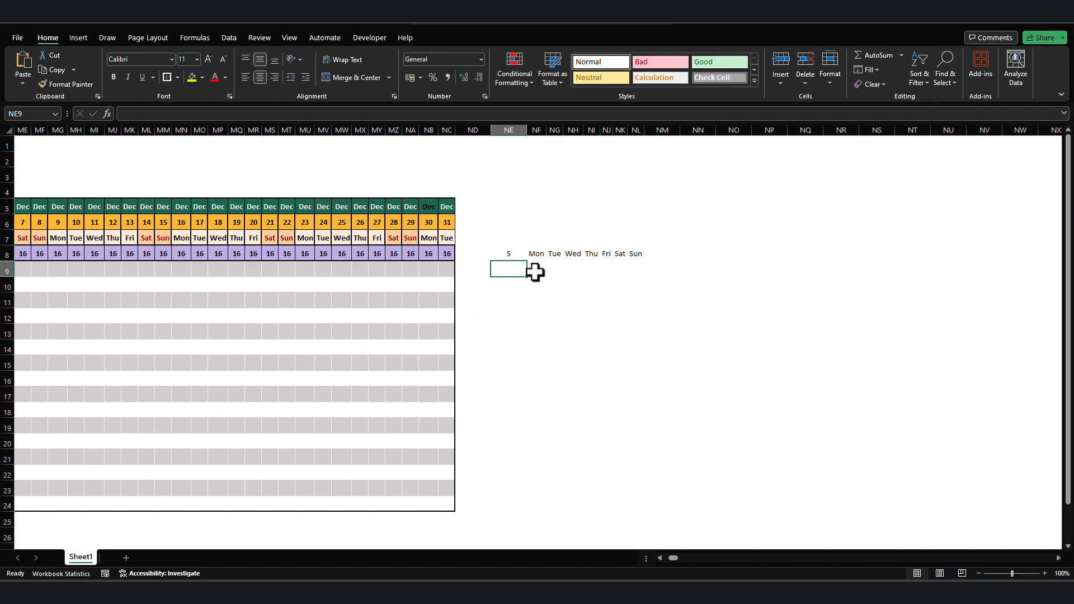
Start a COUNTIFS formula in NF9 with the rota's weekday row, $B$7:$NC$7, as the first criteria range.
left_click(536, 273)
type("=CONTIDS")
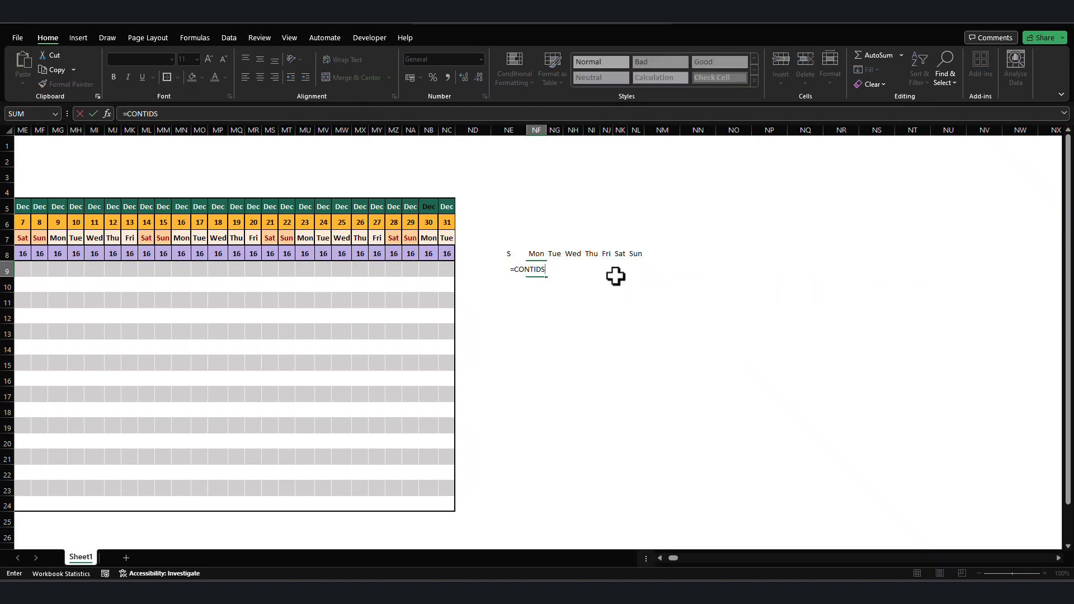
key("BackSpace")
key("BackSpace")
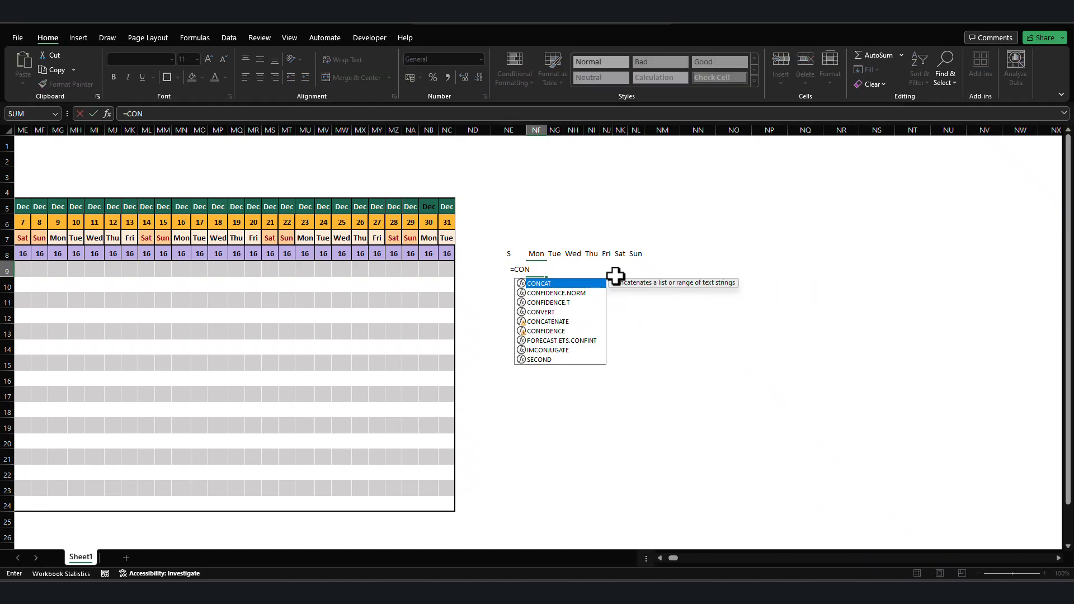
type("T")
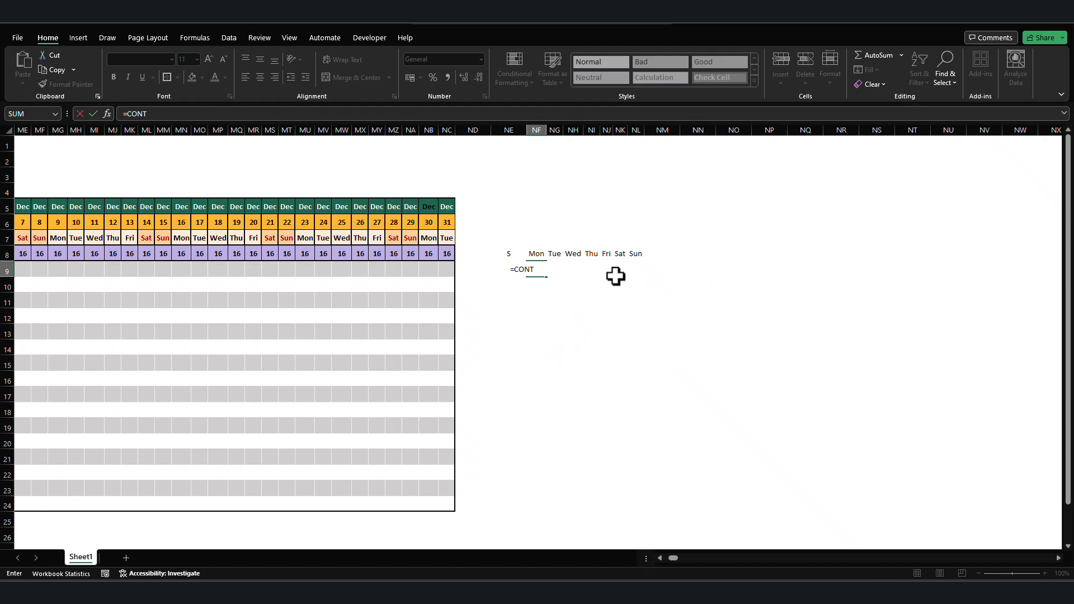
key("BackSpace")
key("BackSpace")
type("UNTIF")
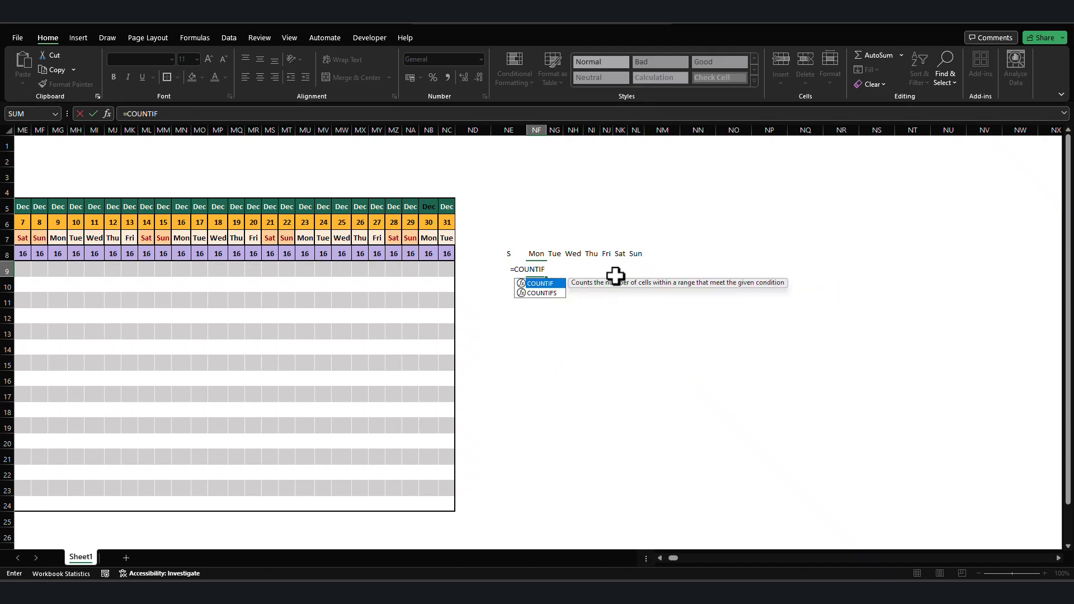
type("S(")
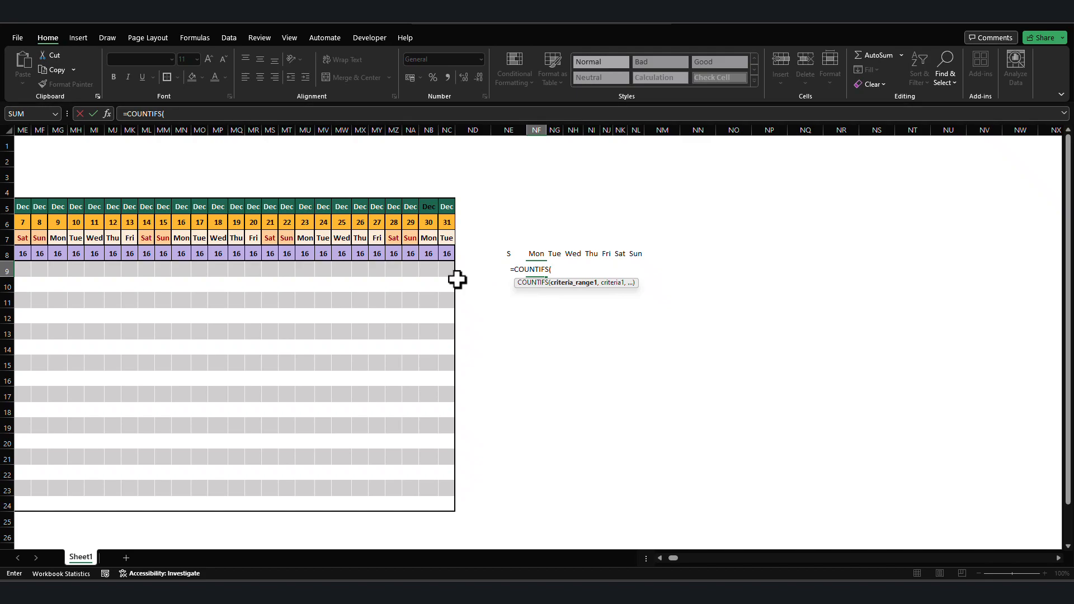
left_click_drag(448, 239, 322, 241)
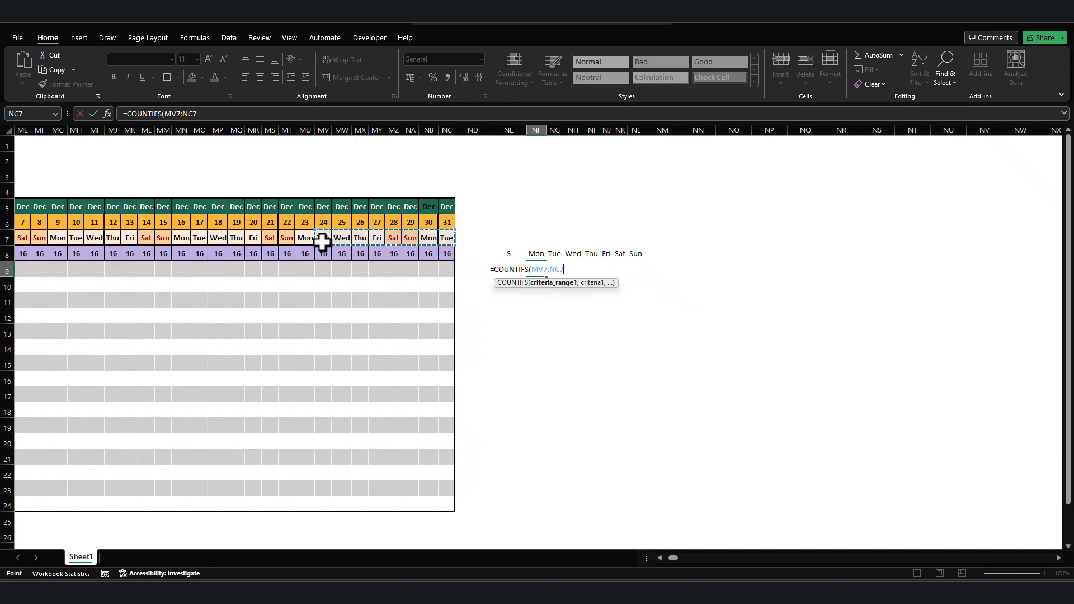
key("ctrl+shift+Left")
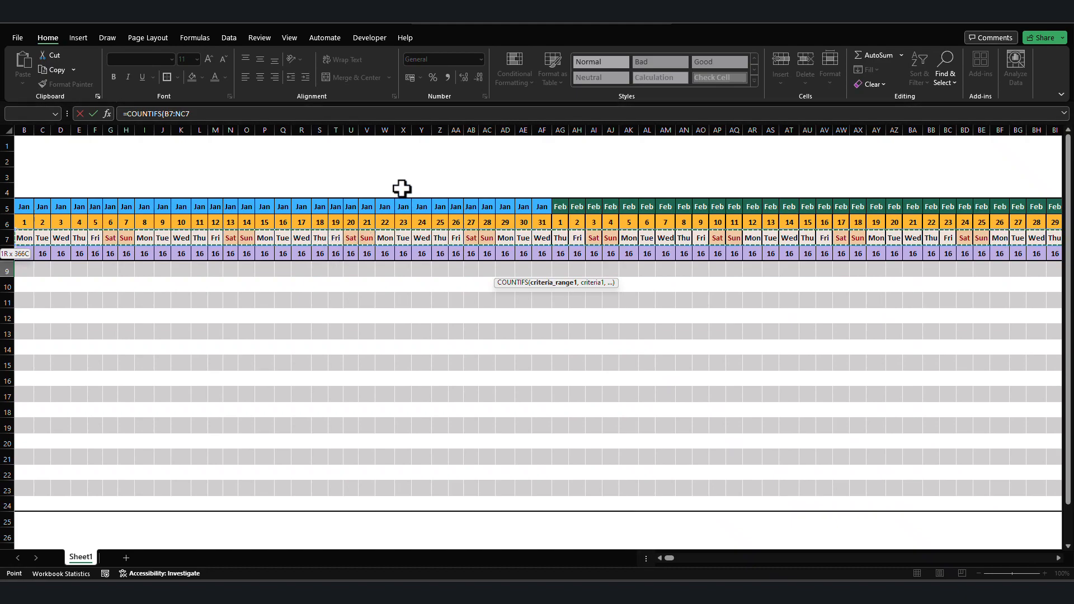
key("F4")
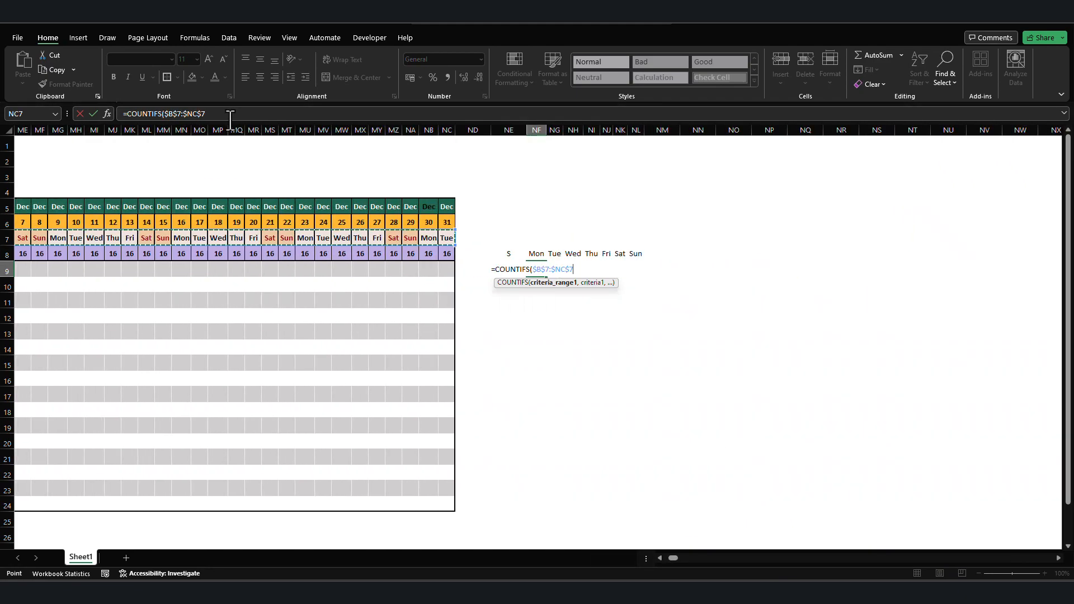
type(",")
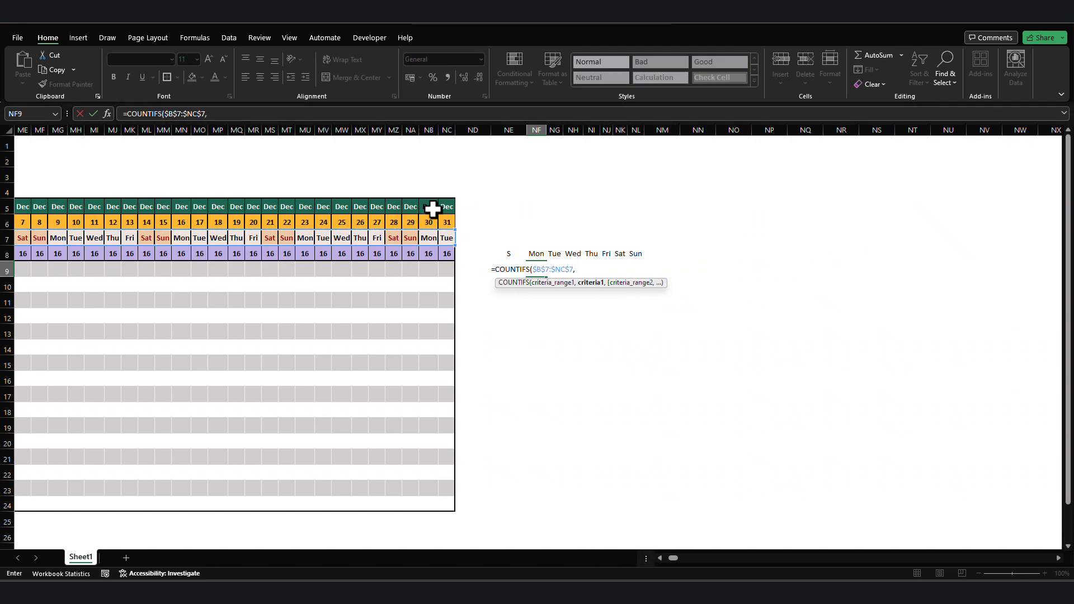
Use the Mon heading as the first criterion of the COUNTIFS formula, locking only its column as $NF8.
left_click(541, 254)
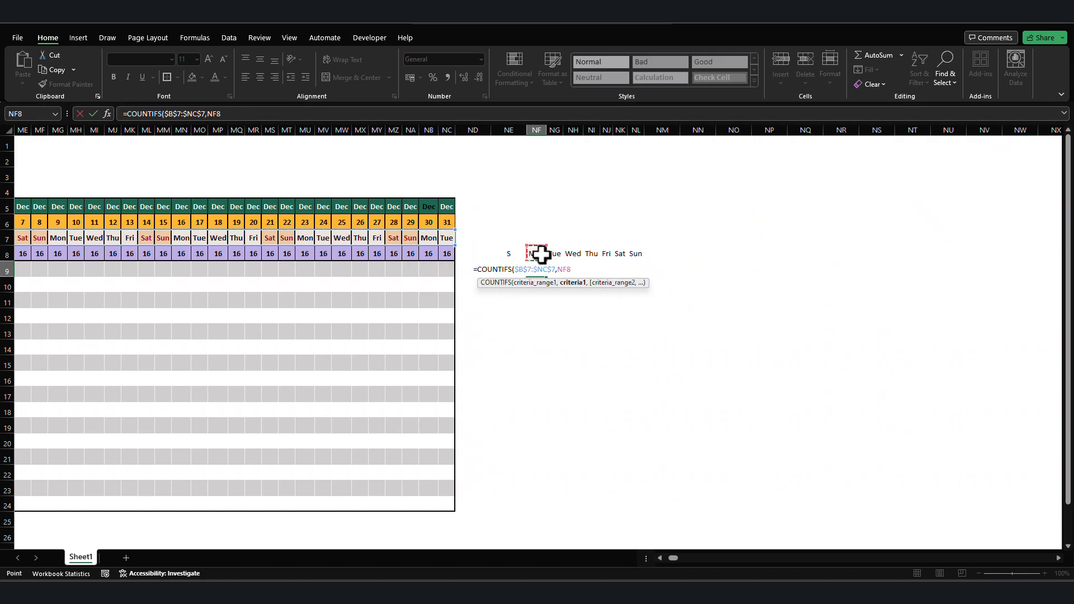
left_click(224, 114)
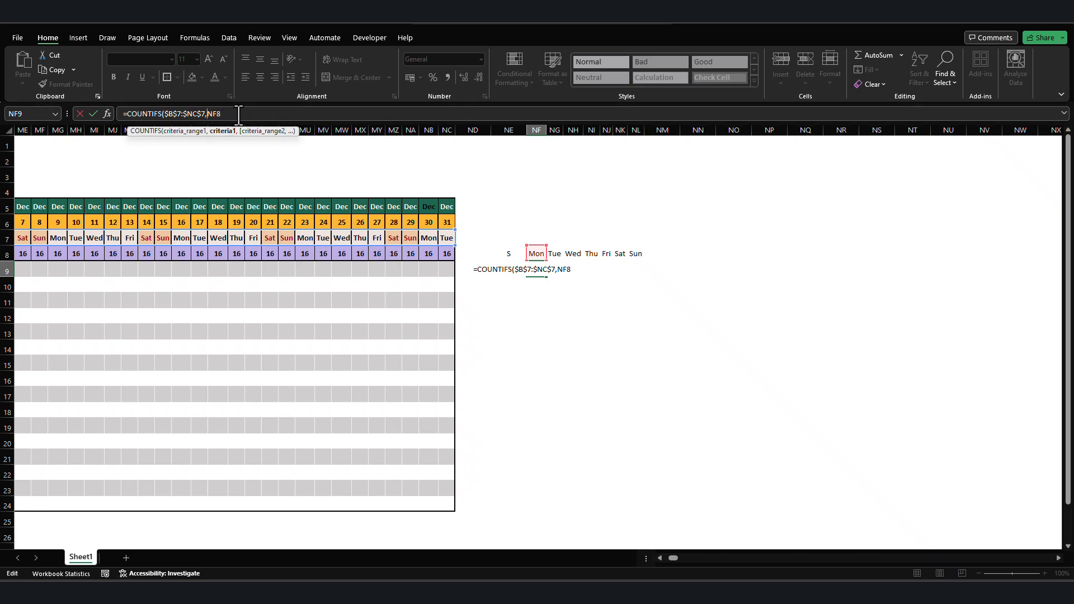
key("F4")
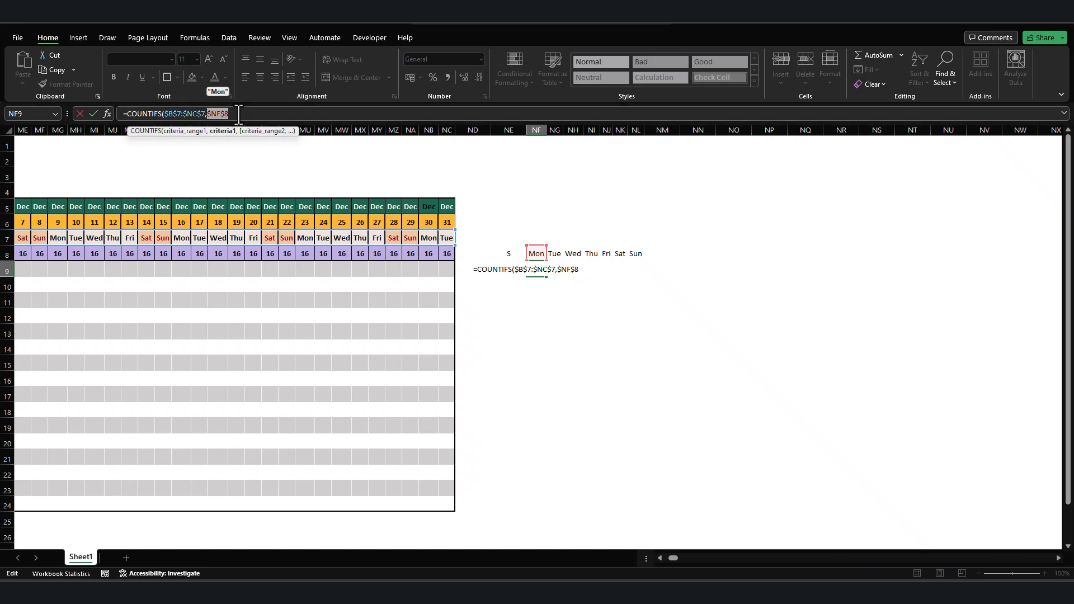
key("F4")
key("F4")
left_click(250, 115)
type(",")
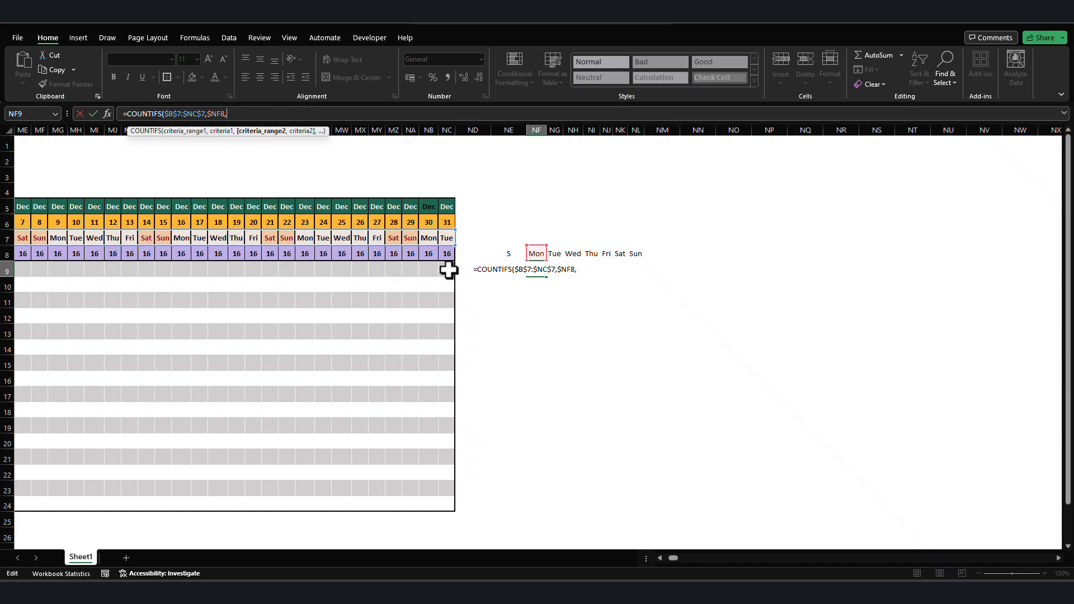
Add Employee1's full-year attendance row as the second criteria range, with only the columns locked as $B9:$NC9.
left_click_drag(448, 270, 251, 274)
key("ctrl+shift+Left")
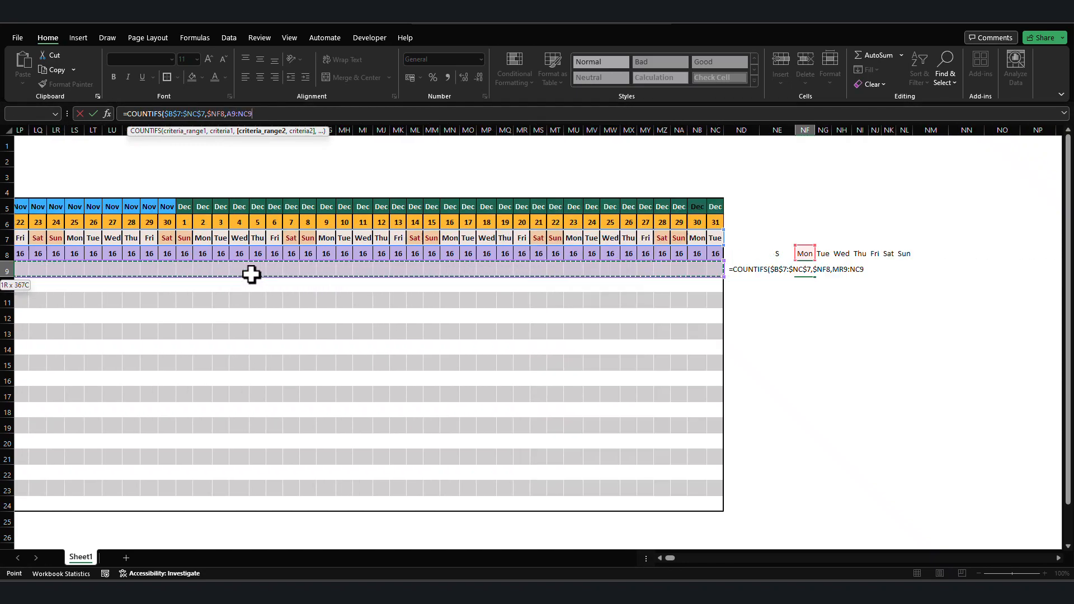
left_click(110, 269, "shift")
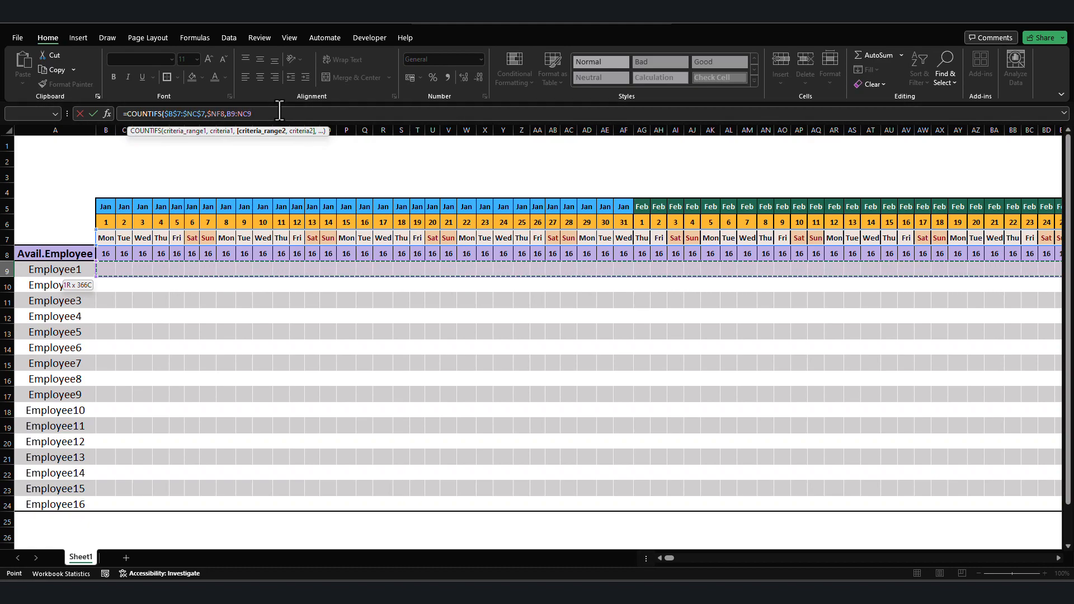
left_click(232, 113)
key("F4")
key("F4")
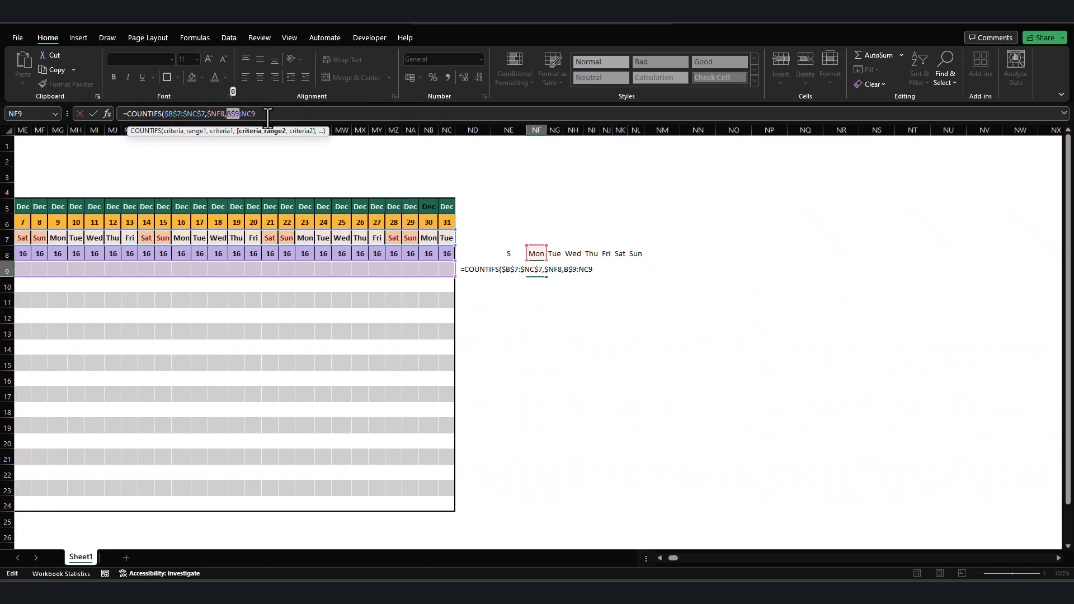
left_click(246, 114)
key("F4")
key("F4")
key("F4")
Set the second criterion to "S", complete the COUNTIFS formula and review it in NF9.
type(",\"S")
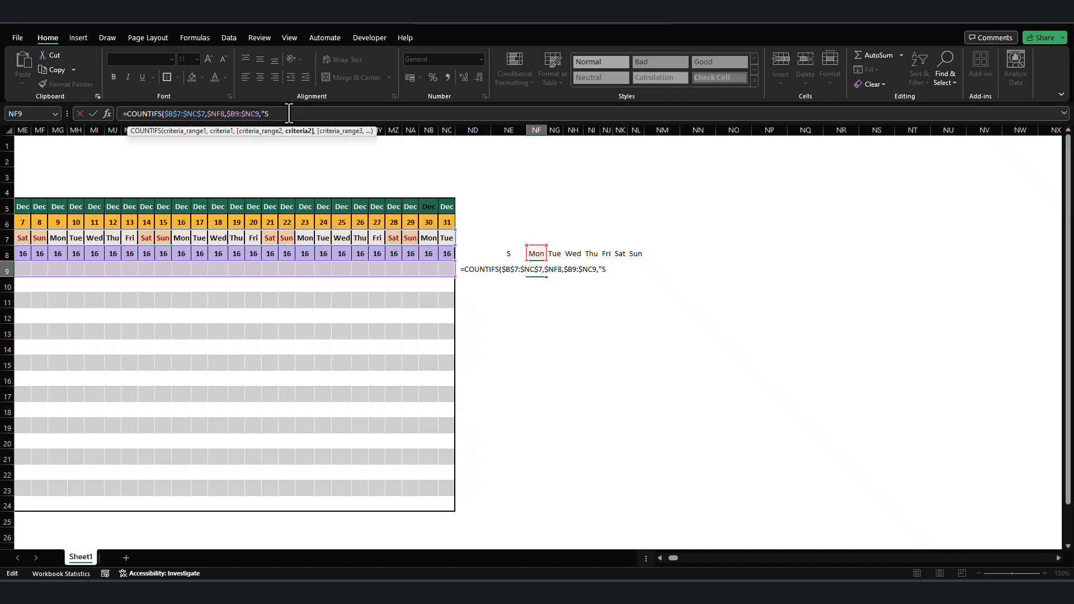
key("Return")
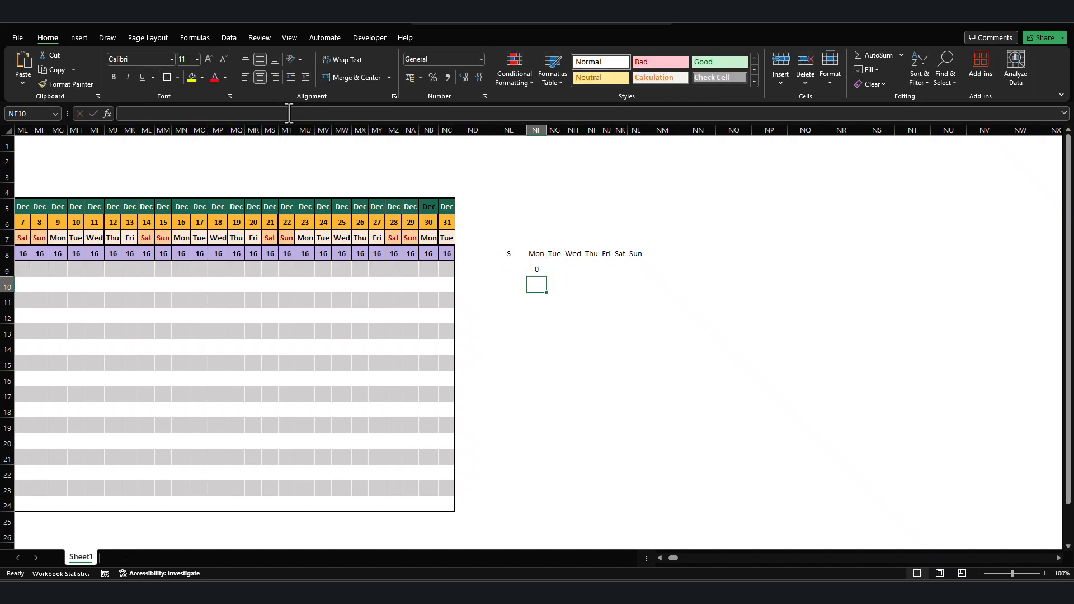
left_click(536, 271)
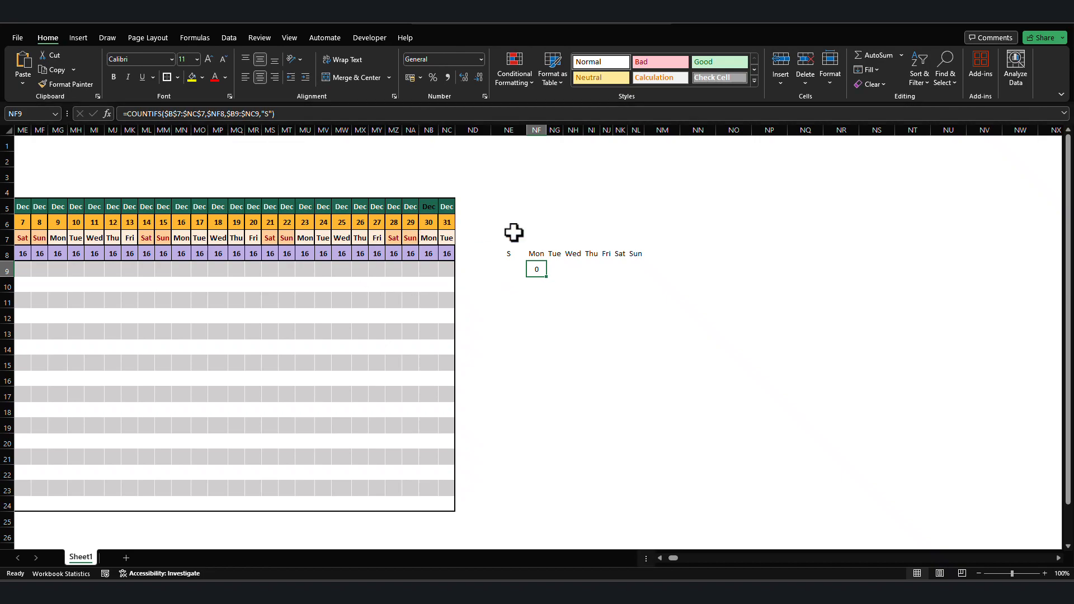
Test the Monday sickness count by entering S for Employee1 on 30 and 31 December, cells NB9 and NC9.
left_click(428, 271)
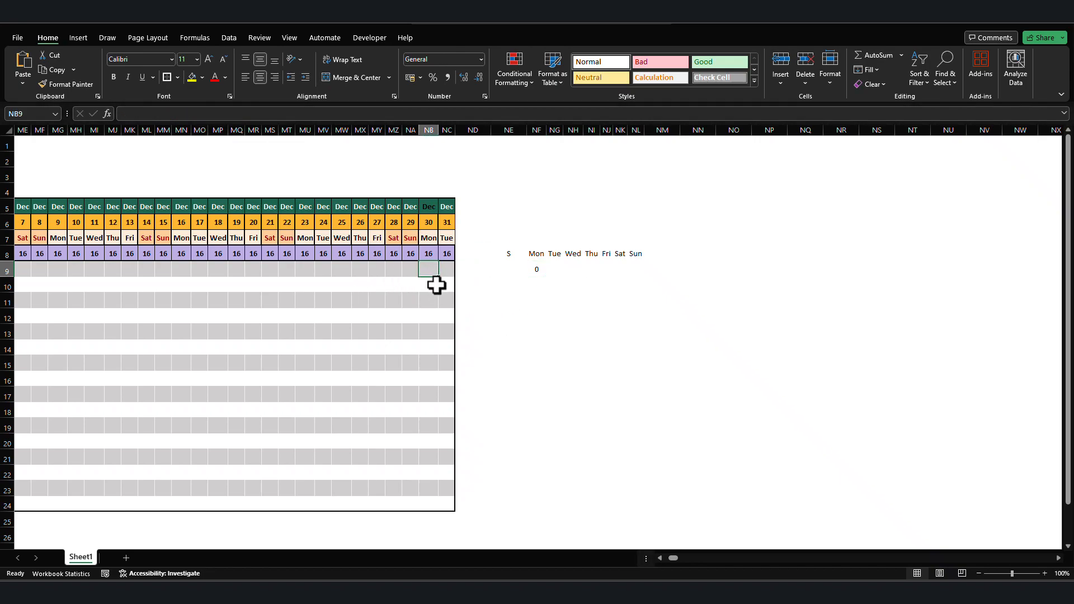
type("S")
key("Tab")
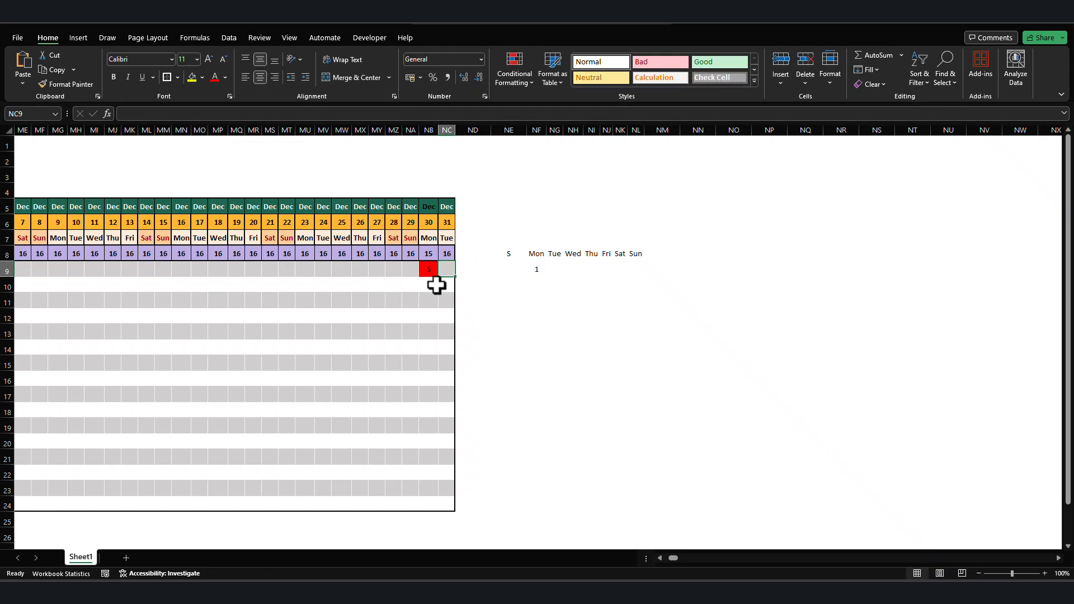
type("S")
key("Left")
key("Left")
key("Left")
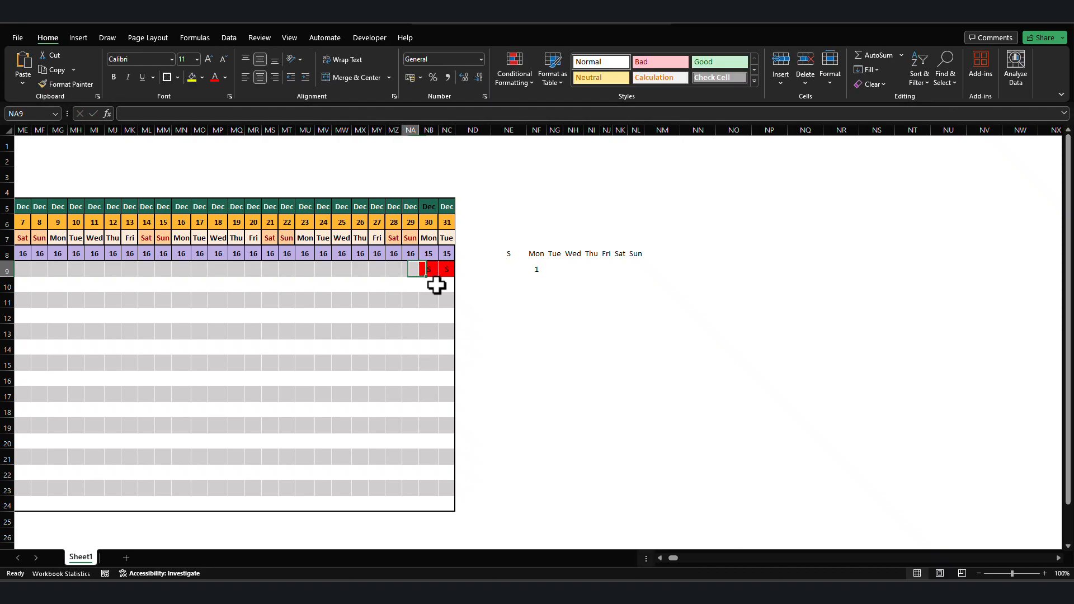
Enter S for Employee1 on each weekday from 23 to 27 December, cells MU9:MY9.
key("Left")
key("S")
key("Left")
key("S")
key("Left")
key("S")
key("Left")
key("S")
key("Left")
key("S")
key("Left")
key("S")
key("Left")
key("S")
key("Left")
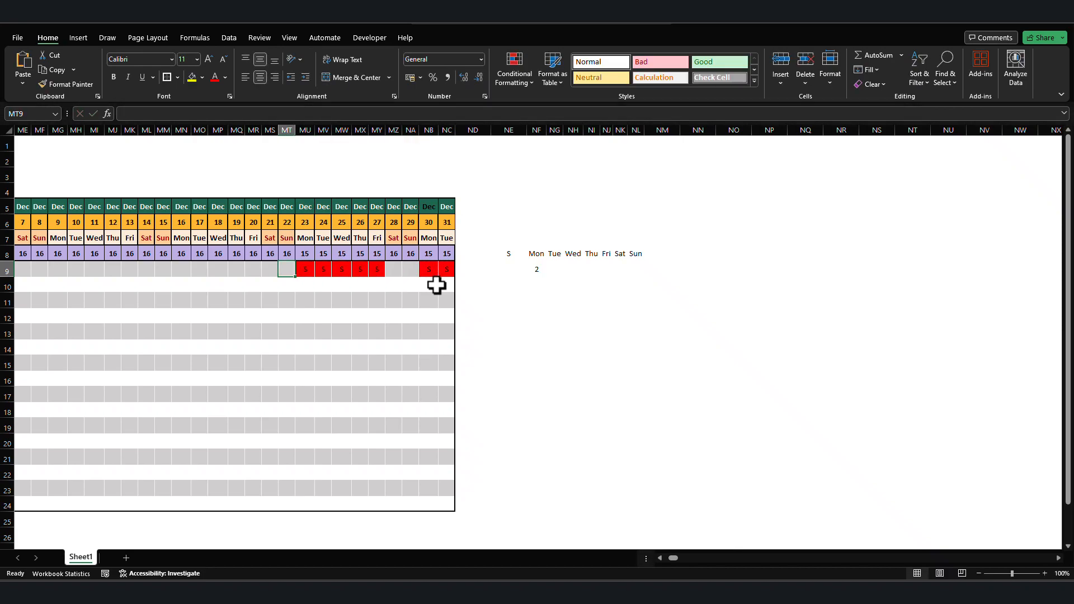
Copy Employee1's S code from 23 December into 22 and 21 December, cells MT9 and MS9.
key("Right")
key("Right")
key("Right")
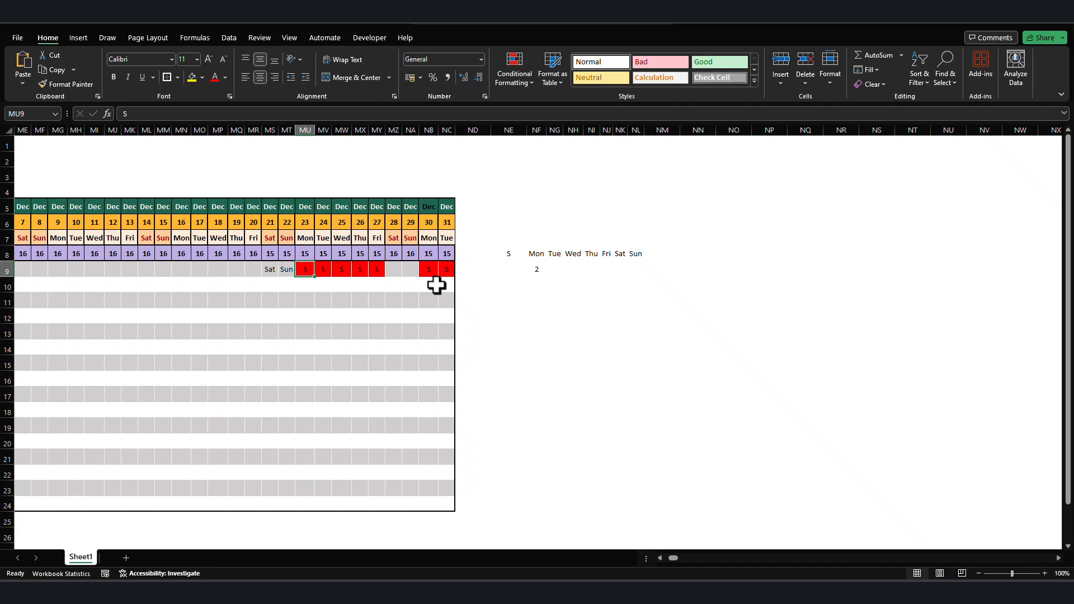
key("ctrl+c")
key("Left")
key("ctrl+v")
key("Left")
key("ctrl+v")
key("Left")
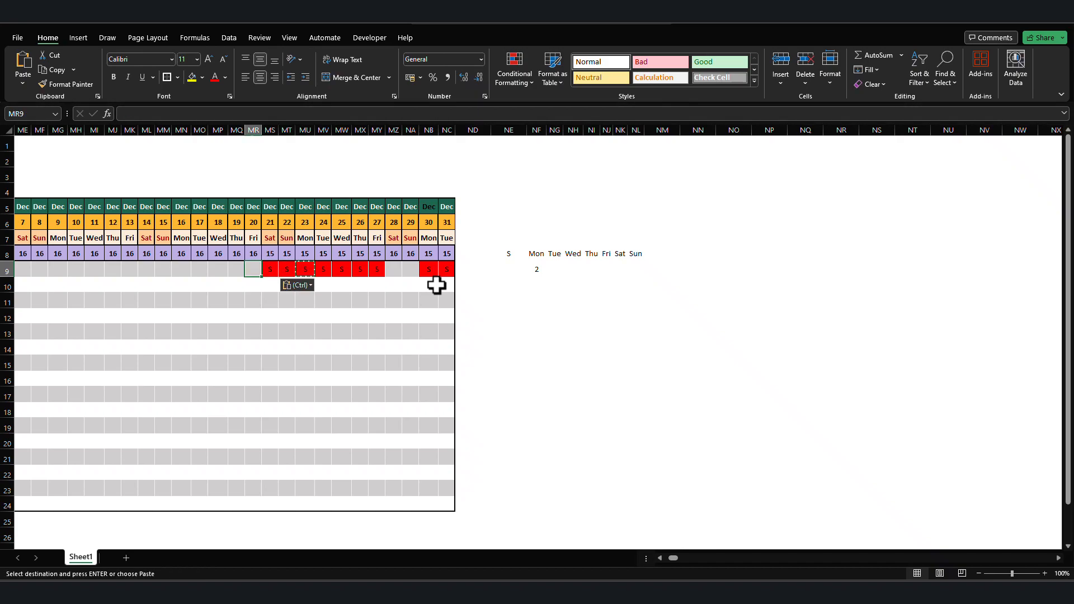
Fill the Monday COUNTIFS formula from NF9 across all weekdays and employee rows, NF9:NL24.
type("`")
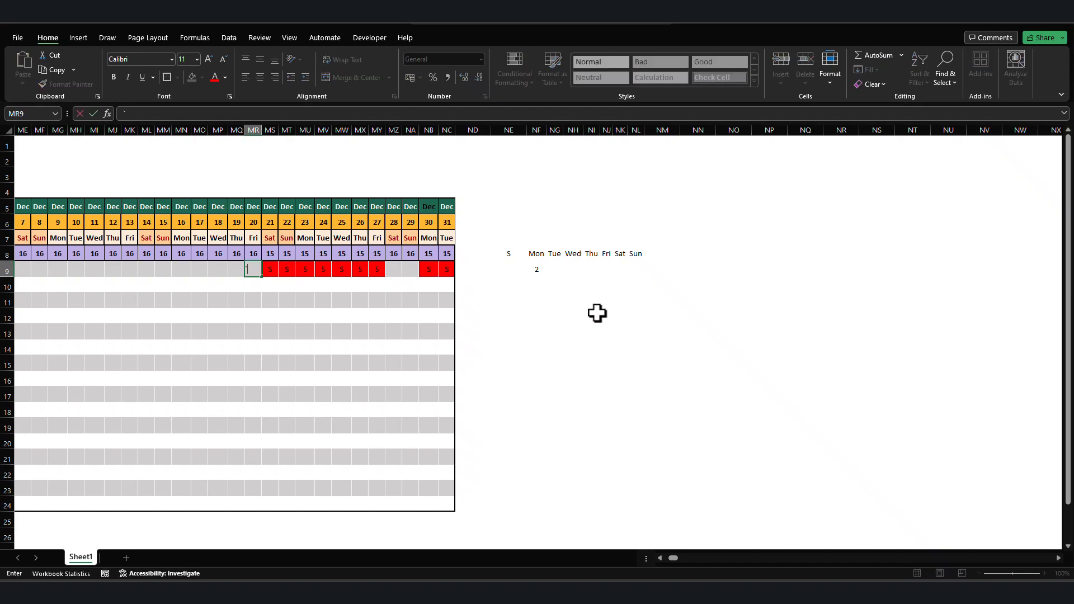
left_click(536, 271)
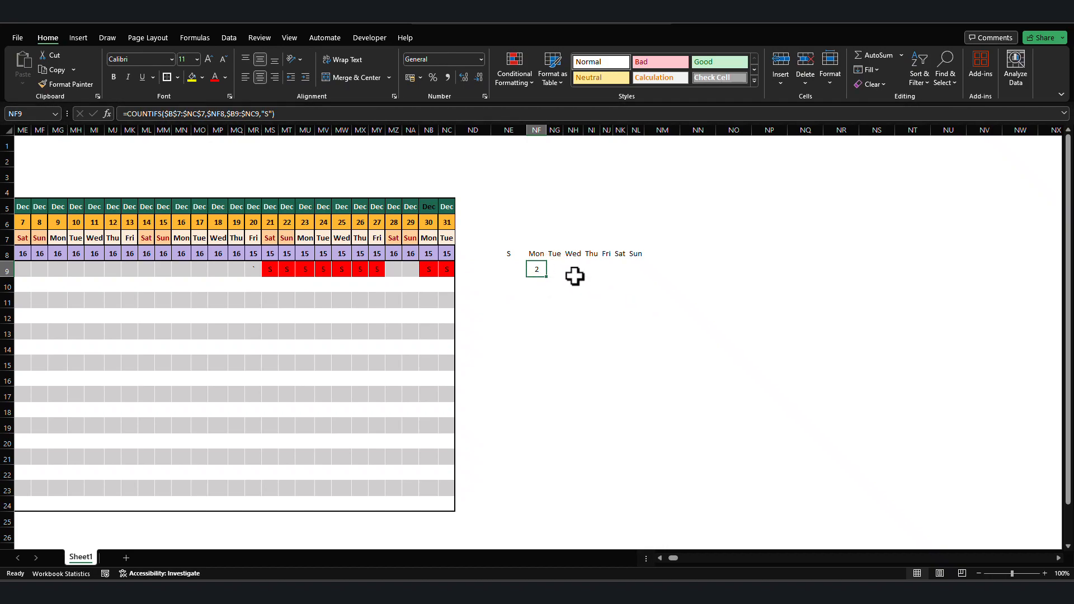
left_click_drag(546, 277, 651, 516)
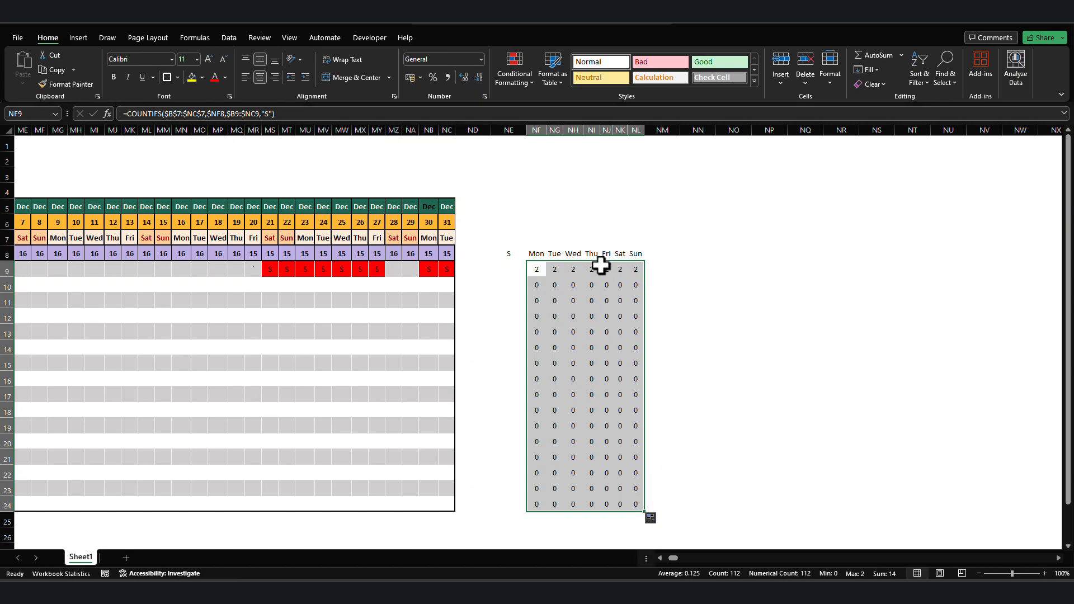
left_click(631, 269)
Add a "Total" heading in NM8, beside the Sun column of the sickness summary.
left_click(653, 255)
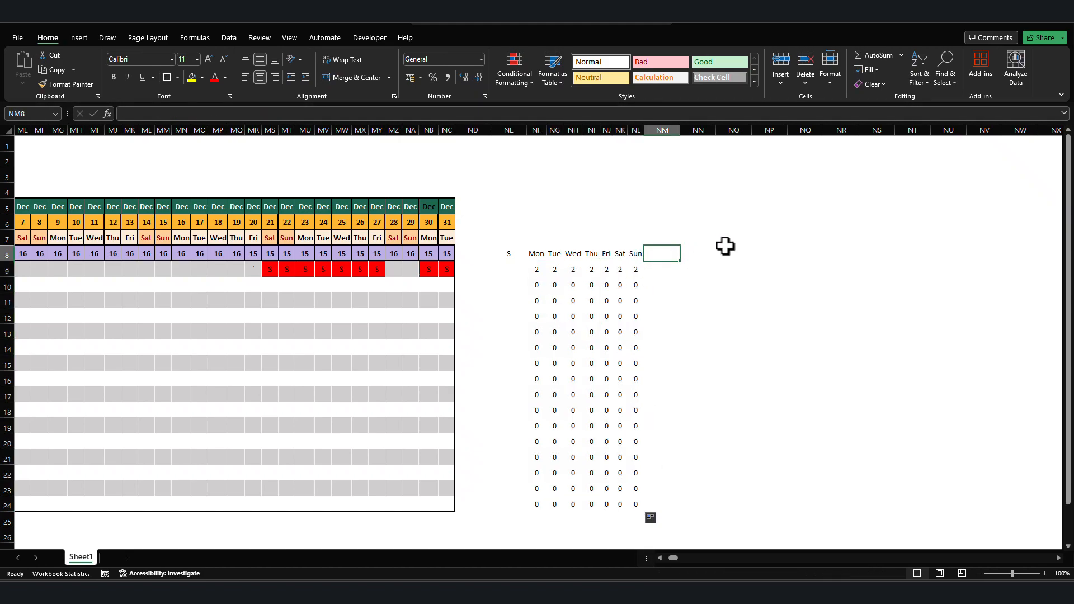
type("tOTAL")
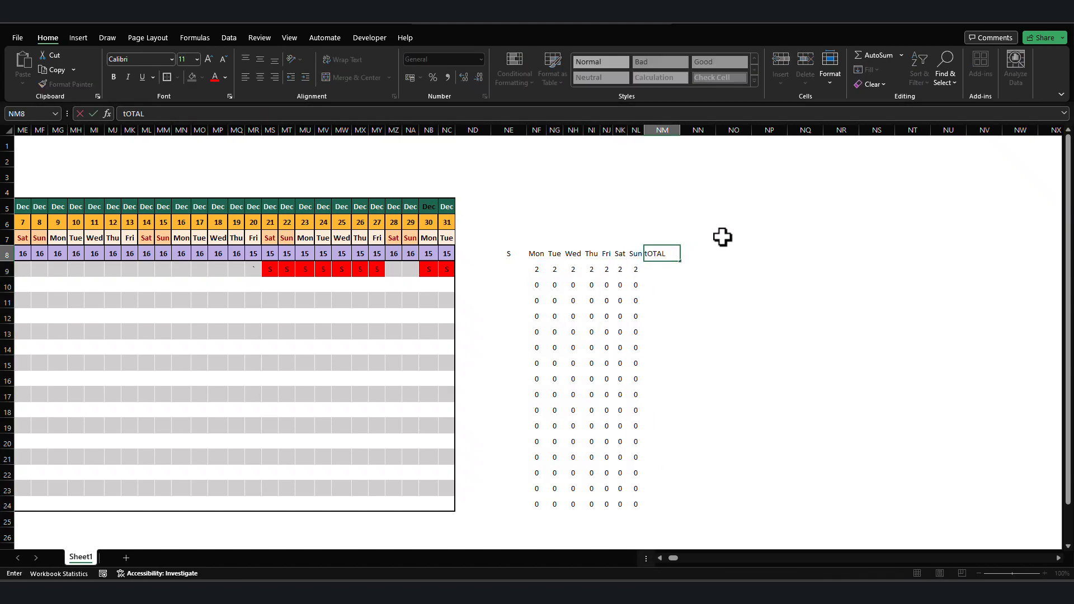
key("BackSpace")
key("BackSpace")
key("BackSpace")
type("otal")
key("Return")
Total the weekday counts in NM9 with =SUM(NF9:NL9) and fill the formula down to NM24.
type("=su")
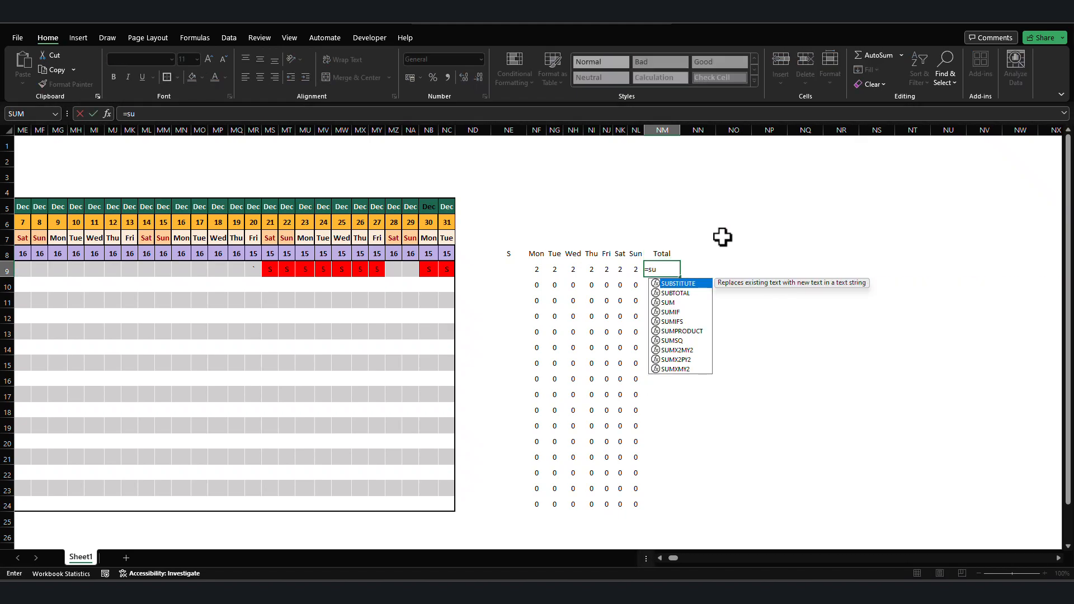
key("Tab")
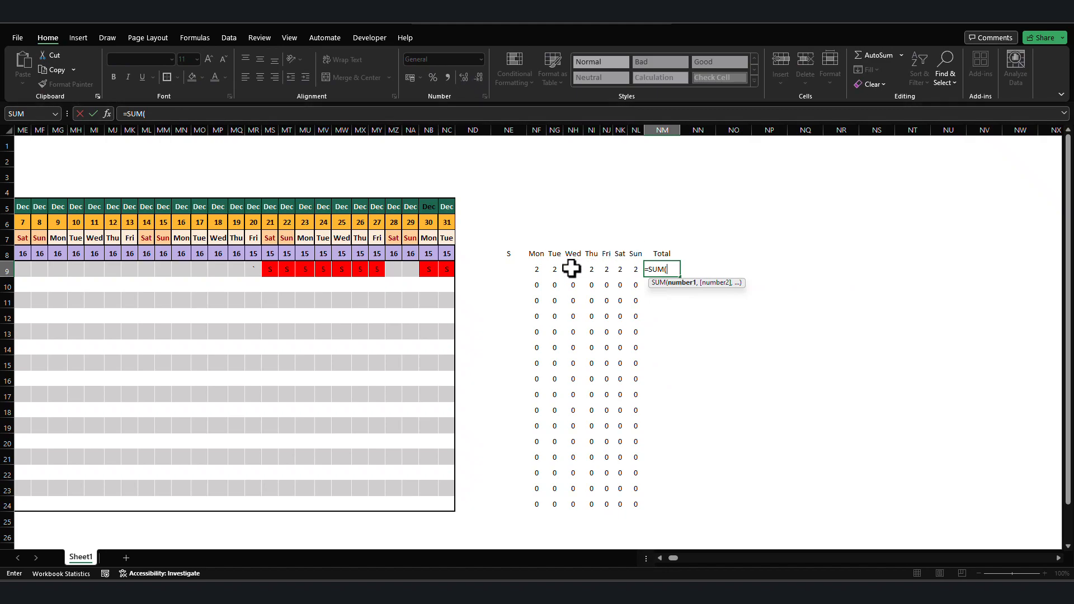
left_click_drag(537, 270, 635, 272)
type(")")
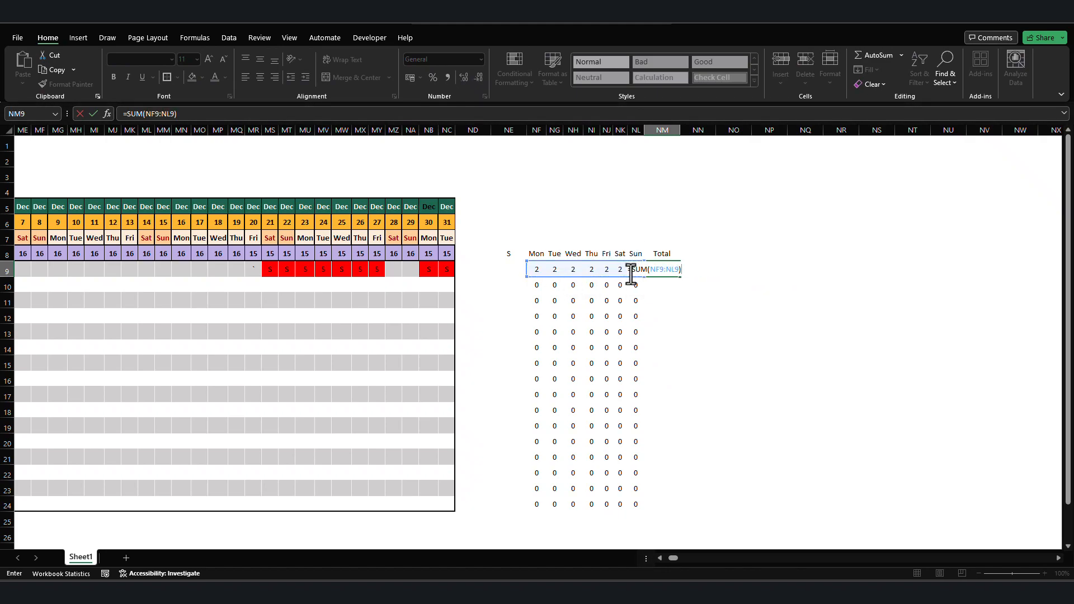
key("Return")
left_click(658, 269)
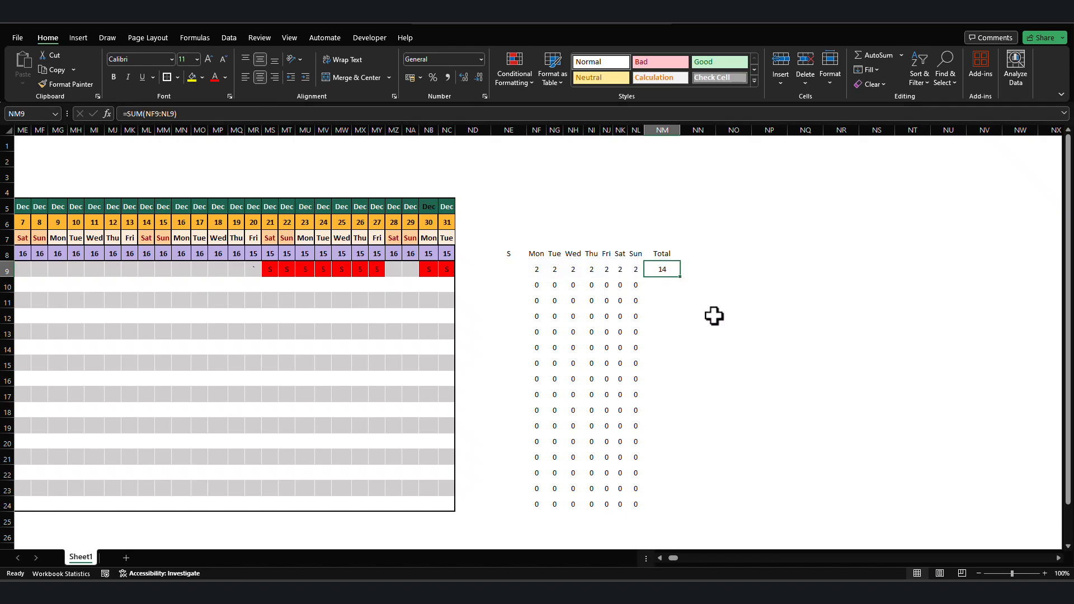
left_click_drag(683, 278, 684, 279)
double_click(683, 279)
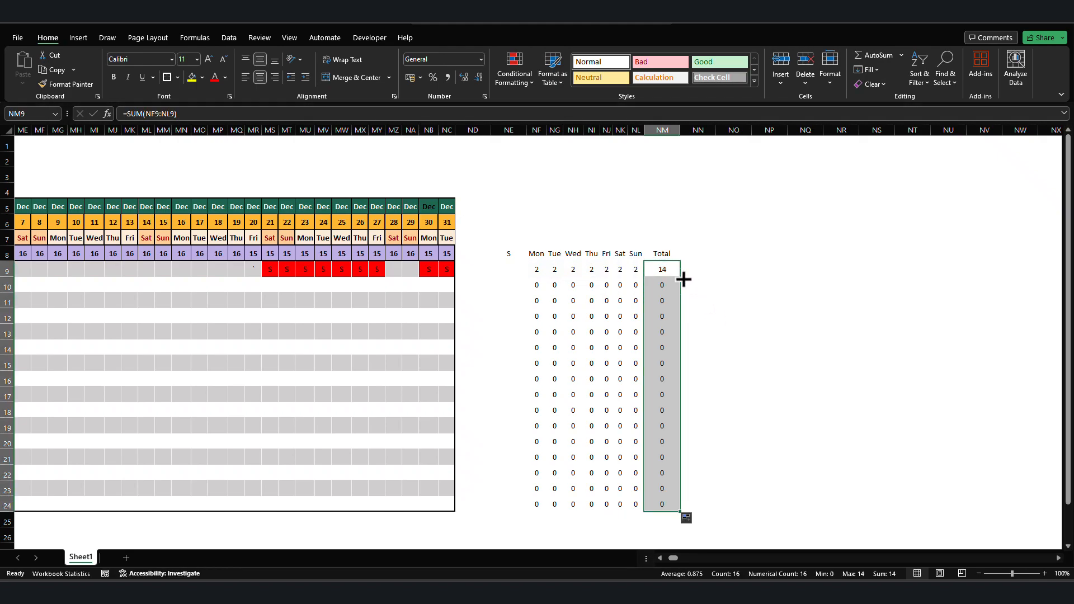
Enter s for the employee in row 11 on each weekday from 23 to 27 December, cells MU11:MY11.
left_click(573, 270)
left_click(393, 287)
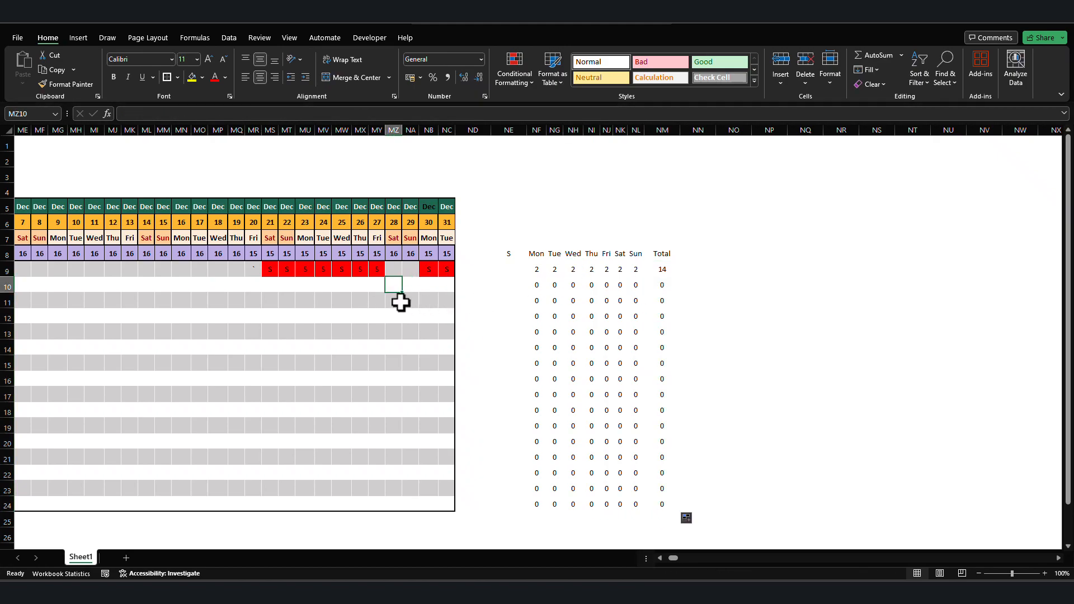
left_click(399, 273)
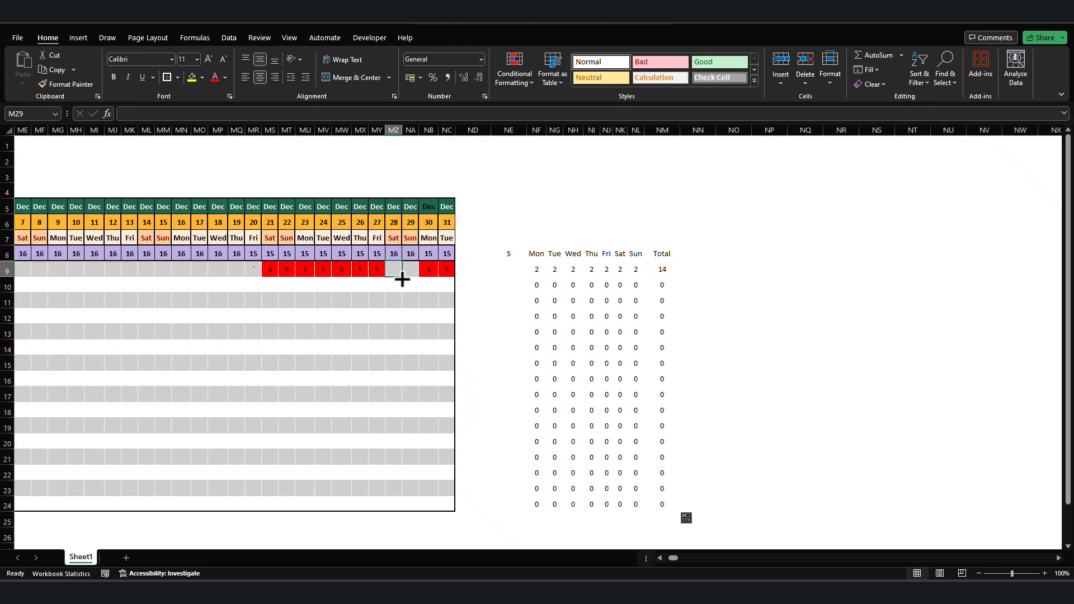
key("Down")
key("Down")
key("Left")
type("s")
key("Left")
type("s")
key("Left")
type("s")
key("Left")
type("s")
key("Left")
type("s")
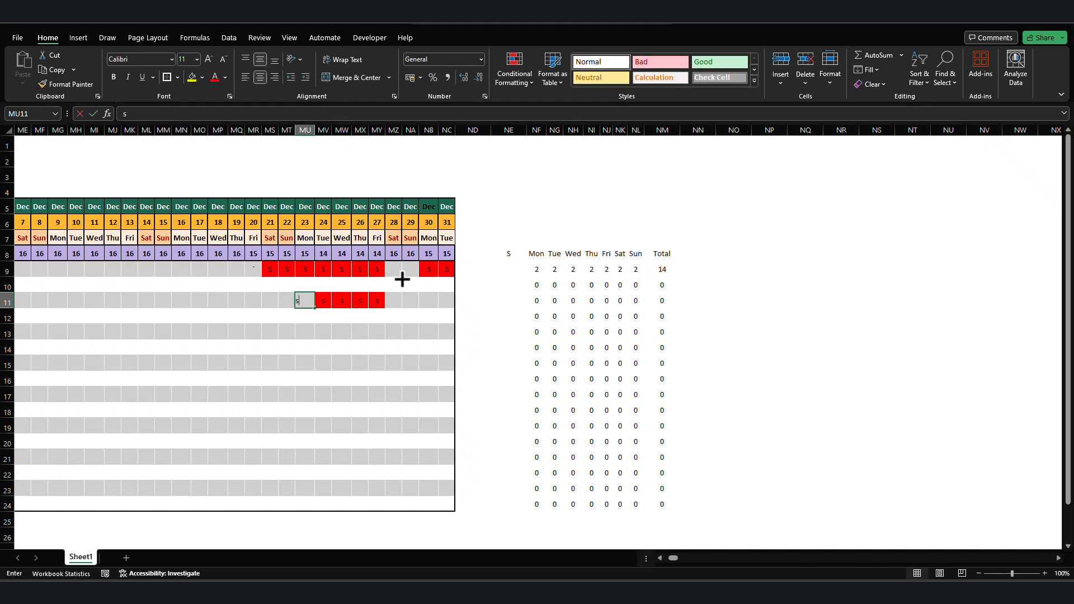
key("Left")
key("Right")
Inspect the Monday COUNTIFS formulas in NF9, NF10 and NF11 to check which weekday cell each one references.
left_click(536, 269)
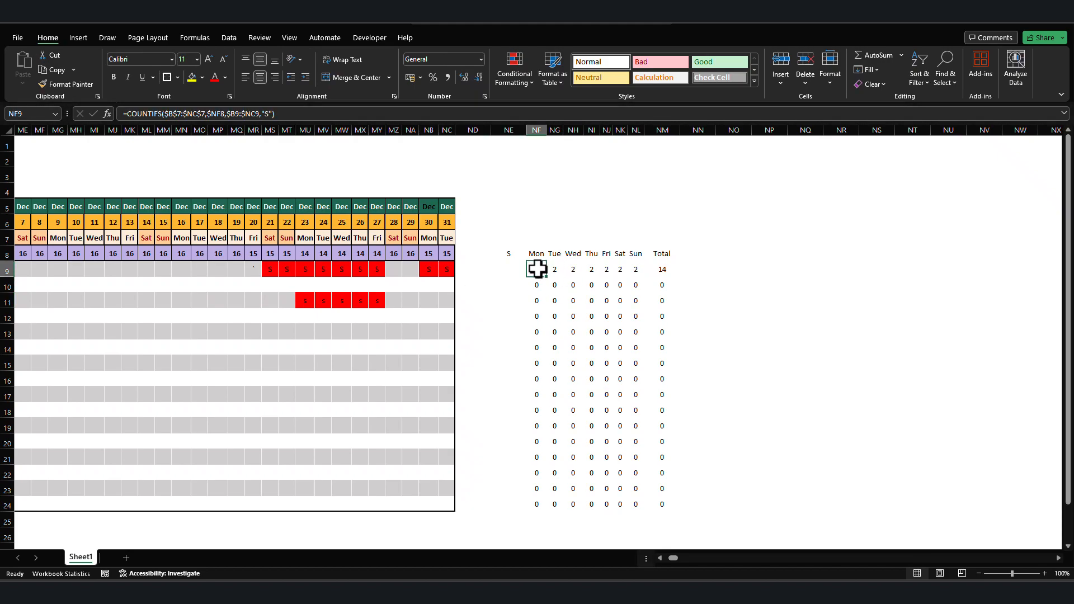
double_click(540, 284)
key("Escape")
double_click(540, 300)
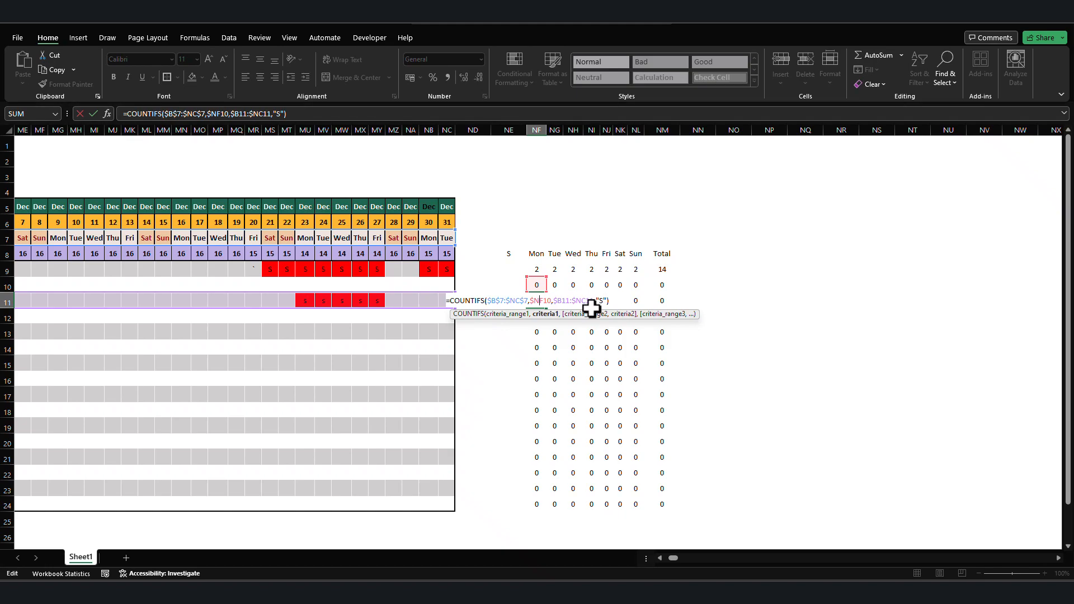
key("Escape")
Change the weekday criterion in NF9's COUNTIFS formula to the mixed reference NF$8.
left_click(542, 271)
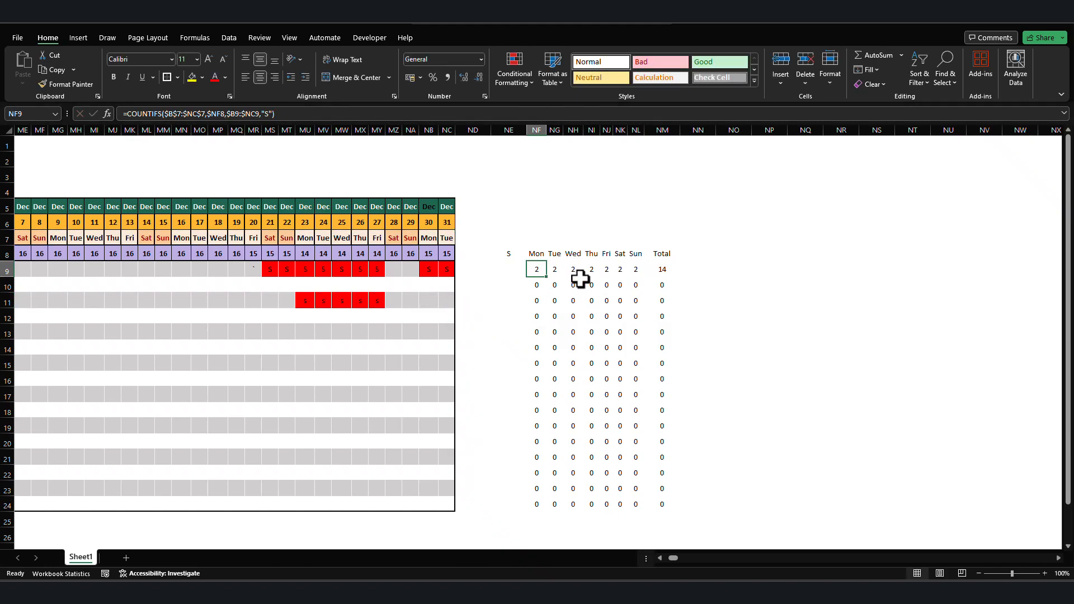
left_click(217, 114)
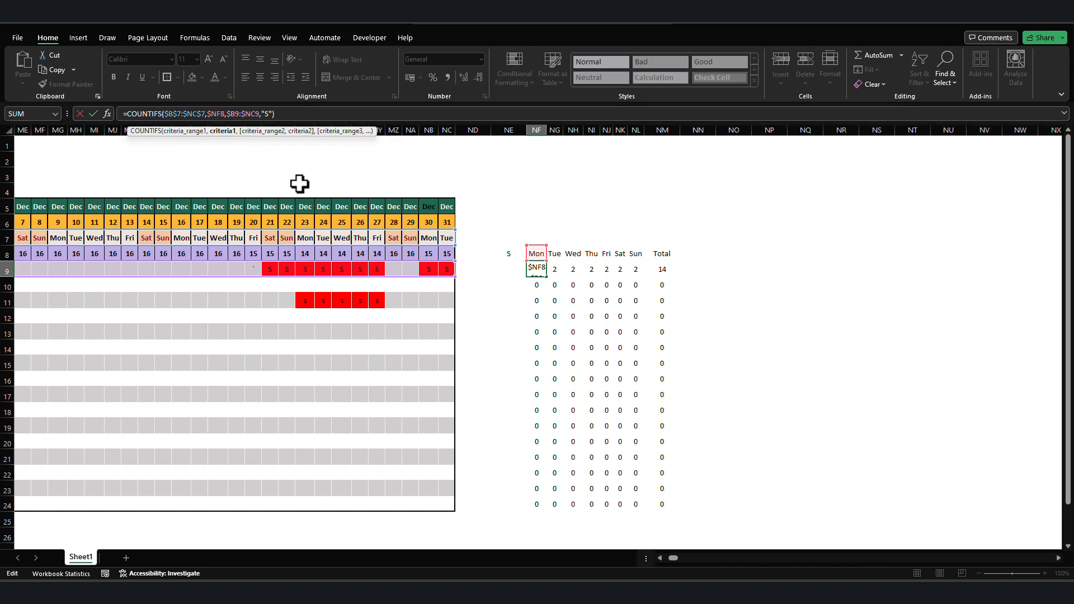
key("F4")
key("F4")
key("F4")
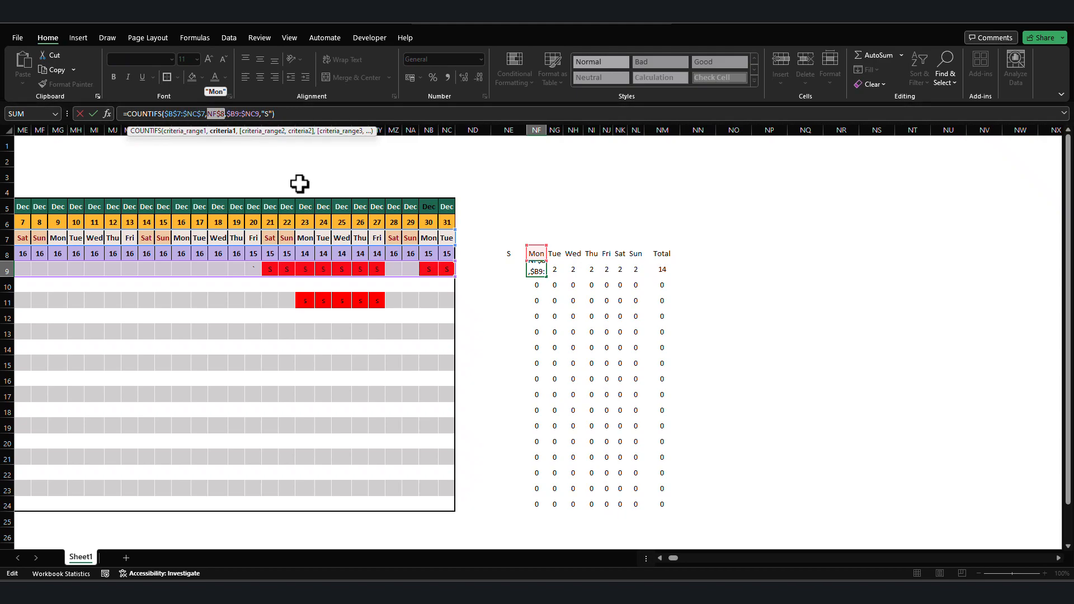
key("Return")
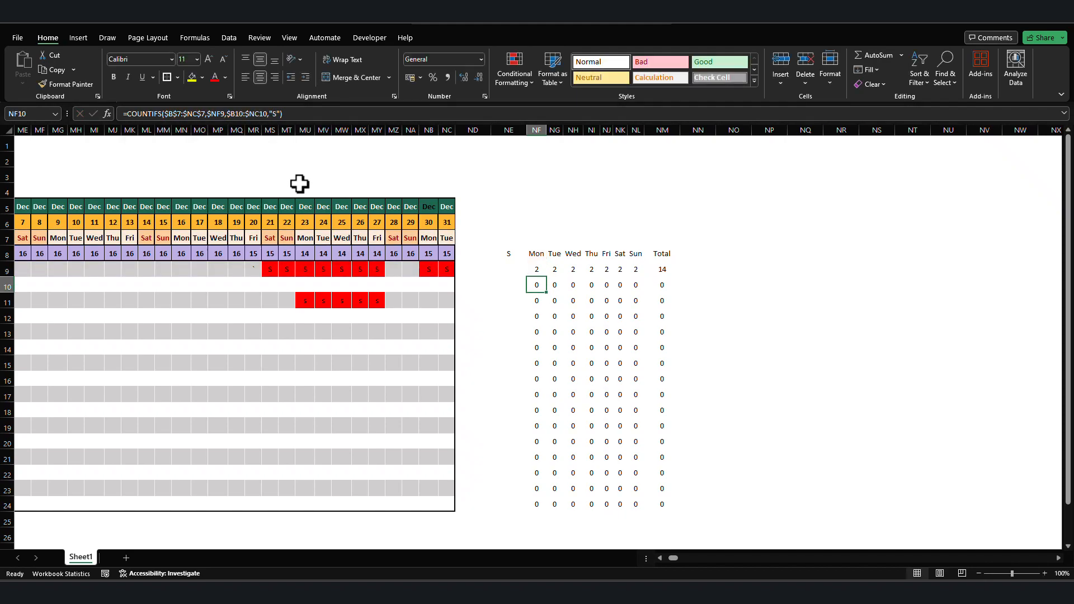
Fill the corrected COUNTIFS formula from NF9 across to NL9 and down to row 24.
left_click(545, 269)
left_click_drag(547, 277, 643, 280)
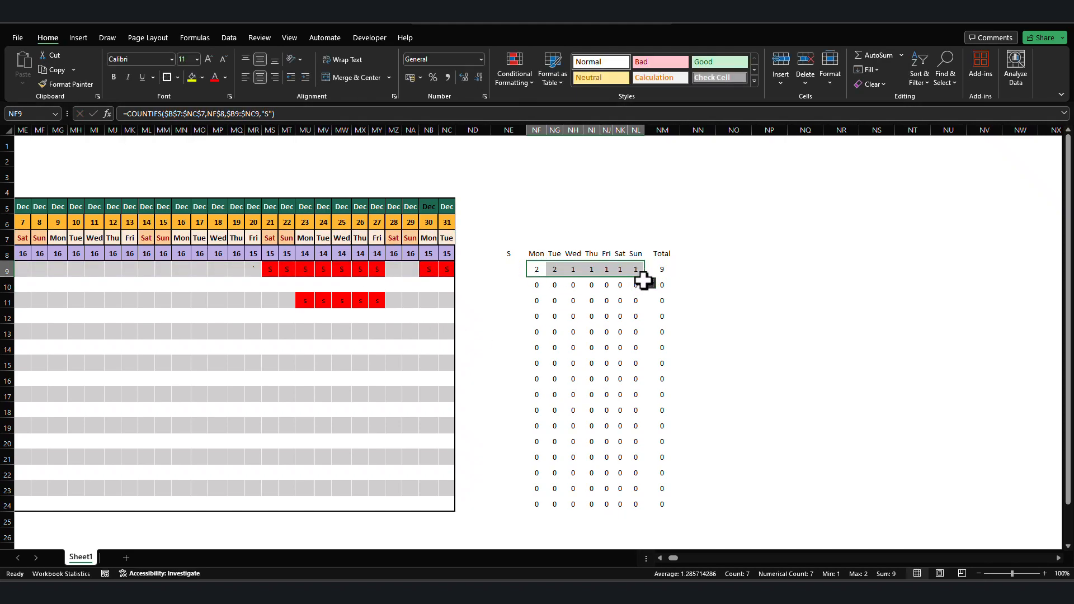
left_click_drag(645, 277, 634, 509)
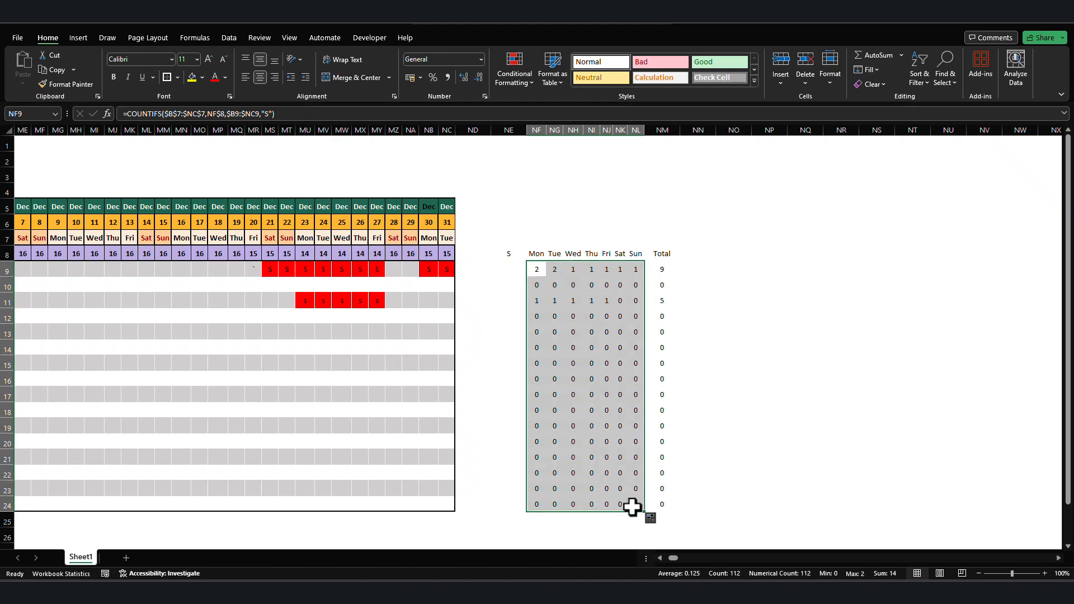
left_click(555, 331)
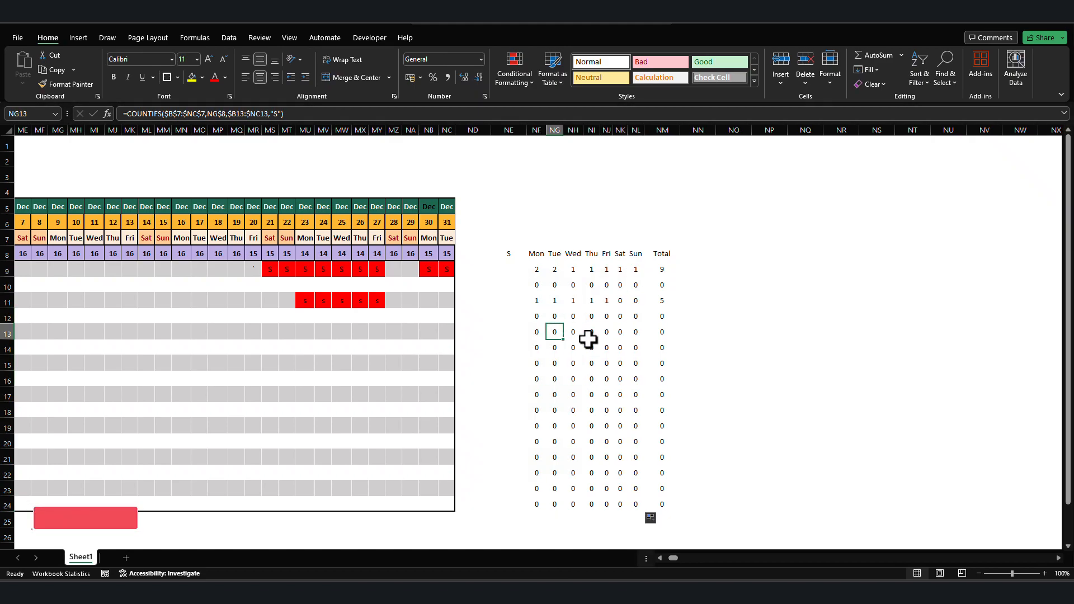
Check the cell references of the filled COUNTIFS formulas in NG9, NI9, NG11 and NI11.
double_click(556, 270)
key("Escape")
double_click(593, 271)
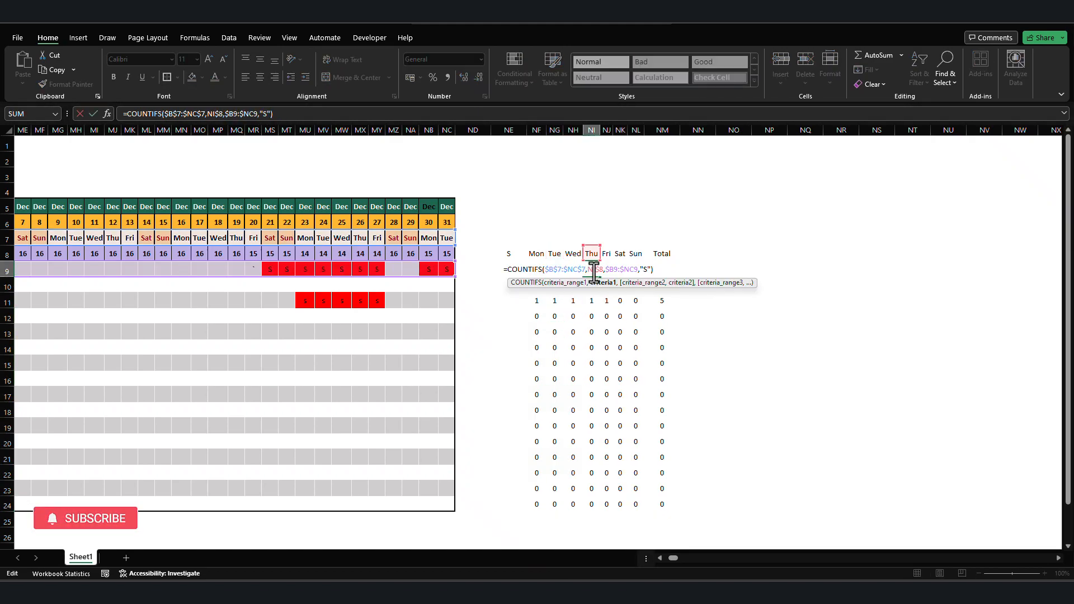
key("Escape")
double_click(559, 300)
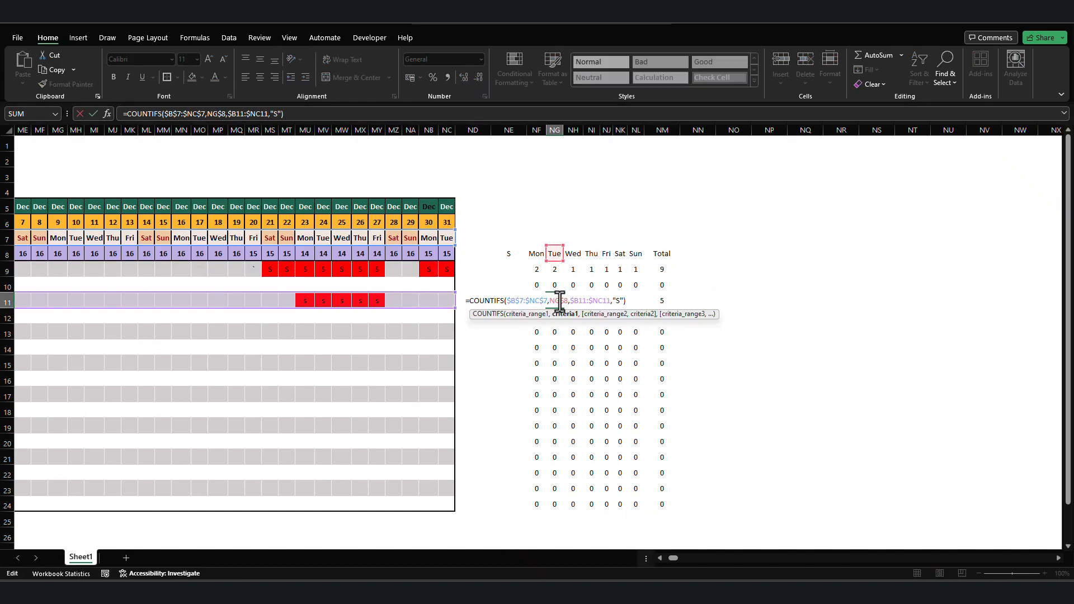
key("Escape")
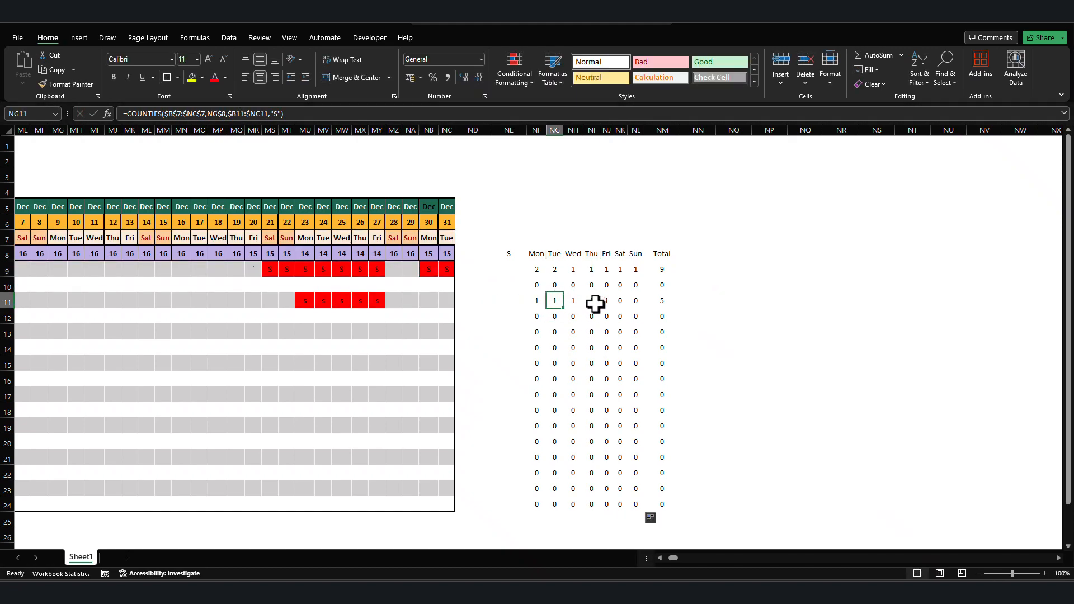
double_click(593, 301)
key("Escape")
Test the Saturday sickness count by entering s for the row 14 employee on 28 December, cell MZ14.
left_click(393, 348)
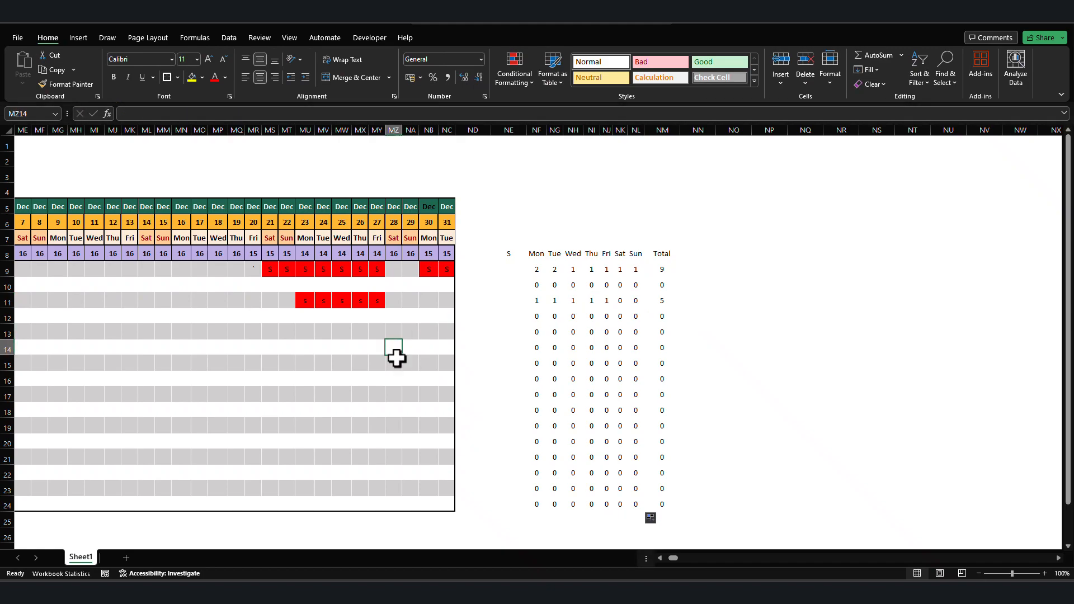
type("S")
key("Return")
left_click(399, 347)
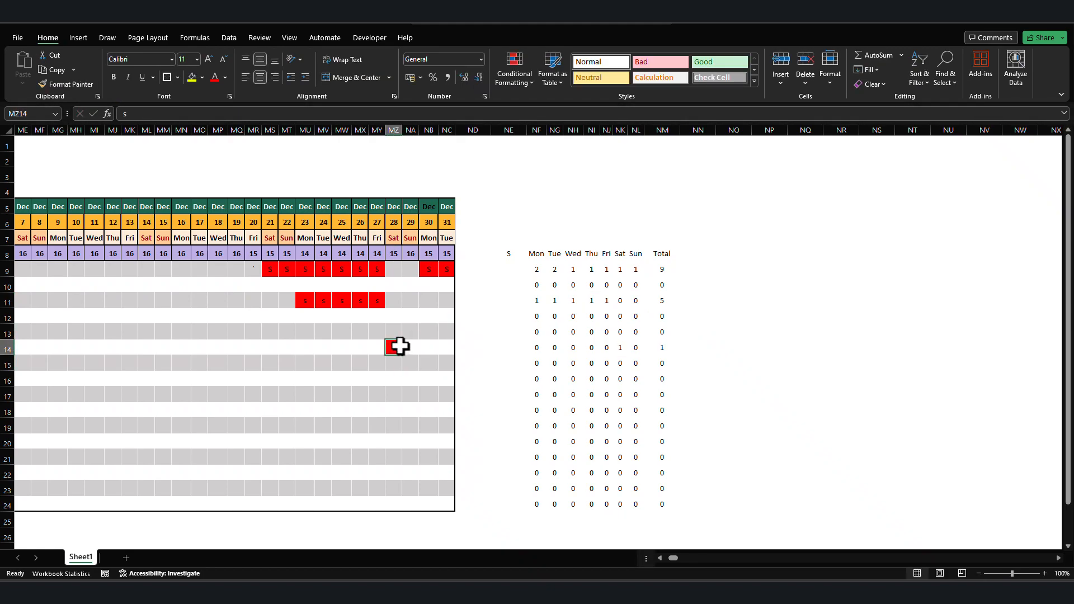
Hide zeros in the weekday counts NF9:NL24 by applying the custom number format 0;-0;;@.
left_click(592, 304)
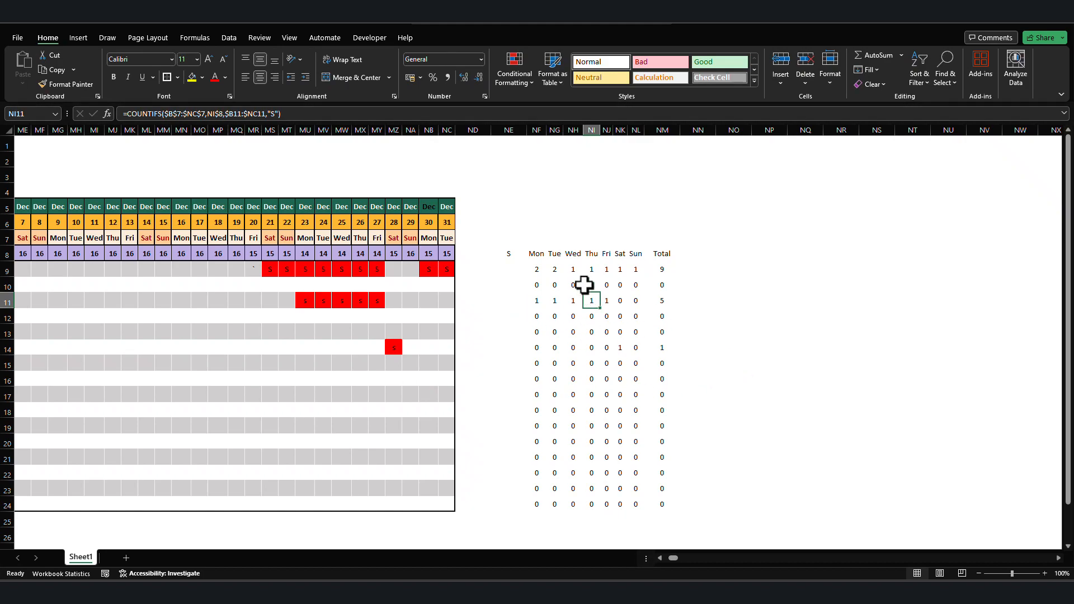
left_click_drag(539, 273, 636, 503)
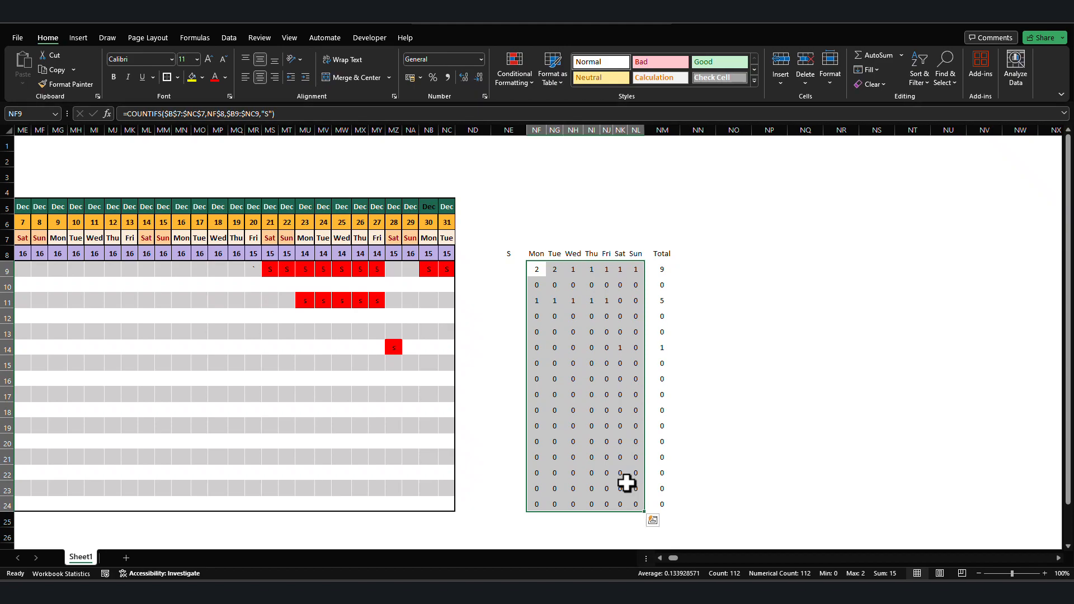
right_click(584, 395)
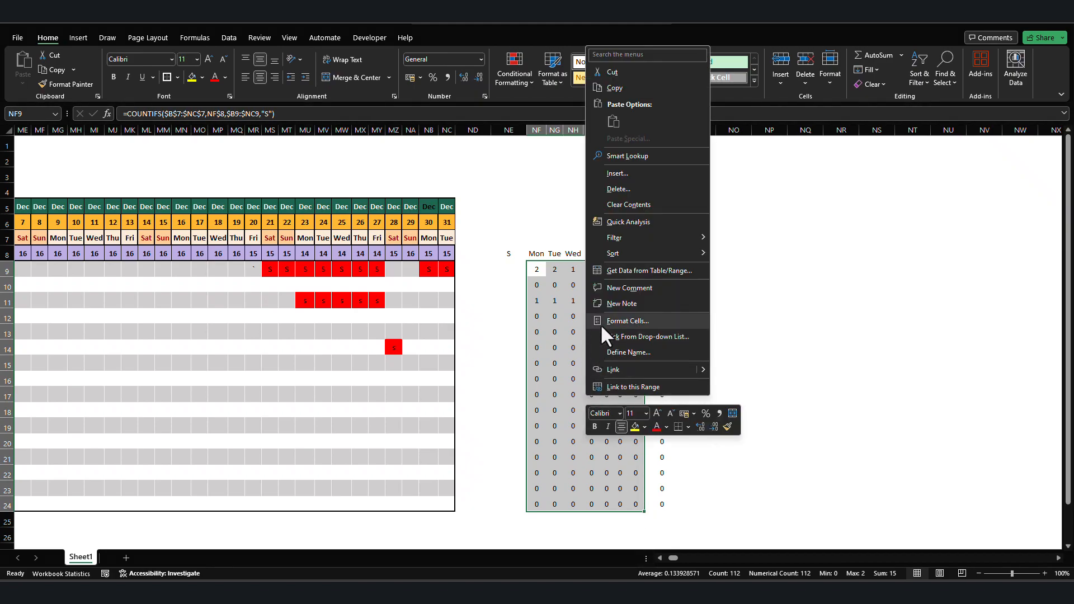
left_click(654, 320)
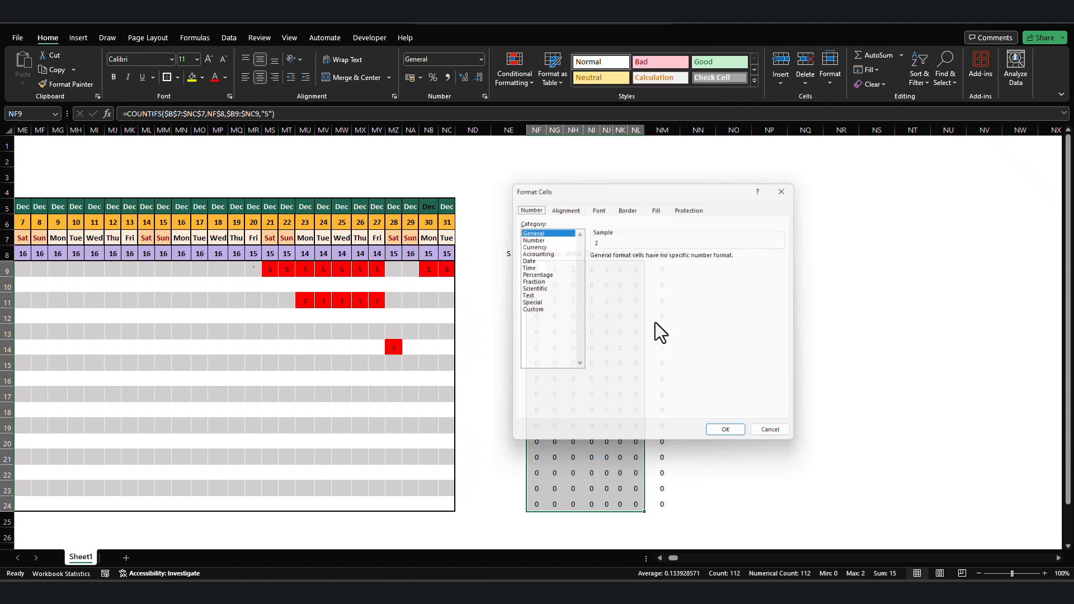
left_click(540, 312)
double_click(631, 264)
key("BackSpace")
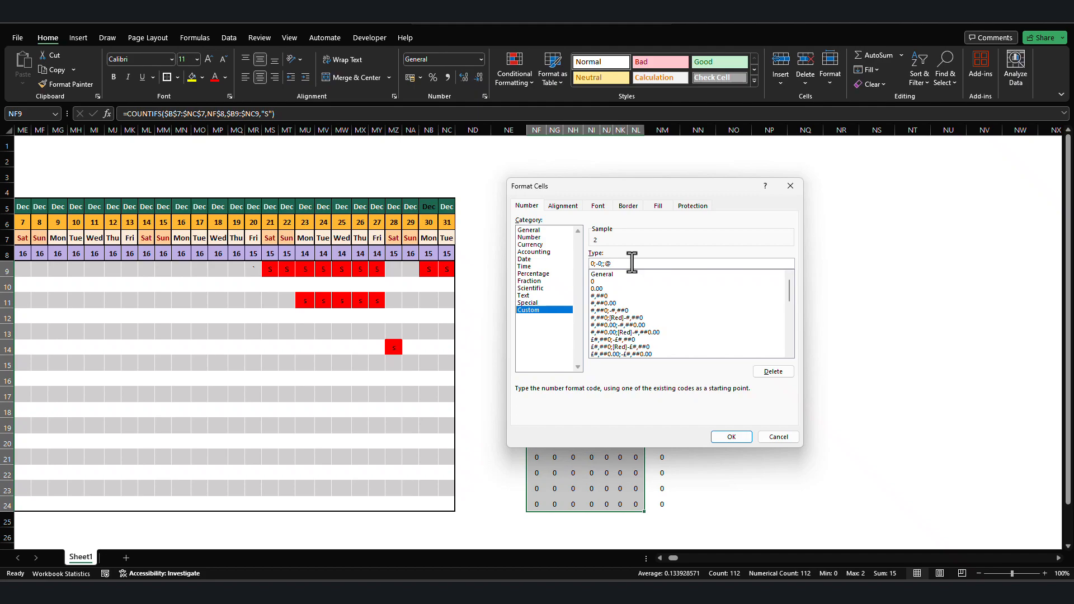
left_click(736, 439)
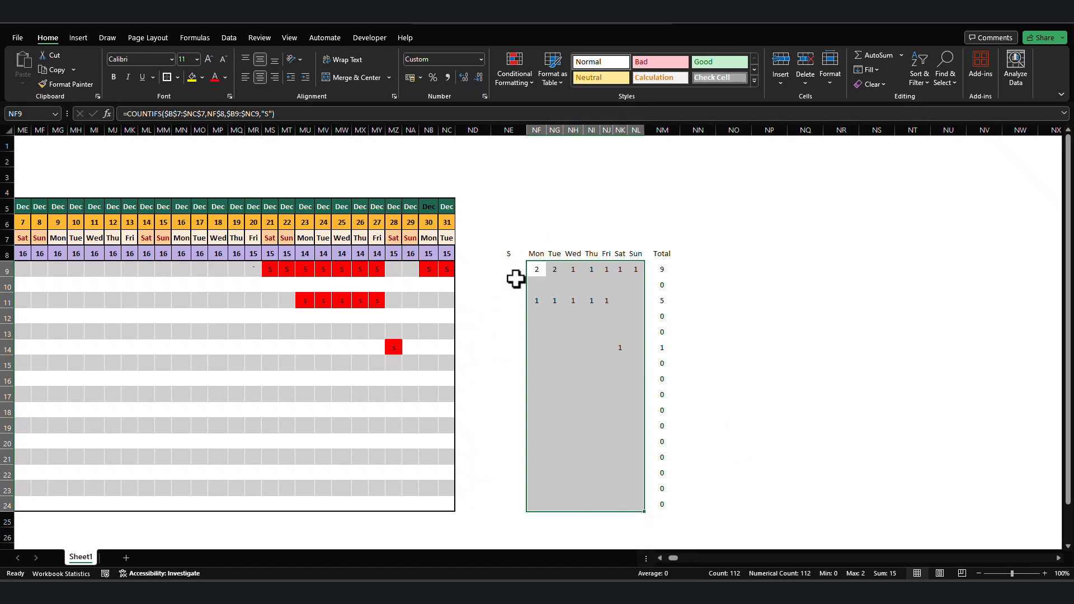
Test the weekday sickness counts by entering s on 25 December in MW14 and on 22 December in MT12.
left_click(339, 348)
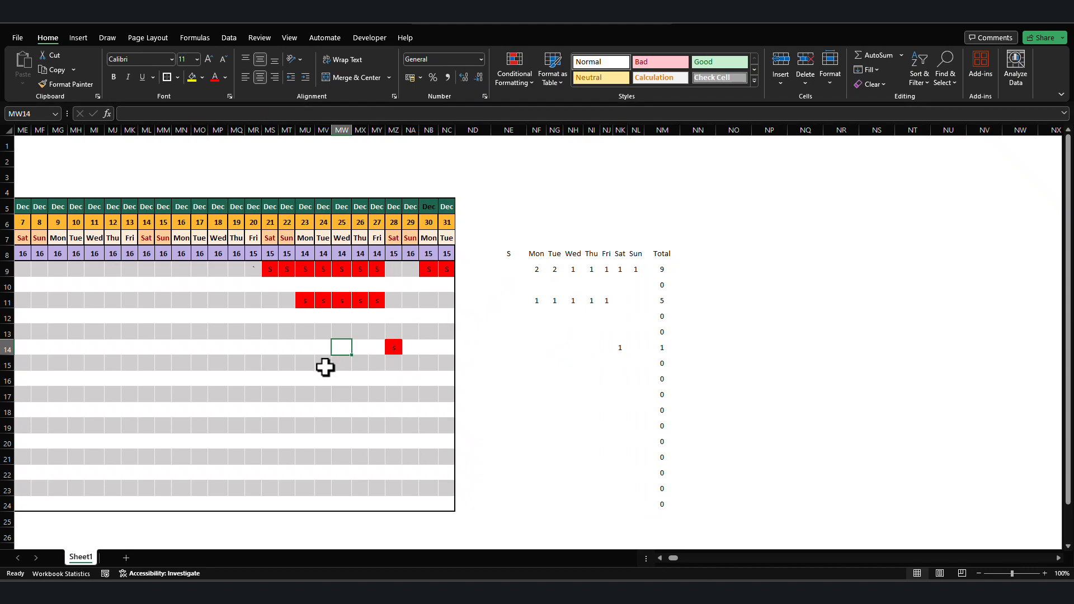
type("s")
left_click(301, 352)
left_click(283, 318)
type("s")
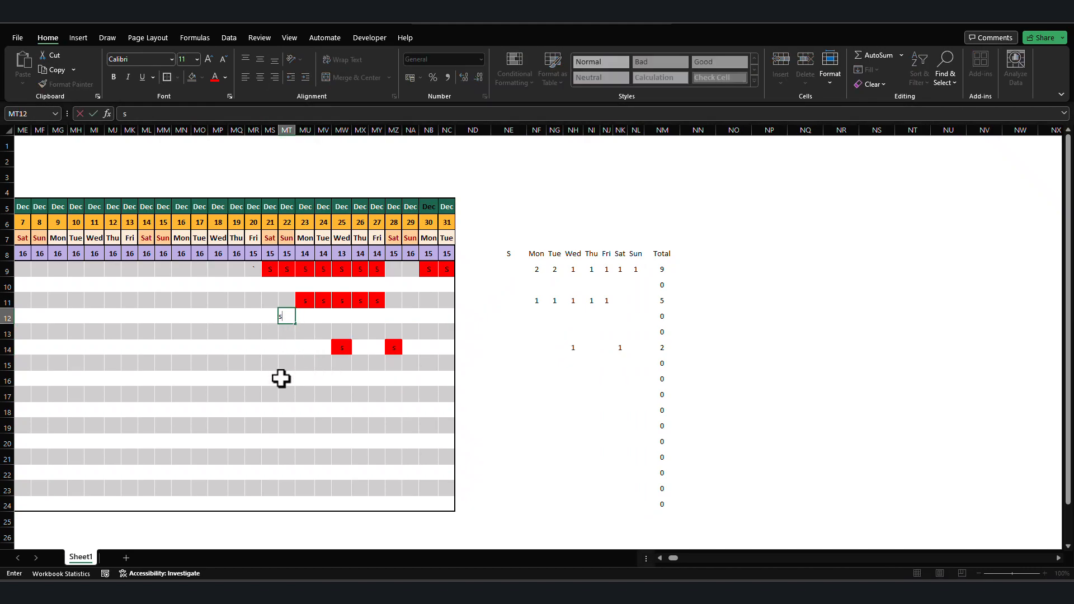
left_click(287, 380)
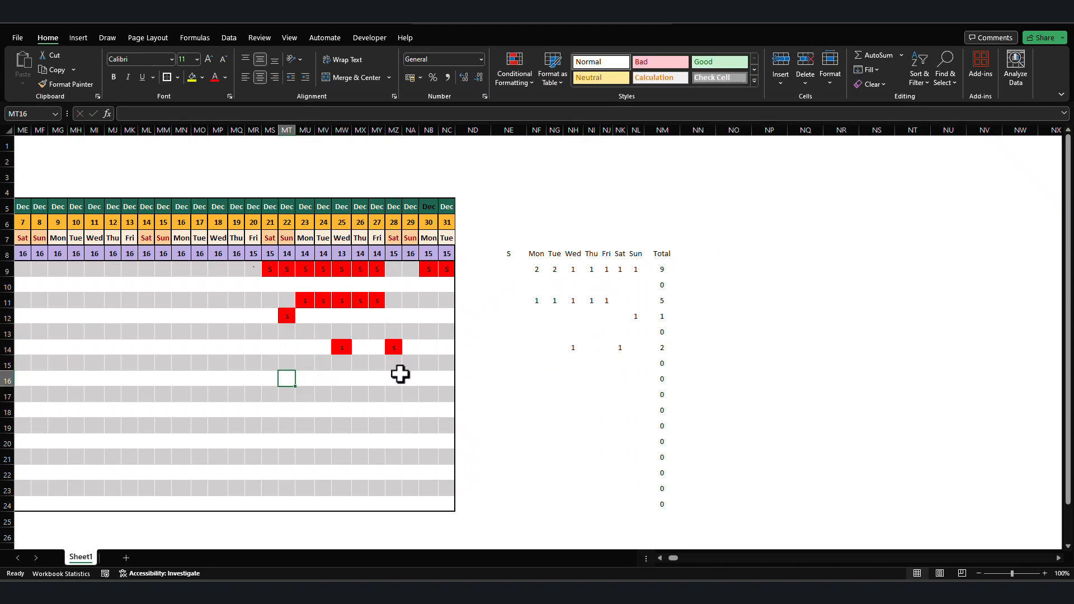
Enter h on 26 December and l on 21 December in row 14, and l on 20 December in row 11.
left_click(358, 330)
left_click(361, 348)
type("h")
key("Return")
left_click(275, 346)
type("l")
left_click(250, 297)
type("l")
Enter the absence code a on 20 December in row 9, 19 December in row 14 and 25 December in row 18.
left_click(242, 281)
left_click(251, 269)
type("a")
key("Return")
left_click(237, 346)
type("a")
left_click(341, 410)
type("a")
left_click(377, 379)
Copy the sickness count table NE8:NM24, including its headers and totals, to NP8.
left_click(573, 261)
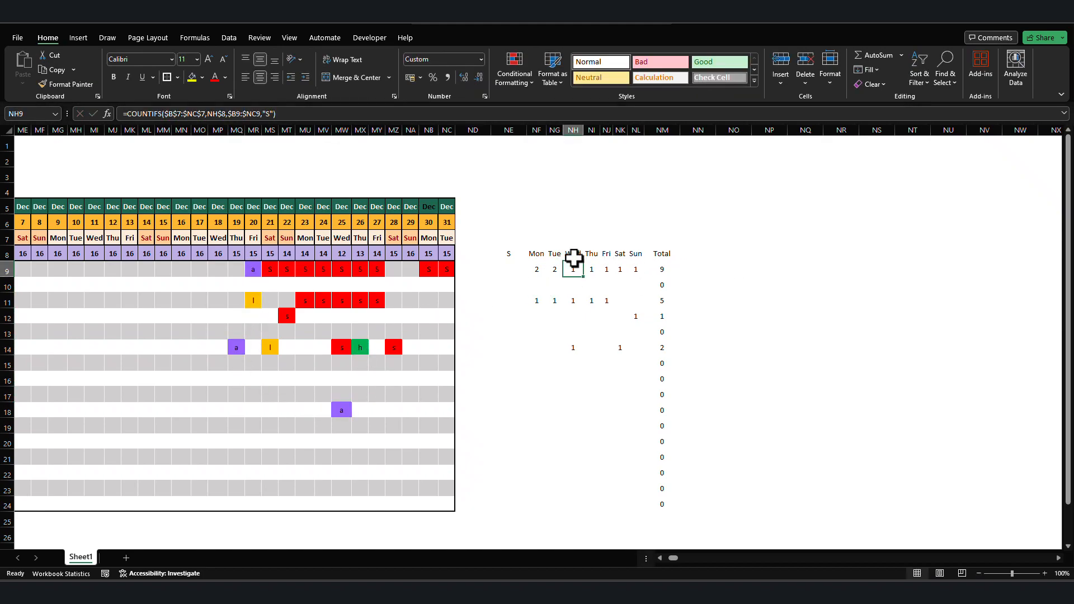
left_click_drag(510, 253, 654, 507)
key("ctrl+c")
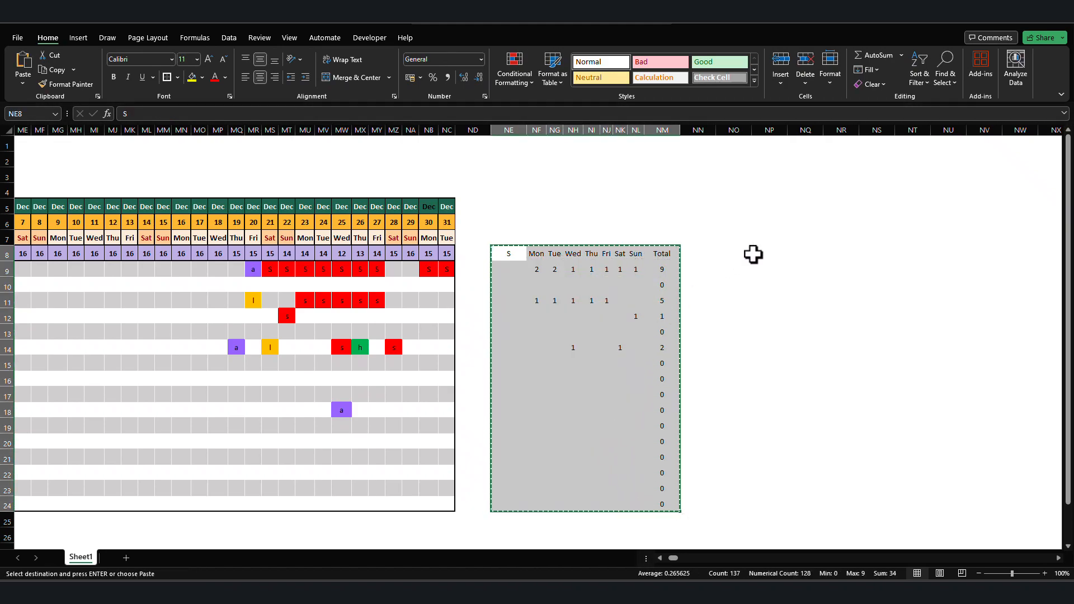
left_click(755, 253)
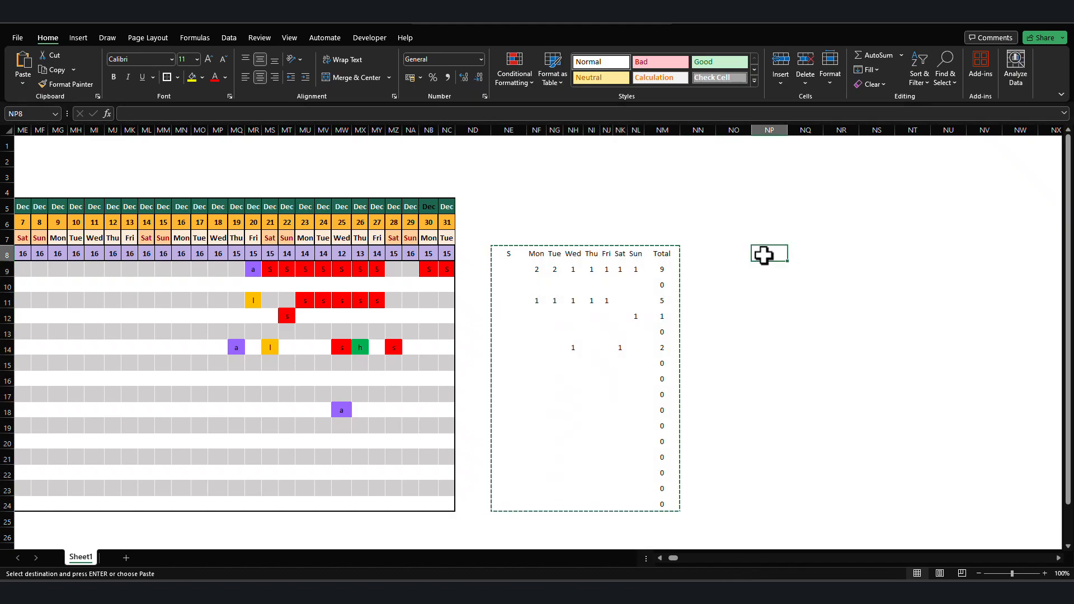
key("ctrl+v")
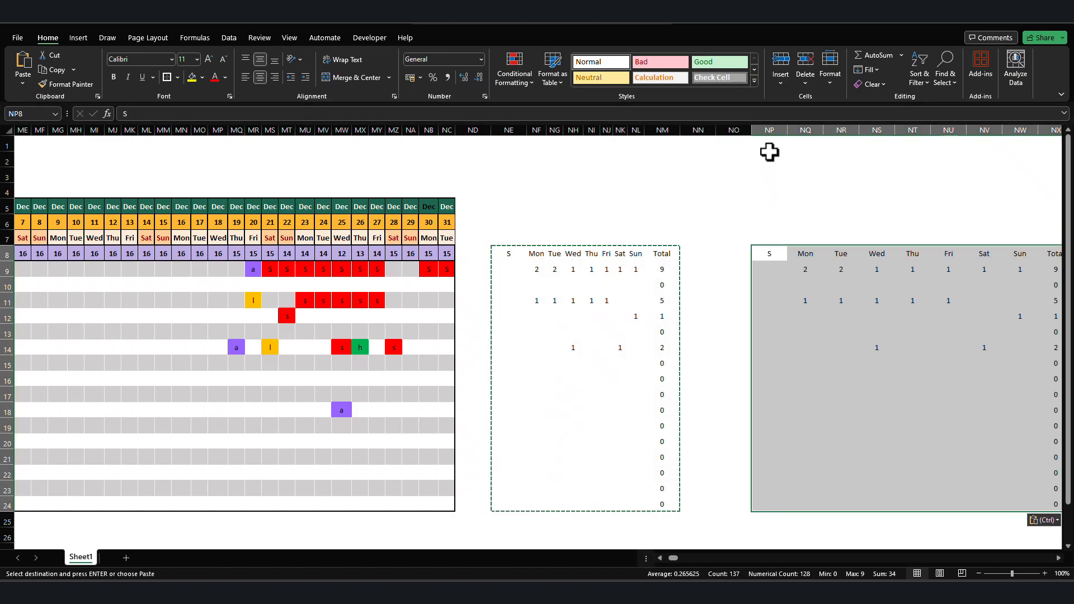
Autofit the widths of columns NP to NX to the copied count table.
double_click(787, 130)
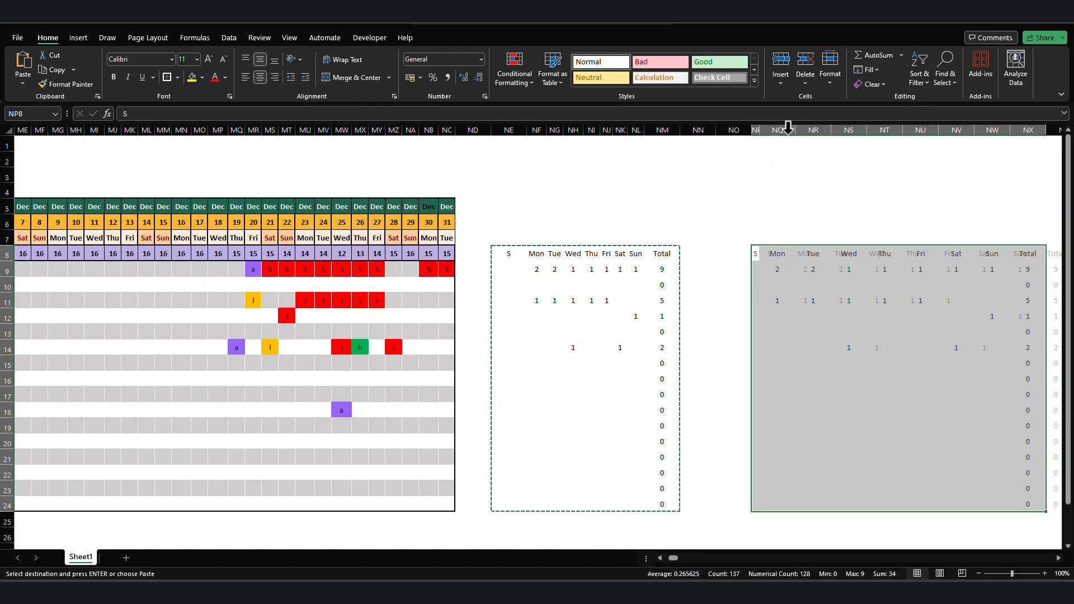
left_click_drag(757, 130, 1018, 134)
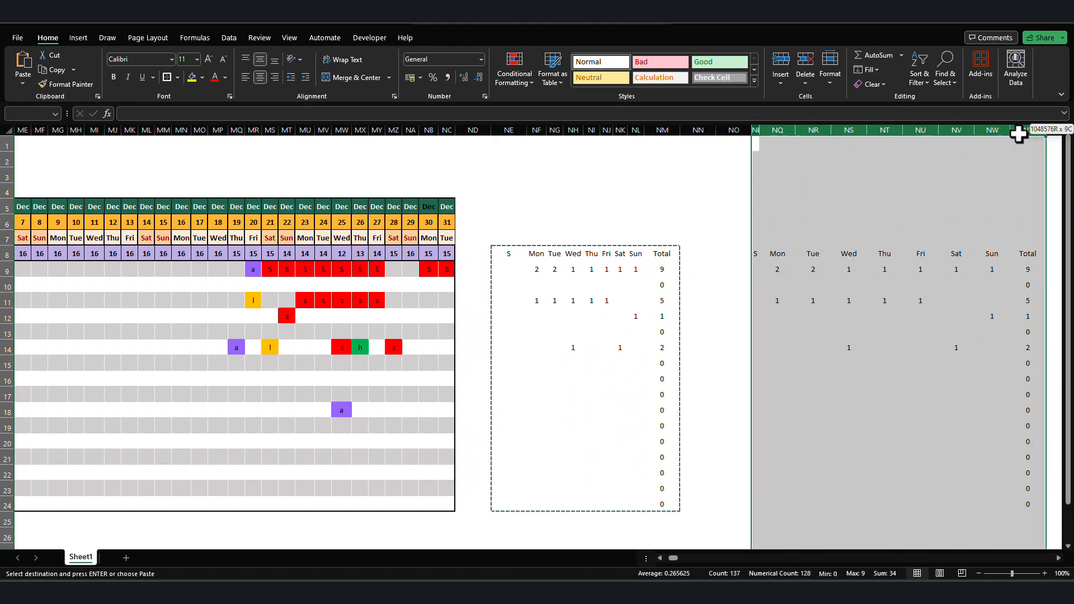
double_click(866, 130)
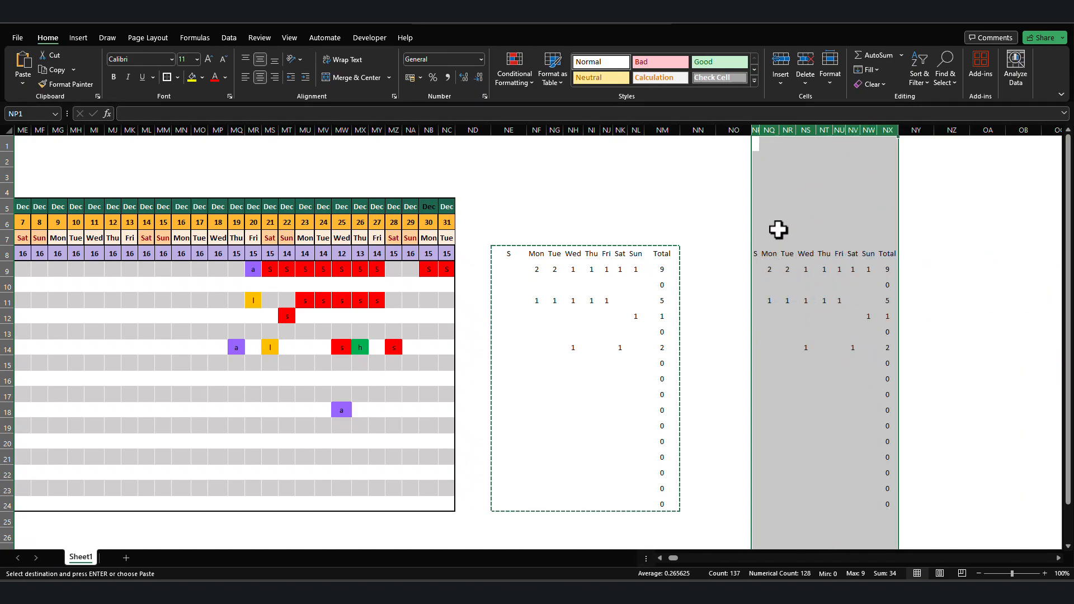
Replace every "S" with "A" in the formulas of columns NP to NX.
key("ctrl+f")
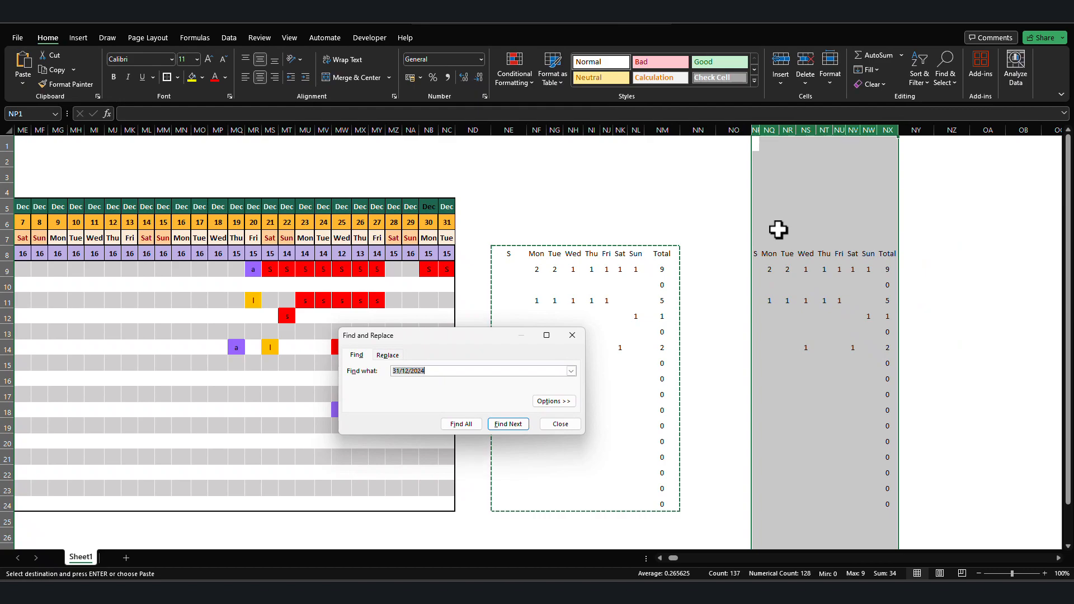
key("Escape")
left_click(755, 130)
left_click_drag(755, 125, 879, 131)
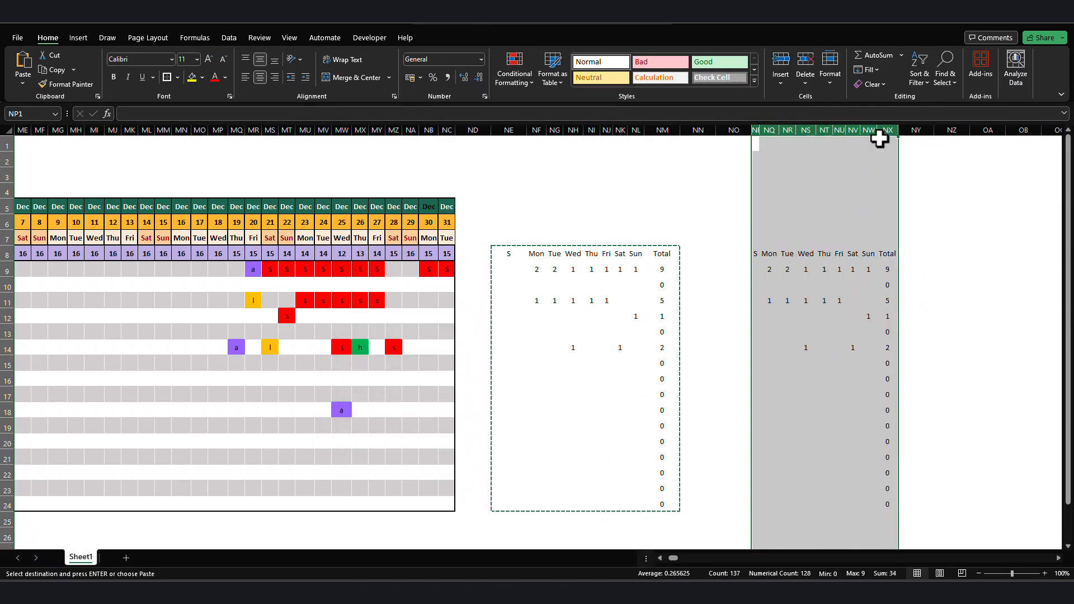
key("ctrl+f")
left_click(387, 367)
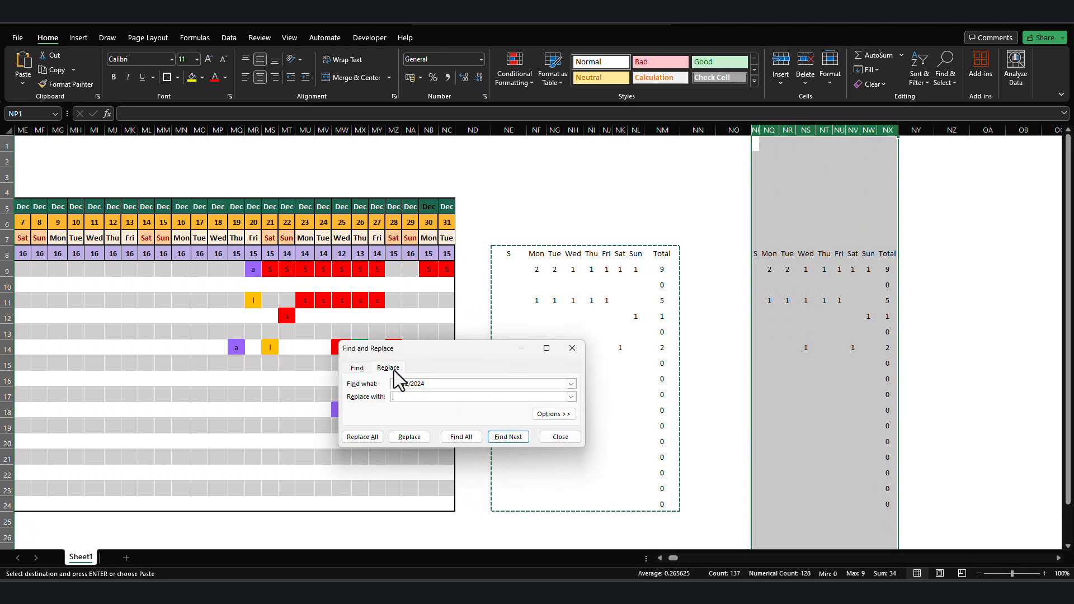
left_click_drag(437, 351, 462, 274)
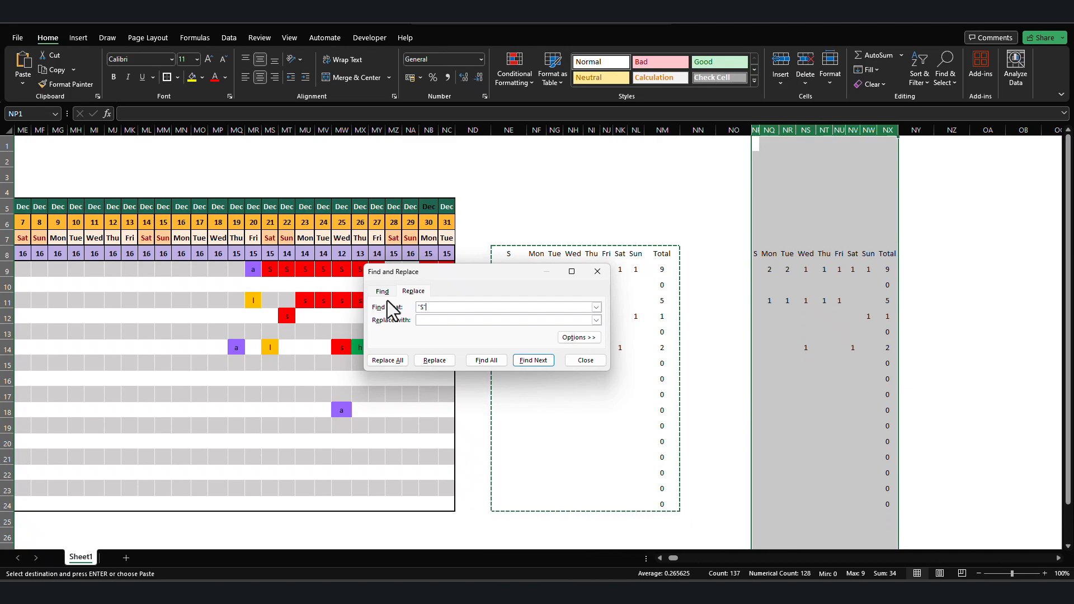
left_click(434, 321)
left_click(401, 364)
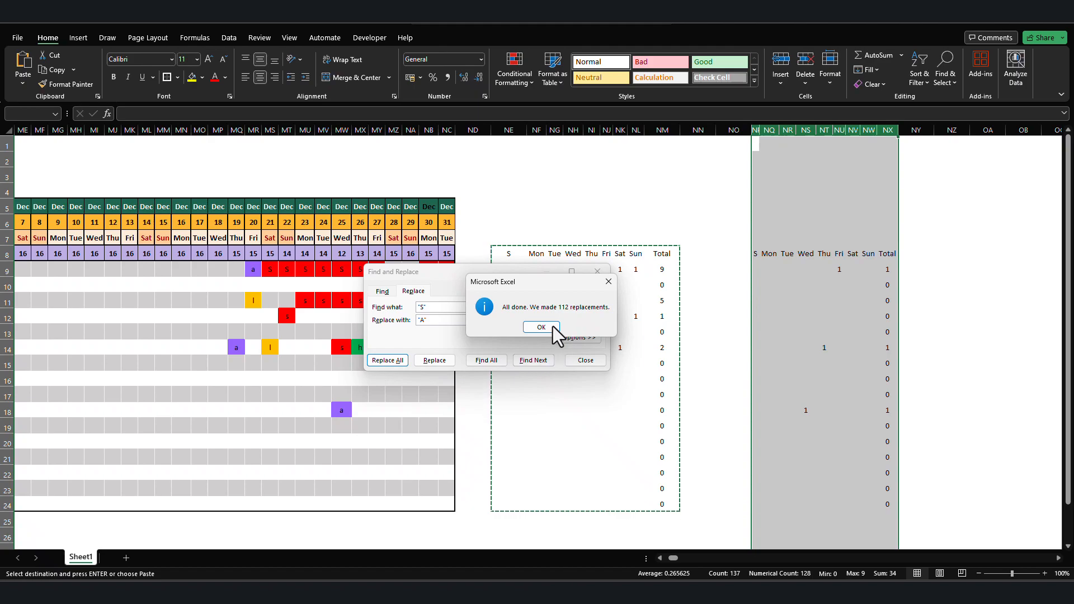
left_click(547, 329)
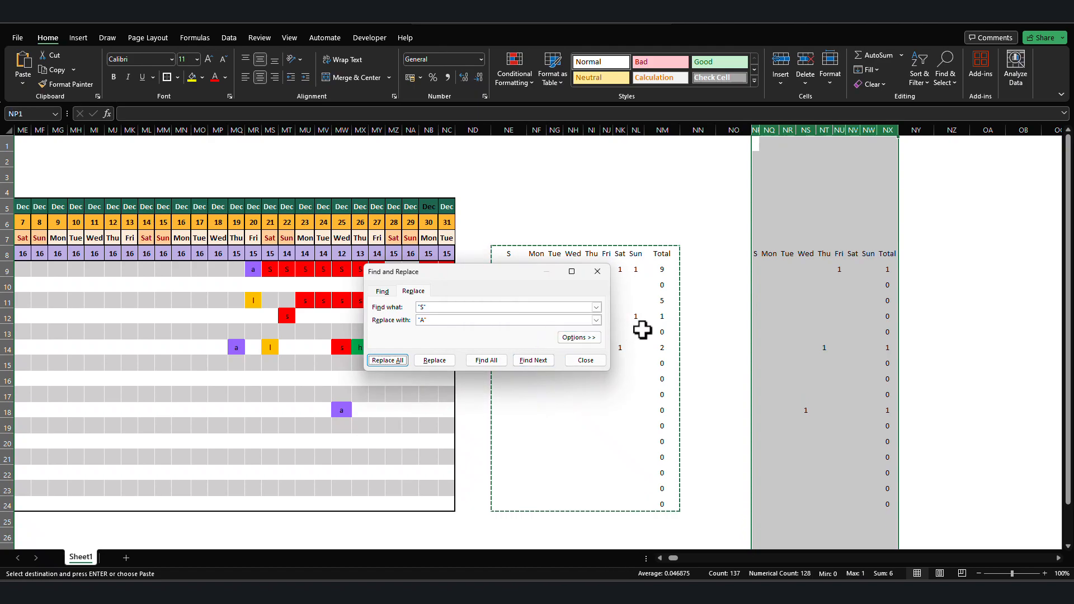
left_click(587, 361)
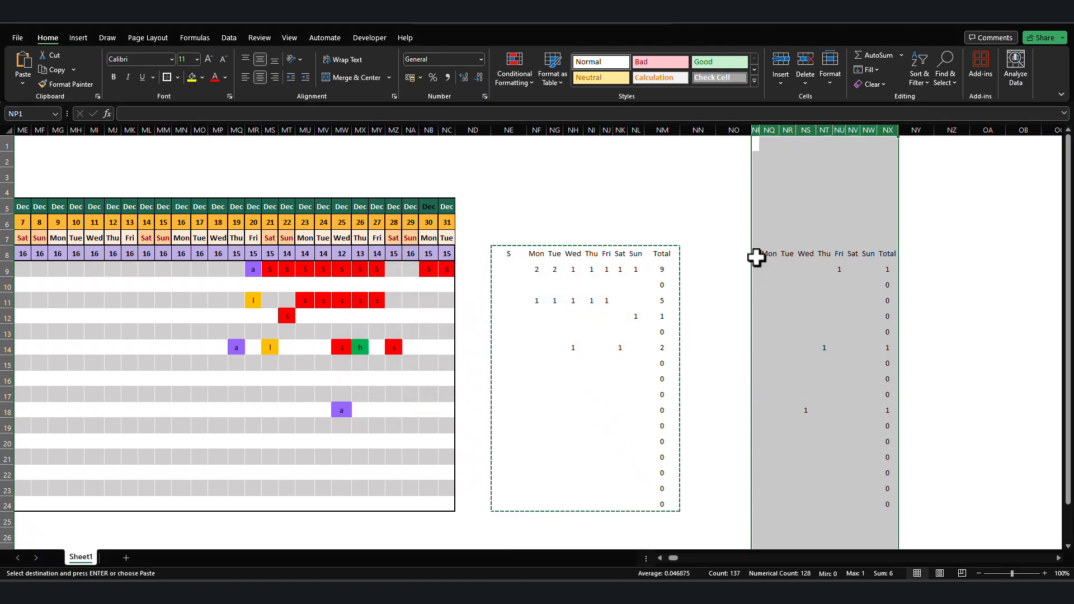
Label the second count table A in NP8.
left_click(756, 258)
type("a")
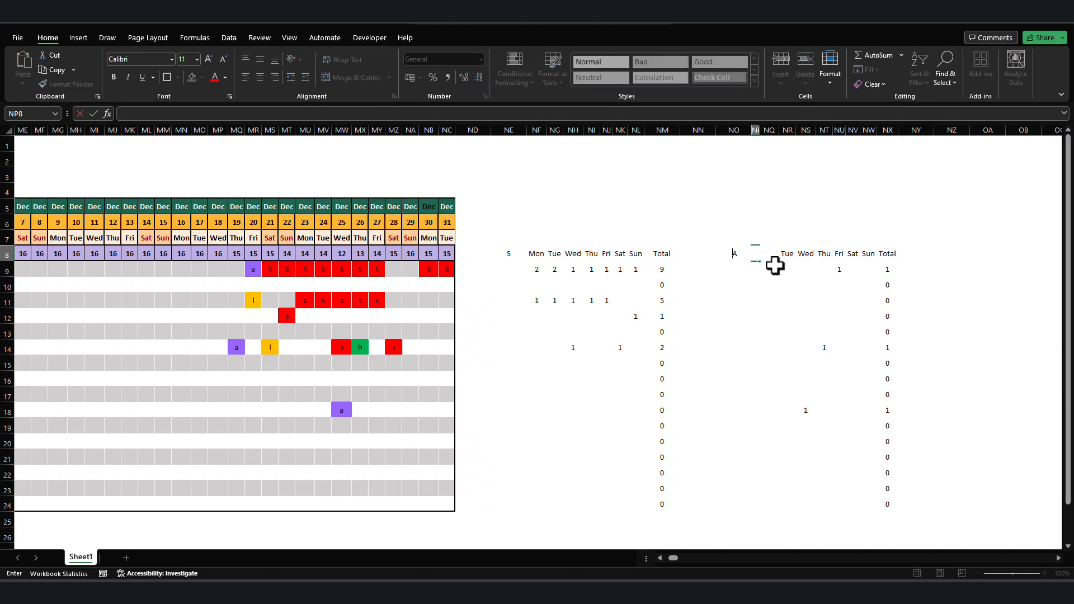
key("Return")
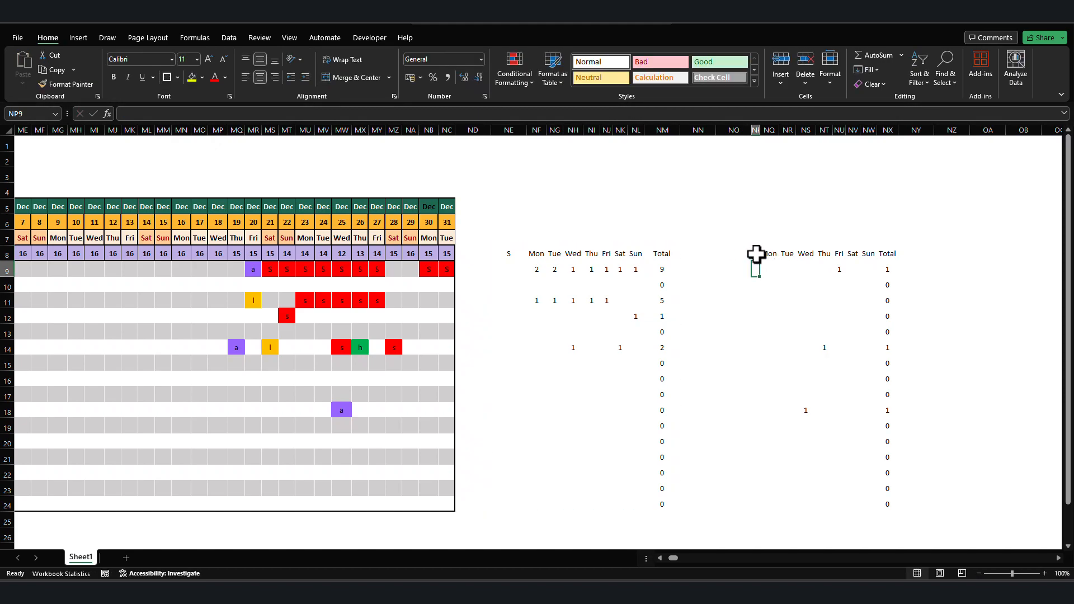
Duplicate the A count table by copying columns NP to NX and pasting them from NZ1.
left_click_drag(755, 126, 894, 132)
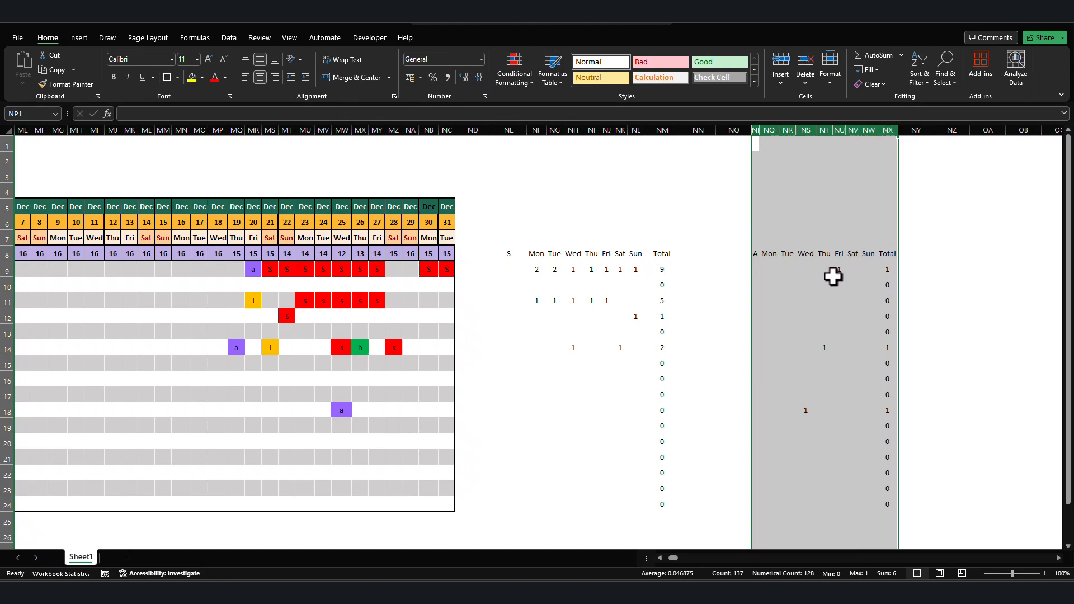
key("ctrl+c")
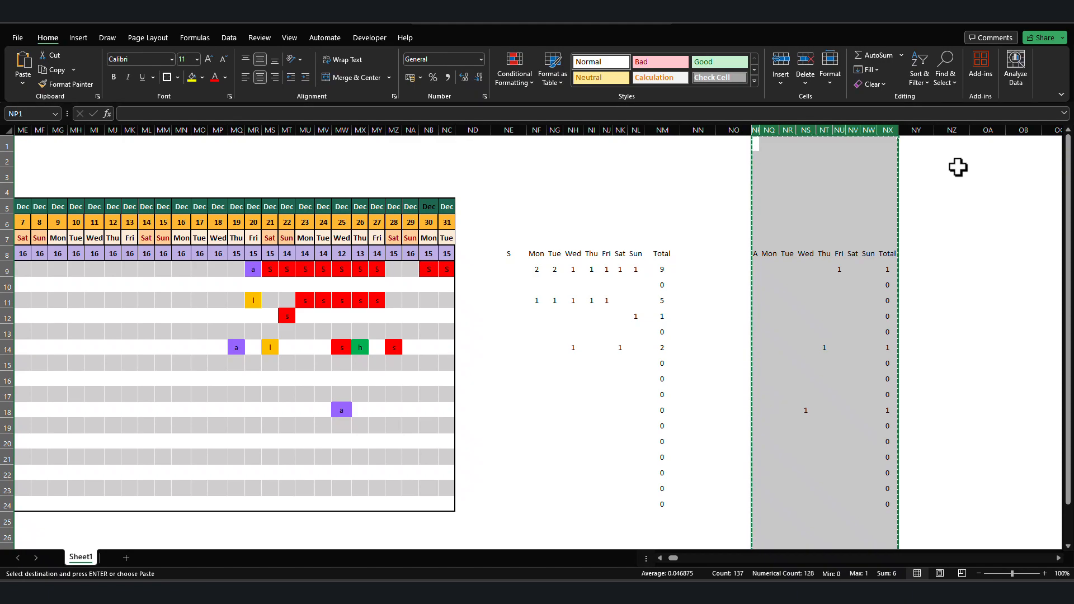
left_click(957, 146)
key("ctrl+v")
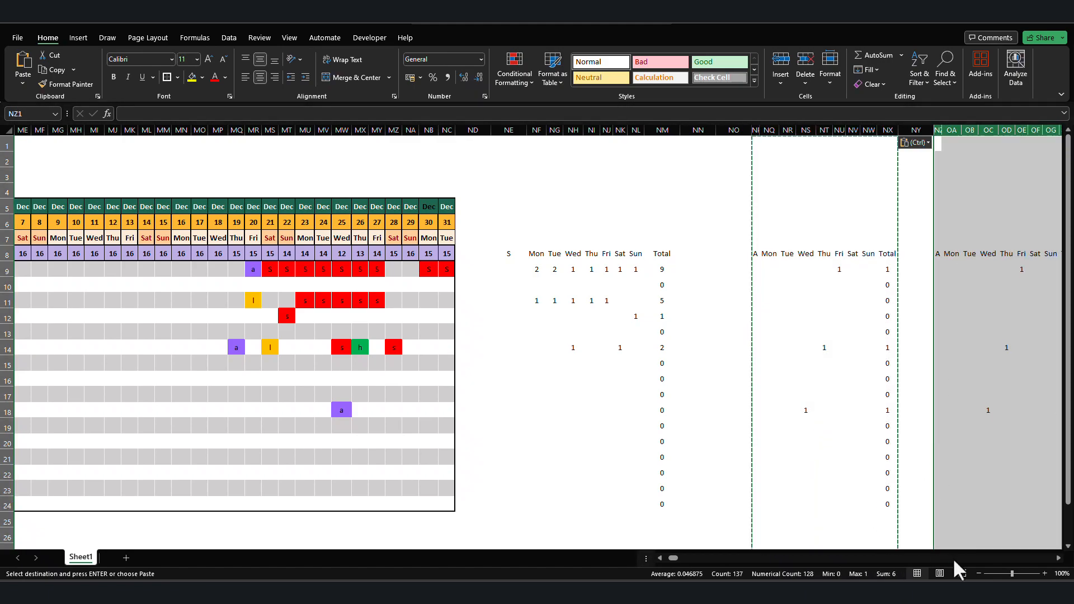
Paste another copy of the A weekday count block into columns OJ to OR, leaving one blank column before it.
left_click(1057, 558)
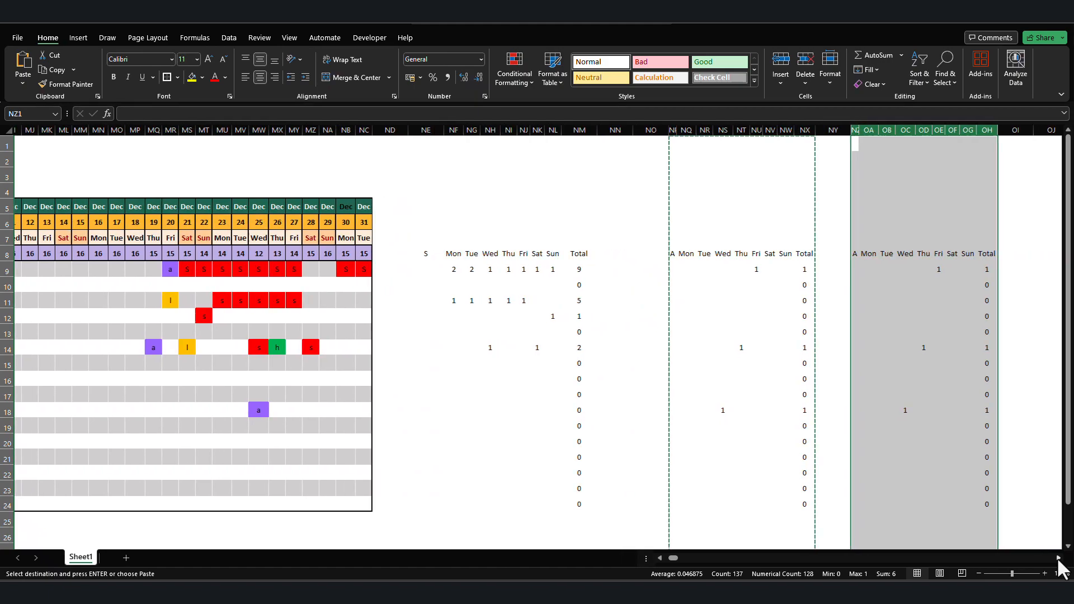
left_click_drag(1058, 558, 1058, 558)
left_click(821, 145)
key("ctrl+v")
key("Escape")
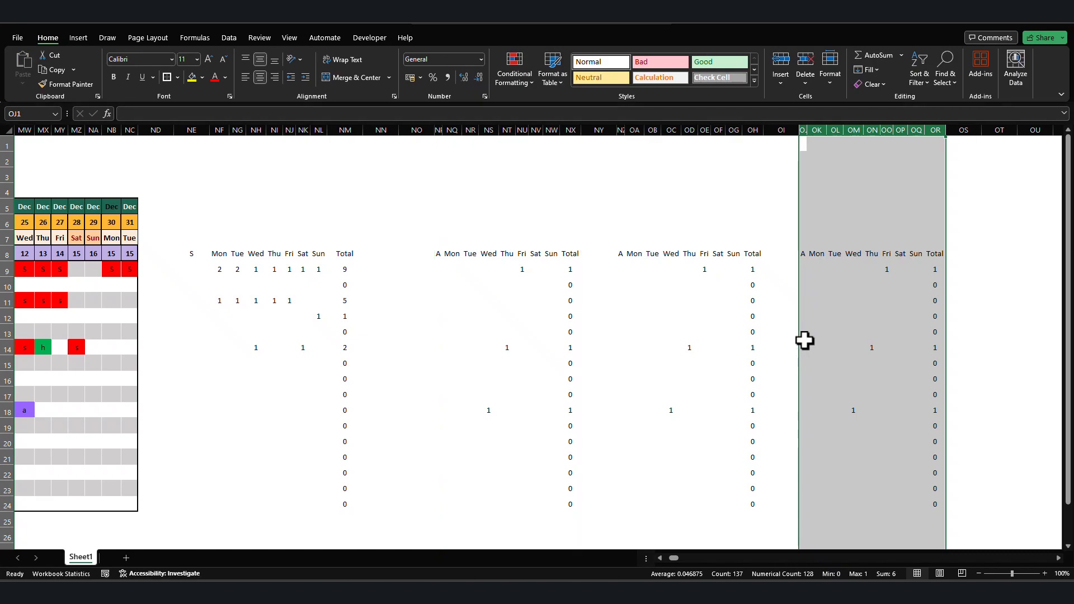
Relabel the two copied count blocks with H in cell NZ8 and L in cell OJ8.
left_click(620, 255)
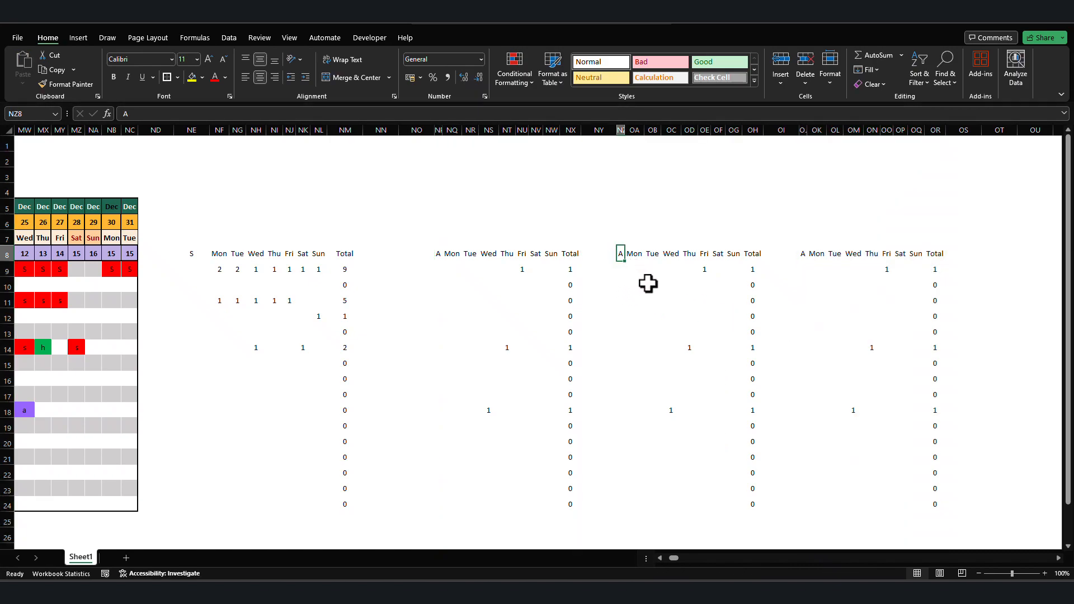
type("h")
key("Return")
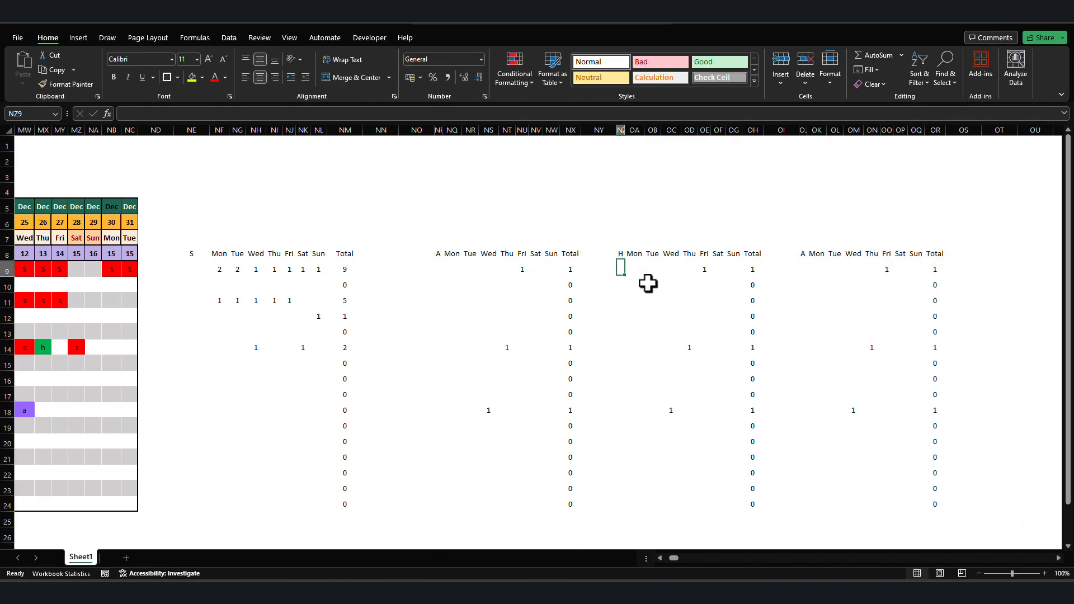
left_click(804, 254)
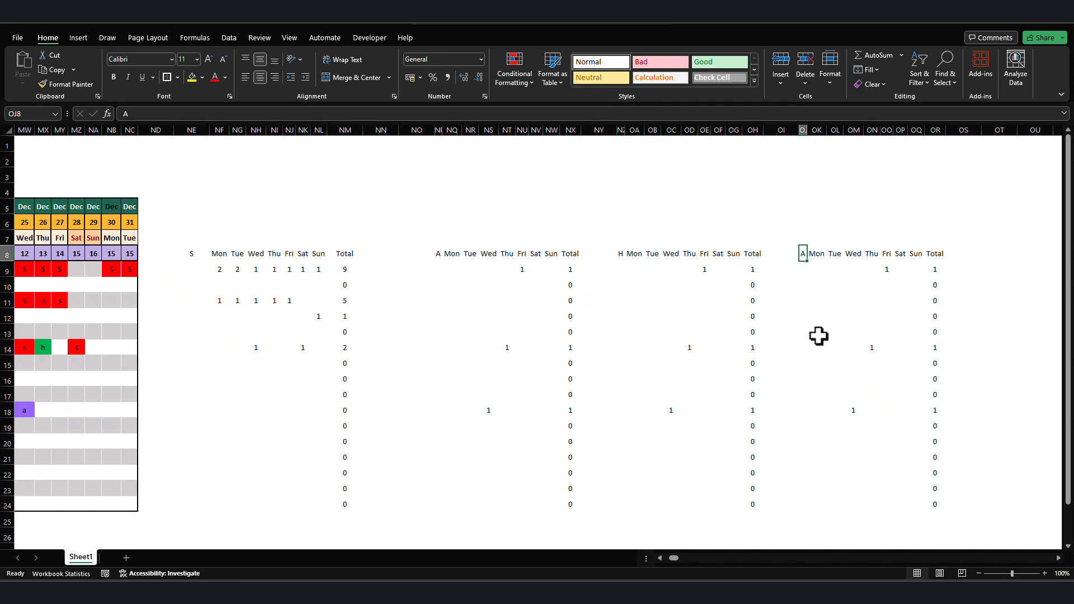
type("L")
key("Return")
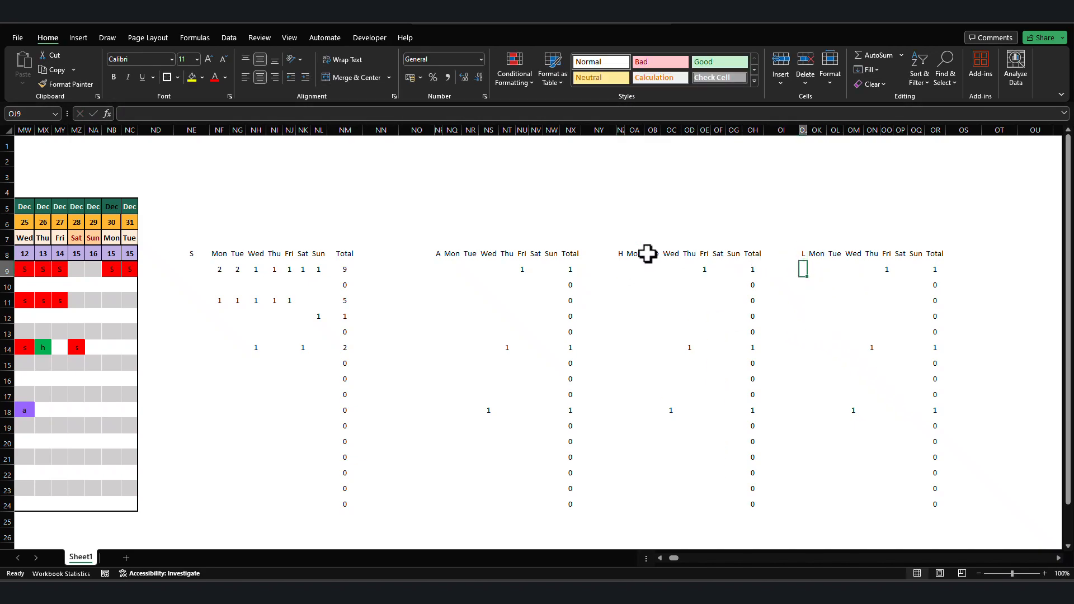
Replace all occurrences of "A" with "H", quotation marks included, in the formulas of columns NZ to OH.
left_click(634, 129)
left_click_drag(634, 126, 750, 131)
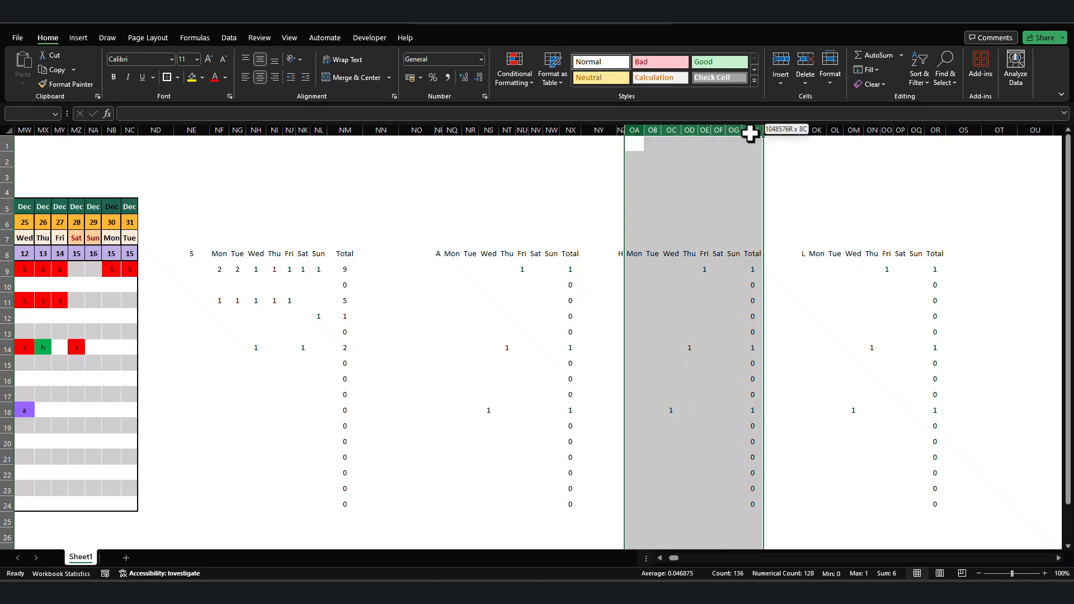
left_click_drag(620, 128, 749, 137)
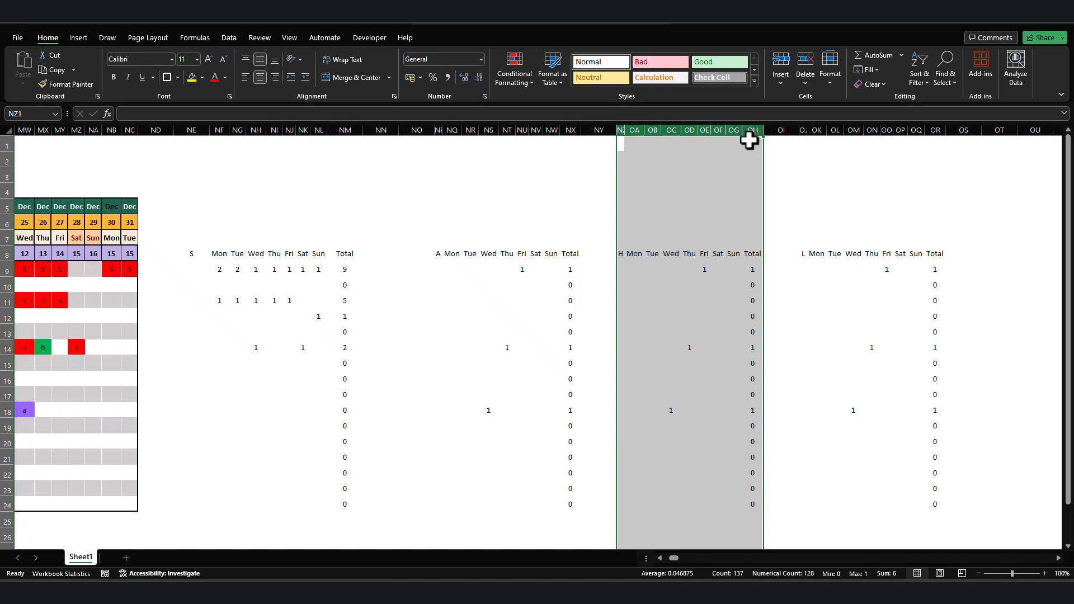
key("ctrl+h")
left_click(444, 333)
left_click_drag(482, 287, 389, 253)
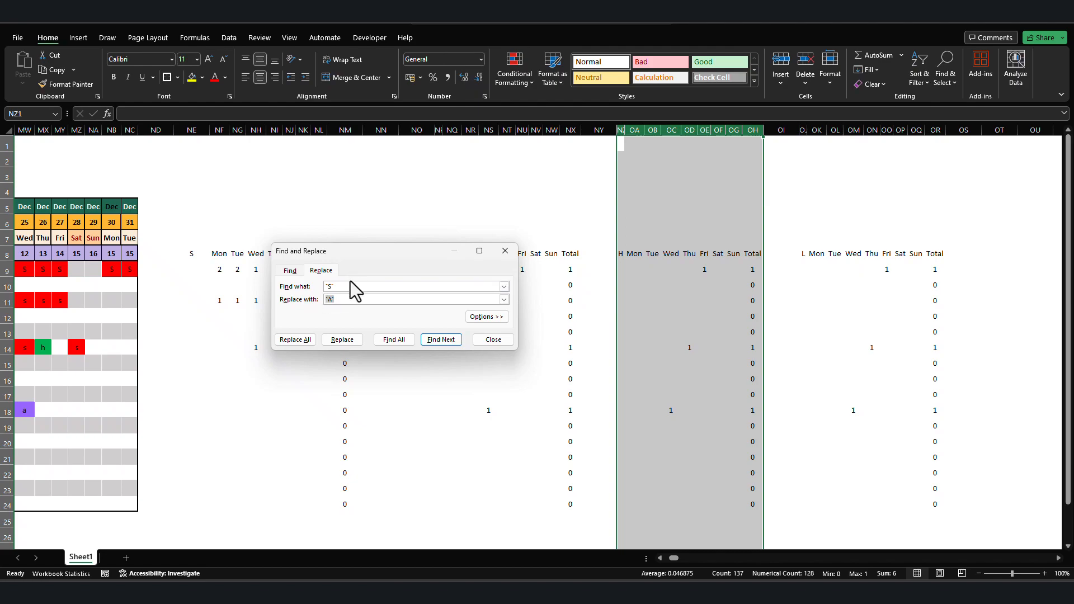
left_click_drag(345, 287, 321, 302)
type("\"A\"")
left_click(299, 342)
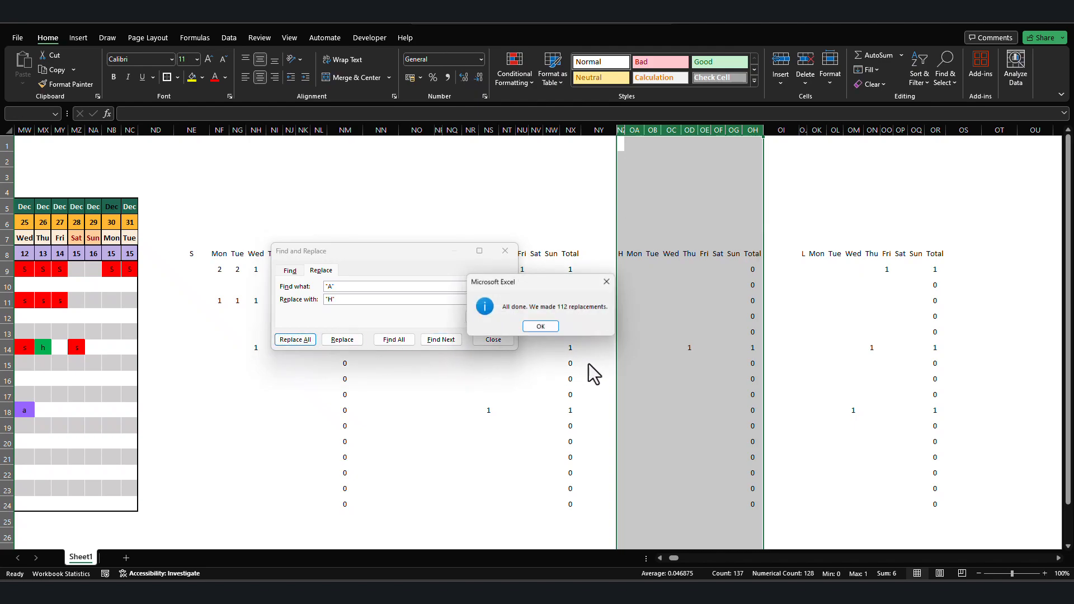
left_click(551, 330)
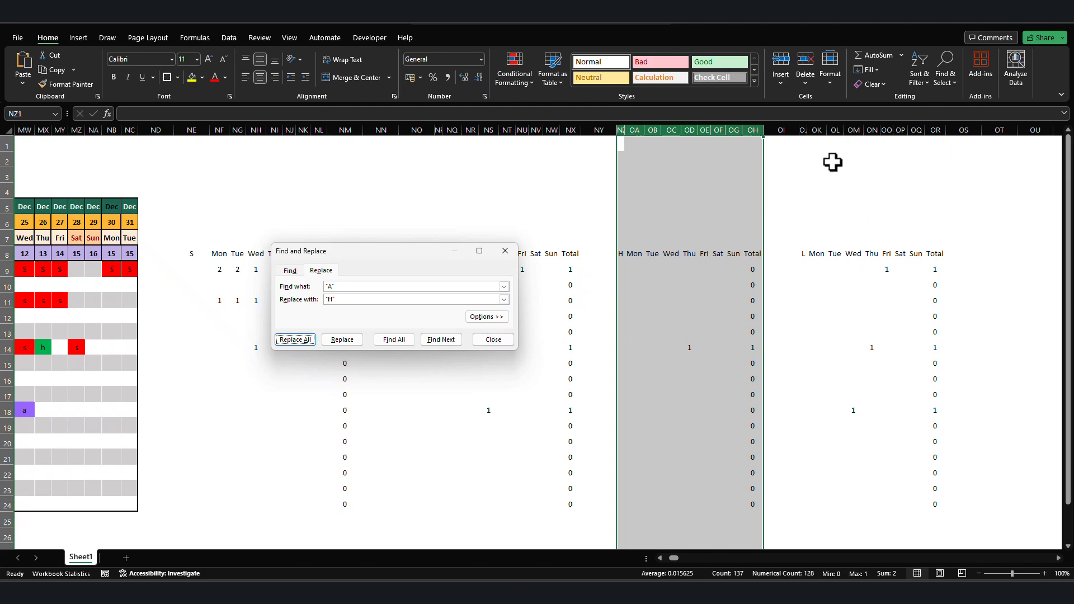
Replace all occurrences of "A" with "L", quotation marks included, in the formulas of columns OJ to OR.
left_click_drag(805, 130, 935, 134)
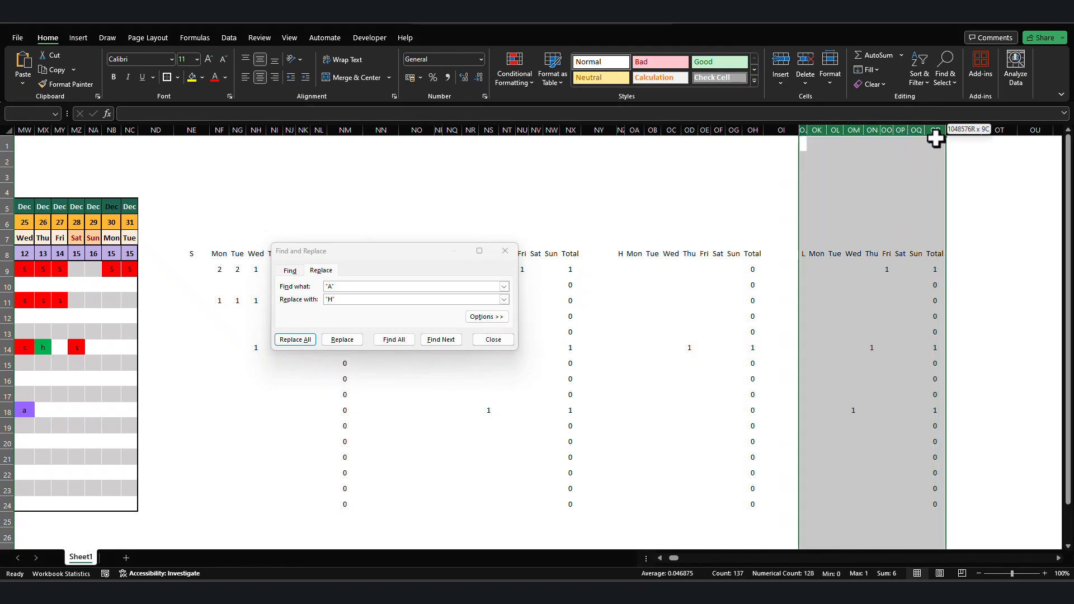
left_click(329, 301)
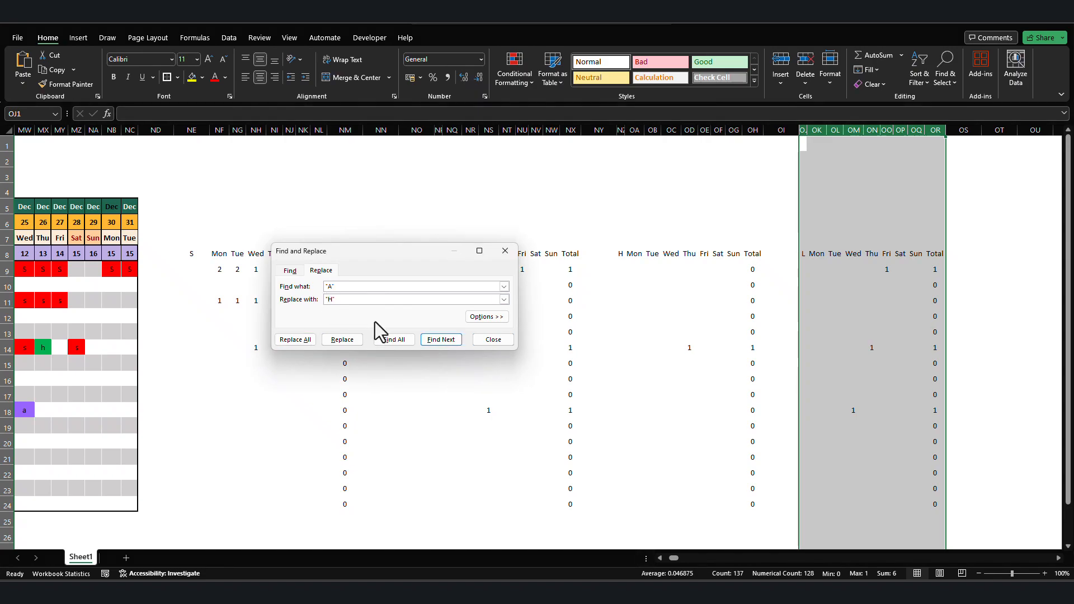
type("L")
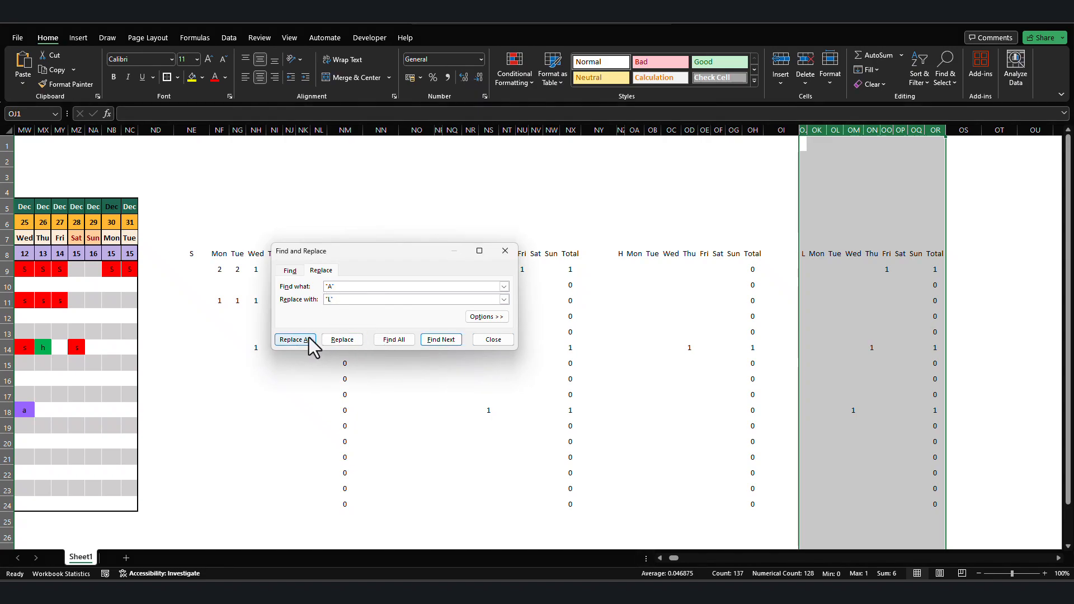
left_click(295, 340)
left_click(541, 328)
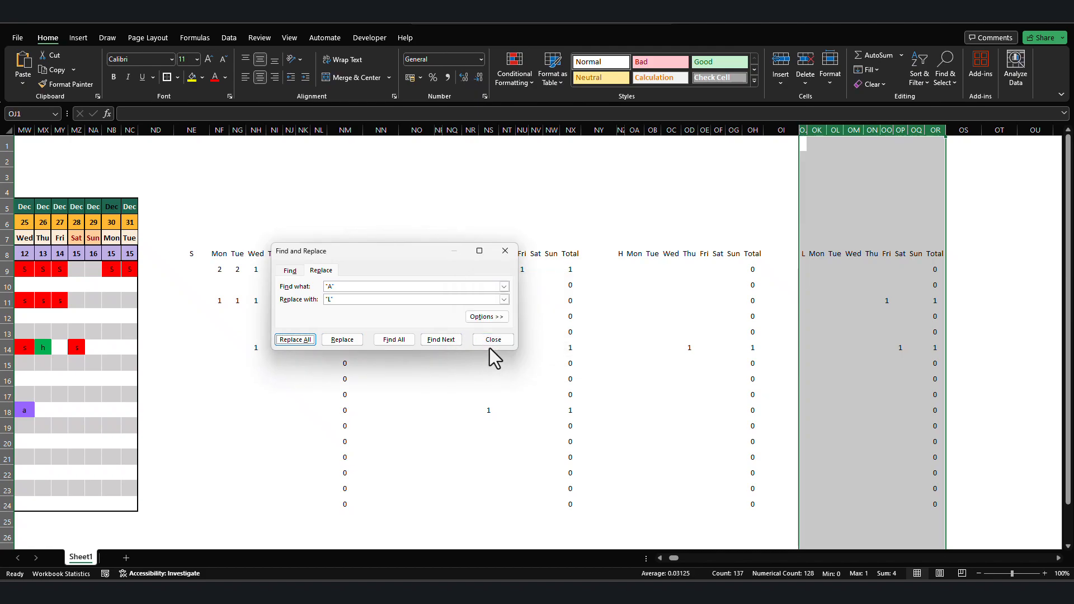
left_click(492, 341)
Check the COUNTIFS formulas in the L, H, A and S blocks for the matching absence code.
left_click(873, 333)
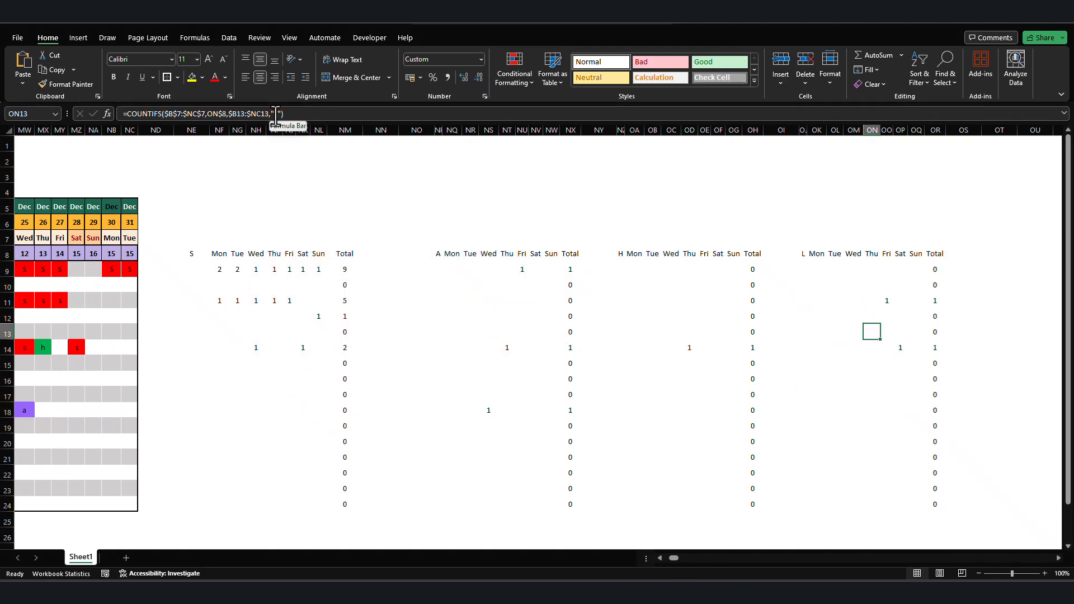
left_click(702, 314)
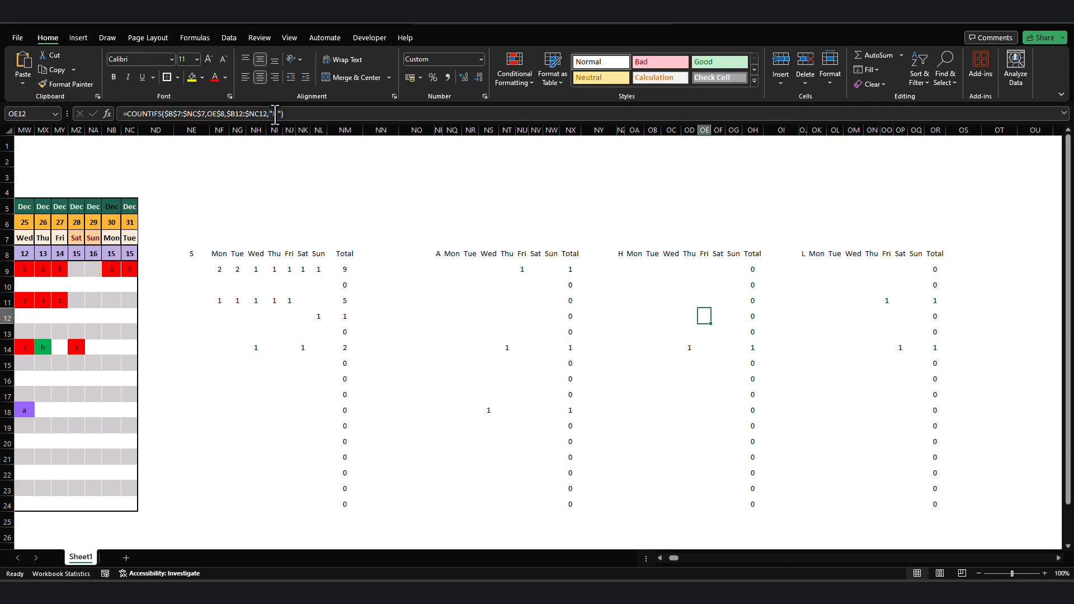
left_click(504, 315)
left_click(289, 284)
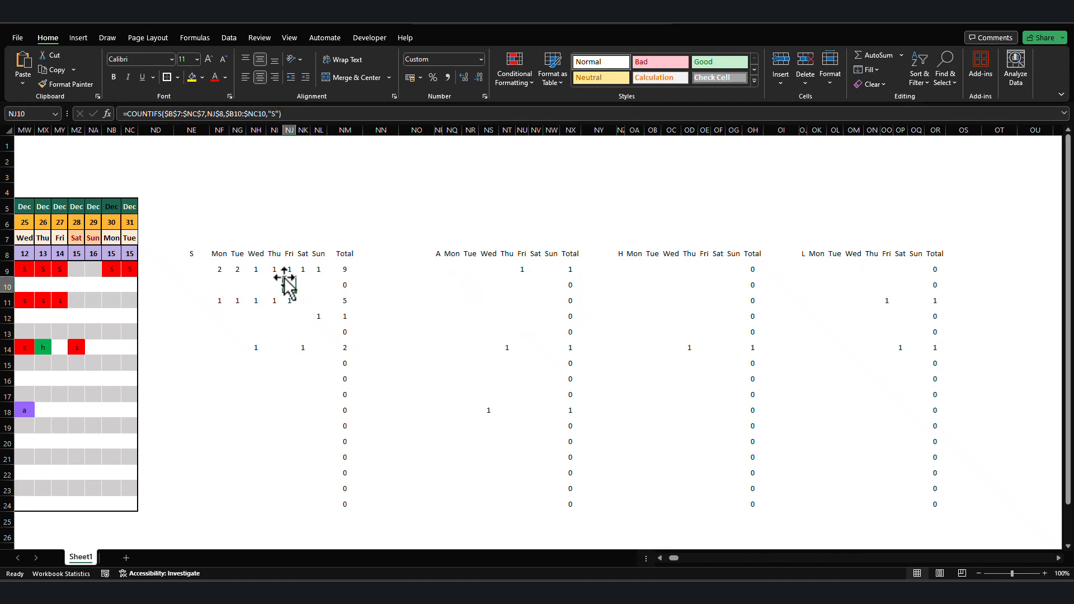
left_click(253, 333)
left_click(589, 367)
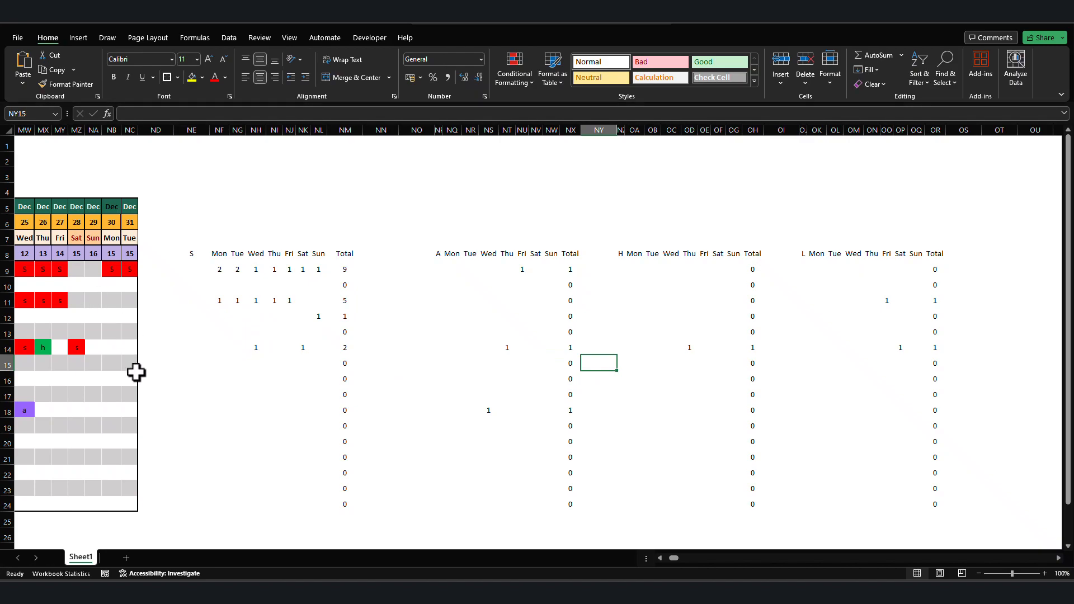
Enter L in cell NC19 as a test, check the Tuesday count in OL19, and clear the entry.
left_click(123, 429)
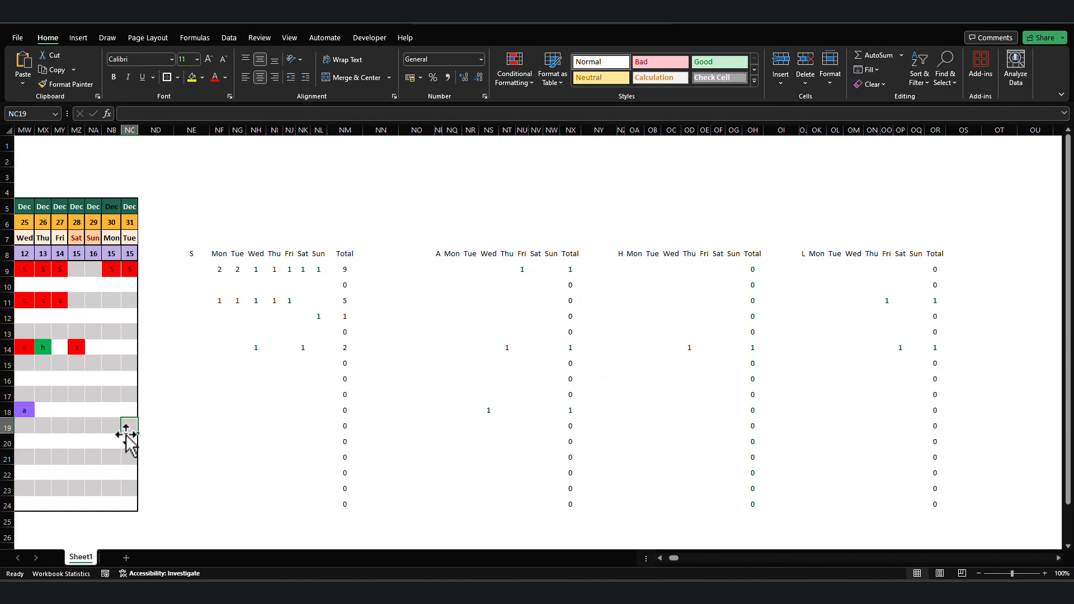
type("L")
left_click(118, 457)
left_click(131, 431)
left_click(833, 425)
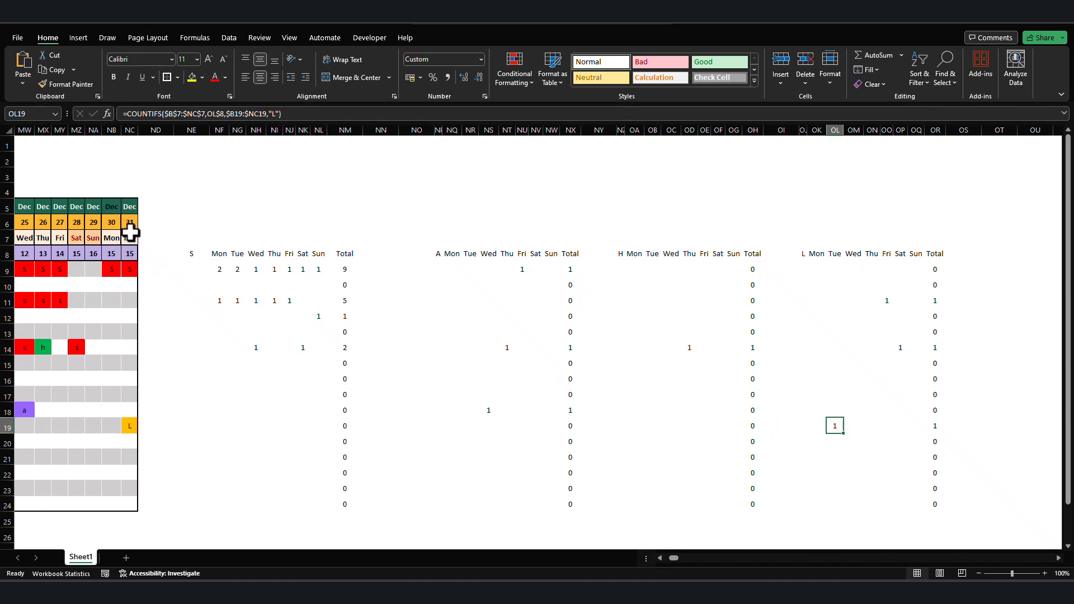
left_click(130, 426)
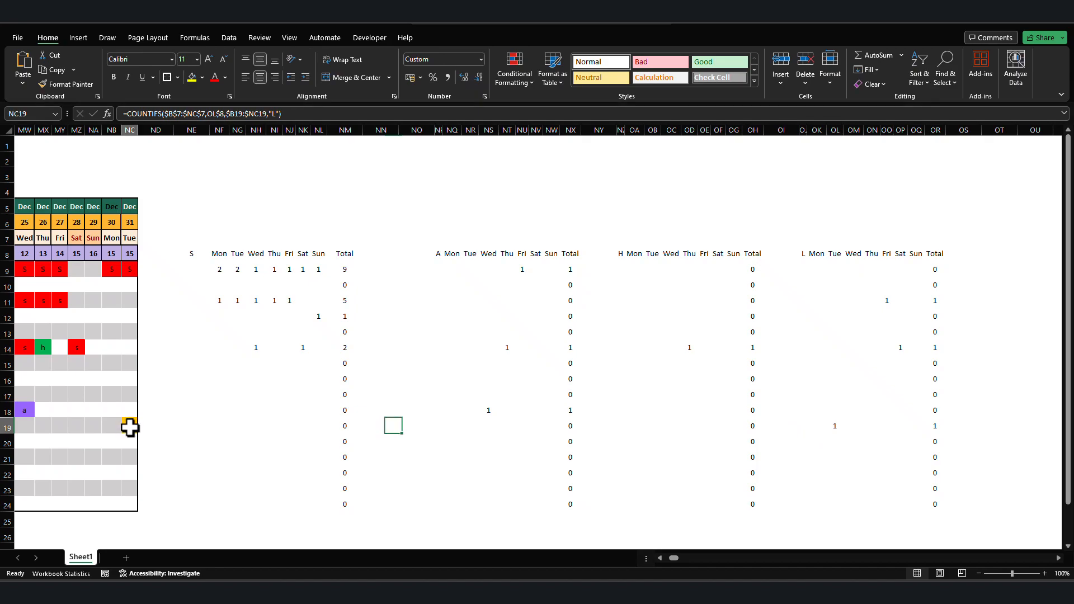
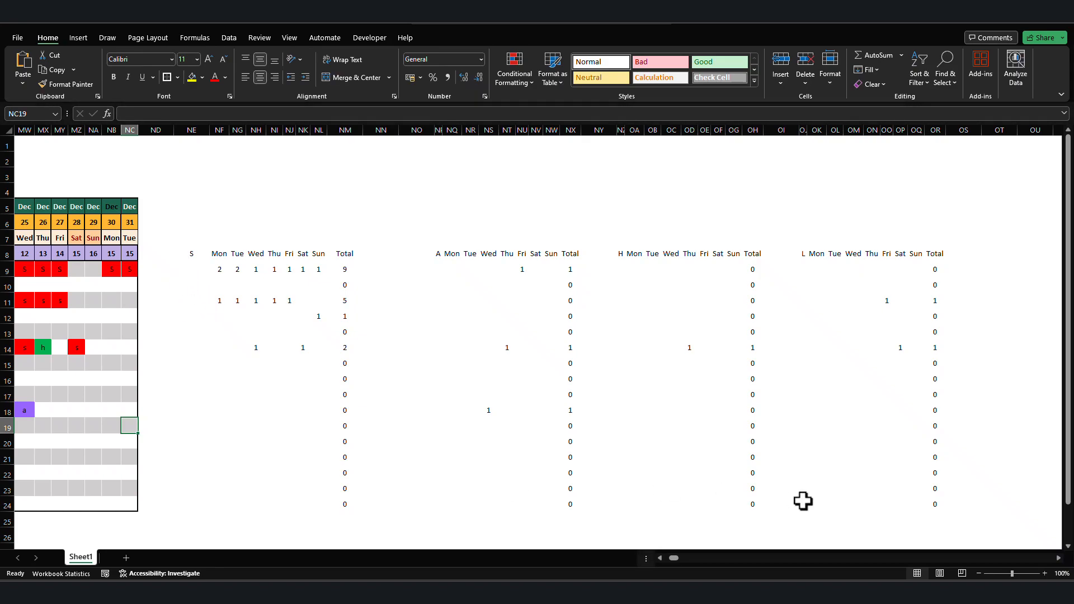
Freeze the panes at cell B9 so the date header rows and the employee column stay in view.
left_click_drag(672, 556, 648, 556)
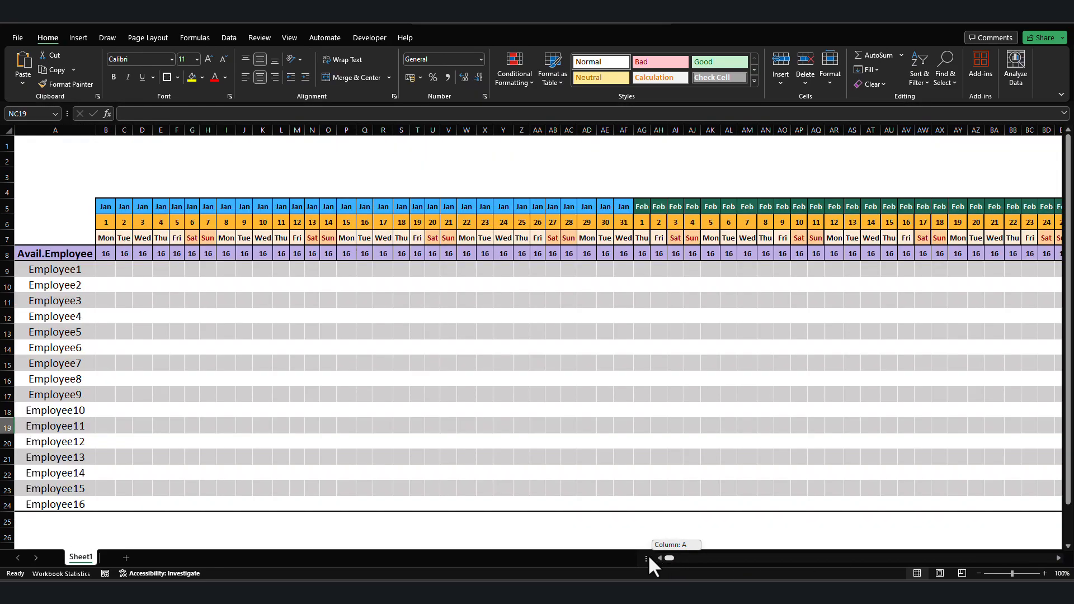
left_click(101, 270)
left_click(281, 37)
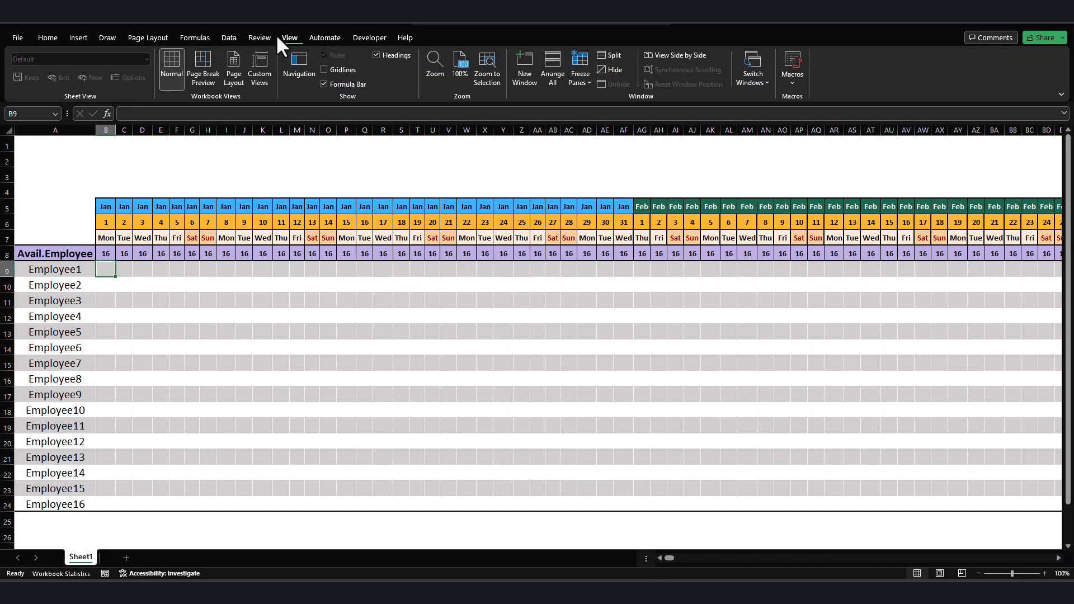
left_click(580, 82)
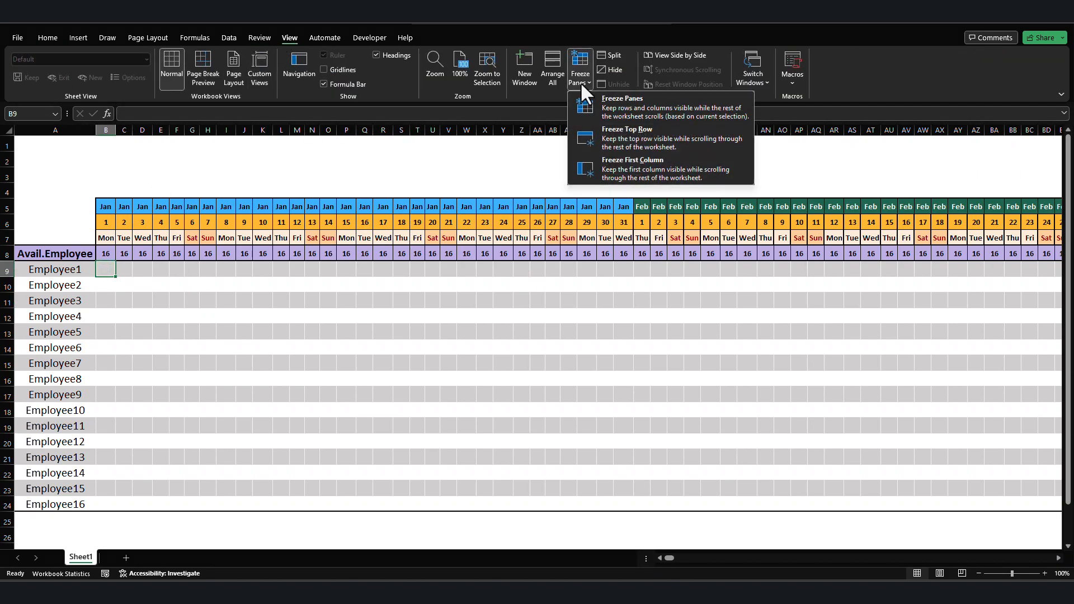
left_click(661, 112)
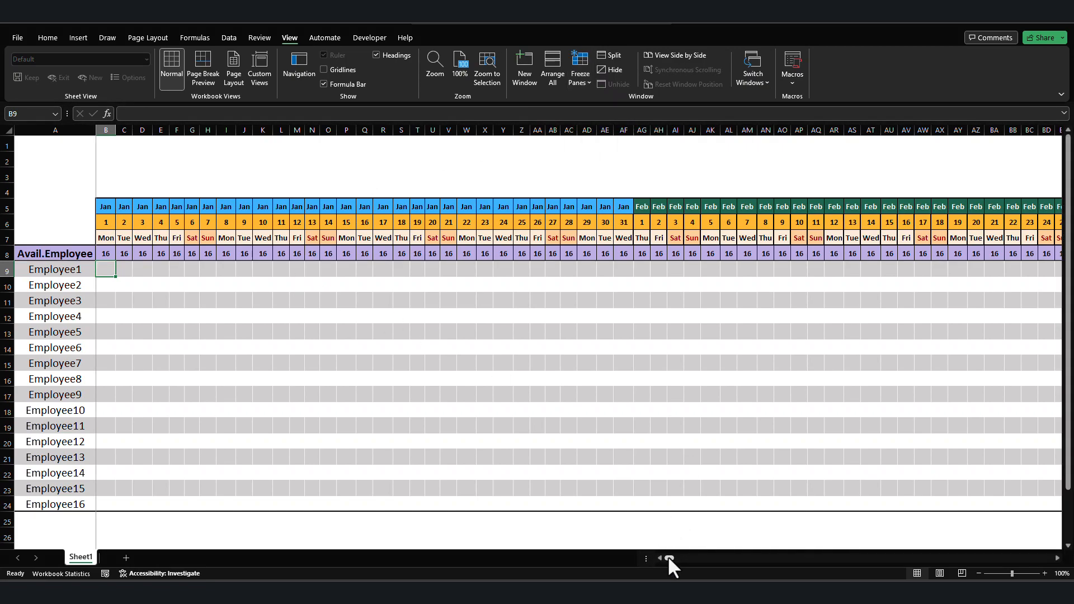
Switch the worksheet gridlines on and off repeatedly to compare the look, leaving them hidden.
mouse_move(669, 559)
left_mouse_down()
mouse_move(683, 558)
mouse_move(674, 558)
left_mouse_up()
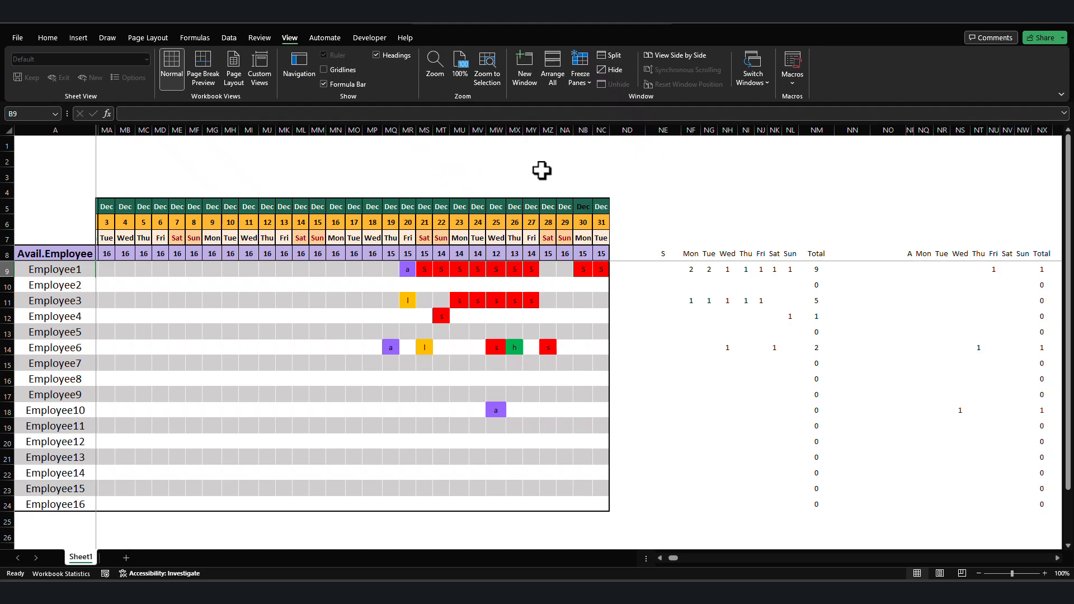
left_click(428, 156)
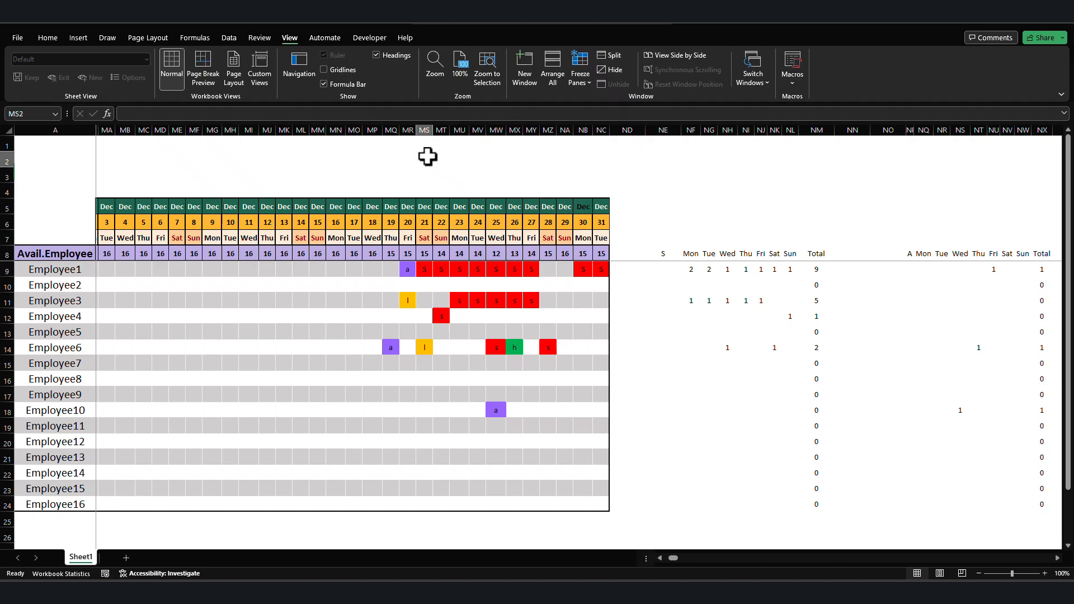
left_click(332, 68)
left_click(333, 68)
left_click(333, 68)
left_click(333, 68)
left_click(333, 68)
left_click(334, 69)
left_click(333, 69)
left_click(334, 68)
Merge and center cells NE5 to NE8 holding the S label.
scroll(1057, 557, "right", 9)
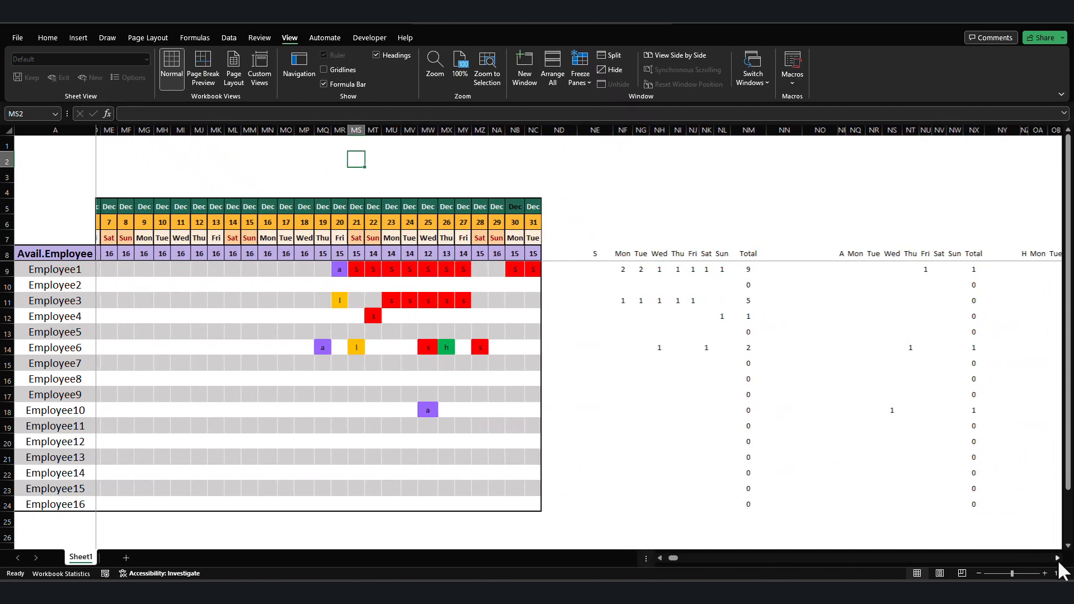
scroll(1058, 563, "right", 10)
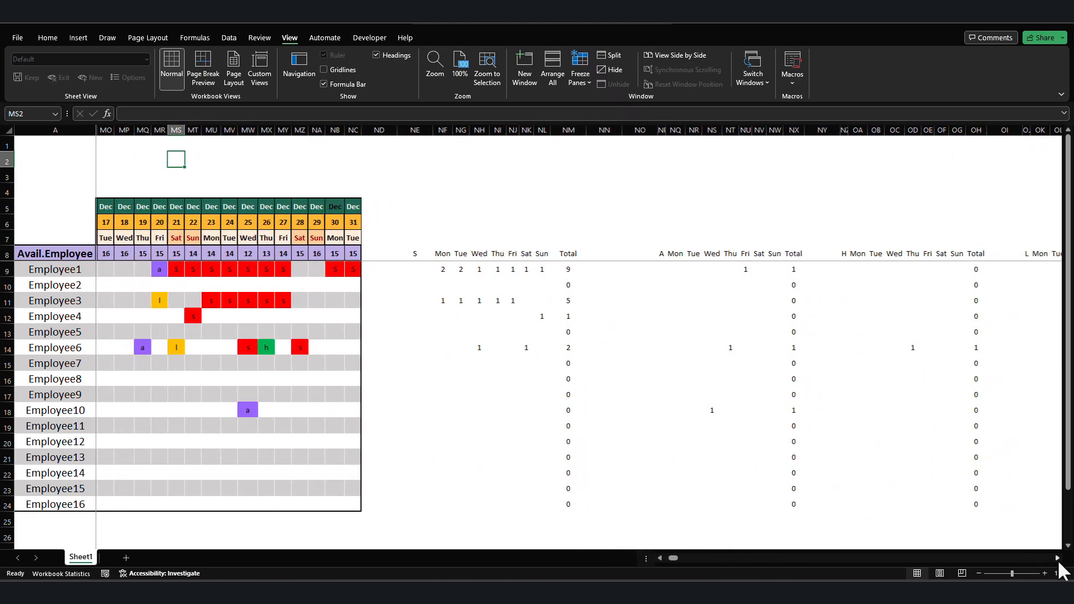
scroll(1058, 563, "right", 5)
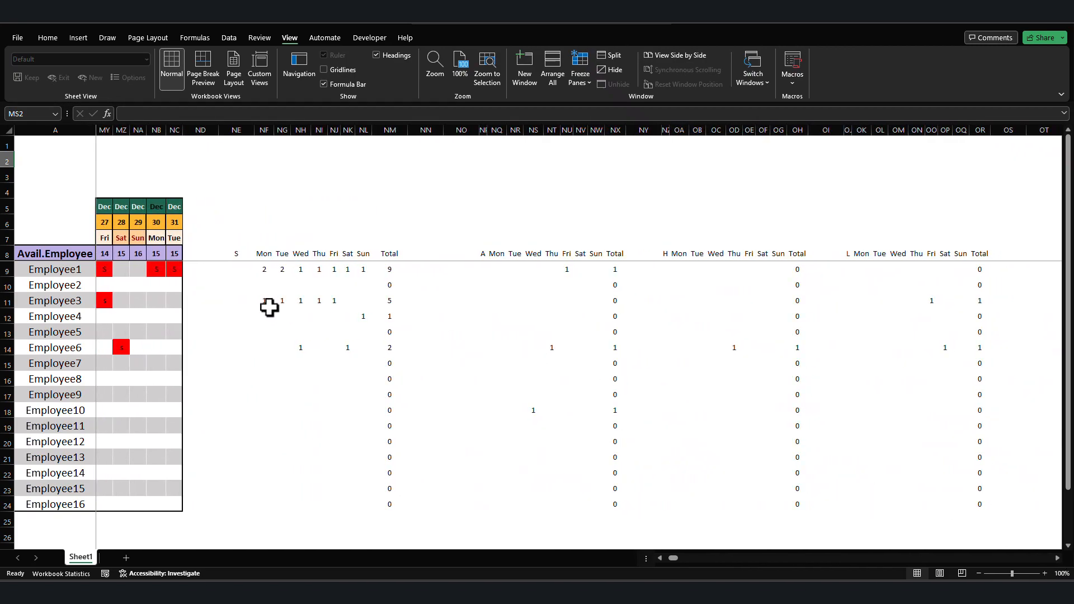
left_click_drag(245, 255, 242, 208)
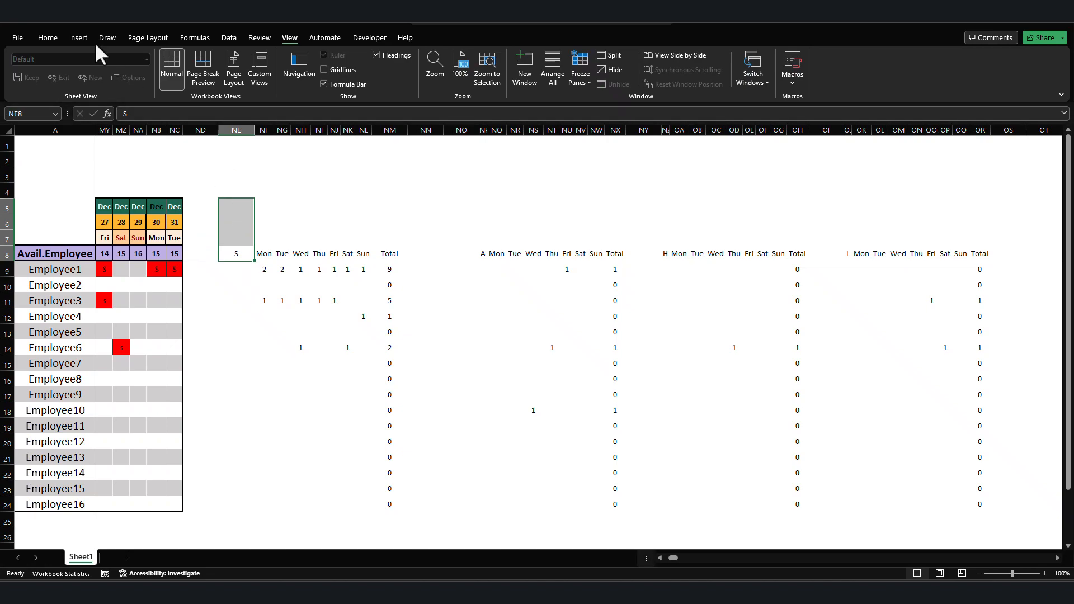
left_click(47, 40)
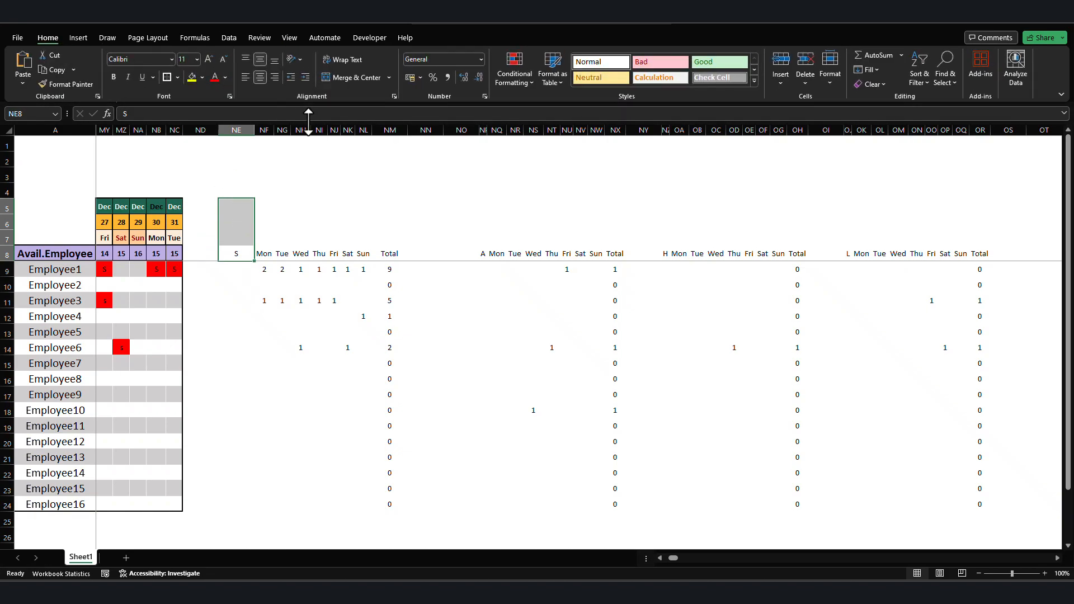
left_click(348, 78)
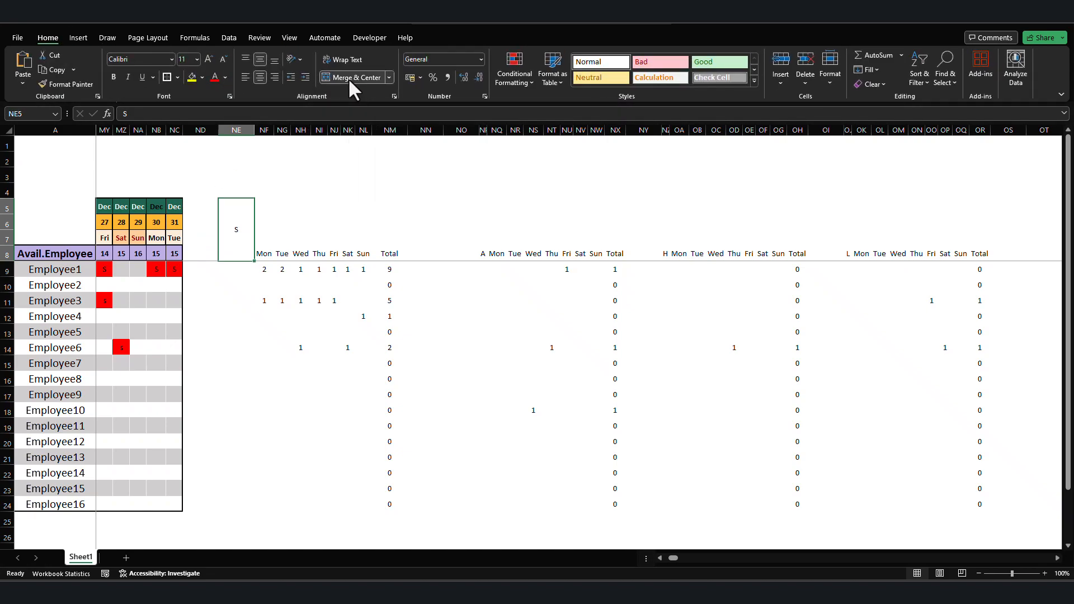
Make the S label in the merged NE5 cell bold and enlarge its font to size 72.
left_click(208, 59)
left_click(208, 59)
left_click(208, 58)
left_click(208, 58)
Merge and center rows 7 and 8 separately for each weekday header and the Total header in columns NF to NM.
left_click_drag(264, 255, 263, 239)
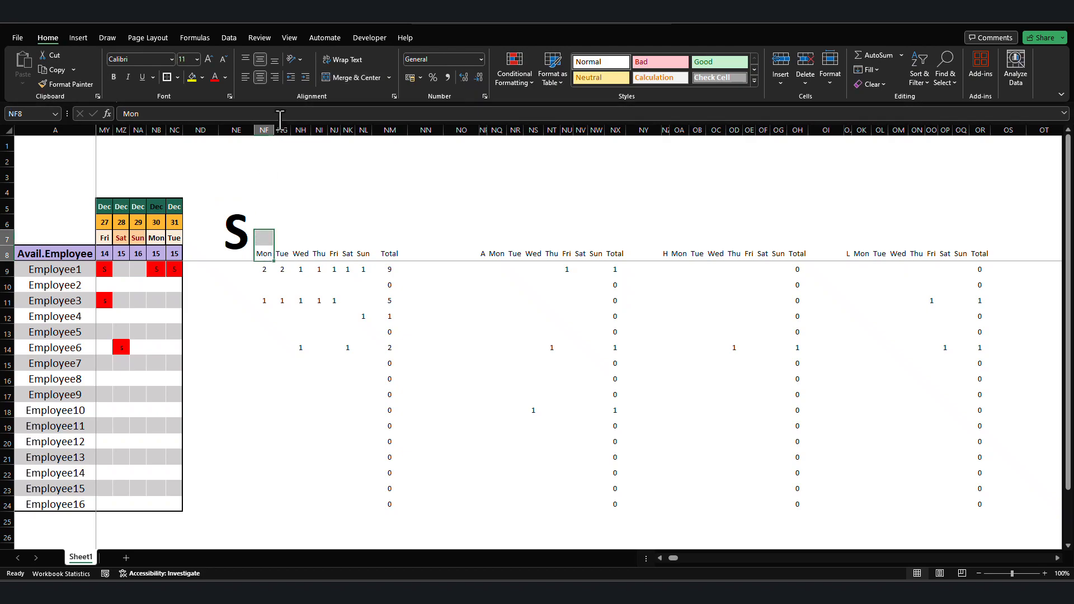
left_click(336, 77)
left_click_drag(283, 254, 384, 230)
left_click(336, 78)
left_click(347, 78)
left_click(346, 78)
left_click(347, 77)
left_click(347, 78)
left_click(343, 78)
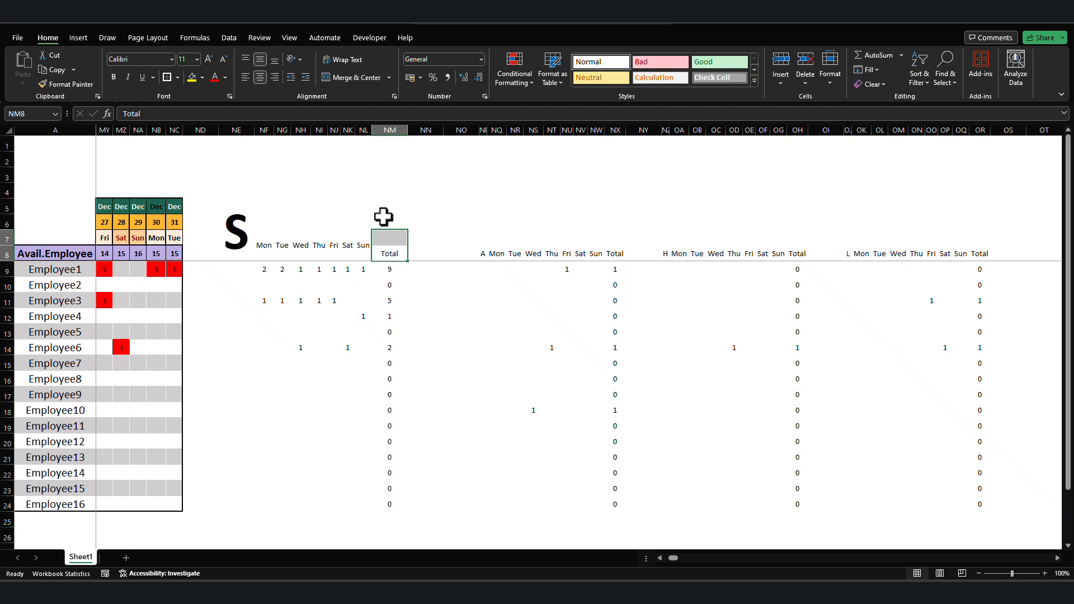
left_click(345, 78)
Fill cells NF5 to NM5 and the S label cell with light blue.
left_click(259, 220)
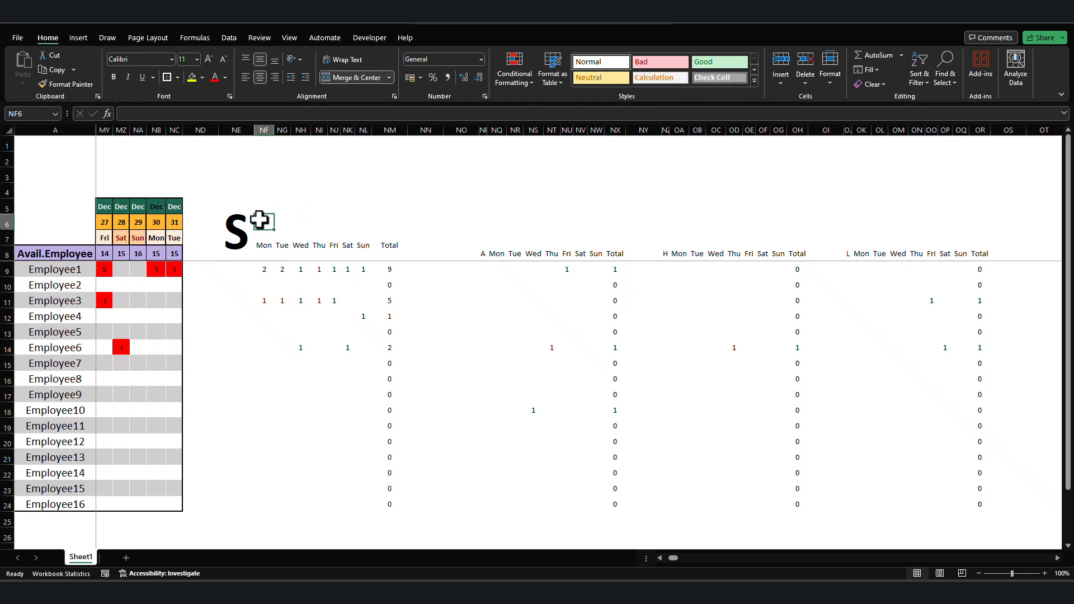
left_click_drag(269, 221, 373, 217)
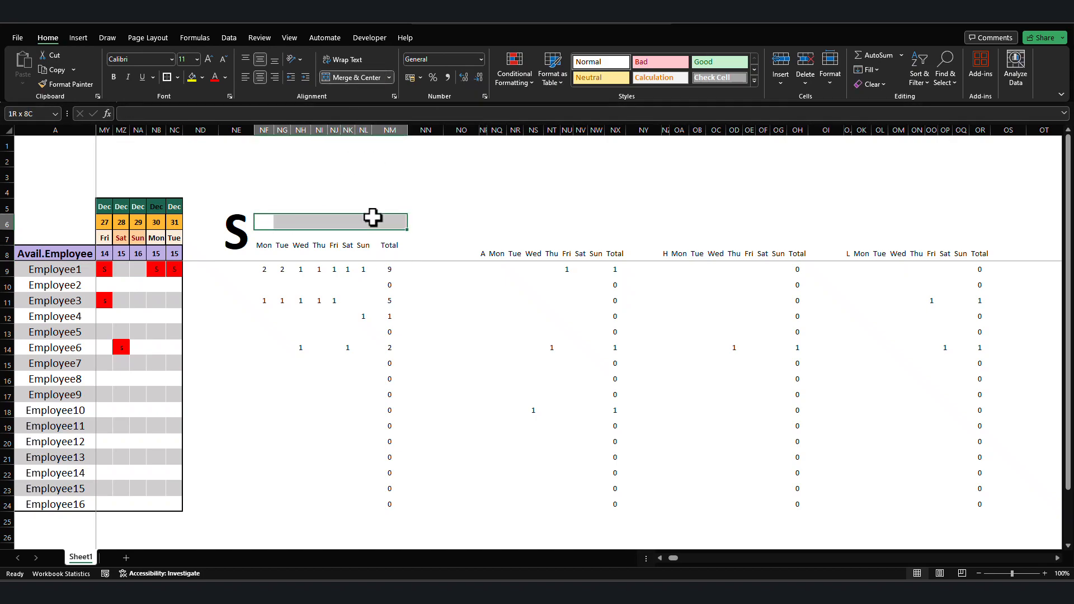
left_click(257, 207)
left_click_drag(257, 207, 387, 202)
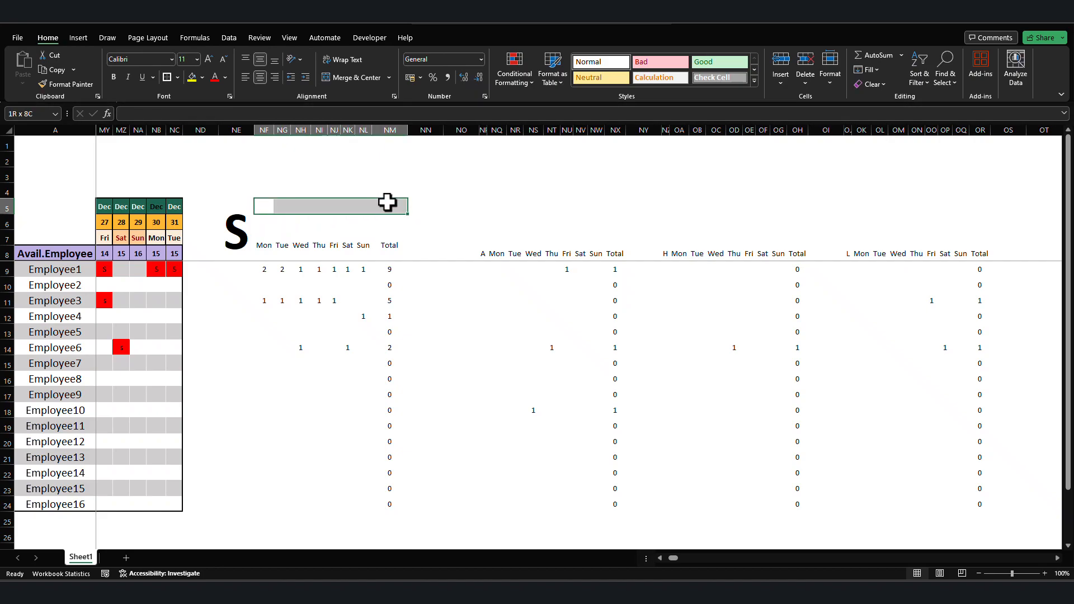
left_click(202, 77)
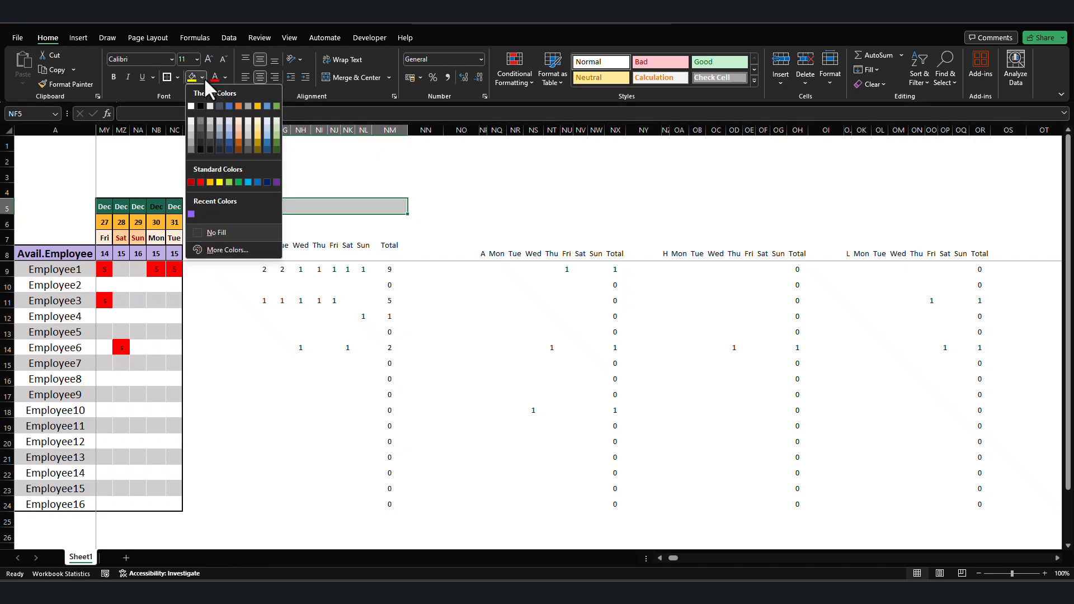
left_click(226, 126)
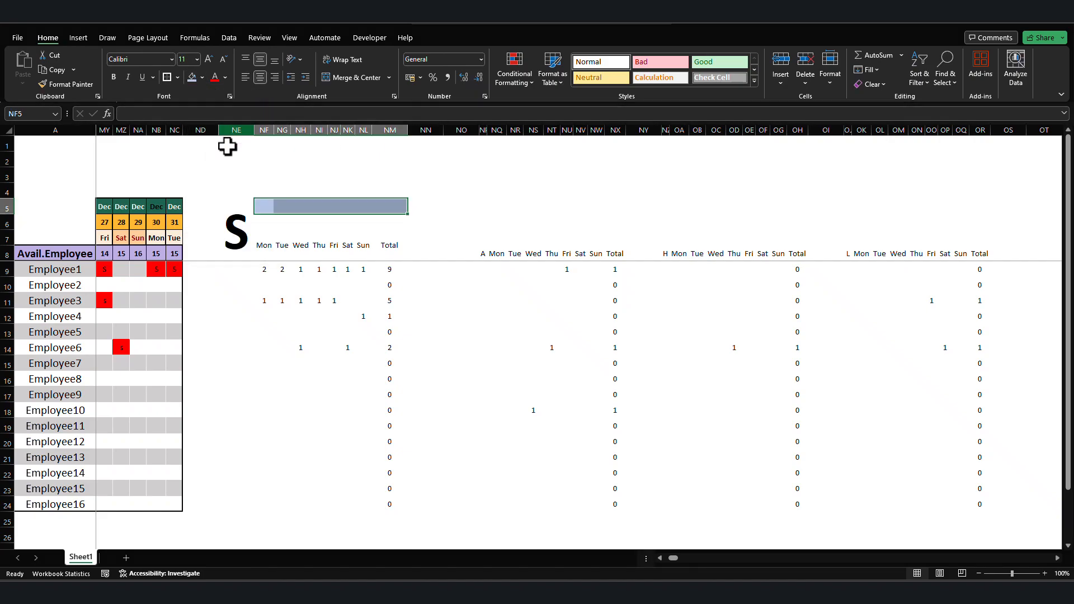
left_click(233, 212)
left_click(193, 78)
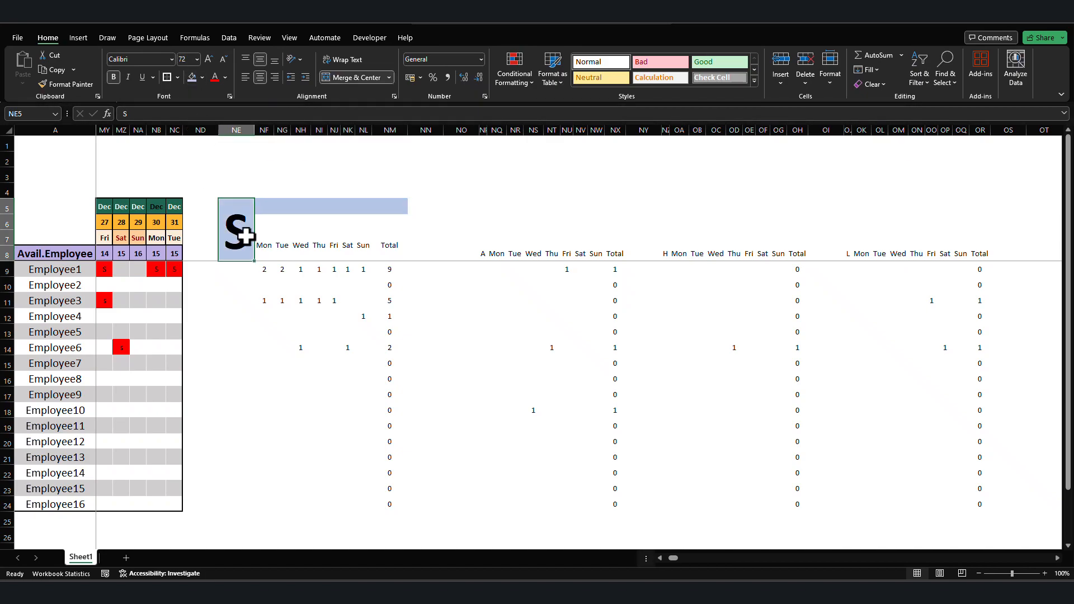
Fill cells NF6 to NM6 with the same light blue and merge and center NF5 to NM6 into one title cell.
left_click(270, 237)
left_click(237, 230)
left_click(281, 253)
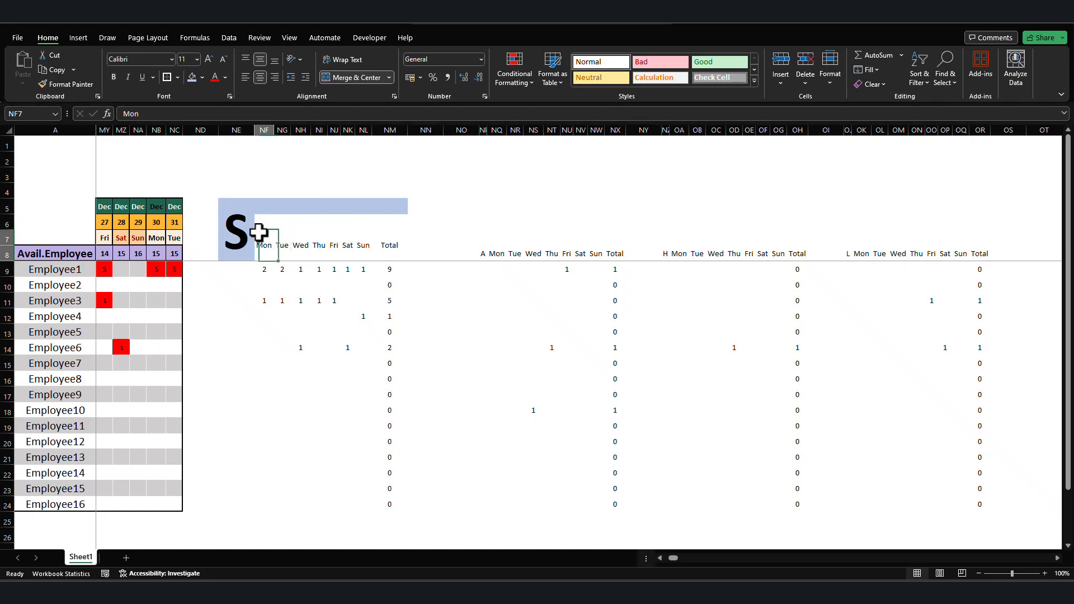
left_click_drag(259, 224, 408, 216)
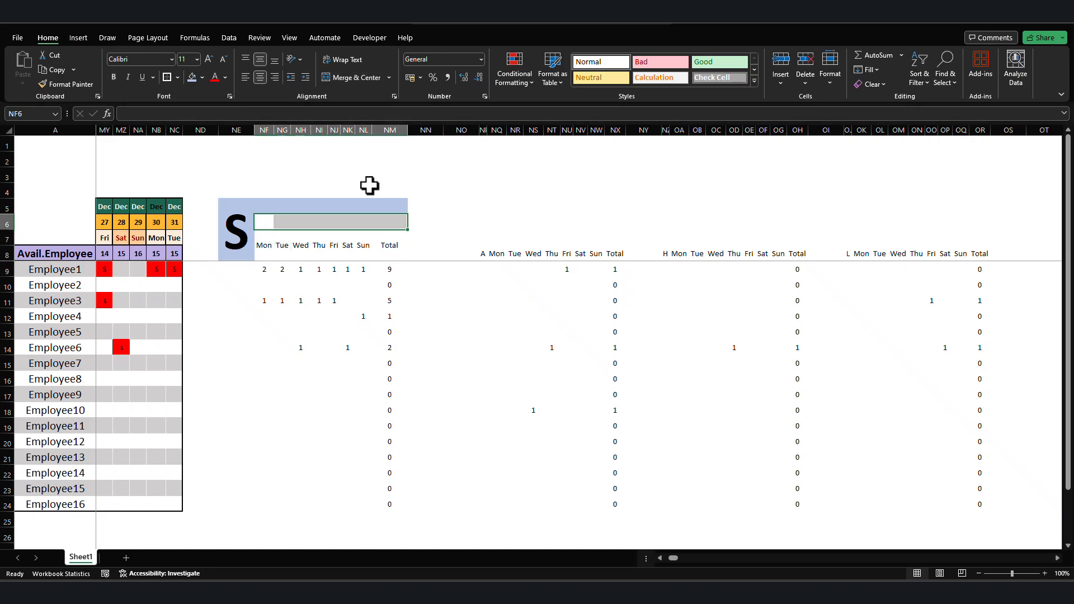
left_click(192, 77)
left_click(281, 258)
left_click_drag(265, 205, 406, 224)
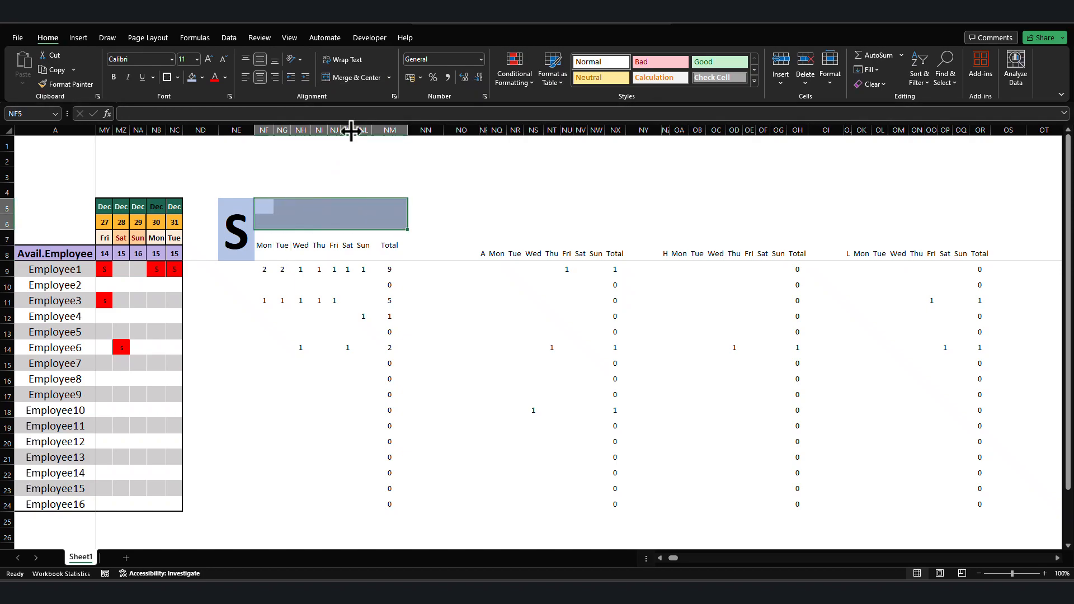
left_click(350, 78)
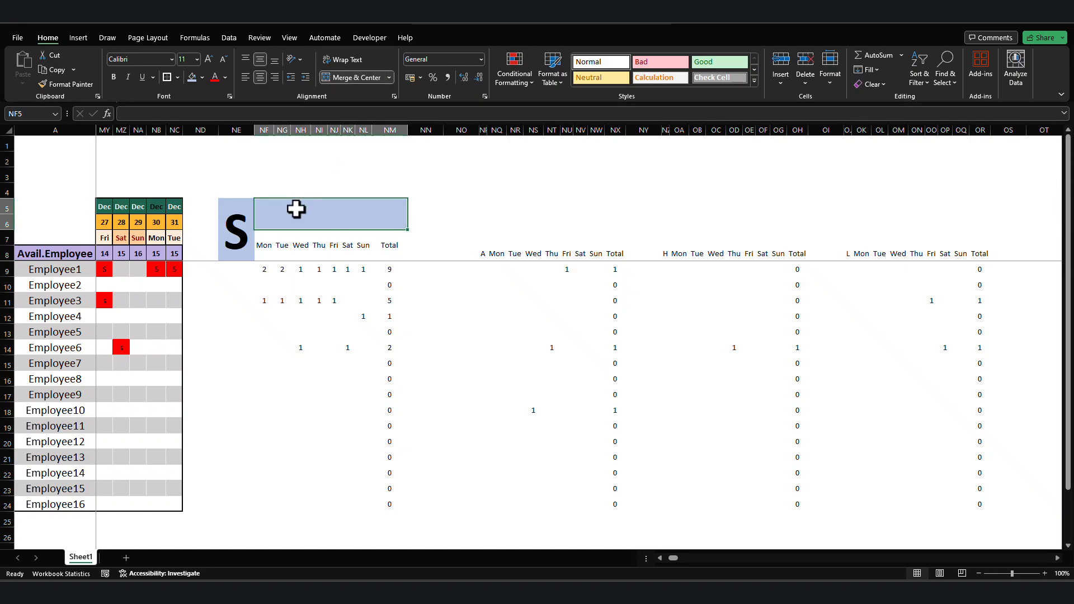
Enter the title Sickness Tracker in the merged NF5 cell, make it bold and enlarge its font.
type("s")
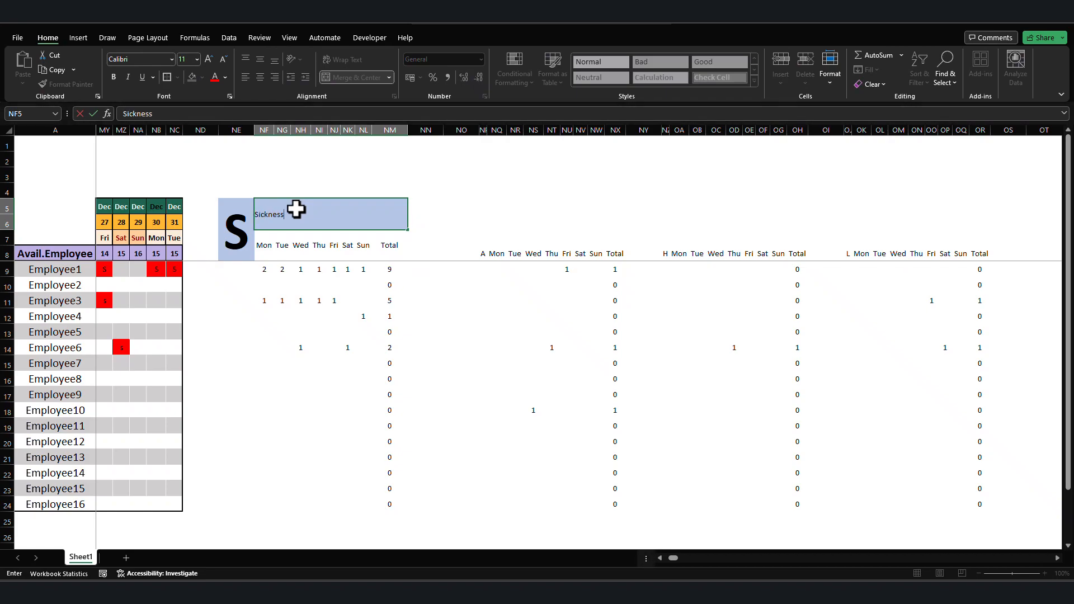
type("lckness Tracker")
key("Return")
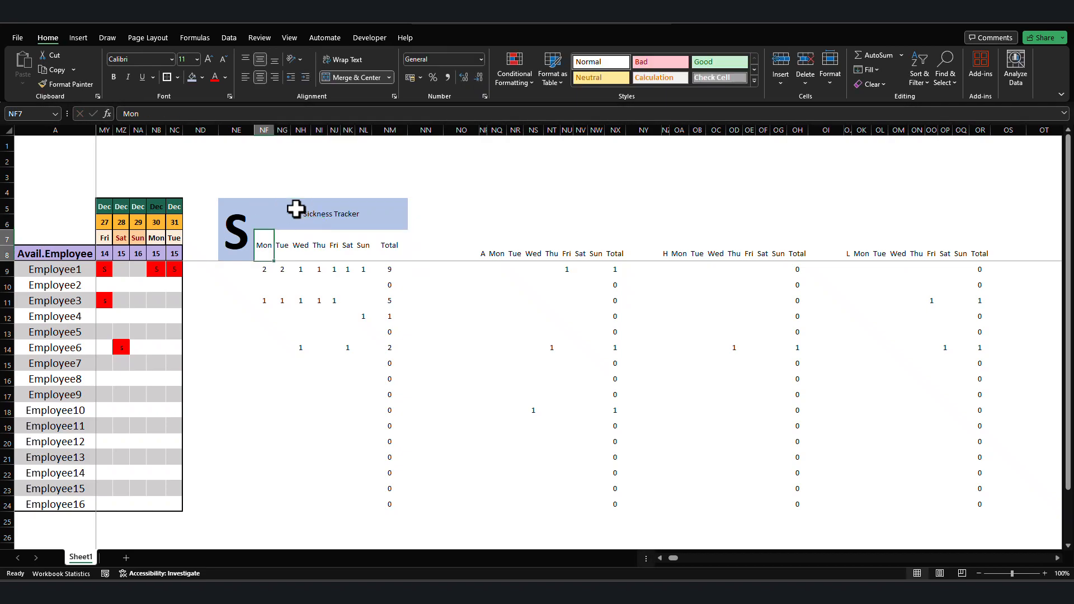
left_click(296, 209)
left_click(113, 76)
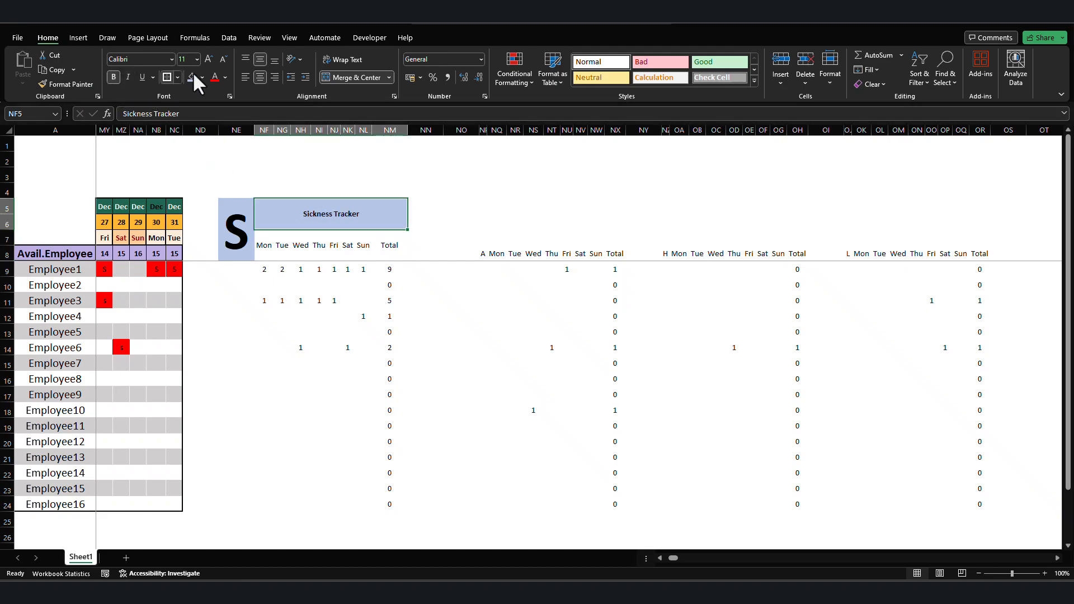
left_click(210, 61)
left_click(211, 62)
left_click(211, 61)
left_click(264, 285)
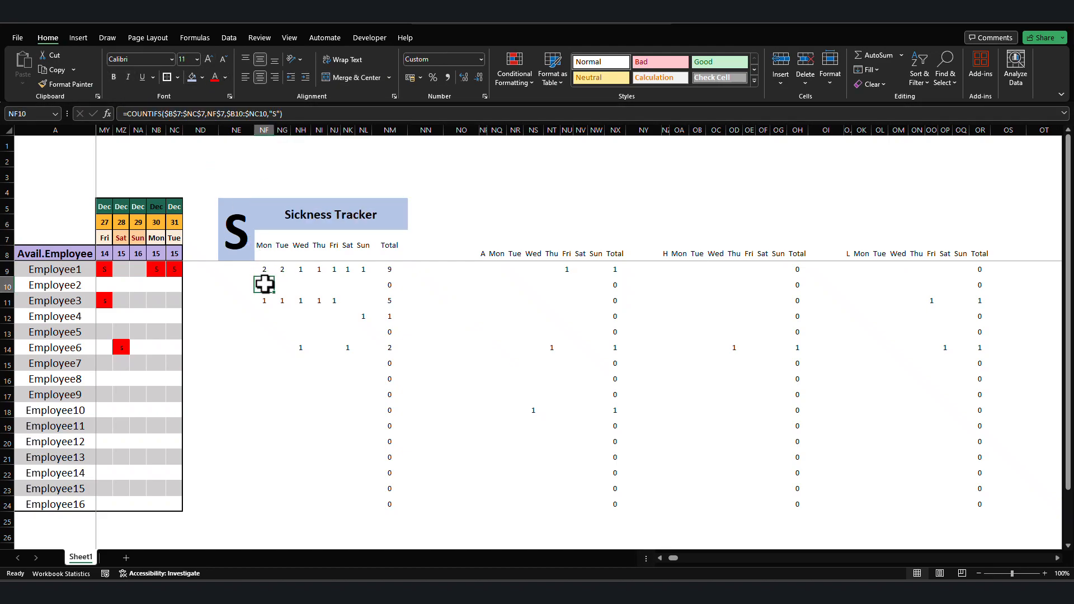
Fill the Sat and Sun headers of the Sickness Tracker with a custom mauve color.
left_click(269, 245)
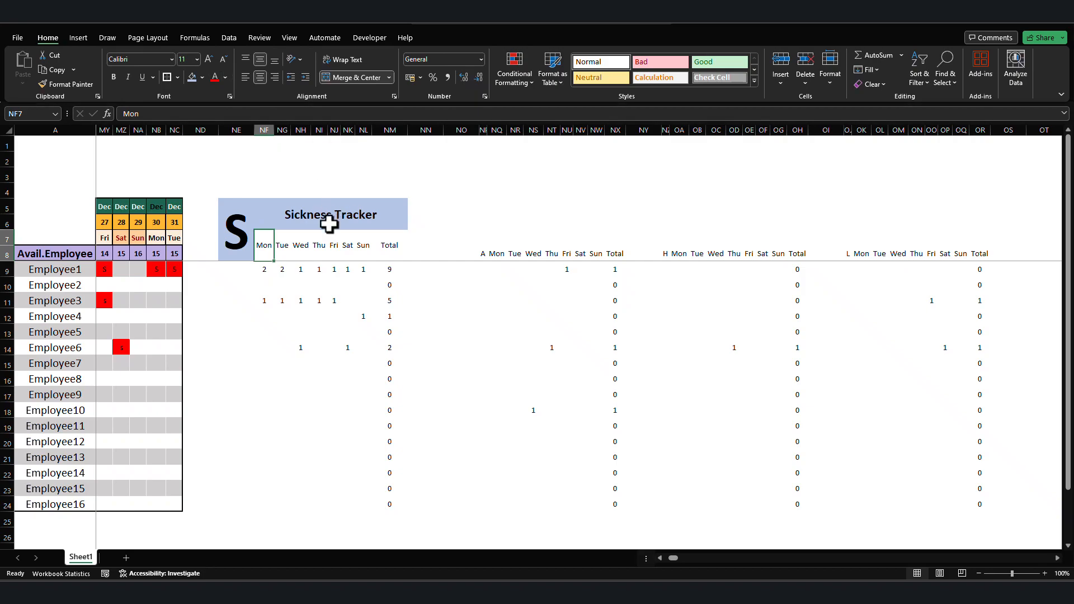
left_click(353, 247)
left_click_drag(352, 246, 358, 251)
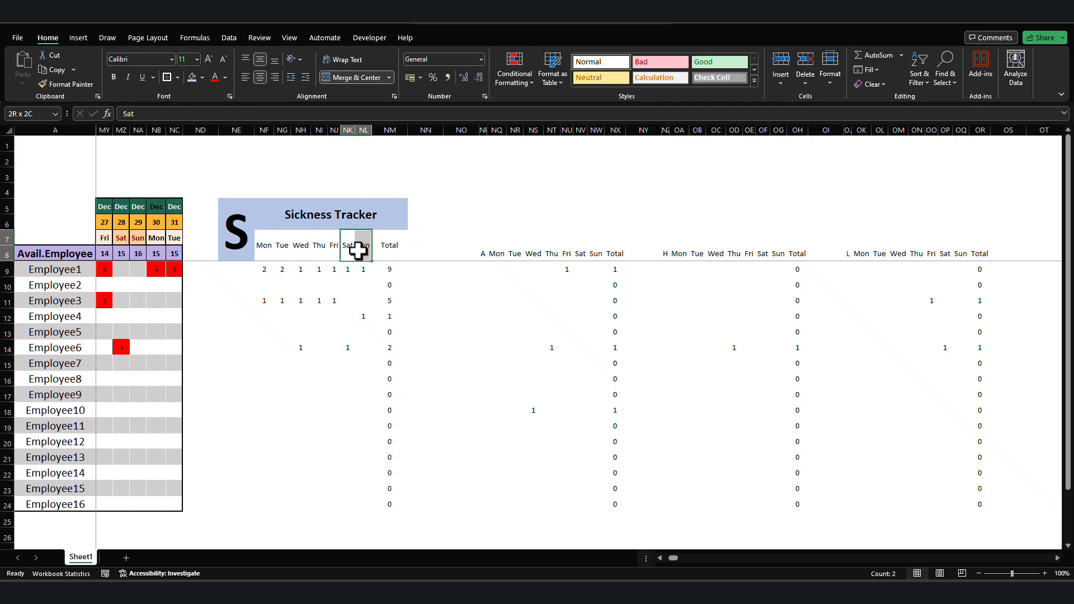
left_click(202, 77)
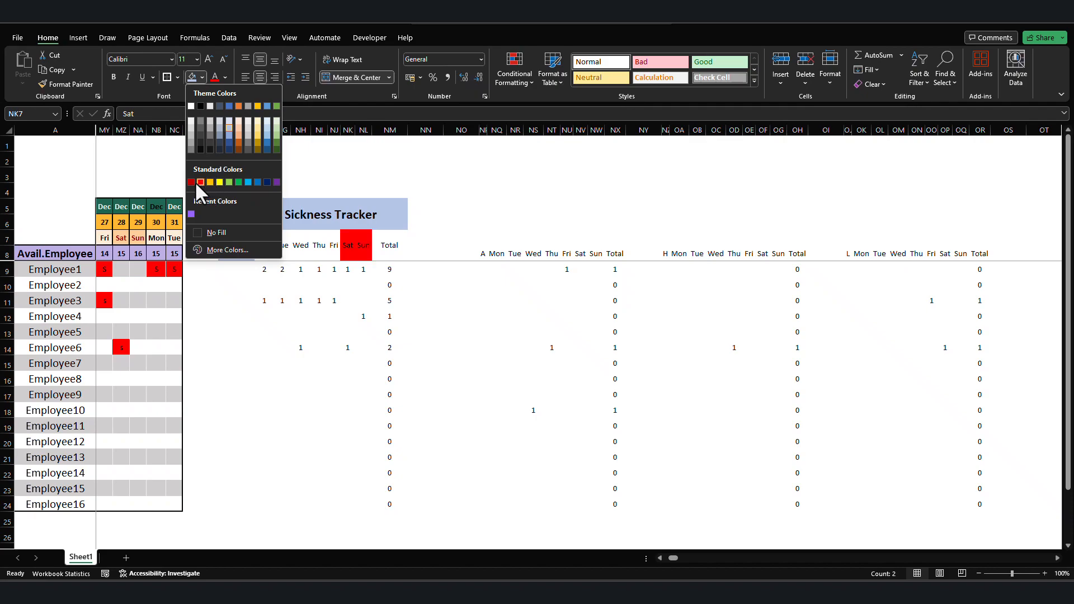
left_click(242, 253)
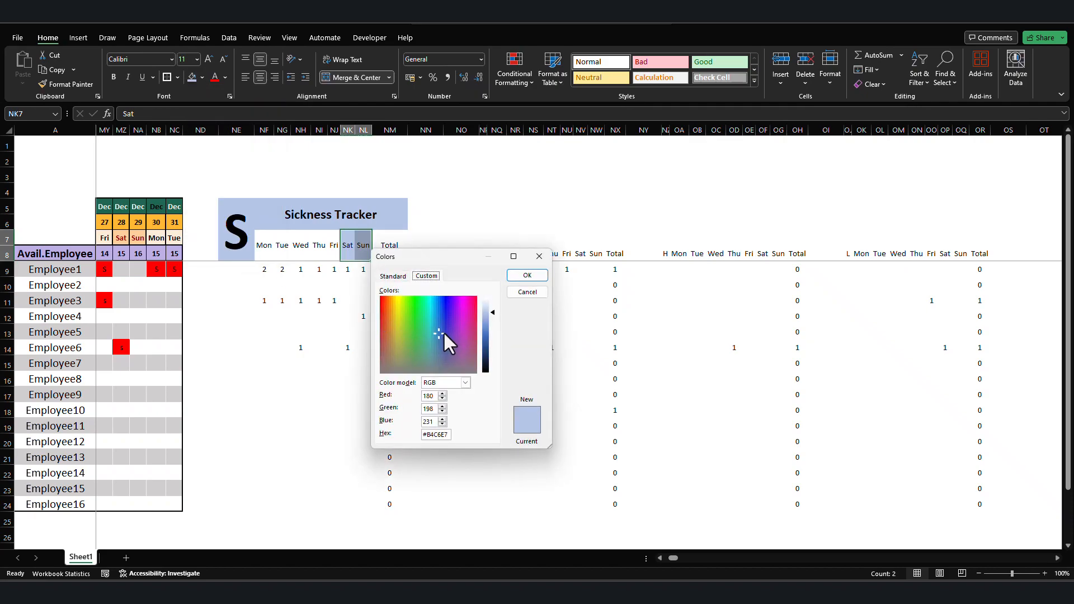
left_click_drag(467, 333, 468, 348)
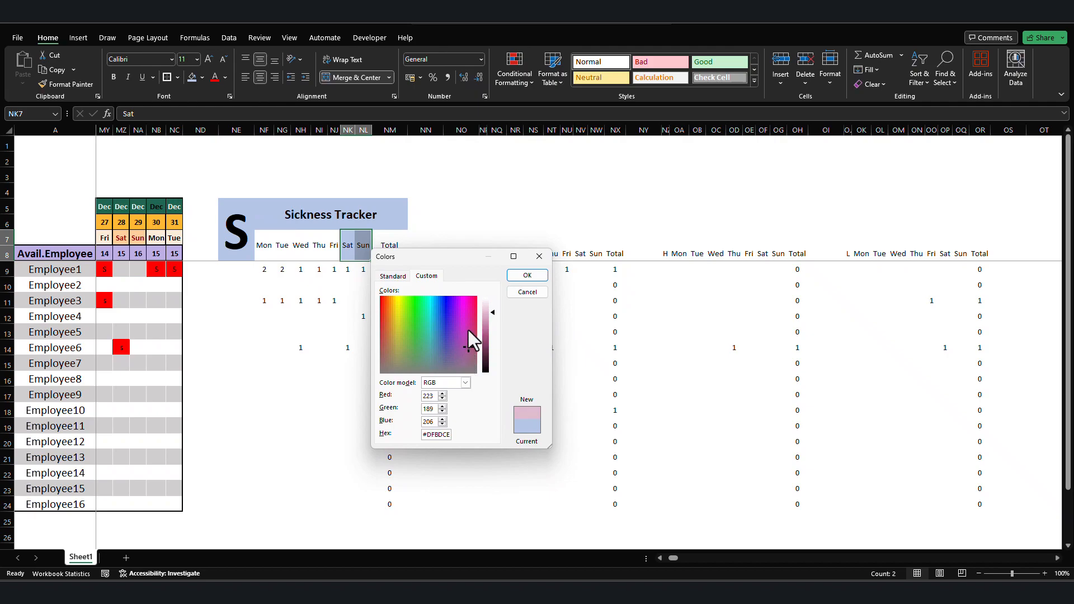
left_click(520, 277)
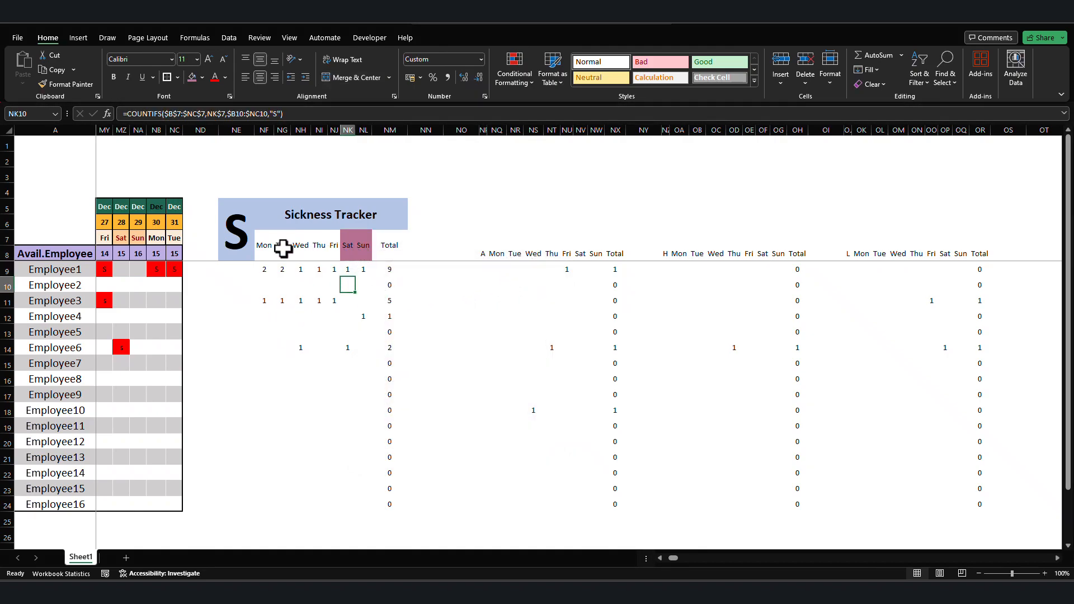
Apply all borders to the weekday and Total headers in NF7 to NM8.
left_click(262, 246)
left_click_drag(262, 246, 395, 252)
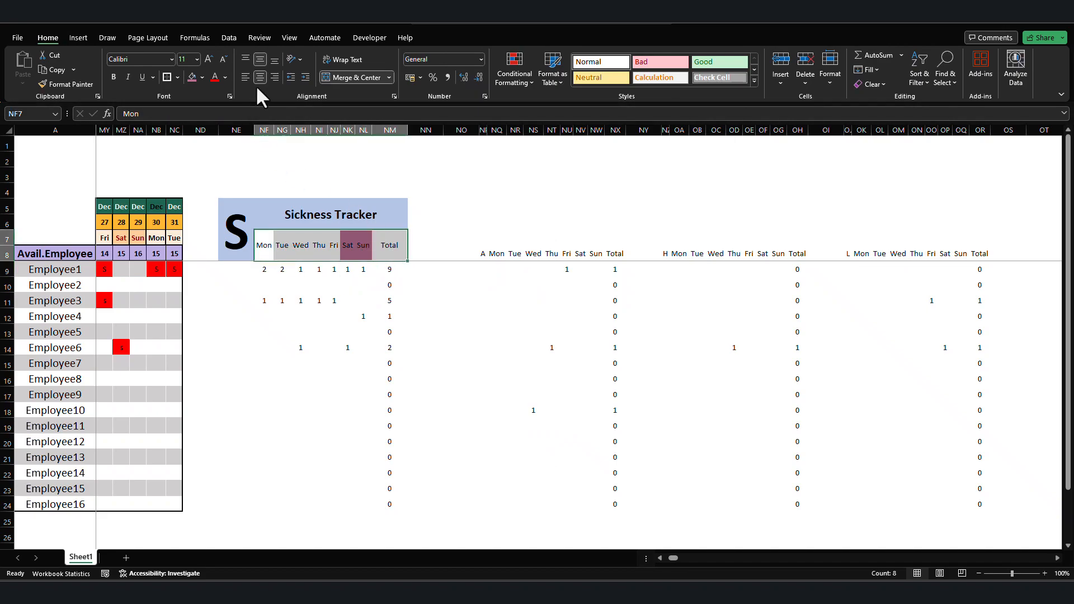
left_click(177, 77)
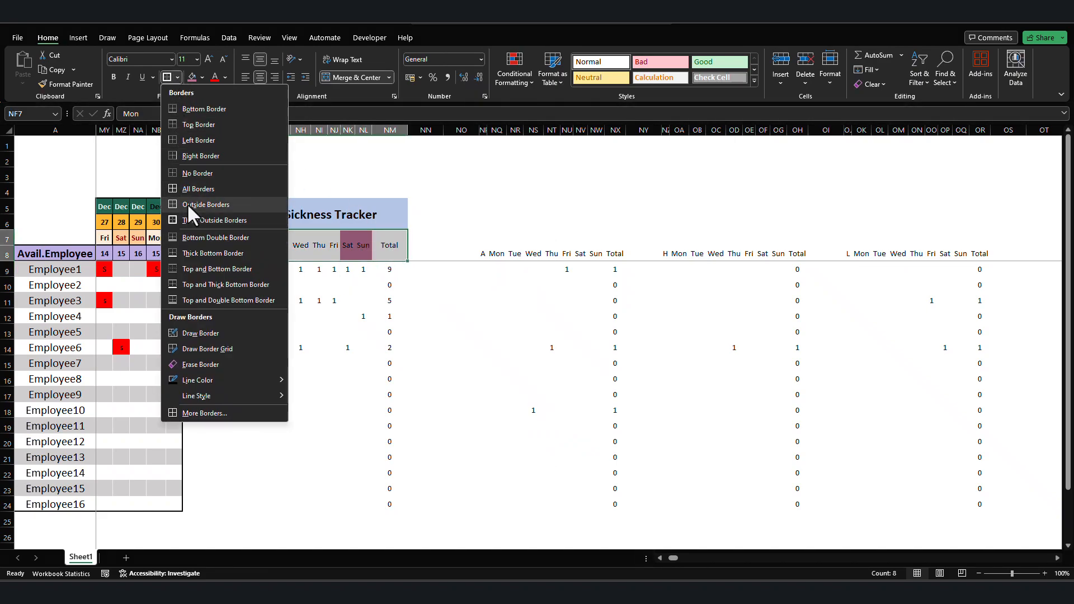
left_click(187, 188)
Tilt the Total header text in NM7 upward at an angle and make it bold.
left_click(391, 244)
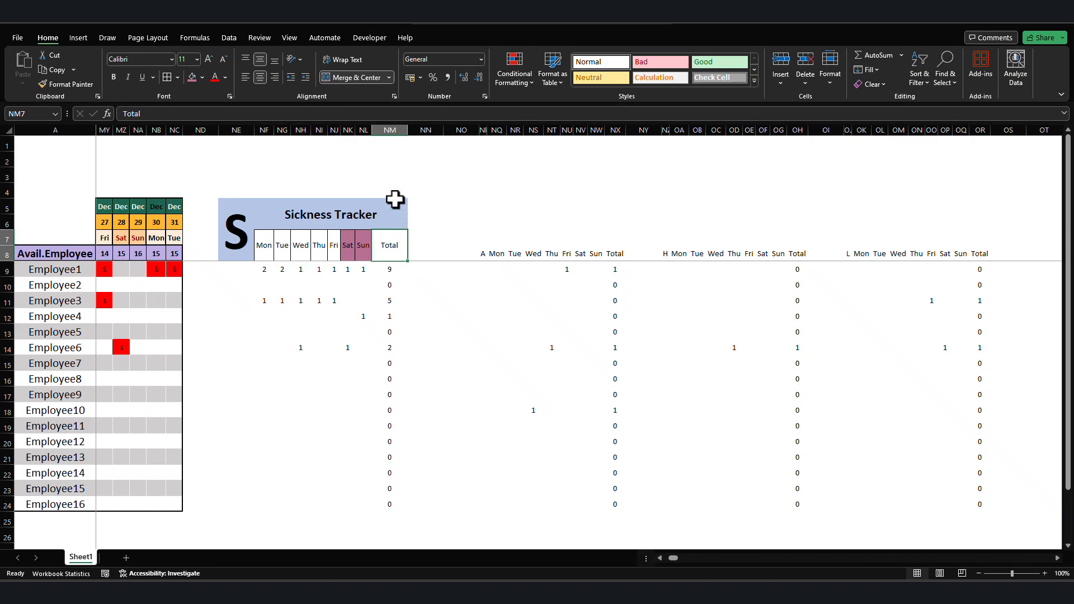
left_click(297, 60)
left_click(321, 157)
left_click_drag(586, 299, 583, 282)
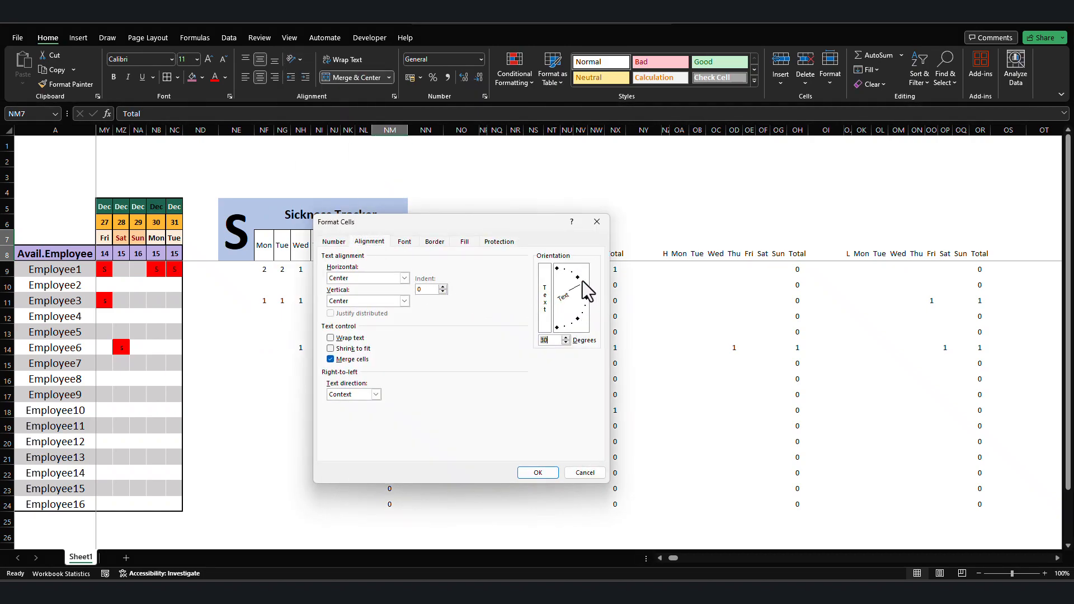
left_click(540, 475)
left_click(452, 331)
left_click(393, 257)
left_click(114, 76)
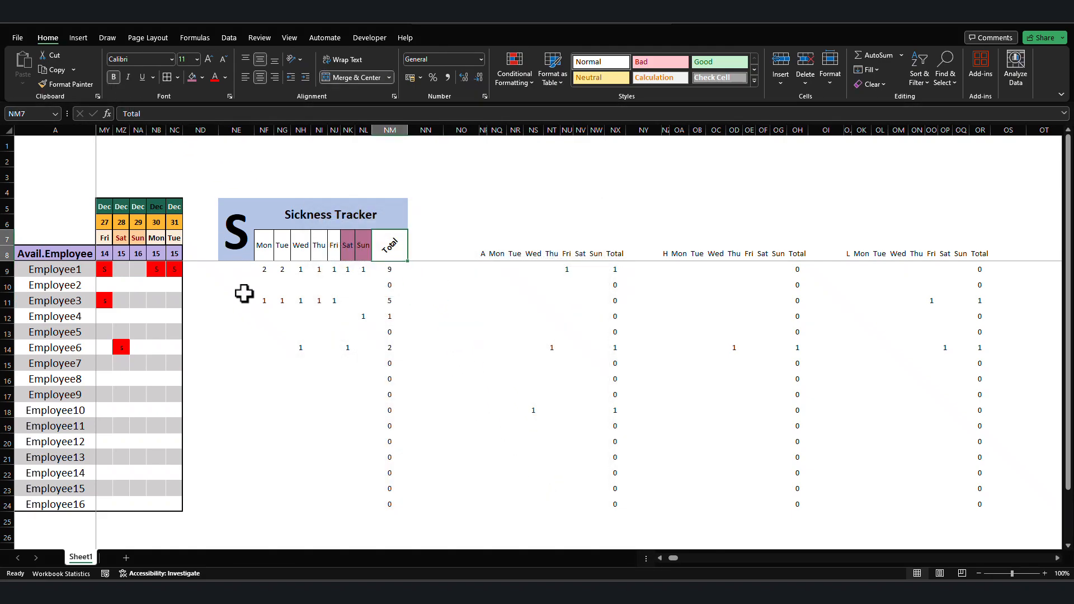
left_click(237, 316)
Enlarge the font of the Total header in NM7 to size 16.
left_click(390, 245)
left_click(223, 60)
left_click(208, 59)
left_click(461, 394)
left_click(388, 246)
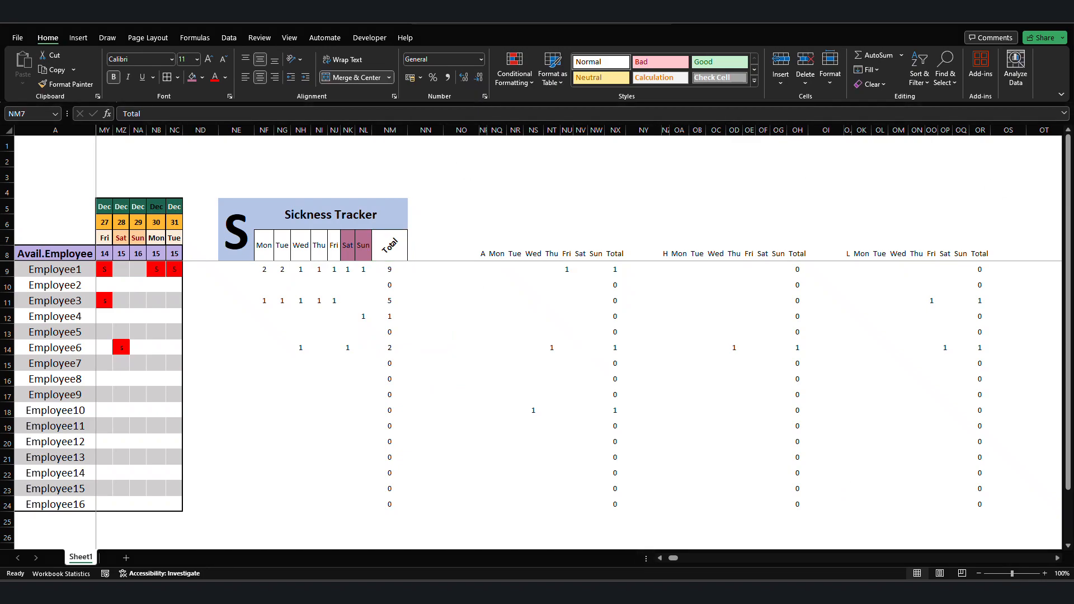
left_click(401, 255)
left_click(390, 256)
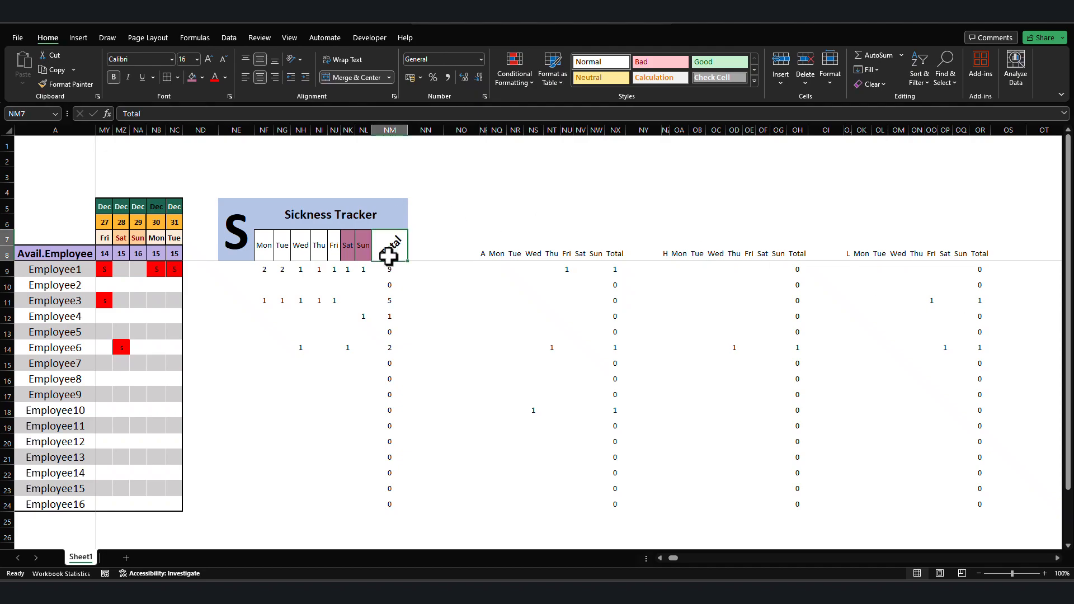
right_click(383, 250)
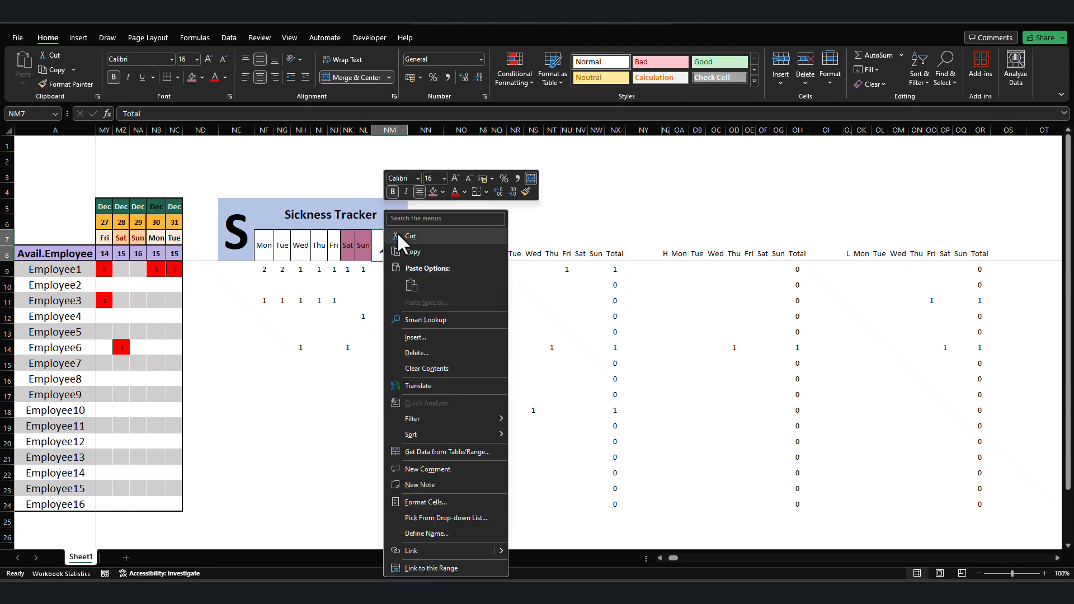
Set the text orientation of the Total header in NM7 to 35 degrees.
left_click(297, 59)
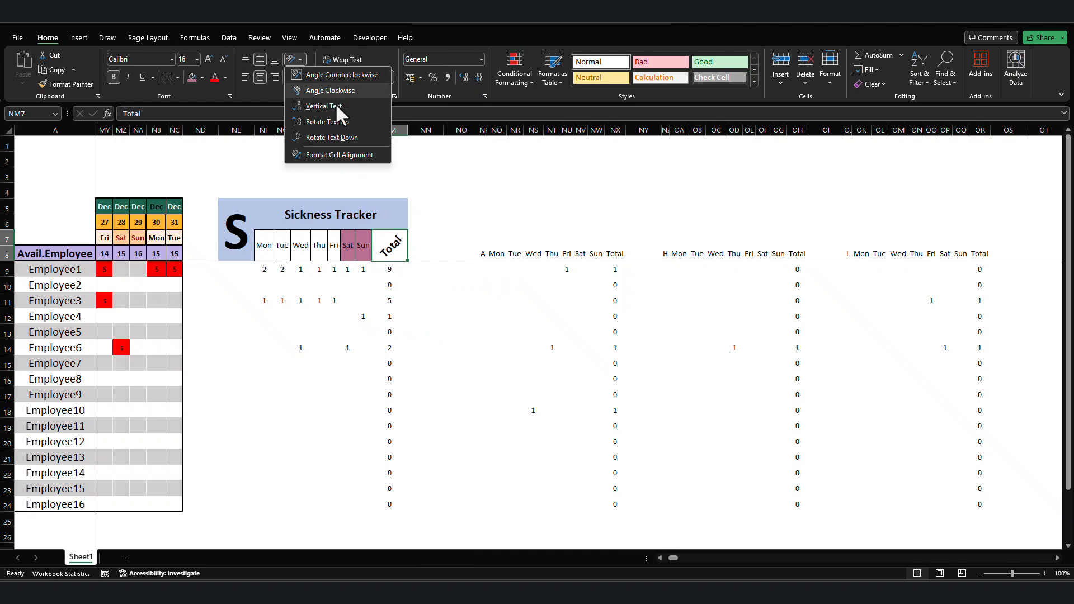
left_click(336, 155)
left_click_drag(579, 278, 581, 281)
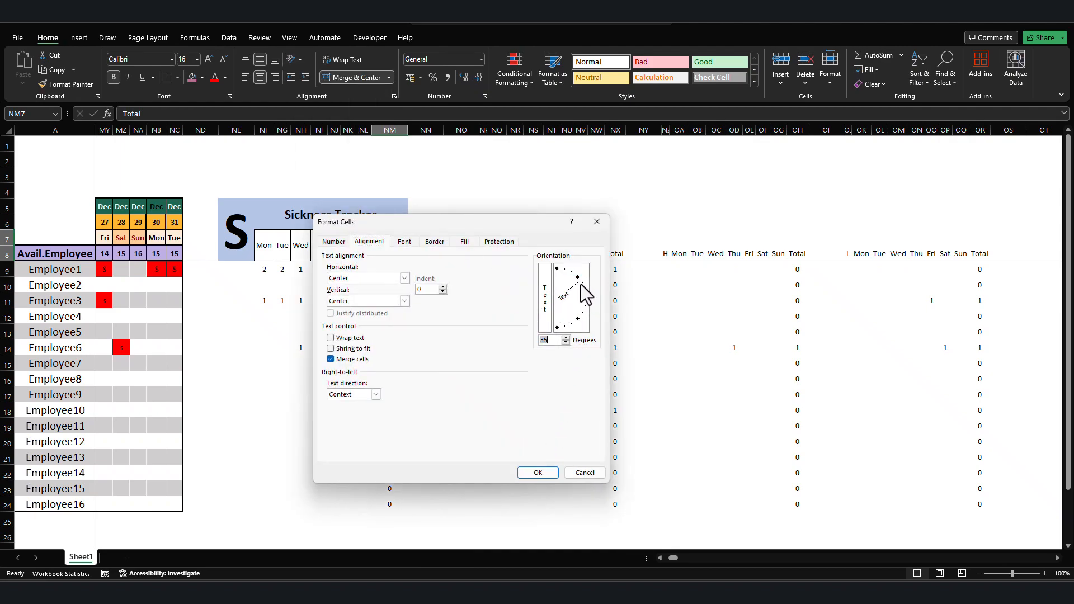
left_click(555, 470)
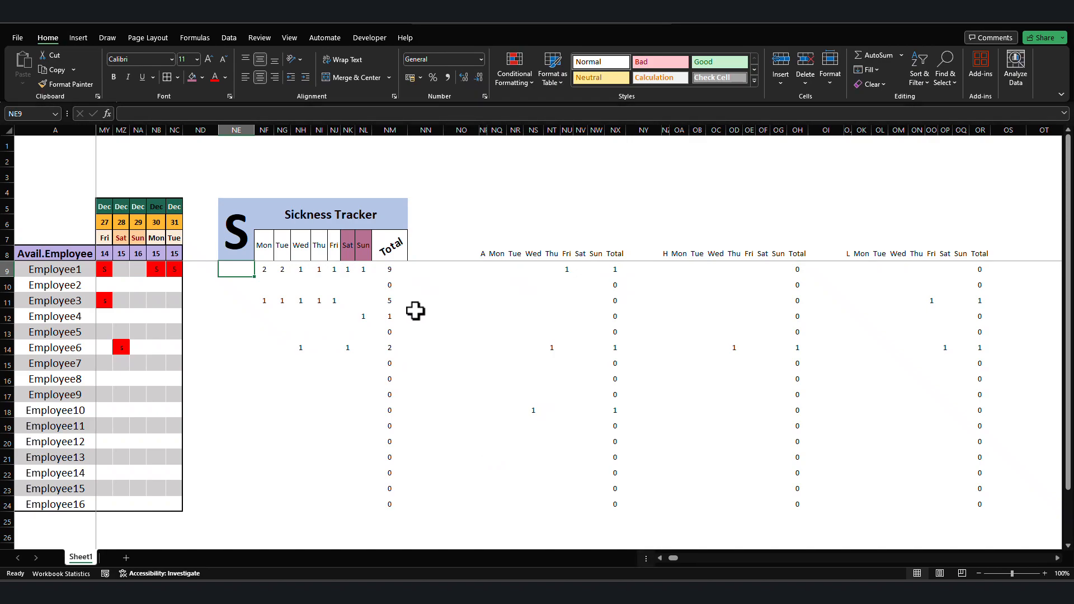
Link cell NE9 to the first employee name with the formula =A9.
type("=")
left_click(65, 270)
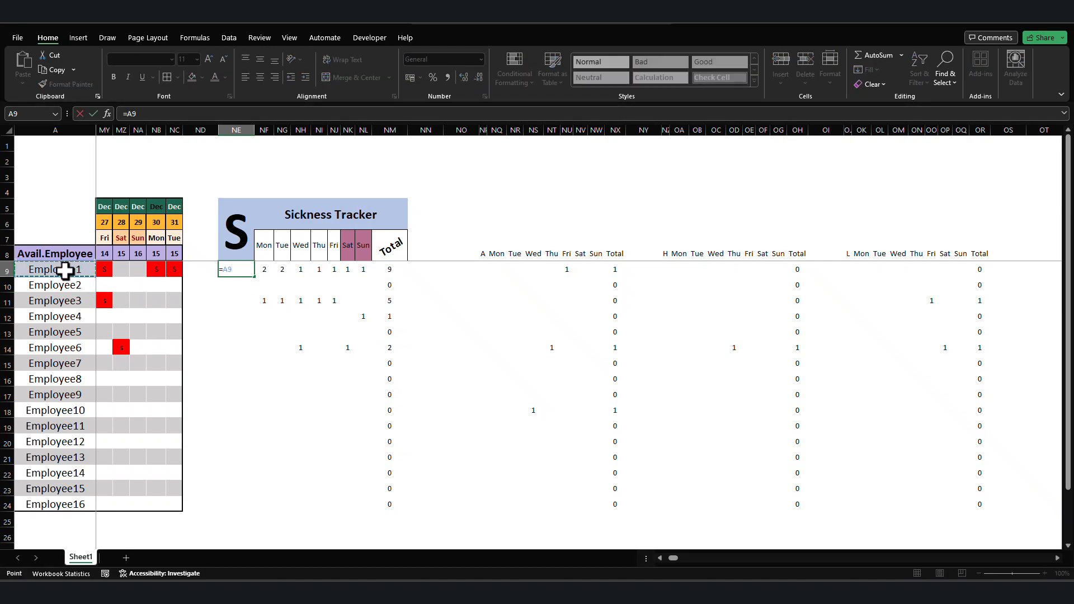
key("Return")
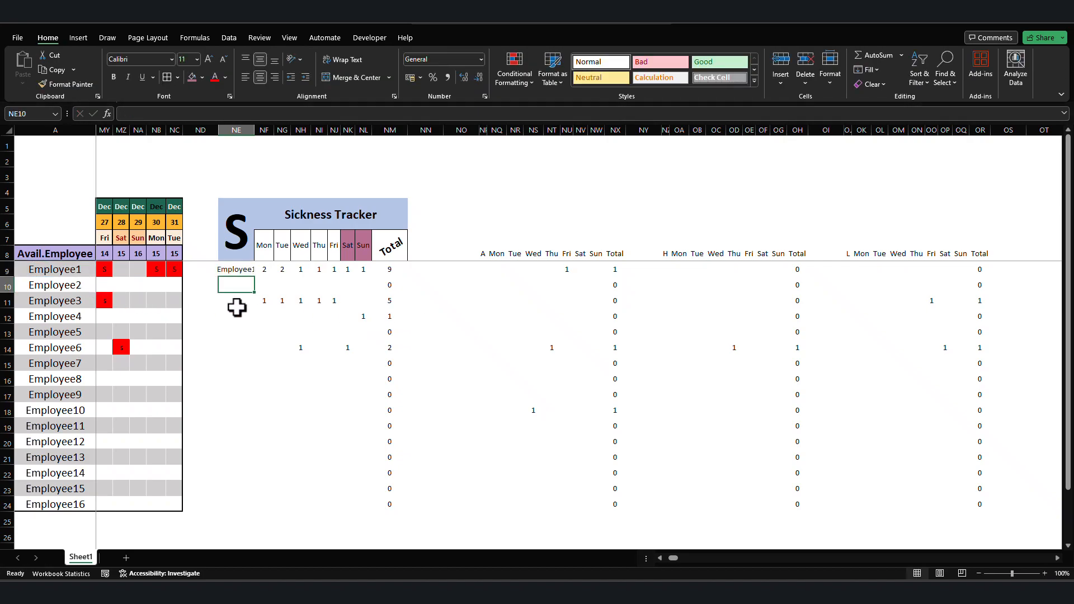
Fill the employee name formula from NE9 down to NE24 and fit column NE's width to the names.
left_click(241, 271)
double_click(255, 132)
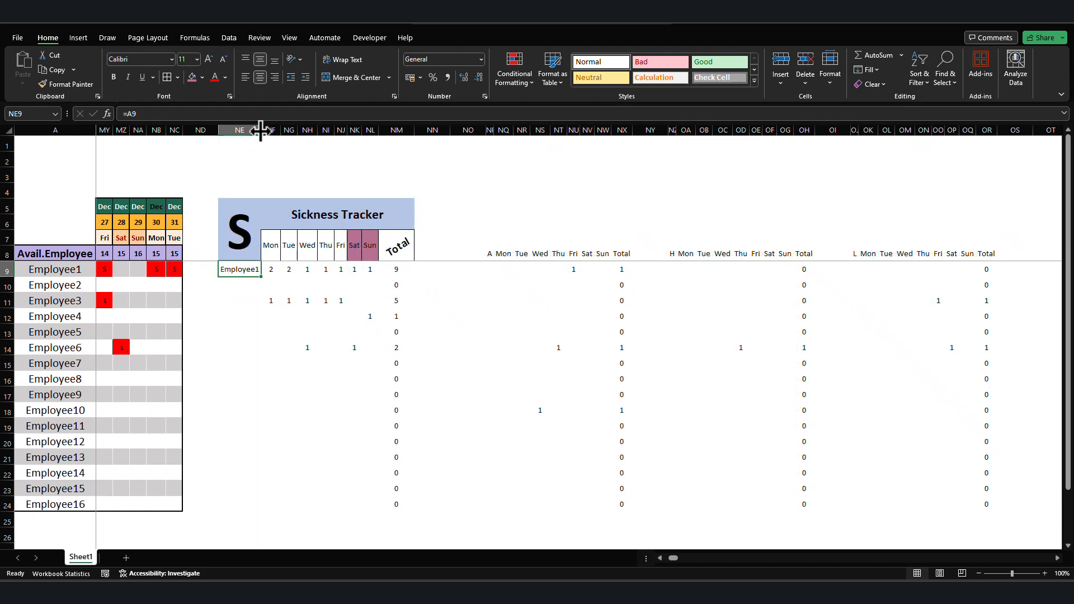
left_click_drag(261, 277, 244, 507)
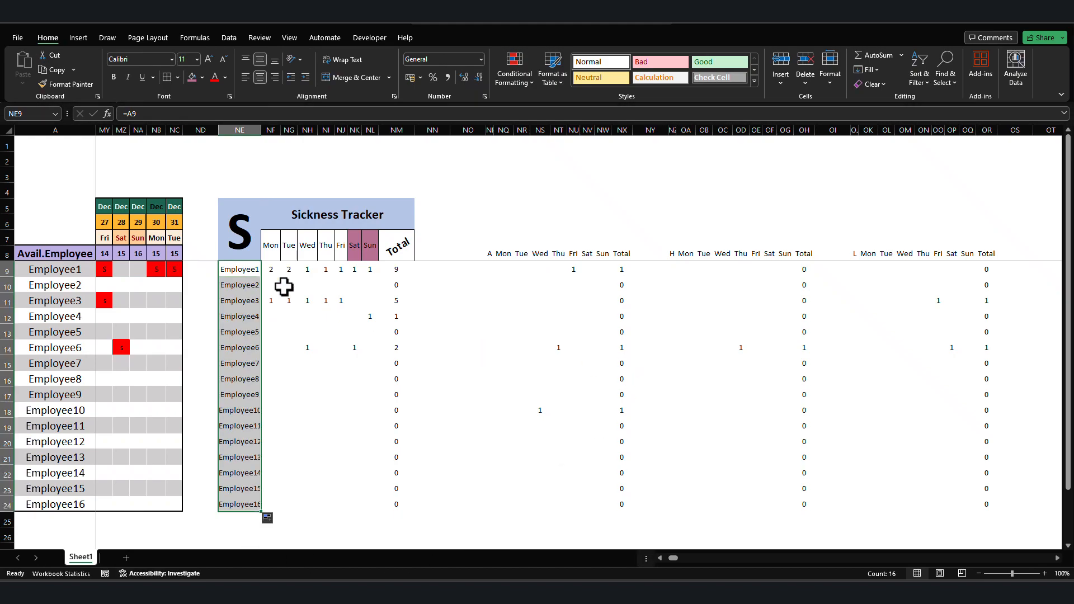
double_click(261, 131)
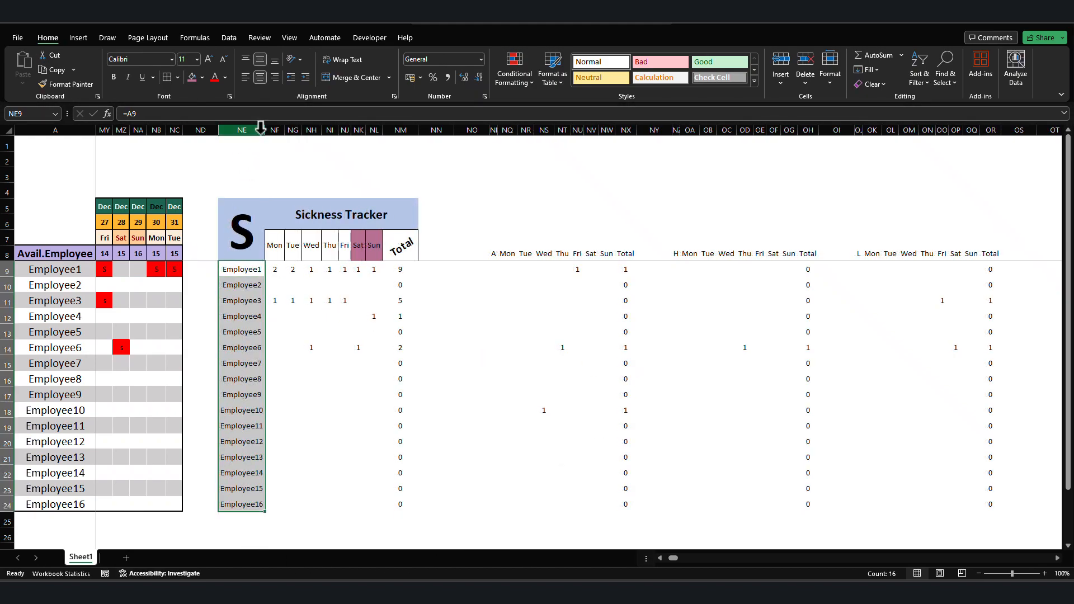
left_click(311, 414)
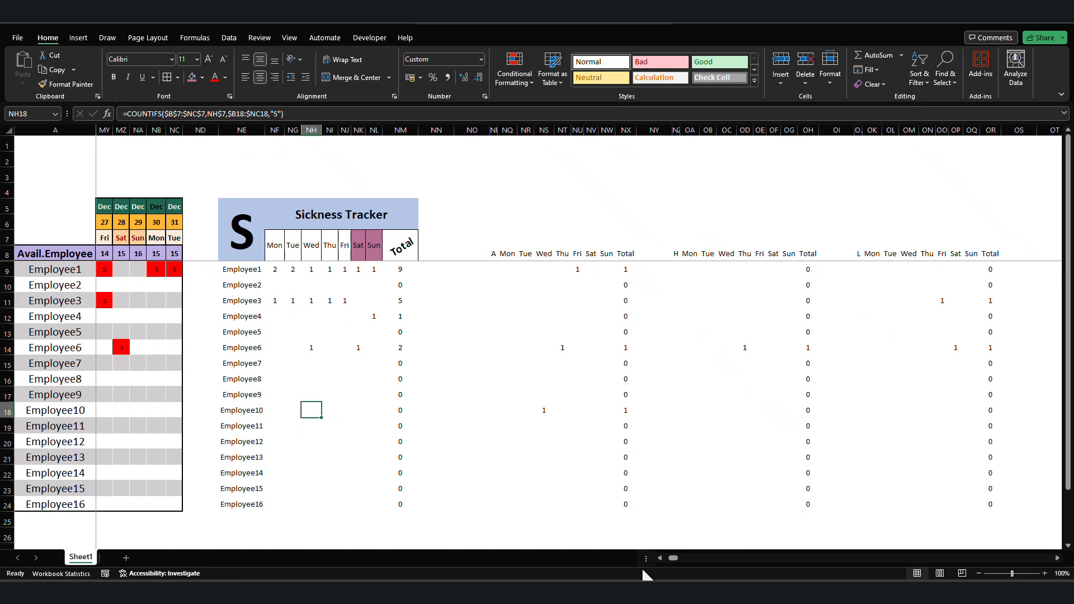
Copy the banded row formatting from schedule cells MQ9:MY10 onto the Sickness Tracker body NE9:NM24 with Format Painter.
scroll(658, 558, "left", 5)
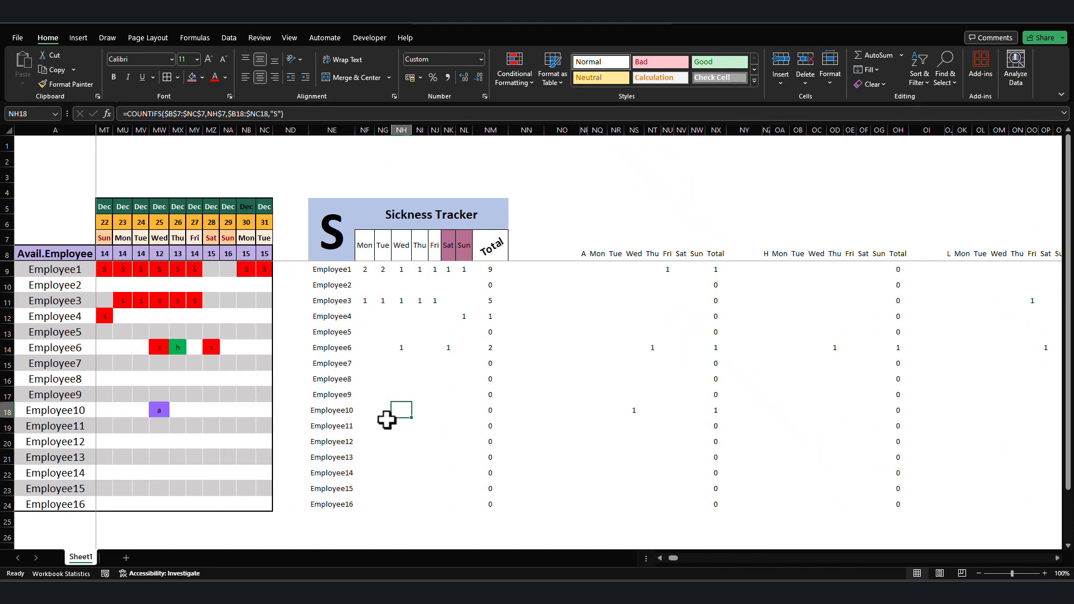
left_click_drag(487, 270, 329, 271)
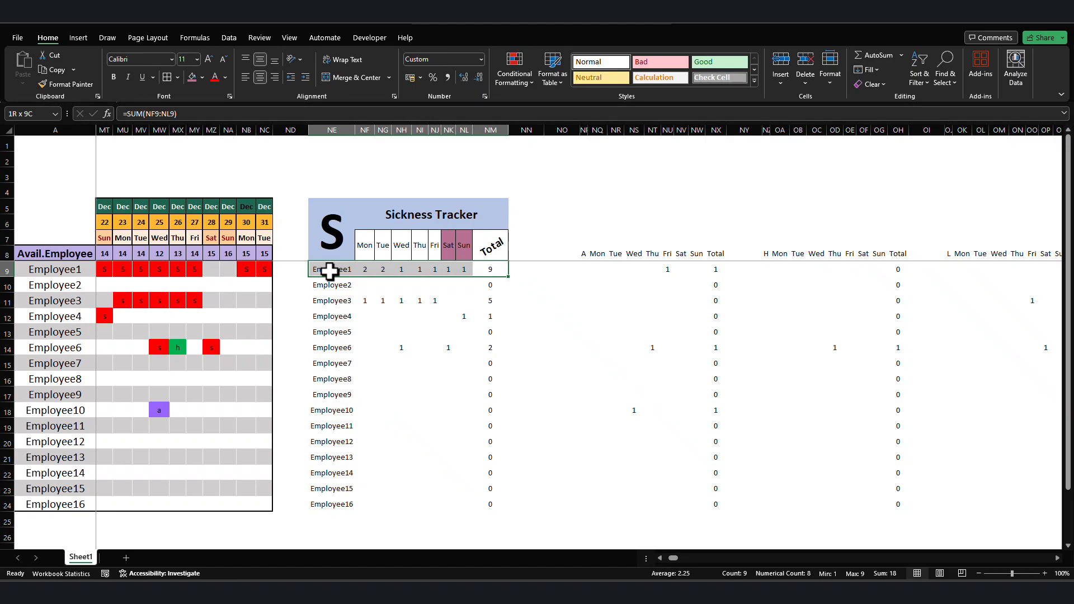
mouse_move(268, 269)
left_mouse_down()
mouse_move(146, 280)
mouse_move(123, 275)
mouse_move(171, 272)
mouse_move(96, 271)
mouse_move(135, 273)
mouse_move(124, 271)
left_mouse_up()
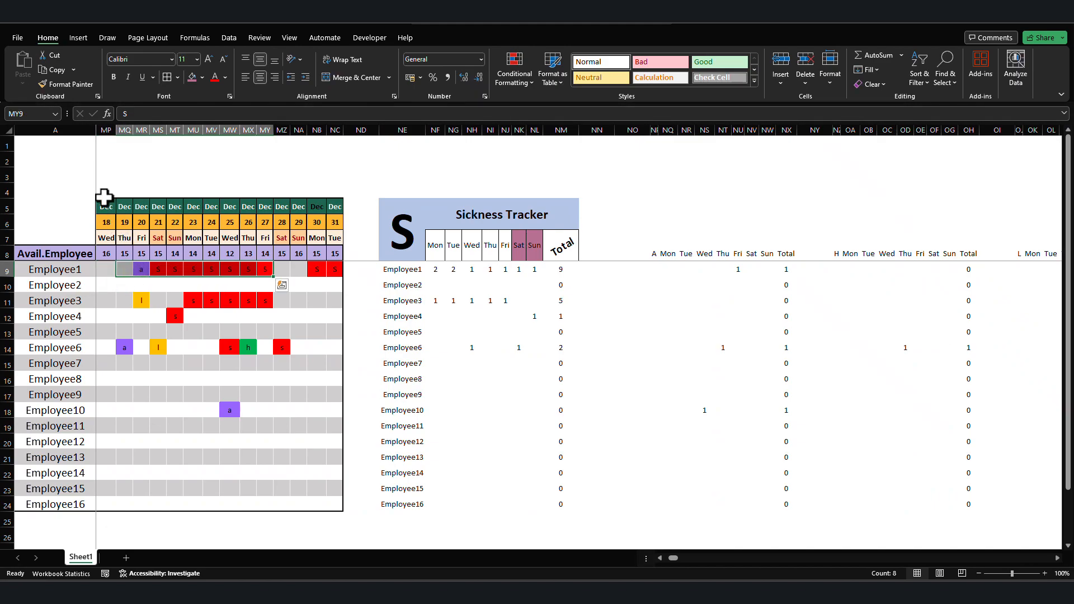
mouse_move(125, 271)
left_mouse_down()
mouse_move(144, 288)
mouse_move(270, 284)
left_mouse_up()
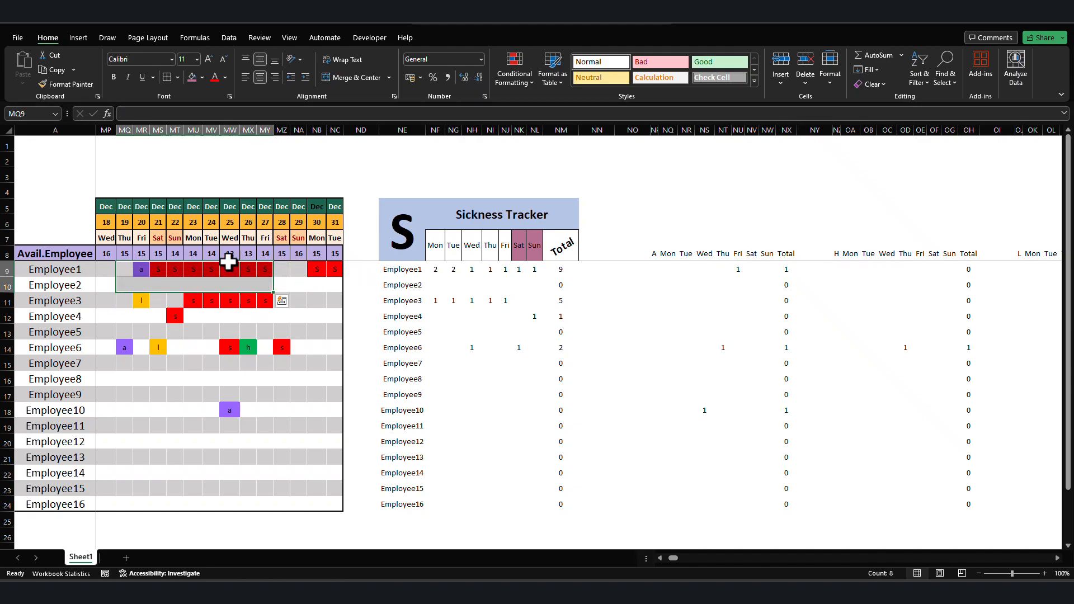
left_click(71, 84)
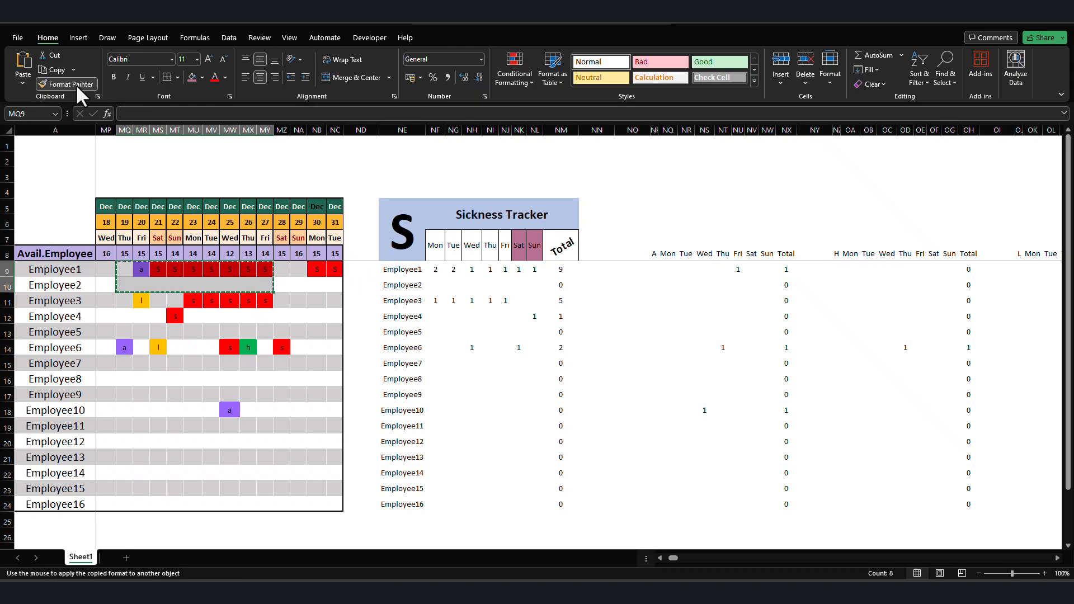
left_click(76, 83)
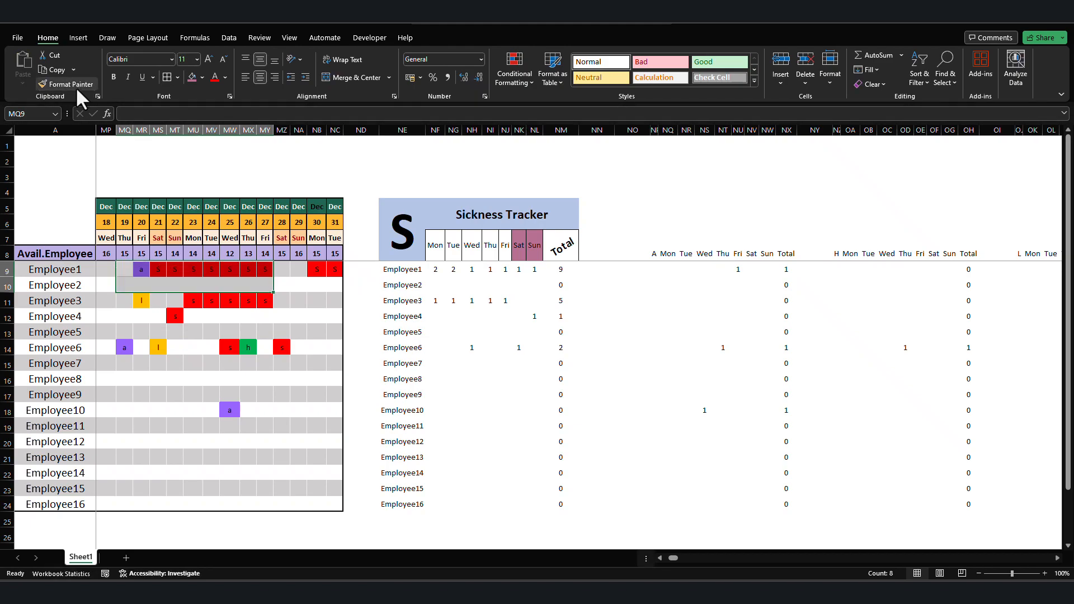
left_click(76, 79)
left_click(76, 80)
left_click(76, 80)
mouse_move(388, 269)
left_mouse_down()
mouse_move(564, 285)
mouse_move(567, 505)
left_mouse_up()
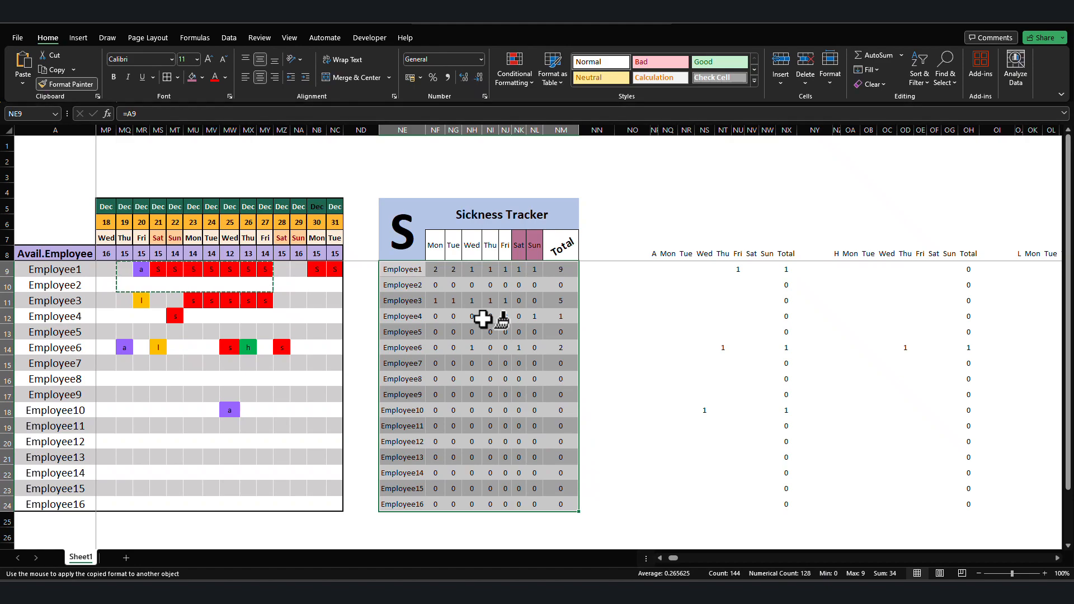
key("Escape")
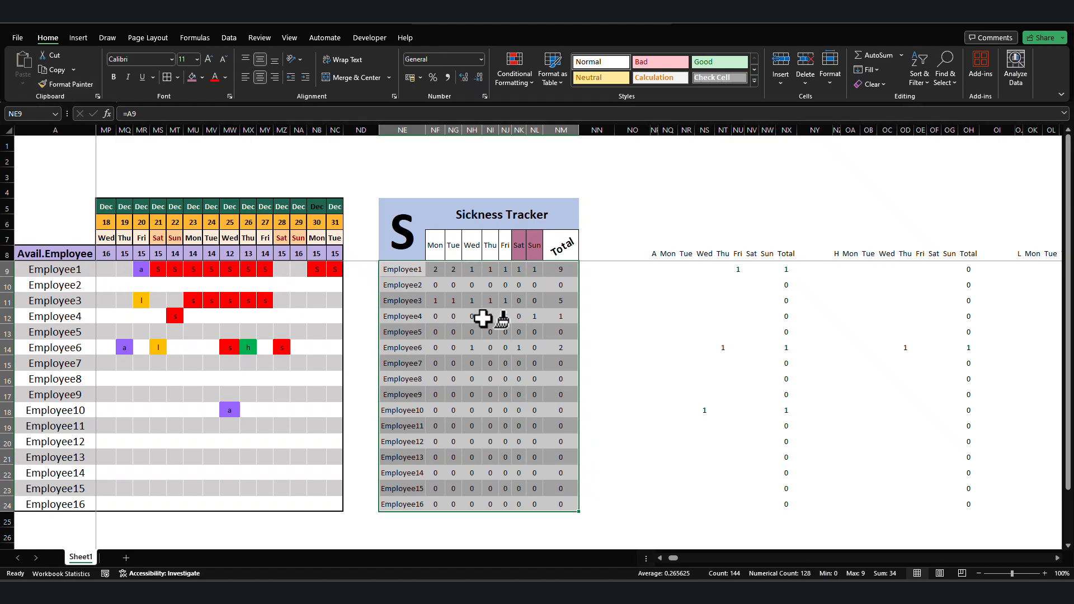
left_click(471, 347)
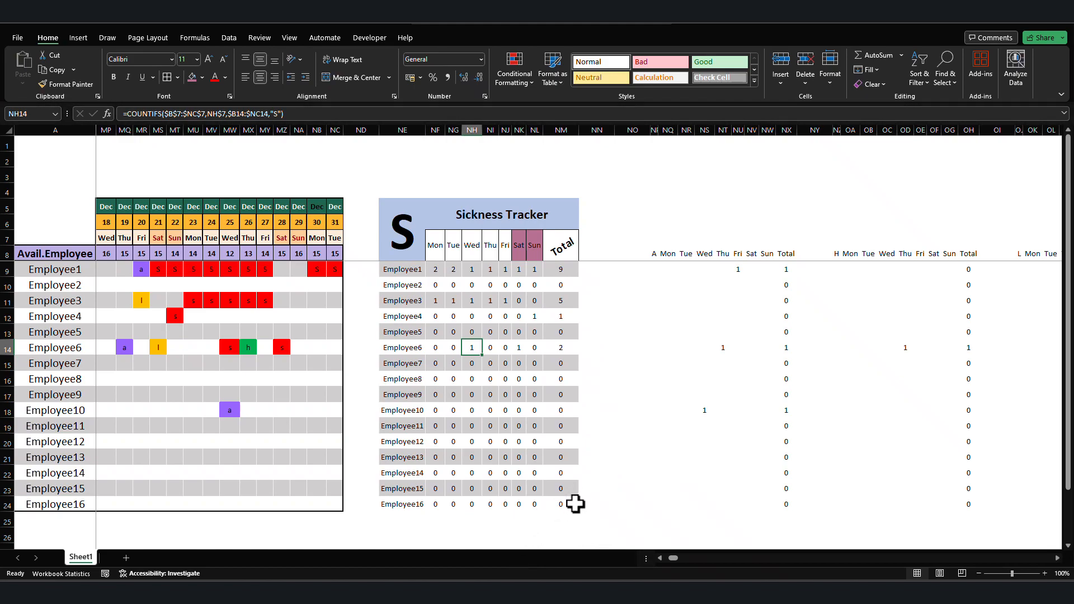
Apply the custom number format 0;-0;;@ to the Sickness Tracker body NE9:NM24 to hide zeros.
left_click_drag(575, 508, 384, 271)
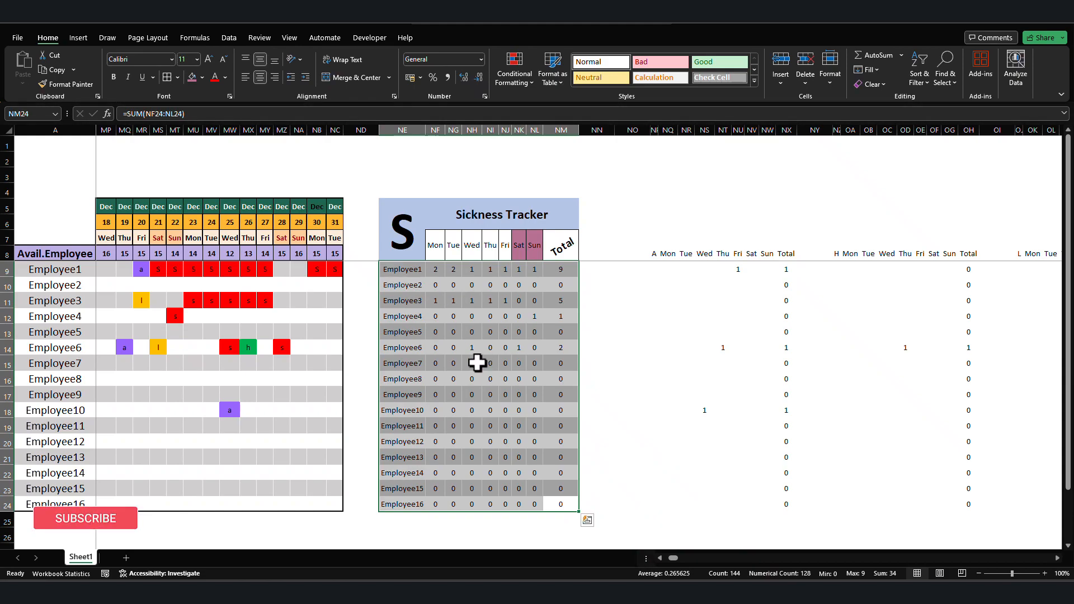
right_click(452, 299)
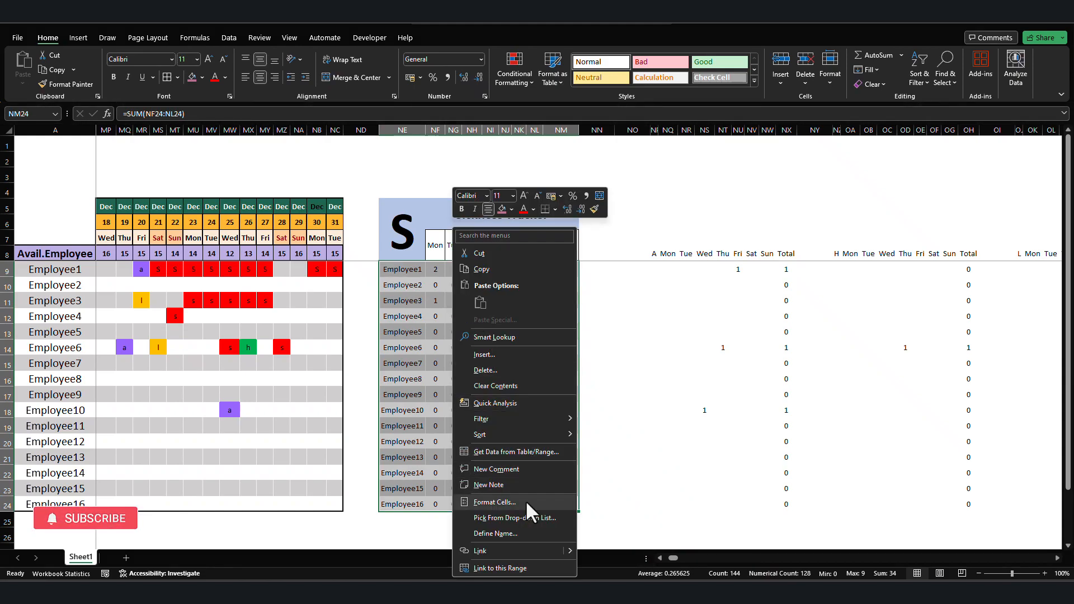
left_click(566, 500)
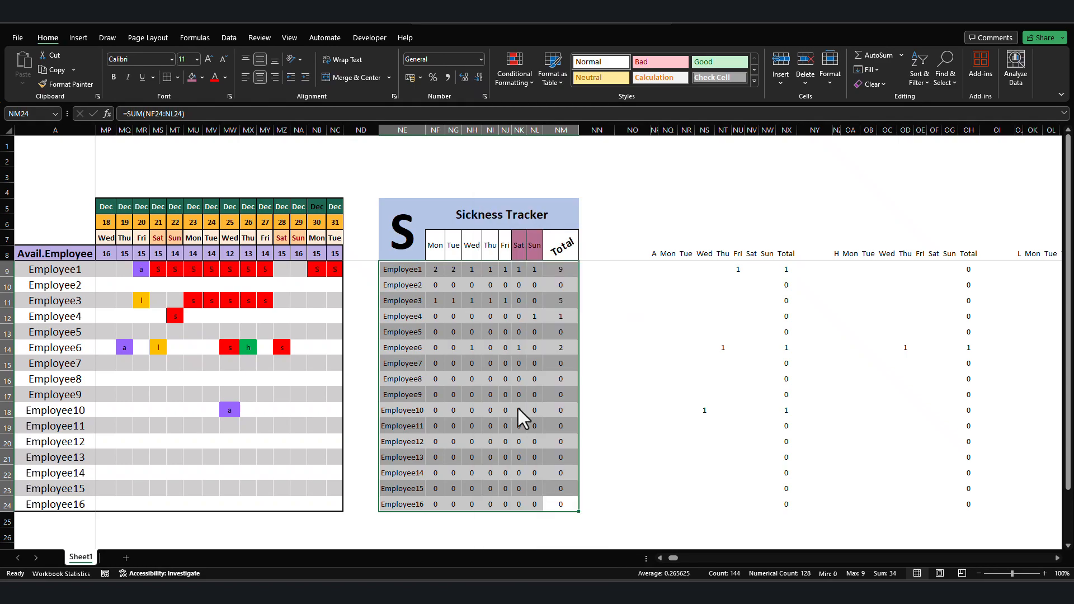
left_click(404, 263)
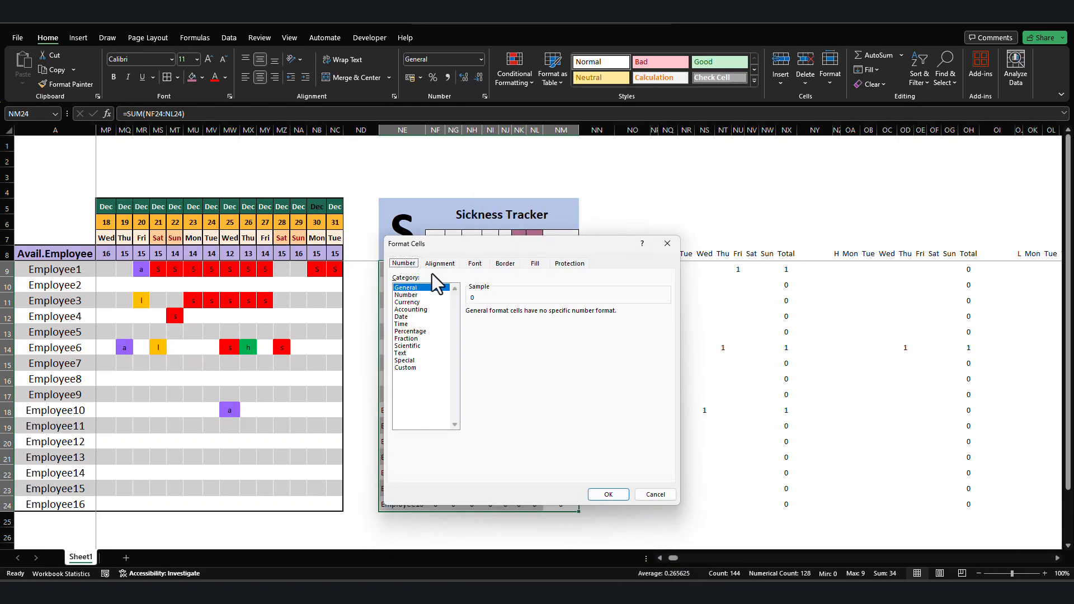
left_click(422, 367)
double_click(505, 323)
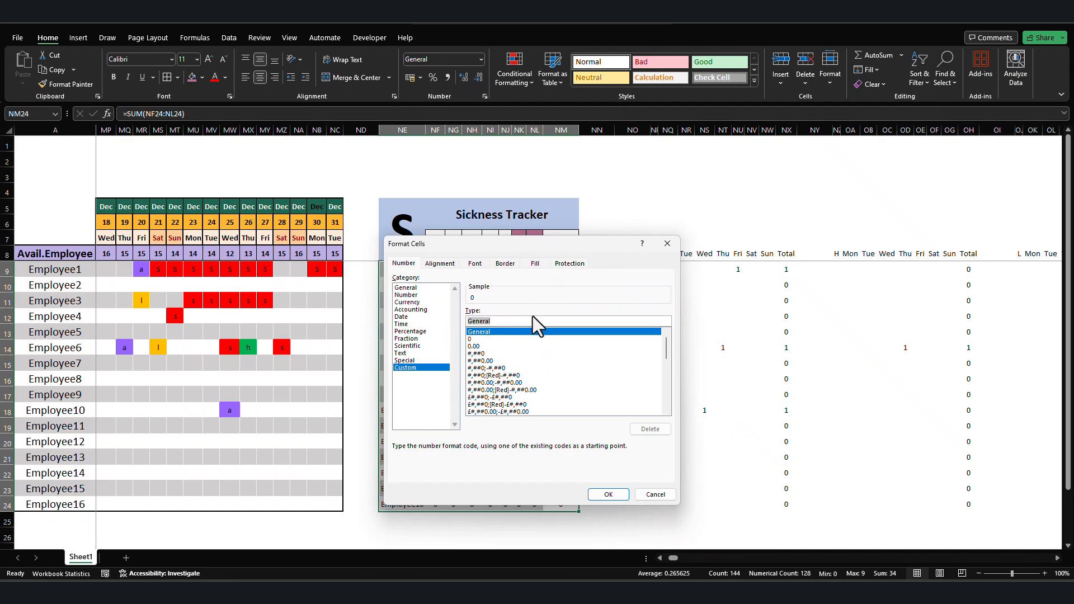
type("0;")
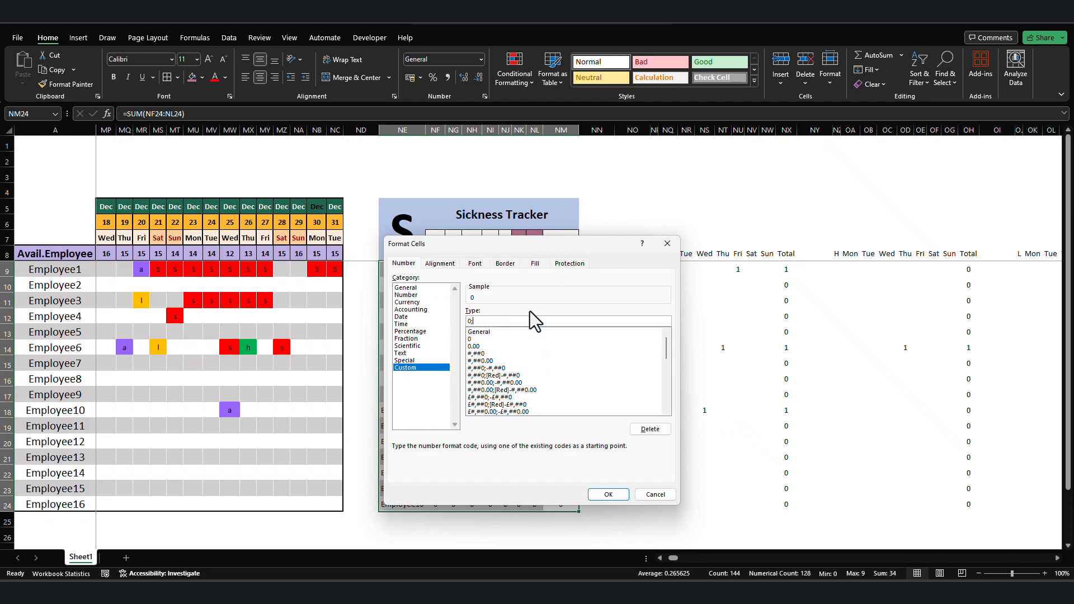
type("-0;;@")
left_click(609, 496)
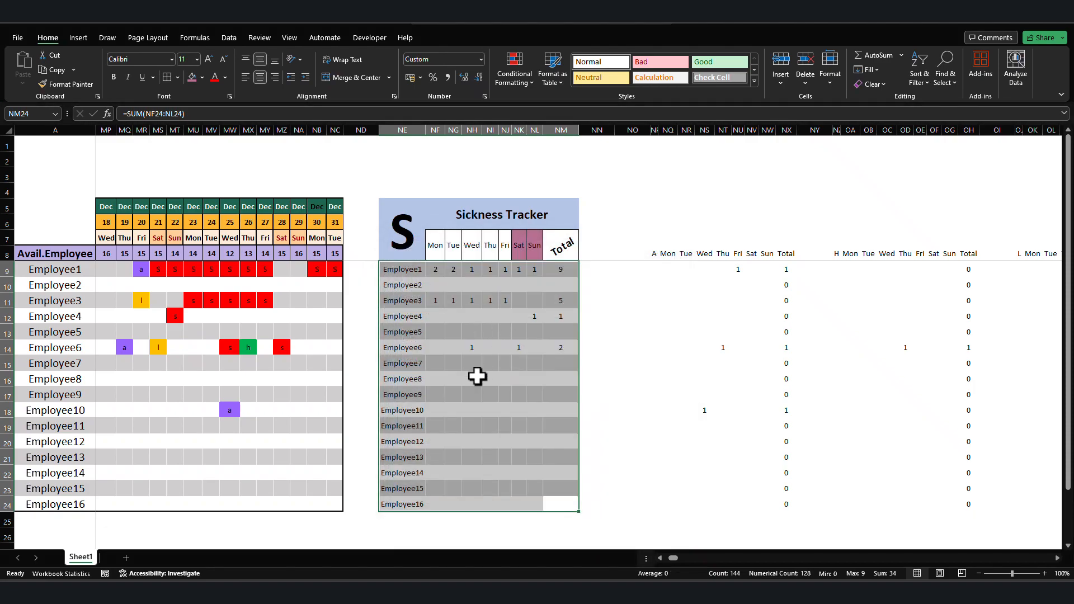
left_click(471, 347)
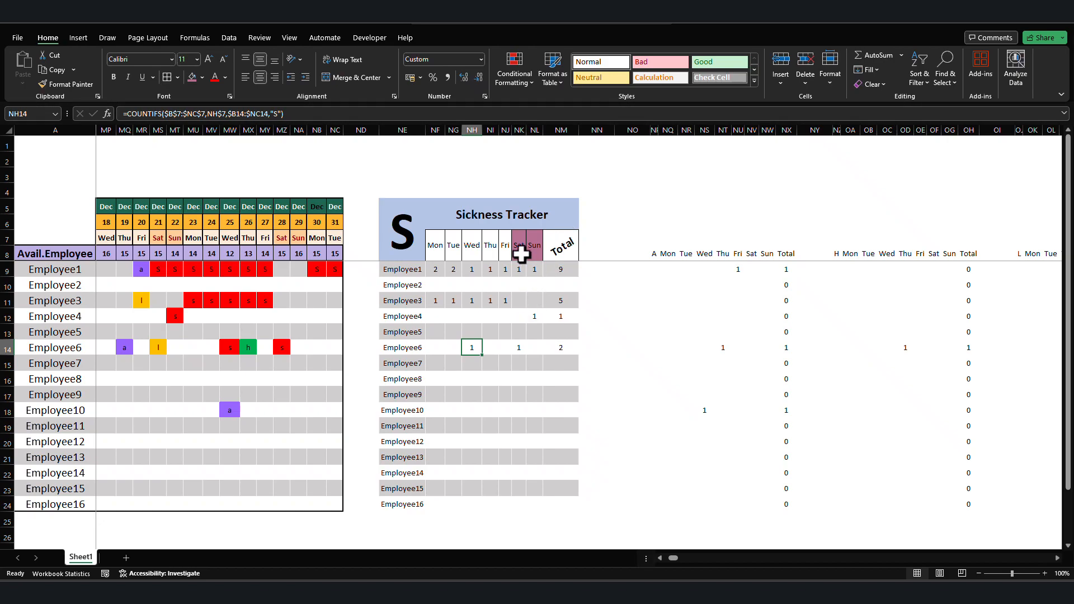
Copy the formatting and widths of columns NE:NM onto the A, H and L tables starting at columns NP, NZ and OJ.
left_click(416, 132)
left_click_drag(416, 135, 565, 135)
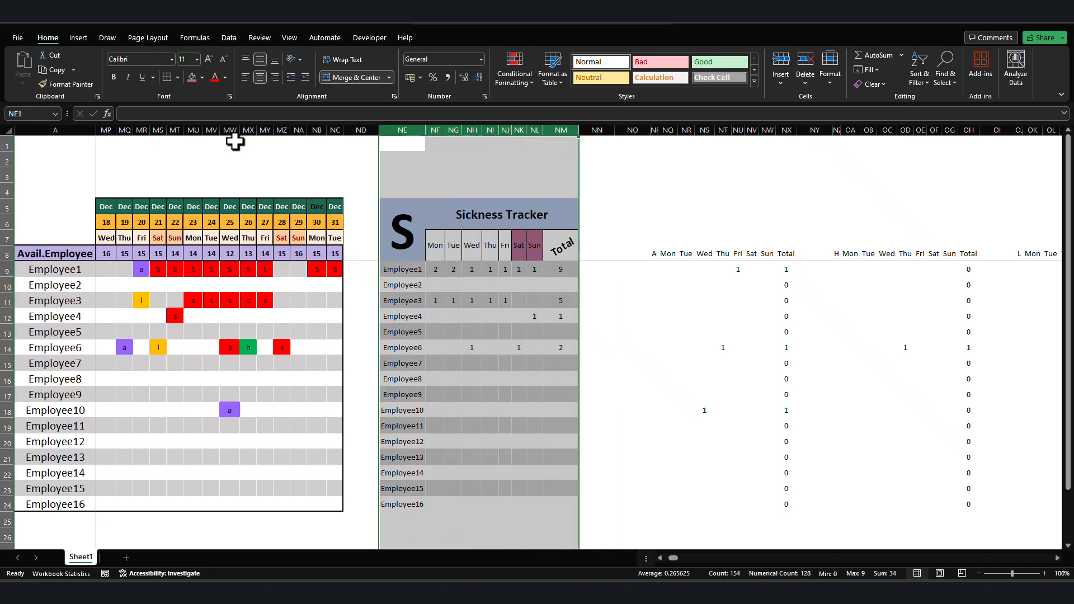
left_click(66, 84)
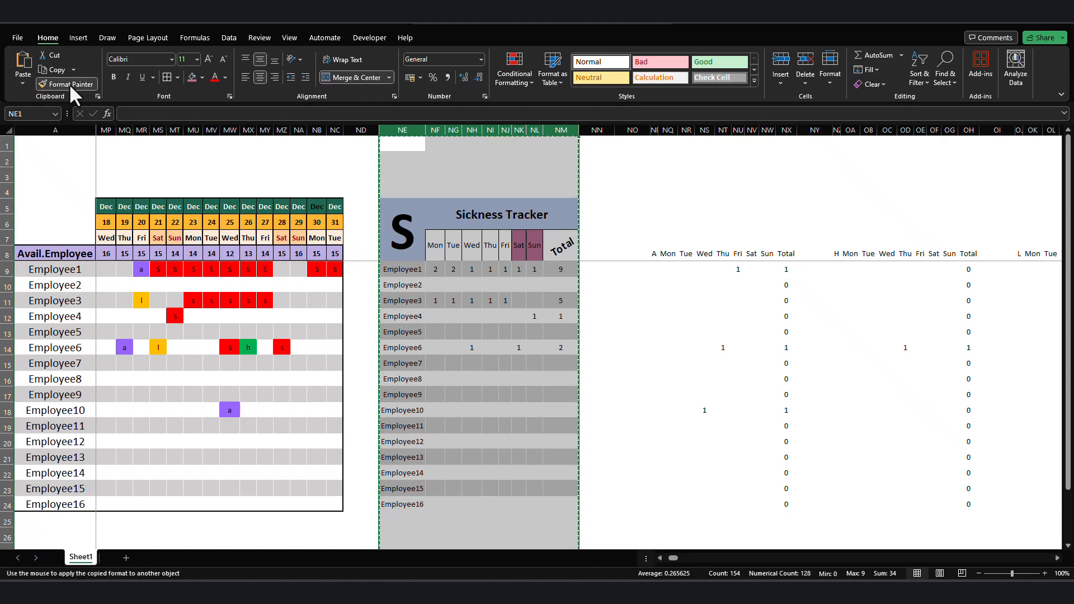
left_click(654, 135)
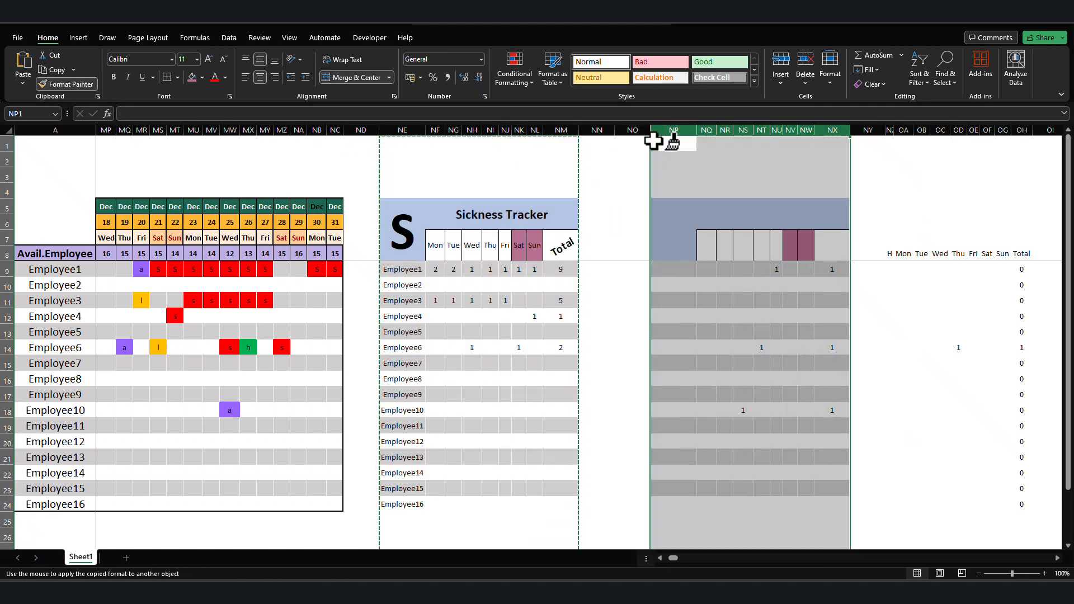
left_click(895, 144)
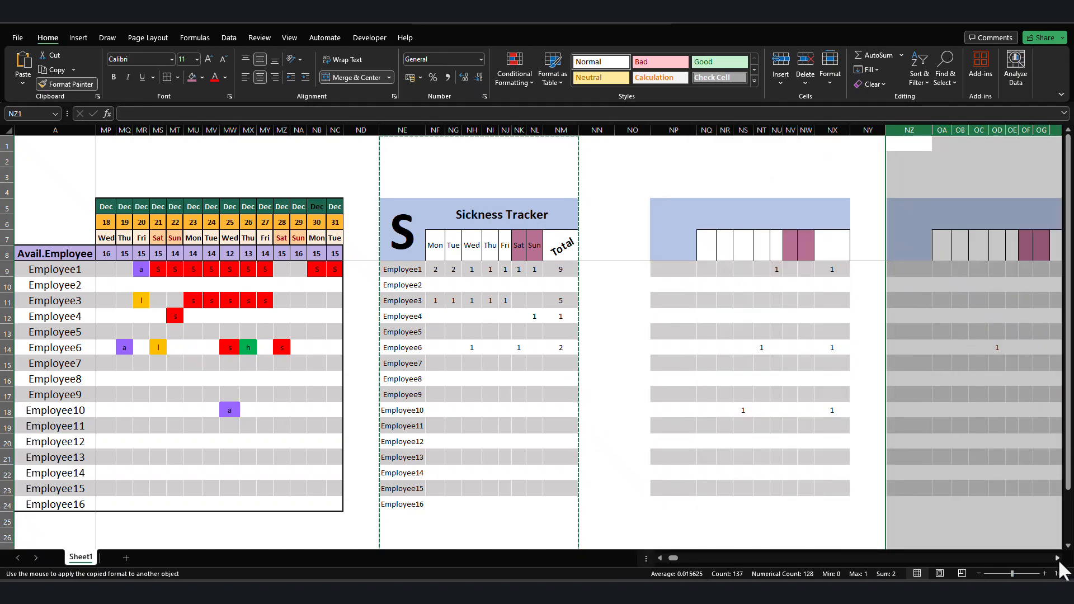
scroll(1059, 561, "right", 7)
scroll(1058, 562, "right", 8)
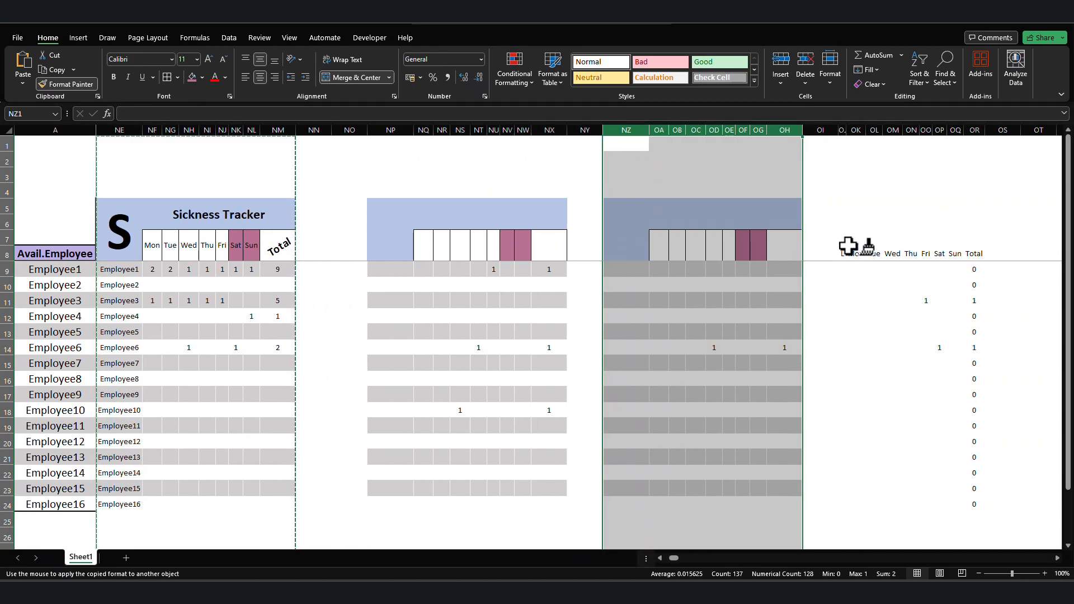
left_click(843, 131)
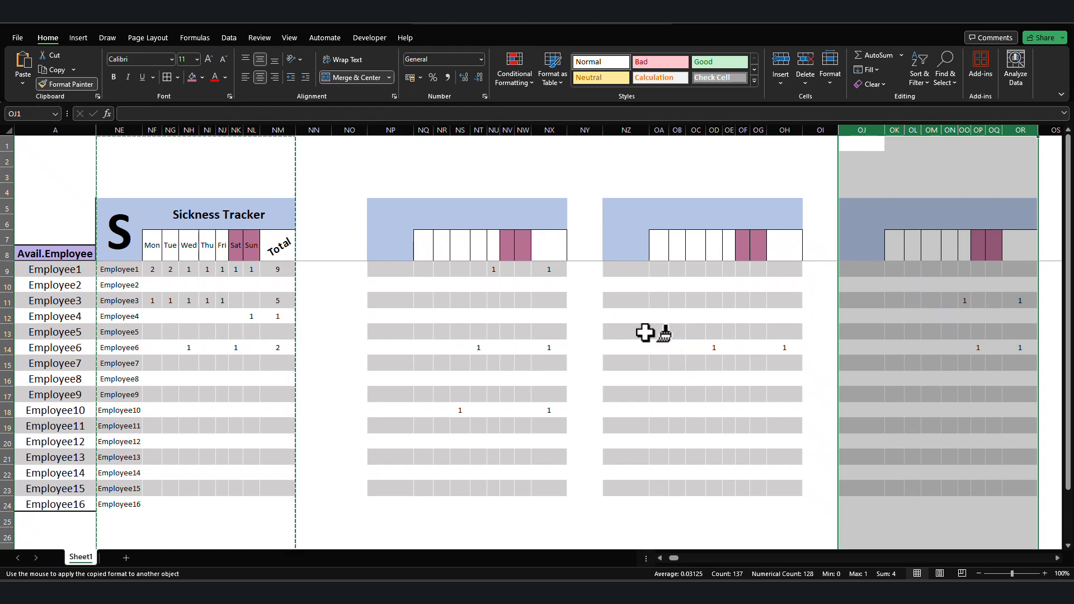
left_click_drag(902, 285, 902, 286)
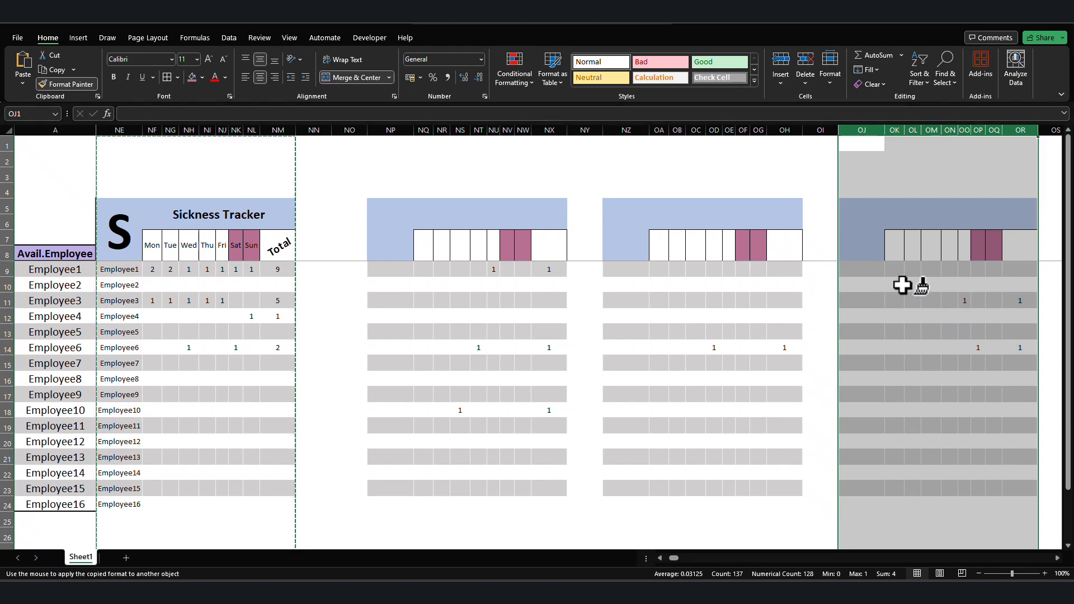
Unmerge and re-merge the A table's letter cell and its Mon and Tue header cells to bring back their text.
left_click(386, 254)
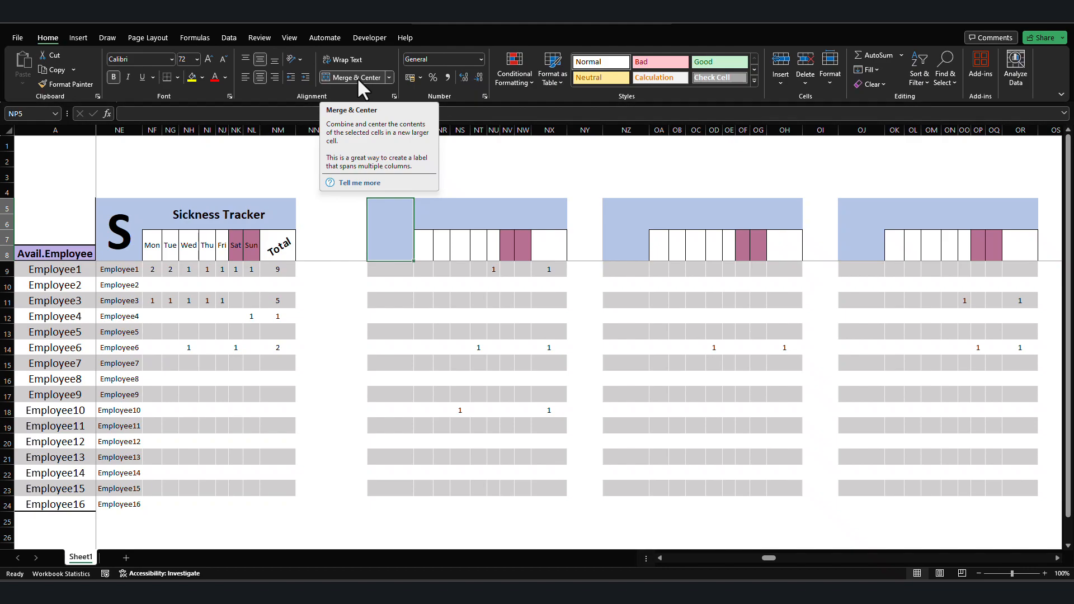
type("A")
key("ctrl+Return")
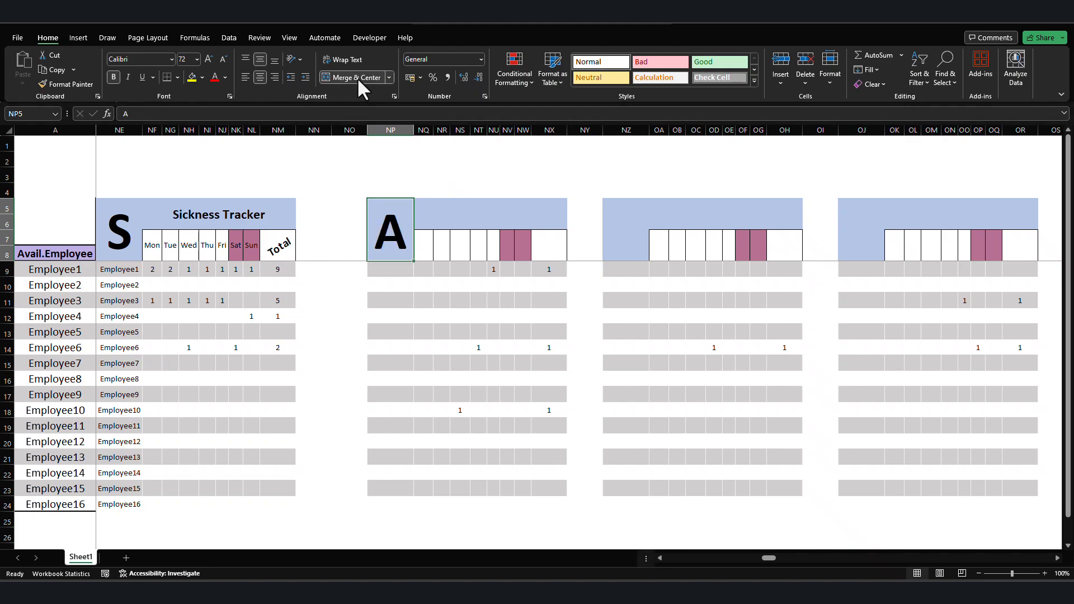
left_click(423, 249)
left_click(353, 80)
left_click(443, 245)
left_click(356, 80)
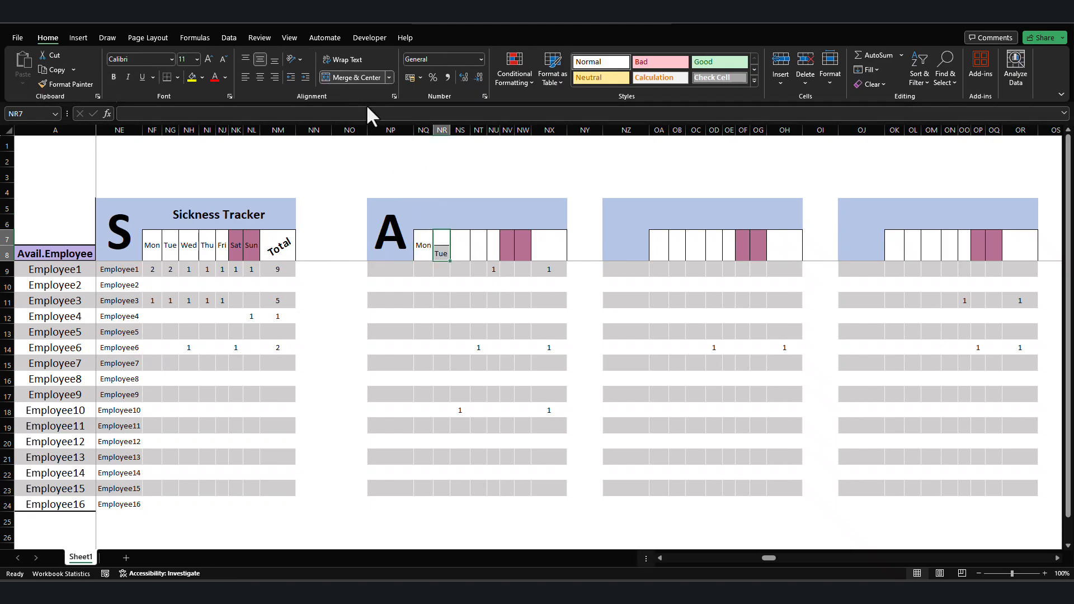
Restore the A table's Wed to Sun and Total headers in NS7:NX8 by unmerging and re-merging each cell.
left_click(459, 249)
type("Wed")
left_click(480, 242)
type("Thu")
key("Tab")
type("Fri")
key("Tab")
left_click(352, 80)
left_click(522, 246)
left_click(353, 80)
left_click(552, 247)
left_click(353, 80)
Unmerge and re-merge the third table's header cells to restore the letter H, the Mon to Sun labels and Total.
left_click(626, 232)
left_click(677, 246)
left_click(343, 77)
left_click(344, 78)
left_click(695, 245)
left_click(353, 78)
left_click(715, 242)
left_click(729, 245)
left_click(743, 246)
left_click(354, 78)
left_click(759, 250)
left_click(784, 246)
left_click(355, 79)
left_click(355, 79)
Restore the Mon to Sun and Total headers of the fourth table in OK7:OR8 by unmerging and re-merging each cell.
left_click(894, 246)
double_click(347, 79)
left_click(913, 246)
double_click(359, 80)
left_click(931, 246)
double_click(359, 80)
left_click(949, 246)
left_click(965, 245)
left_click(978, 246)
double_click(358, 80)
left_click(993, 246)
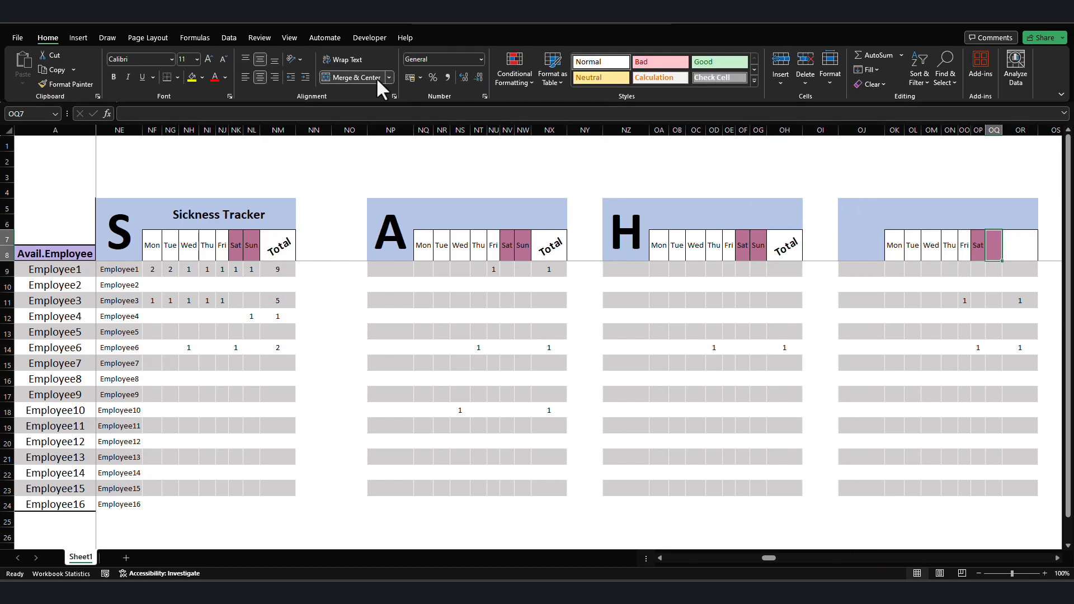
left_click(1021, 243)
left_click(356, 80)
left_click(356, 79)
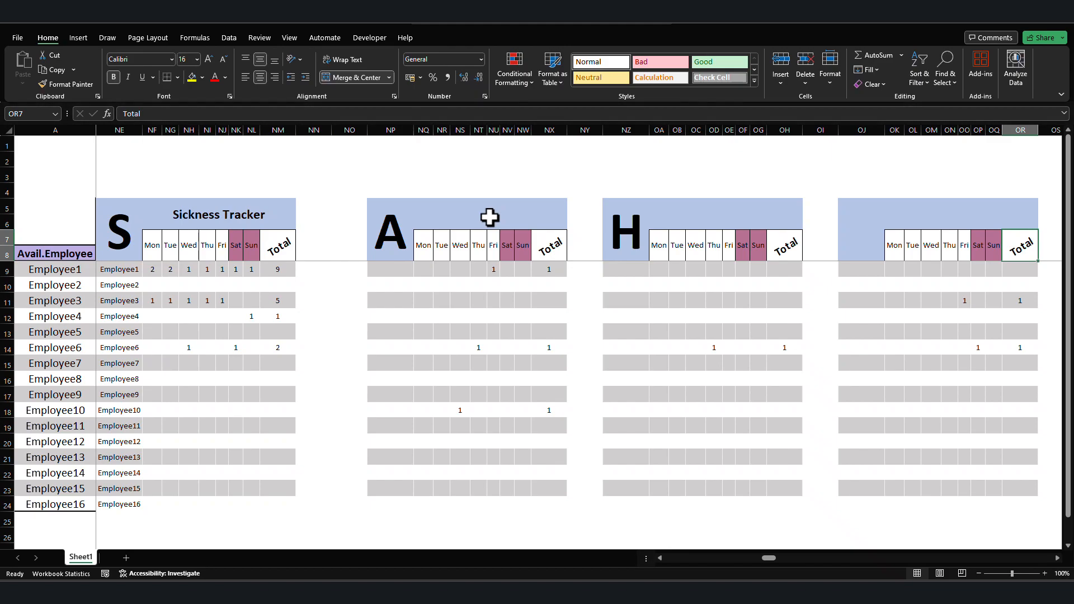
Fill the A table's merged title cell NQ5 with light orange.
left_click(490, 217)
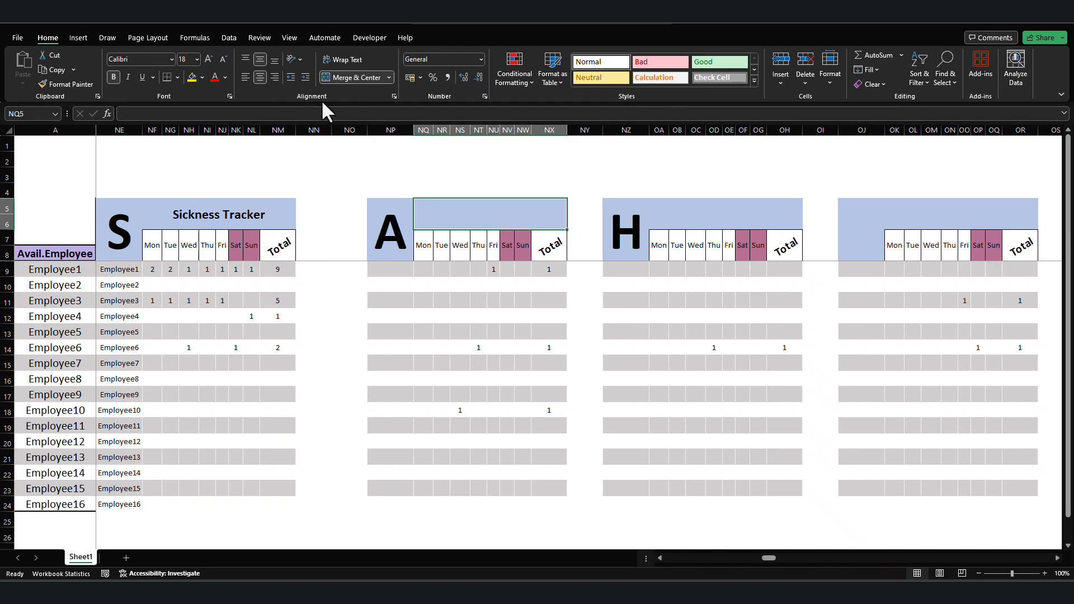
left_click(202, 77)
left_click(237, 136)
key("Left")
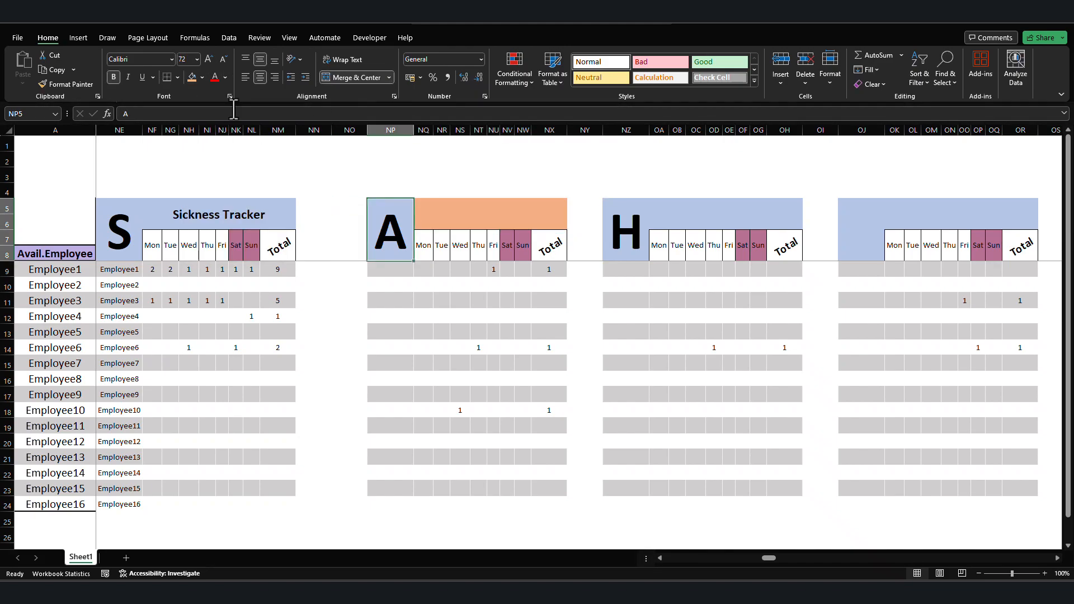
Fill the A table's letter cell with light orange and the H table's title and letter cells with a custom light green.
left_click(191, 77)
left_click(691, 212)
left_click(201, 77)
left_click(218, 250)
left_click(385, 316)
mouse_move(493, 313)
left_mouse_down()
mouse_move(492, 331)
mouse_move(491, 312)
left_mouse_up()
left_click(389, 336)
left_click(474, 310)
left_click(492, 330)
left_click_drag(405, 298, 414, 318)
left_click_drag(493, 312, 492, 320)
left_click(520, 274)
left_click(627, 226)
left_click(192, 77)
Enter L in the fourth table's blank letter cell OJ5 and fill both its letter and title cells with light gold.
left_click(861, 224)
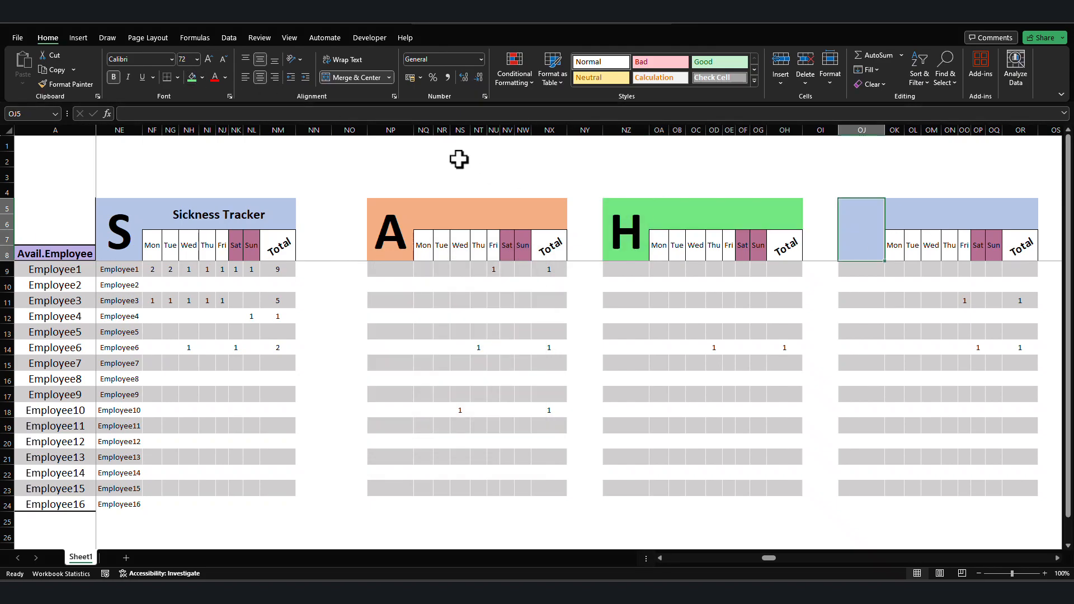
type("L")
key("ctrl+Return")
left_click(203, 78)
left_click(255, 126)
left_click(918, 214)
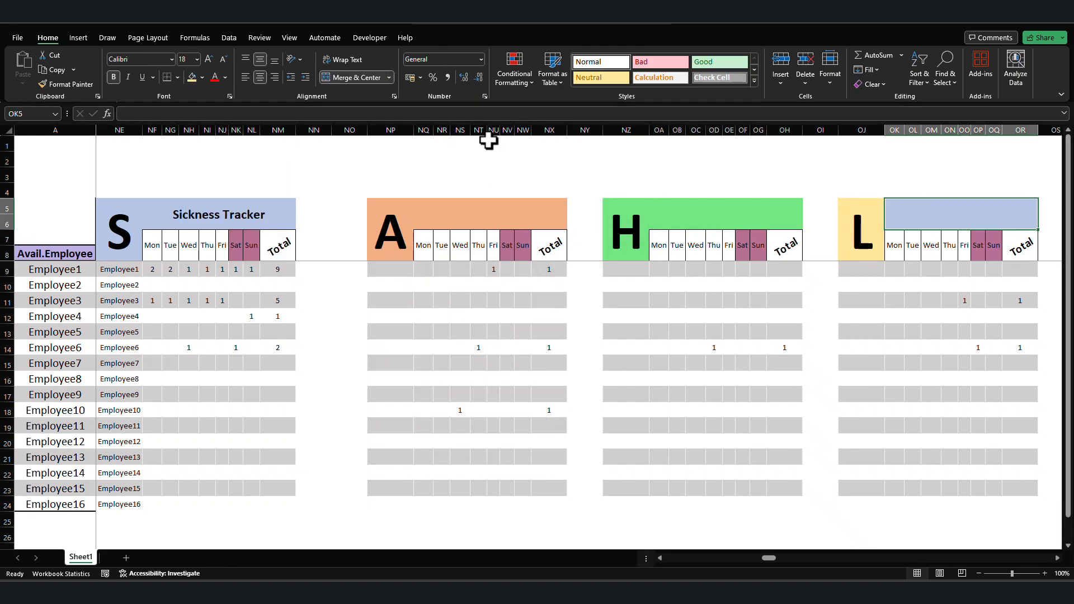
left_click(192, 77)
left_click(523, 175)
Title the A, H and L tables "Awol Tracker", "Holiday Tracker" and "Lateness Tracker" in their merged title cells.
left_click(472, 215)
type("Awol Tracker")
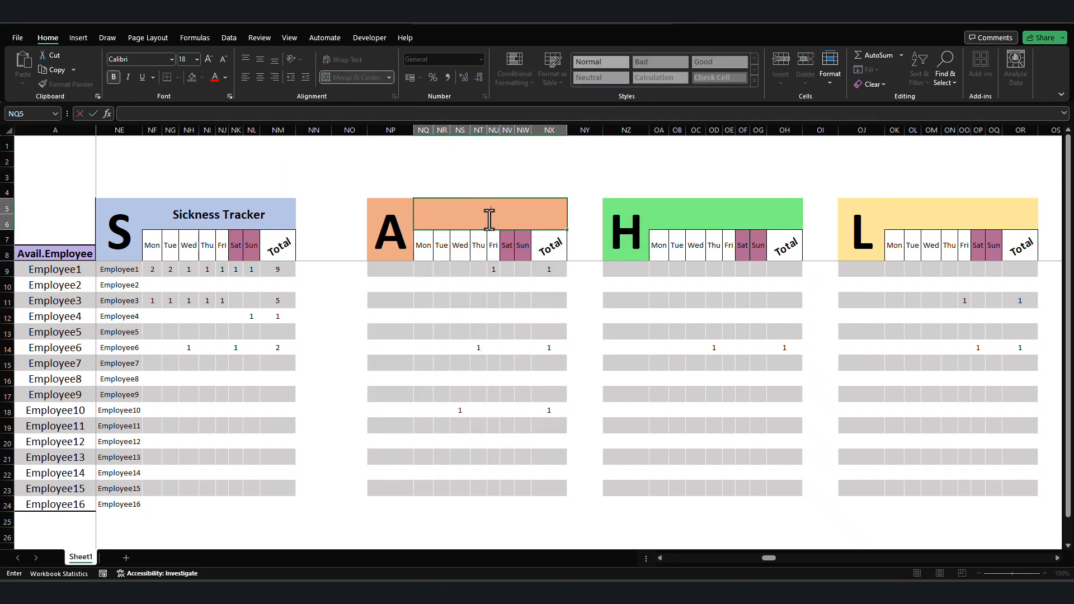
left_click(683, 215)
type("Holiday Tracker")
left_click(911, 216)
type("Lateness Tracker")
left_click(880, 189)
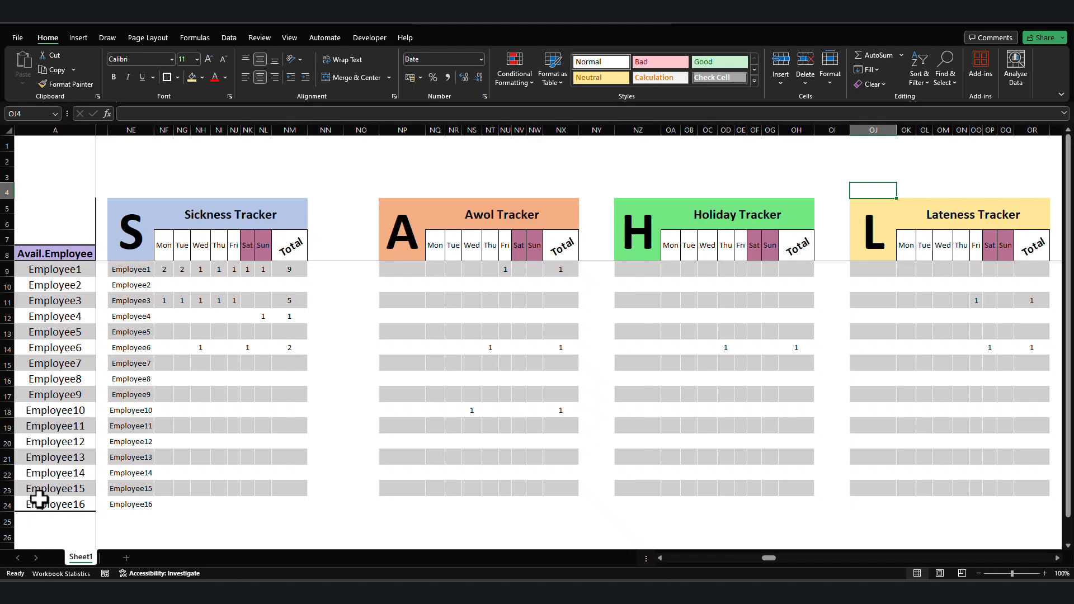
Rename the schedule worksheet as Rota.
right_click(88, 557)
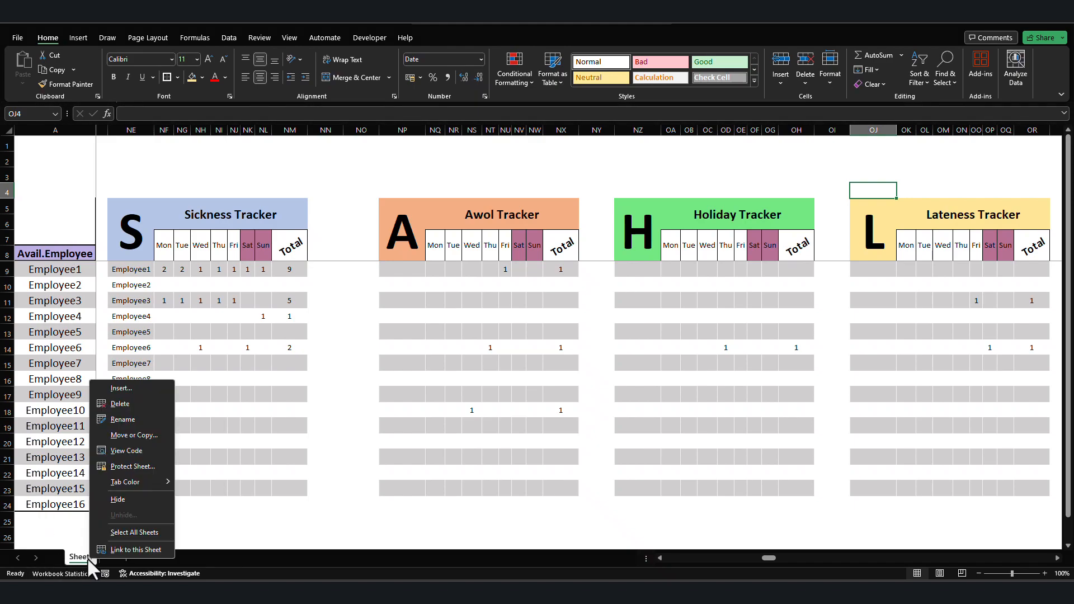
left_click(132, 423)
type("Rota")
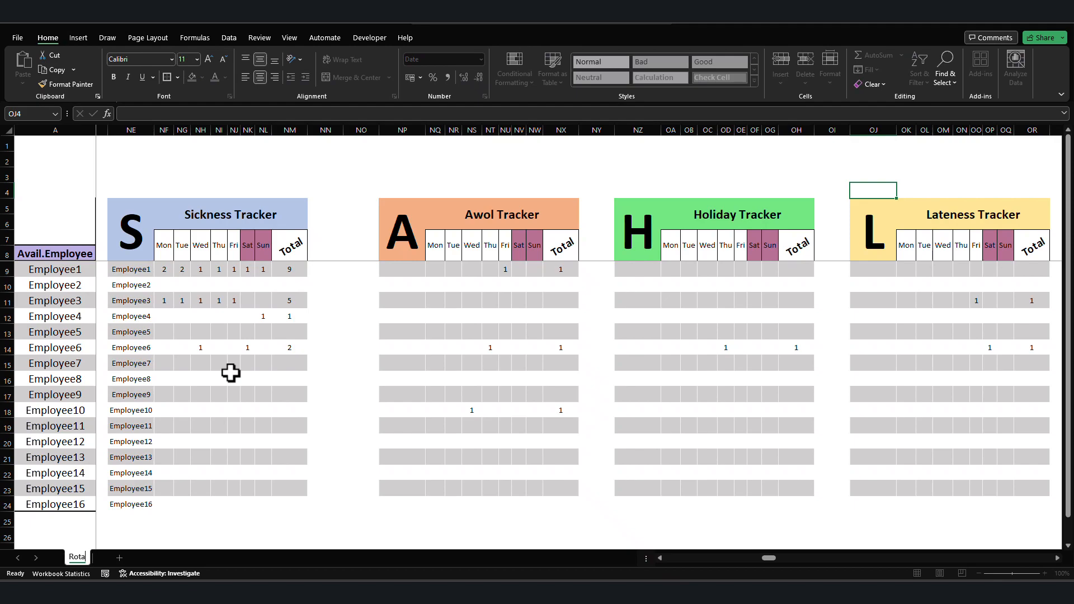
key("Return")
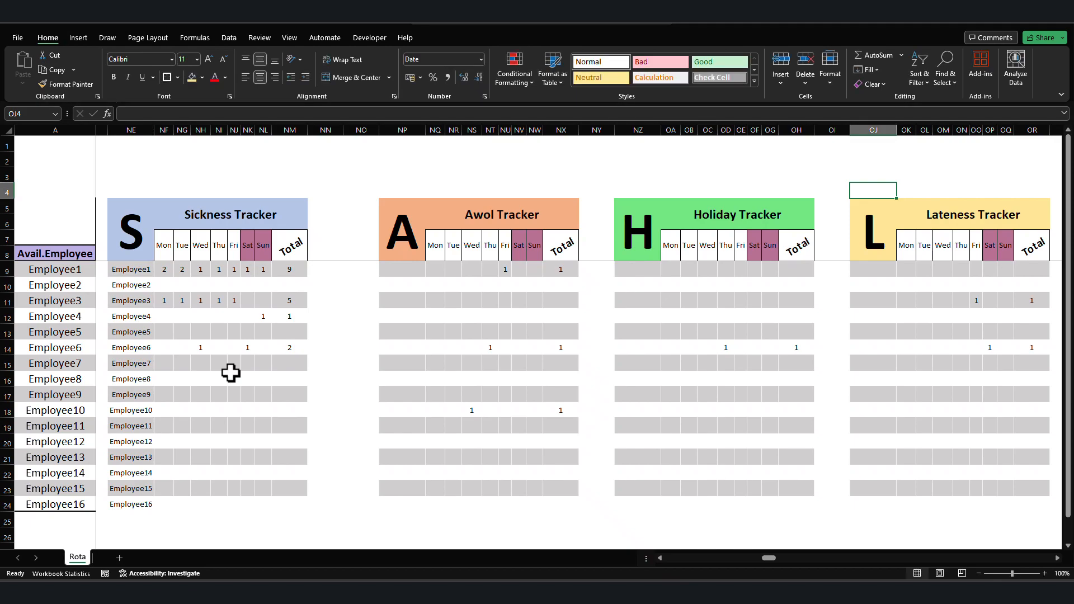
Add a new worksheet to the workbook and name it Variables.
left_click(119, 558)
right_click(118, 558)
left_click(166, 424)
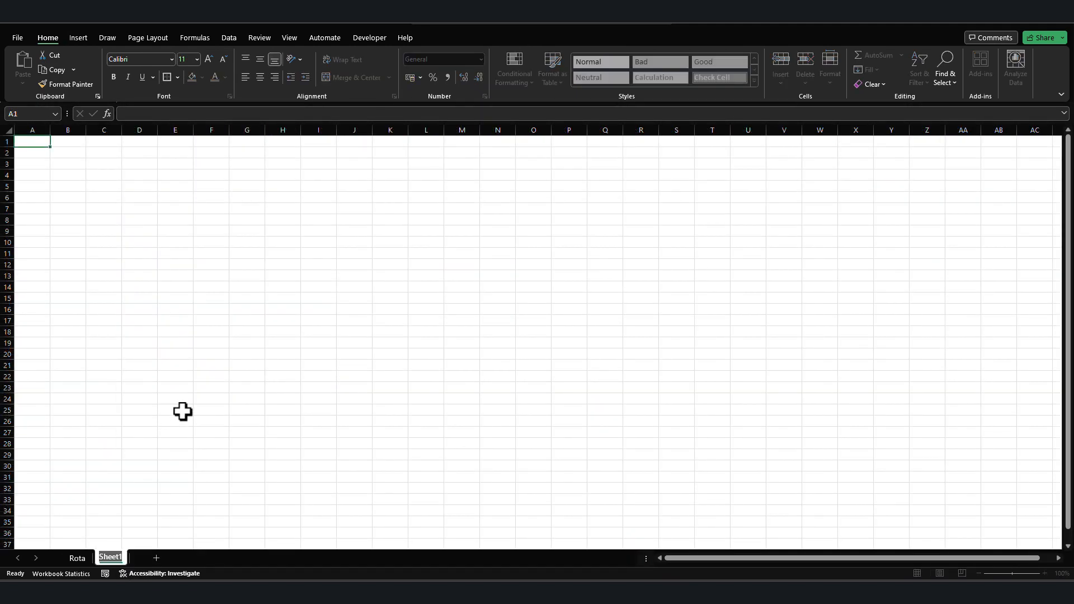
type("Variables")
key("Return")
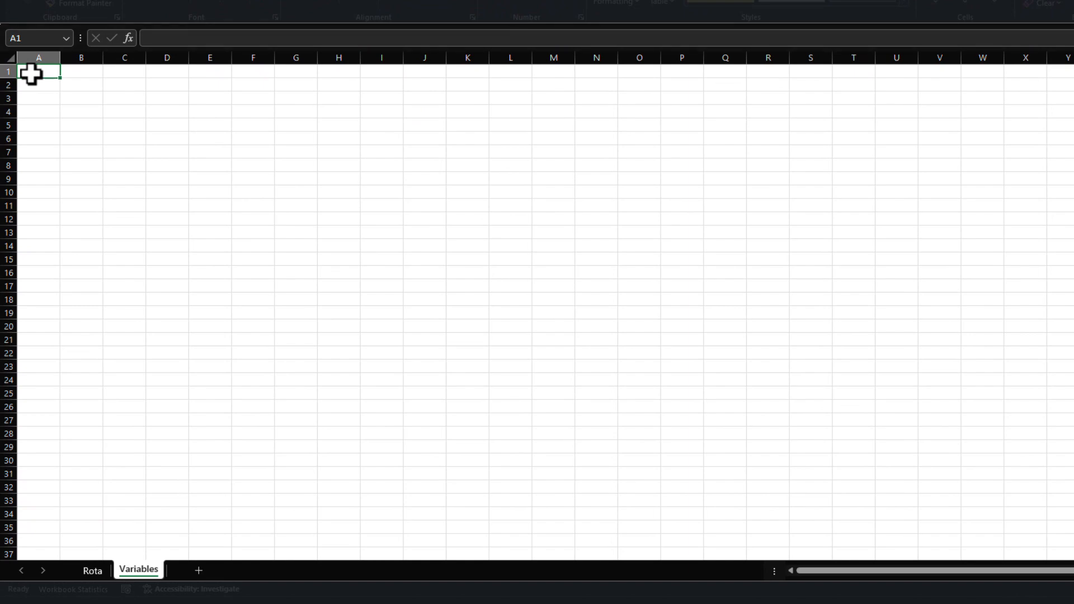
Enter the formula =TODAY() in cell A1 of the Variables sheet.
double_click(30, 74)
type("=to")
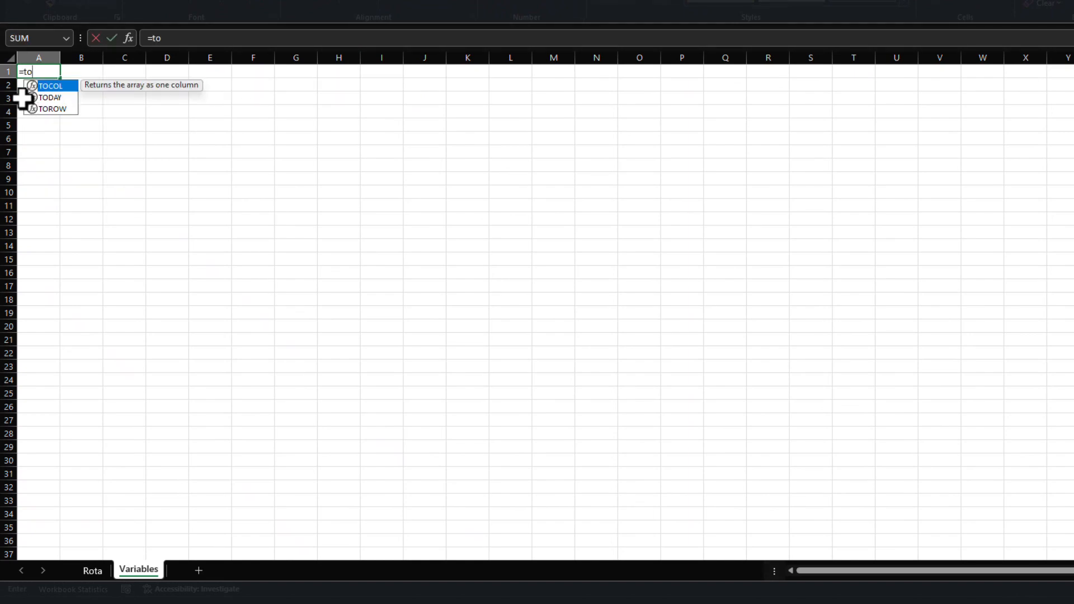
type("day()")
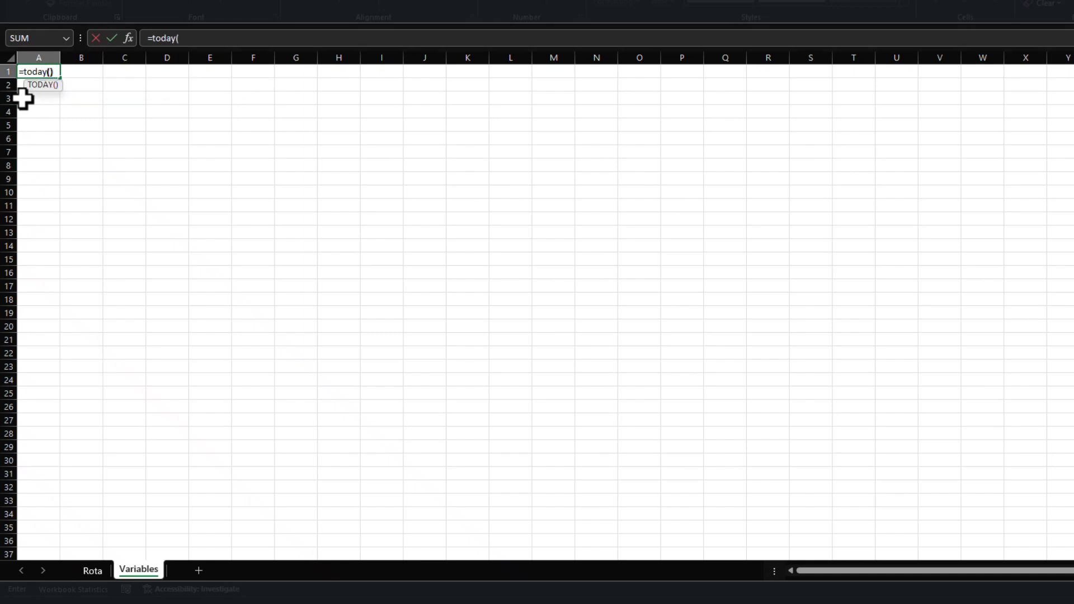
key("Return")
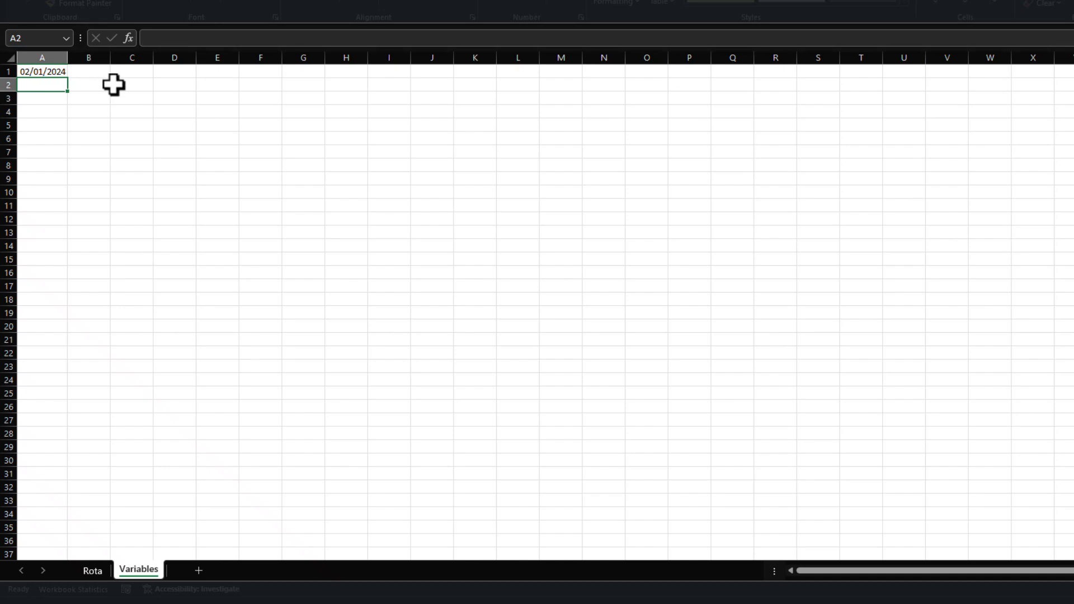
Enter 1 in D2 and fill a linear series down the column with a stop value of 366.
left_click(174, 85)
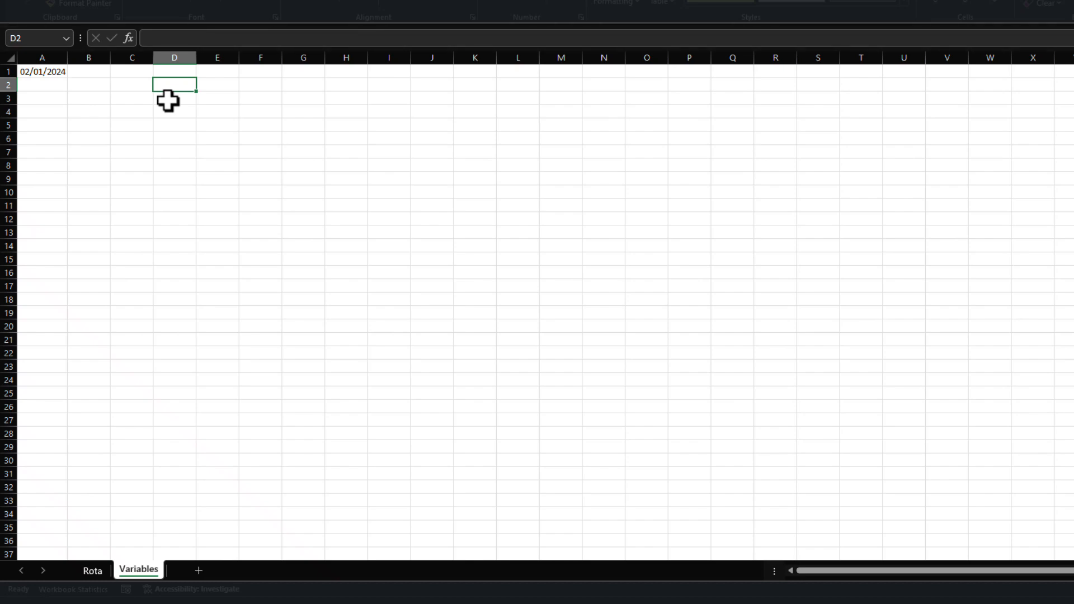
type("1")
key("Return")
key("Up")
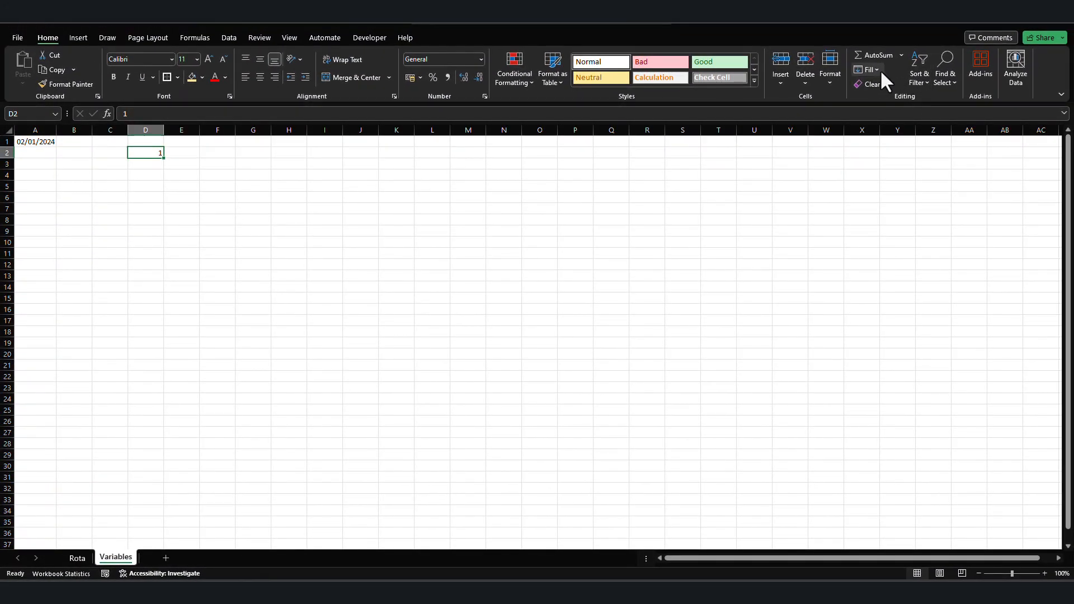
left_click(877, 70)
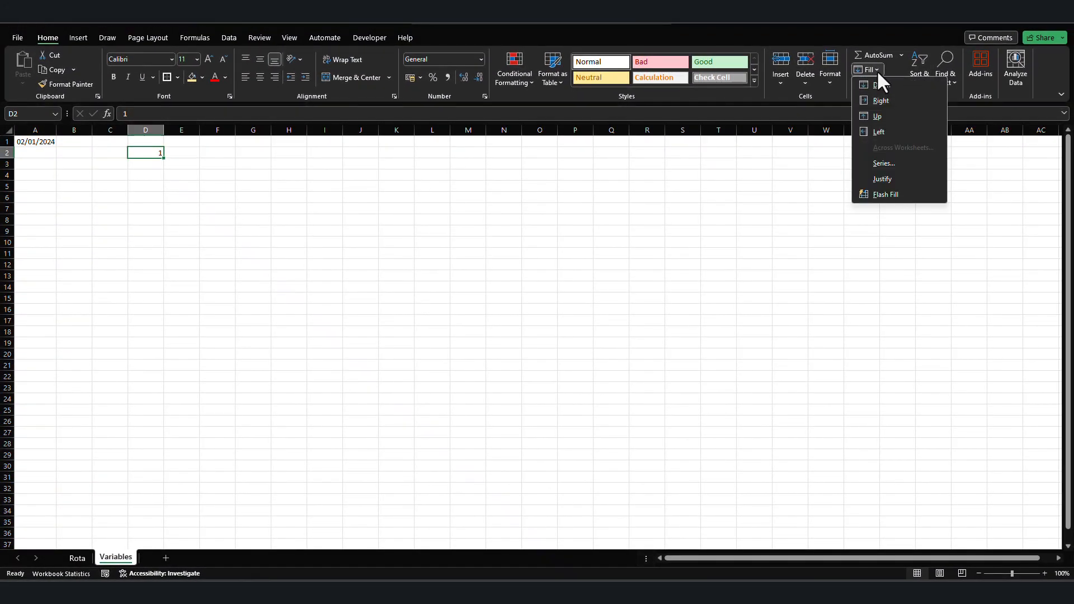
left_click(873, 166)
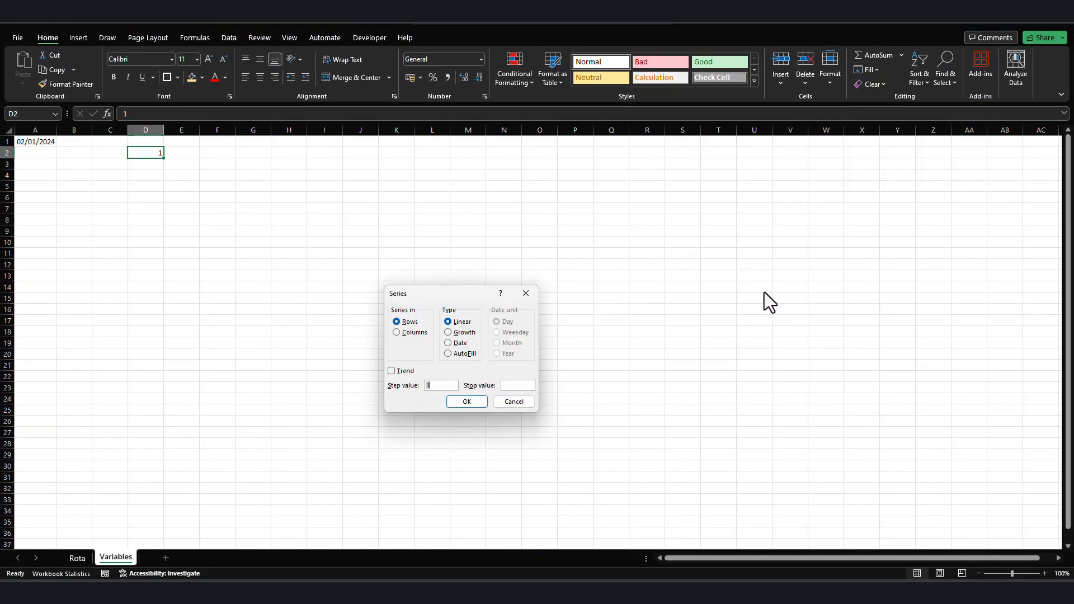
left_click(396, 332)
left_click(518, 386)
type("366")
left_click(455, 403)
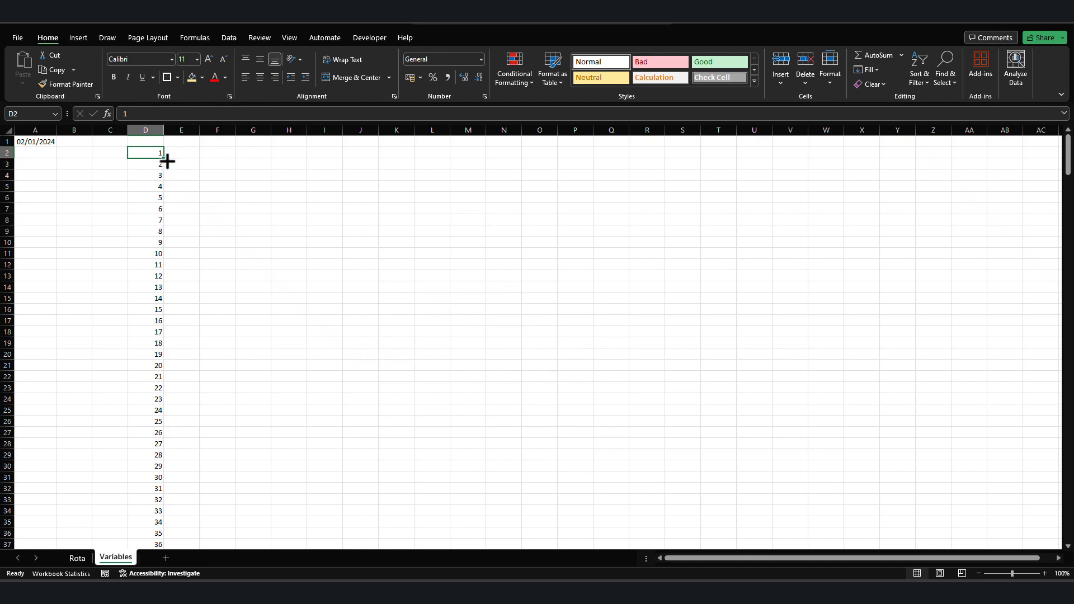
left_click_drag(1067, 158, 1032, 88)
Examine the start of the calendar on the Rota sheet and the availability formula in B8.
left_click(105, 154)
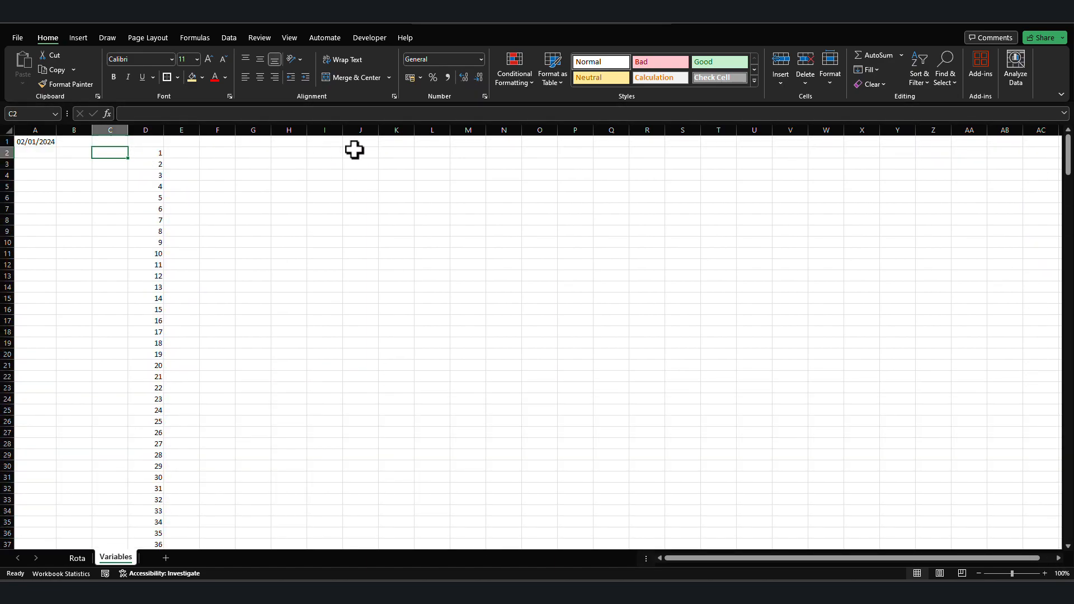
left_click(77, 557)
left_click_drag(770, 558, 626, 555)
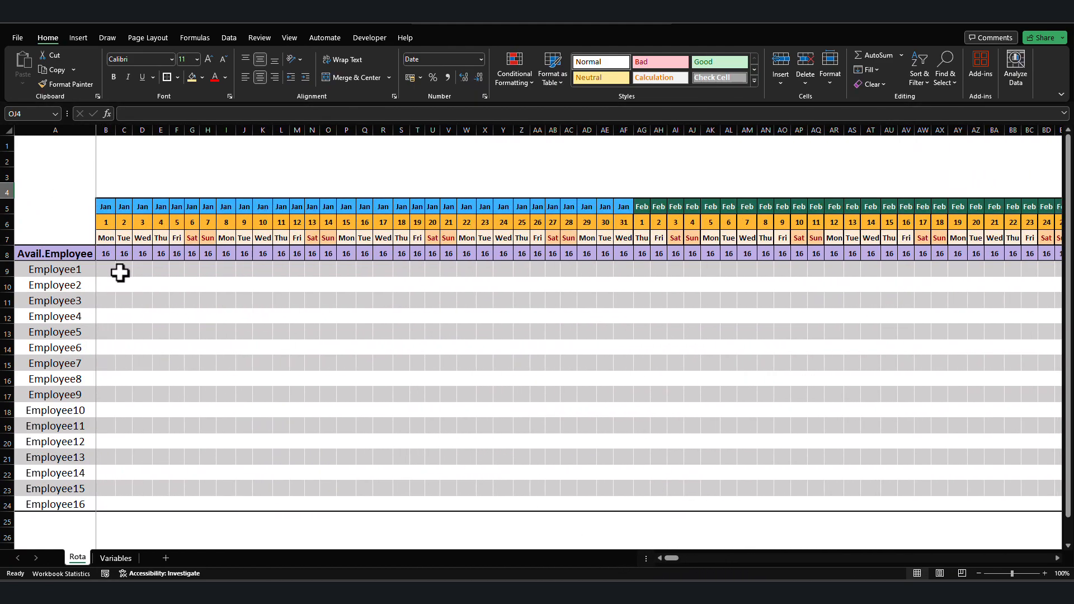
left_click(105, 251)
left_click(105, 265)
left_click(106, 255)
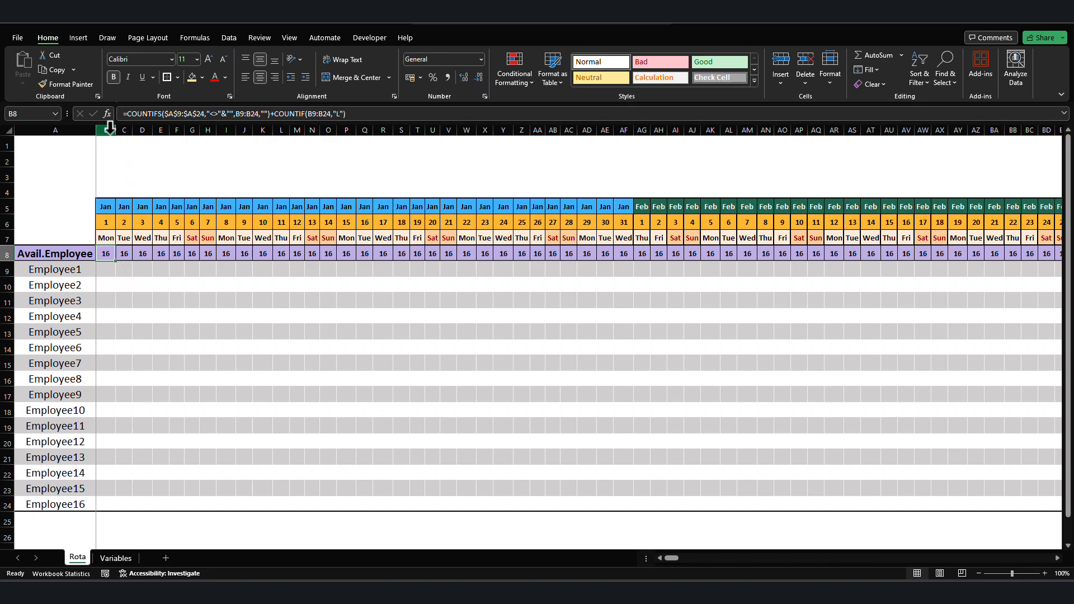
Enter the formula =ADDRESS(1,D2,4) in cell C2 of the Variables sheet.
left_click(114, 557)
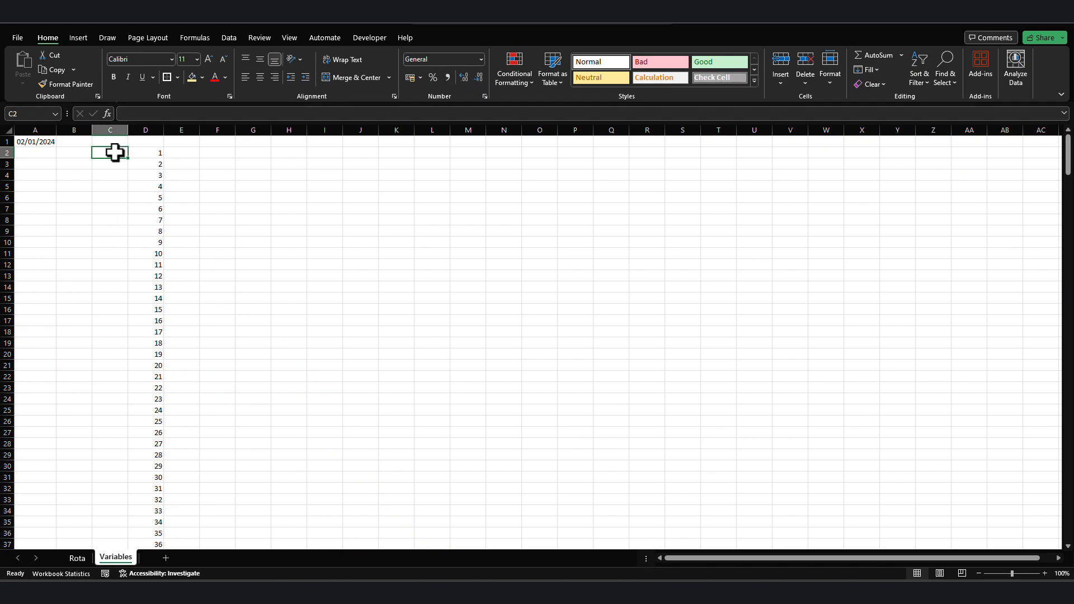
type("=ADDRESS(")
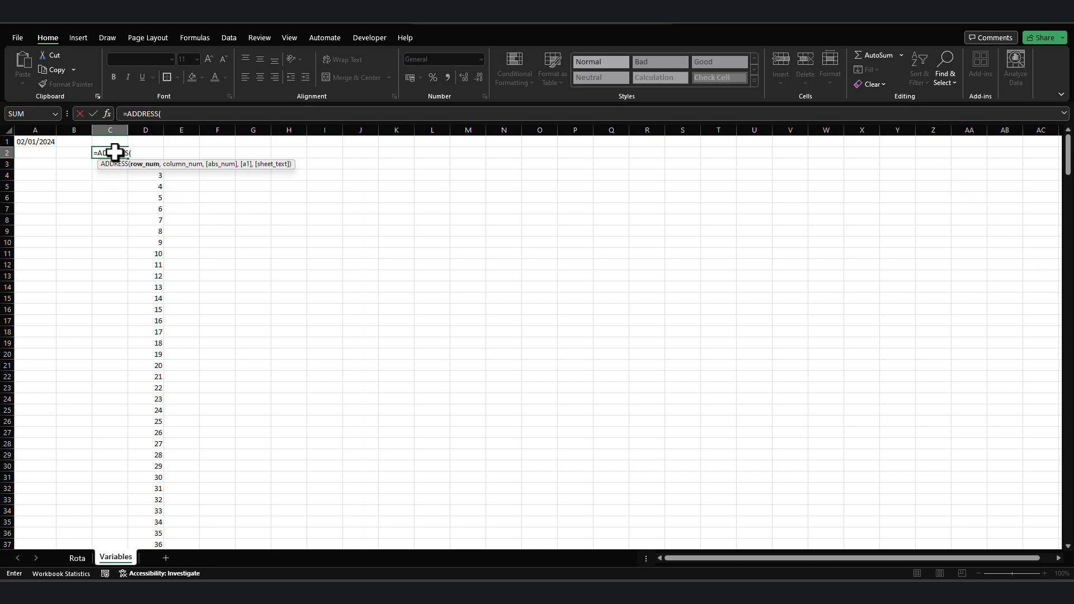
type("1,")
left_click(159, 154)
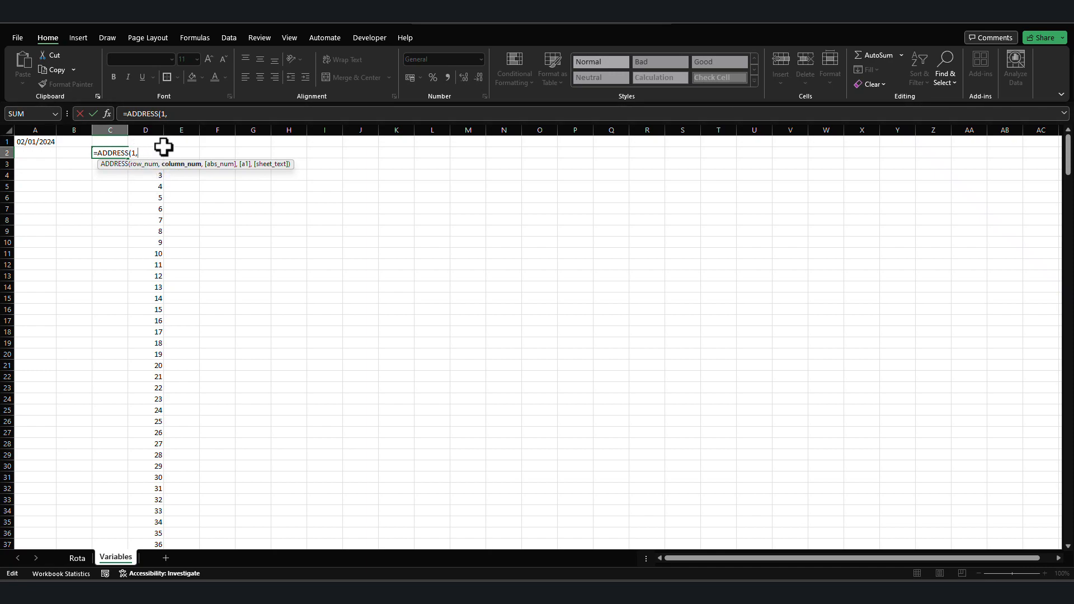
left_click(160, 152)
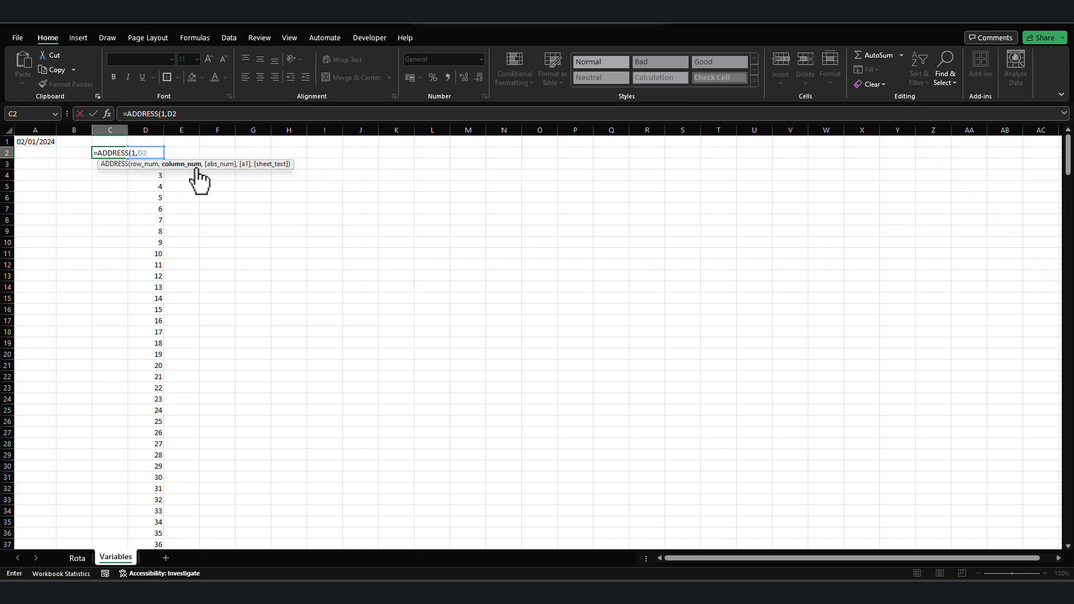
type(",")
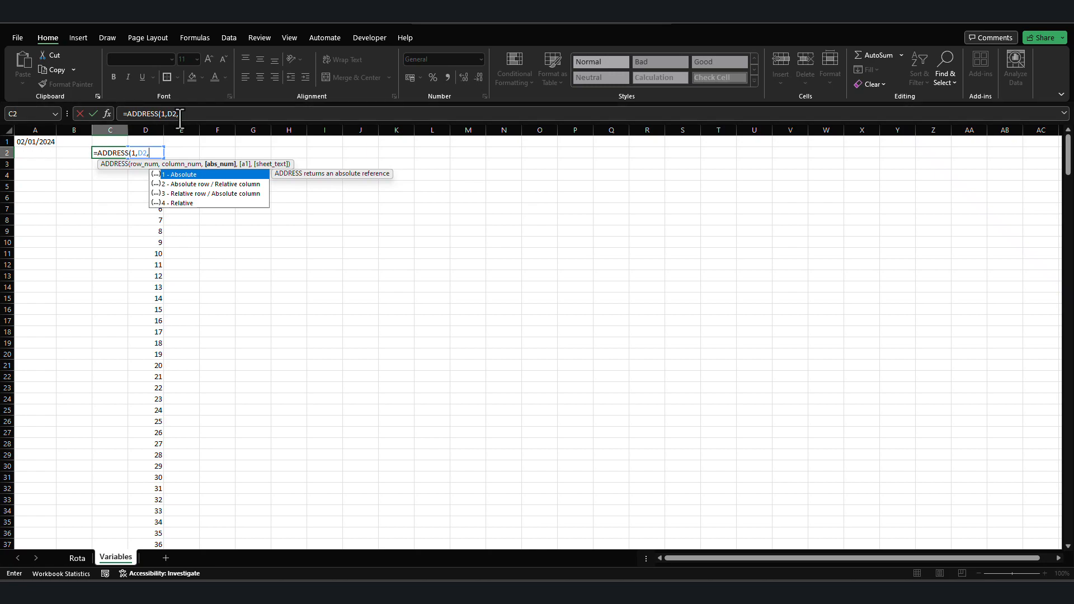
type("4)")
key("Return")
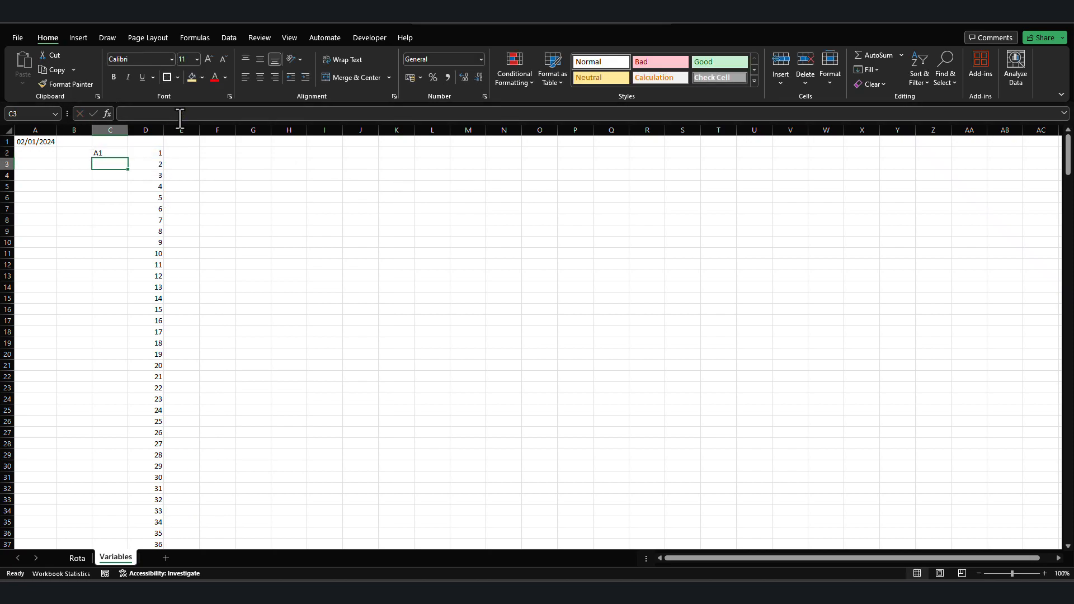
Change the column number argument of the ADDRESS formula in C2 to D2+1.
key("Up")
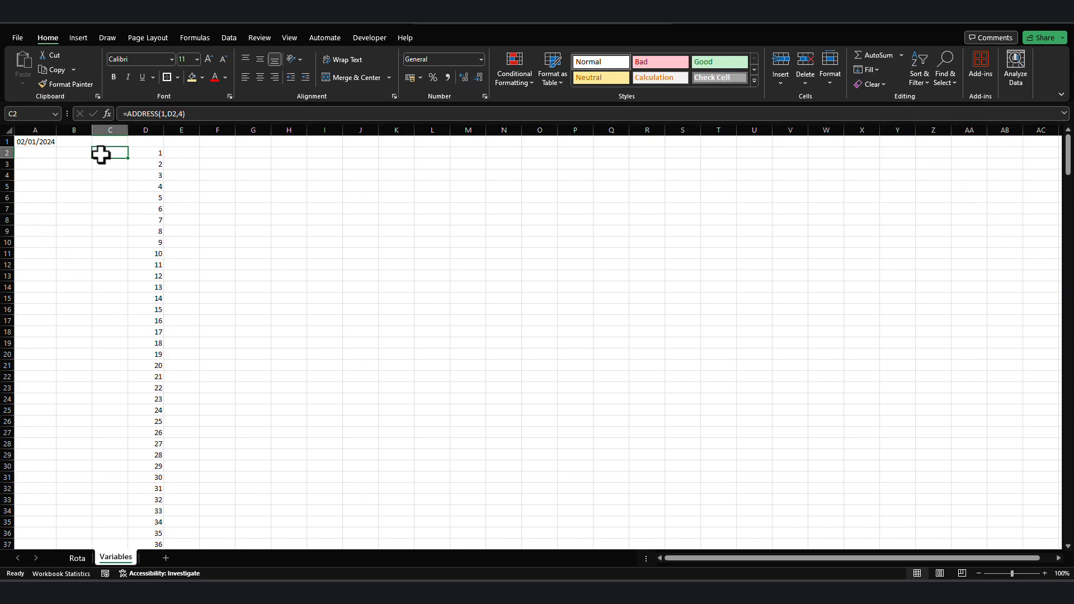
left_click(172, 114)
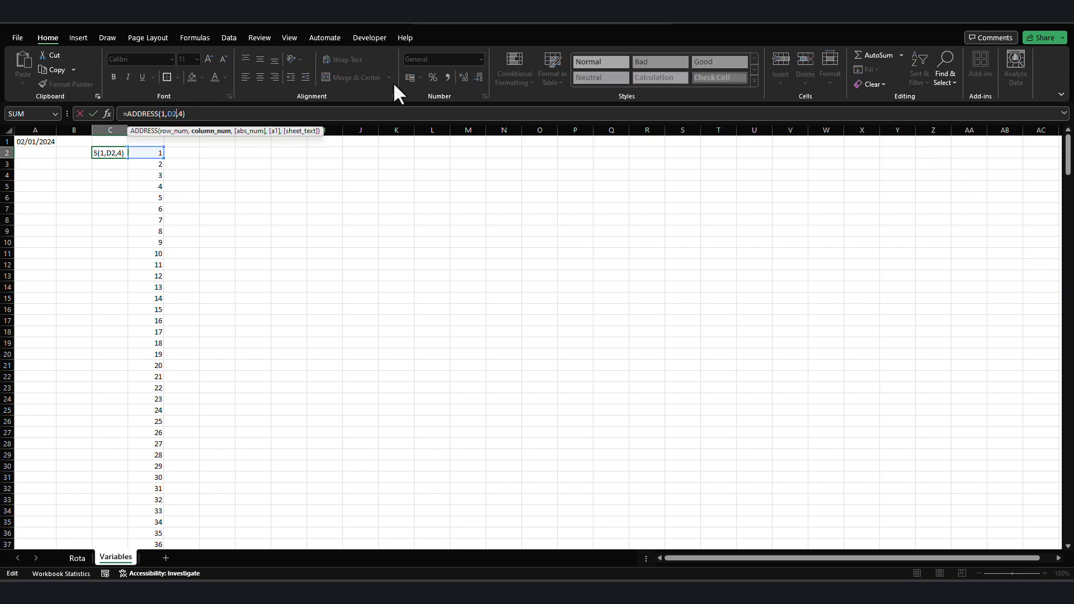
type("+1")
key("Return")
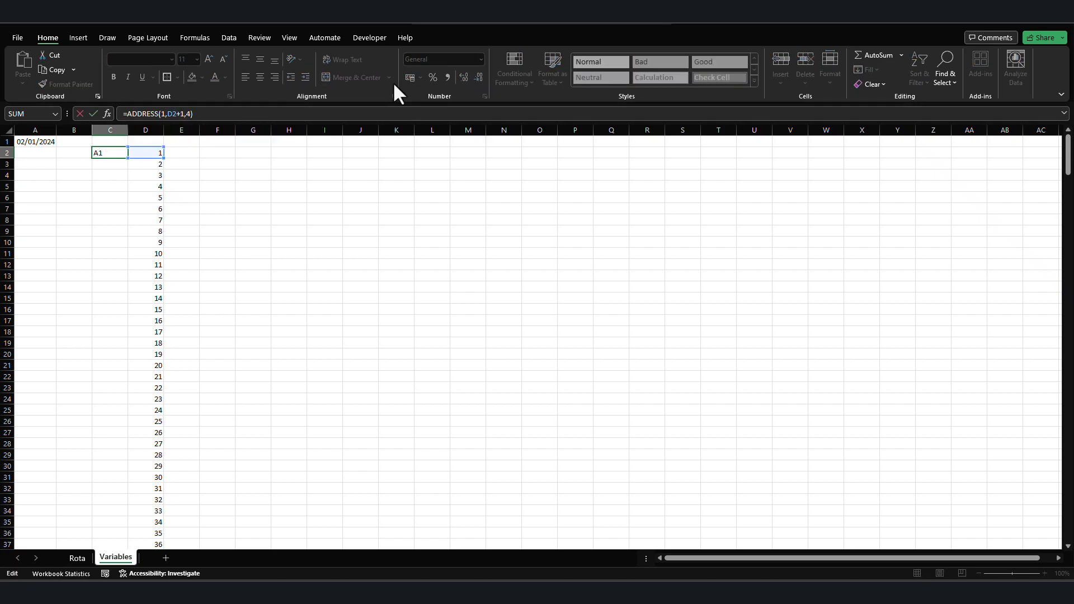
Wrap the formula in C2 with SUBSTITUTE to strip the row number, giving =SUBSTITUTE(ADDRESS(1,D2+1,4),1,"").
left_click(99, 152)
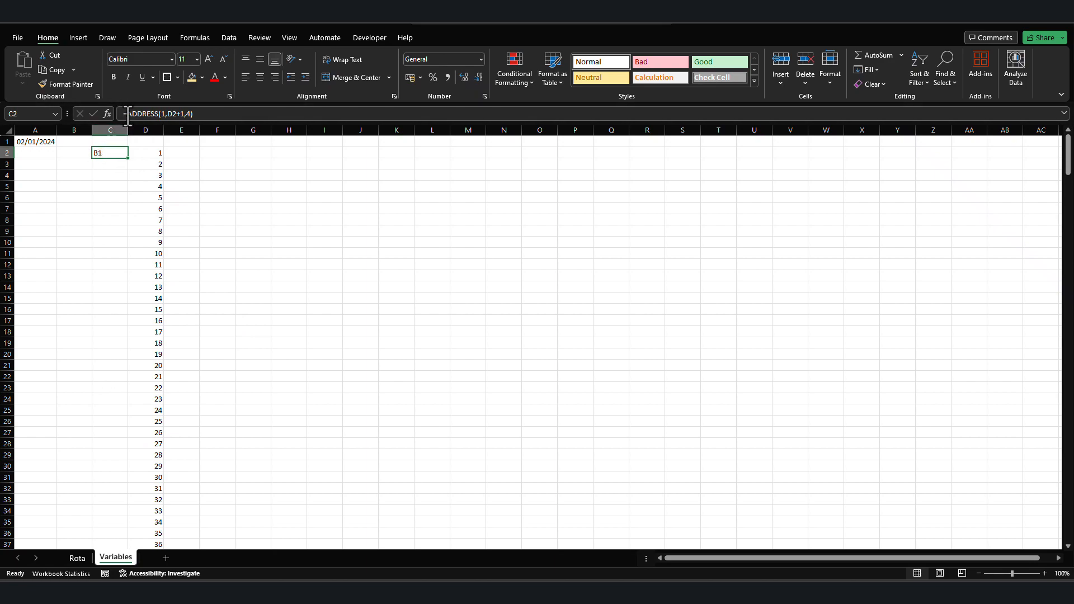
left_click(126, 107)
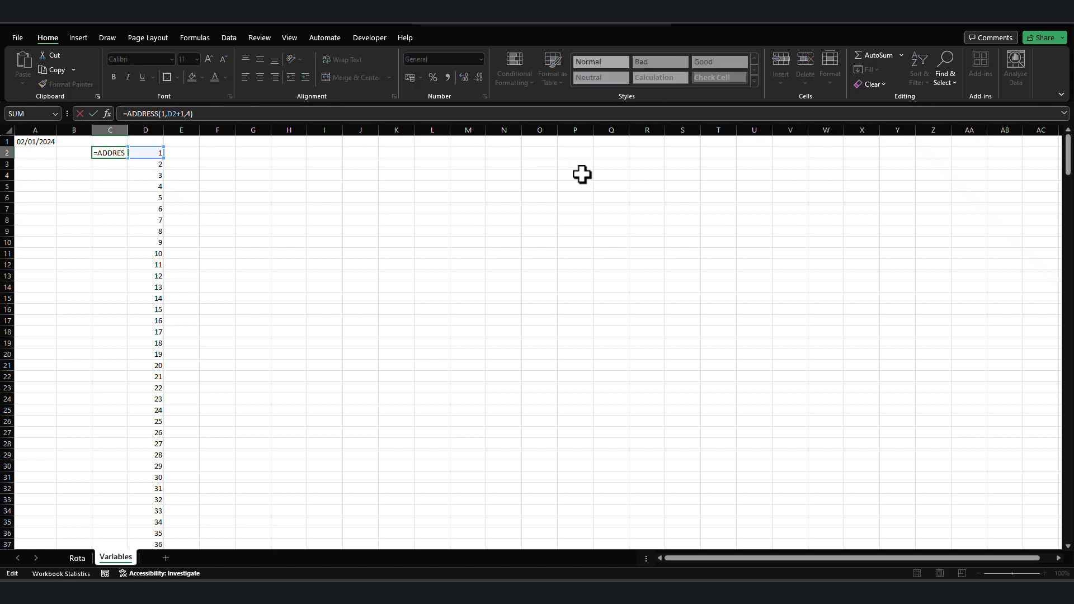
type("sub")
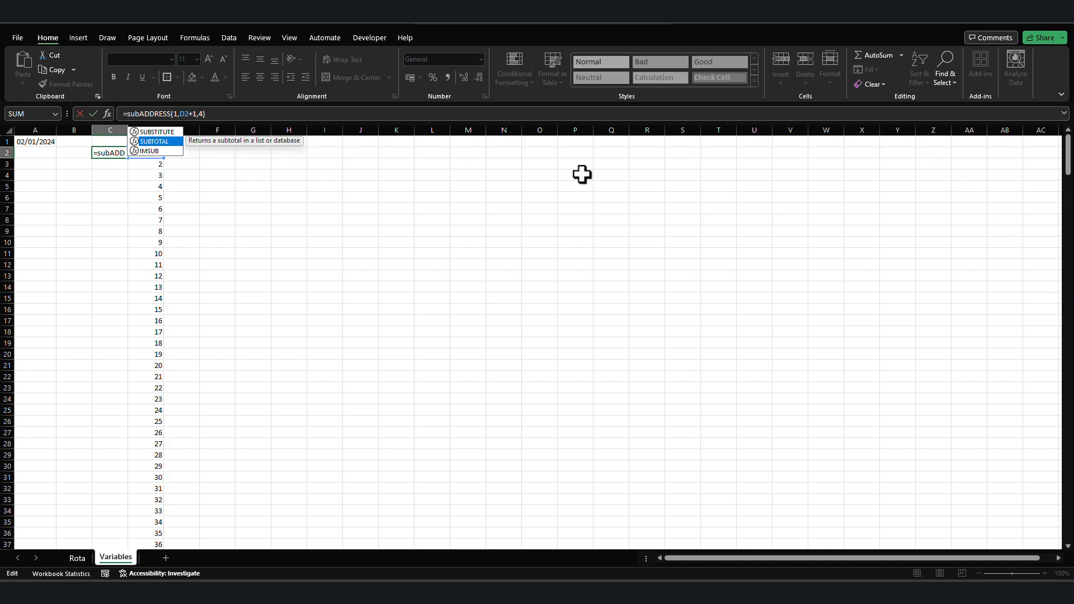
key("Tab")
left_click(276, 111)
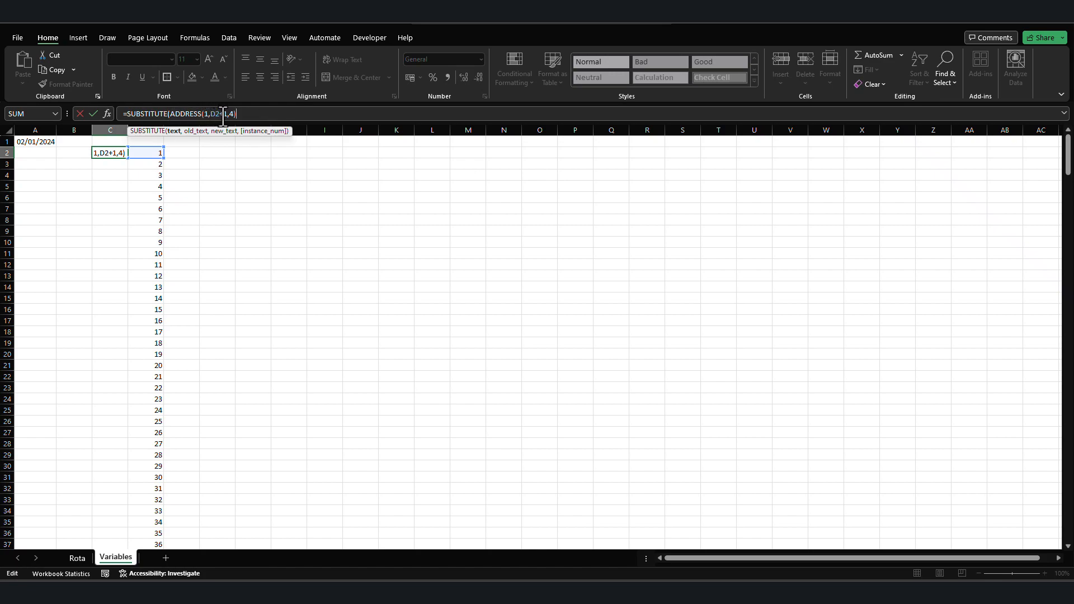
type(",1,")
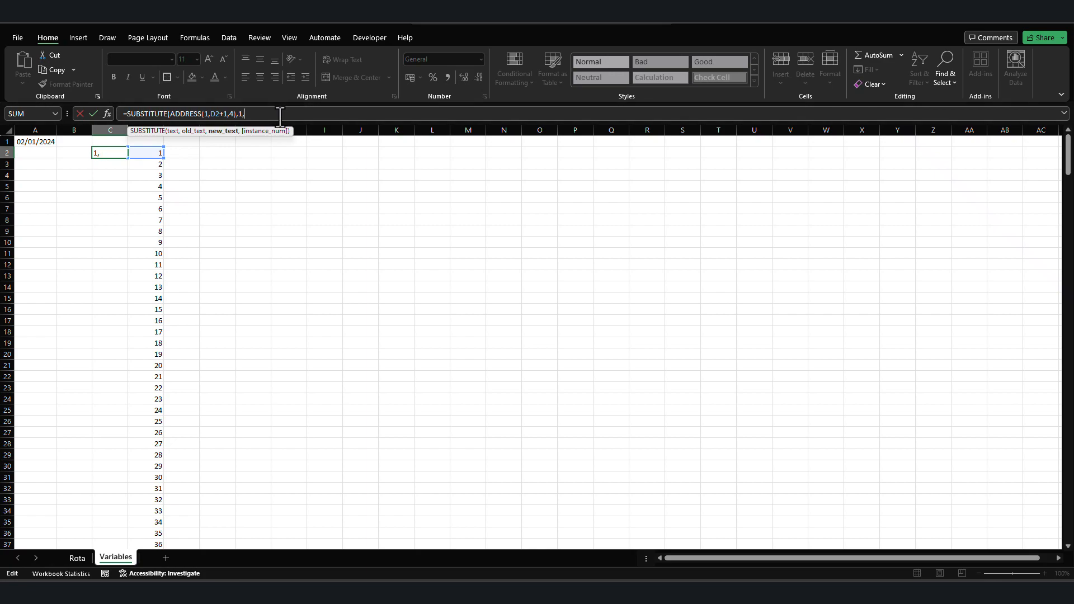
type("\"\")")
key("Return")
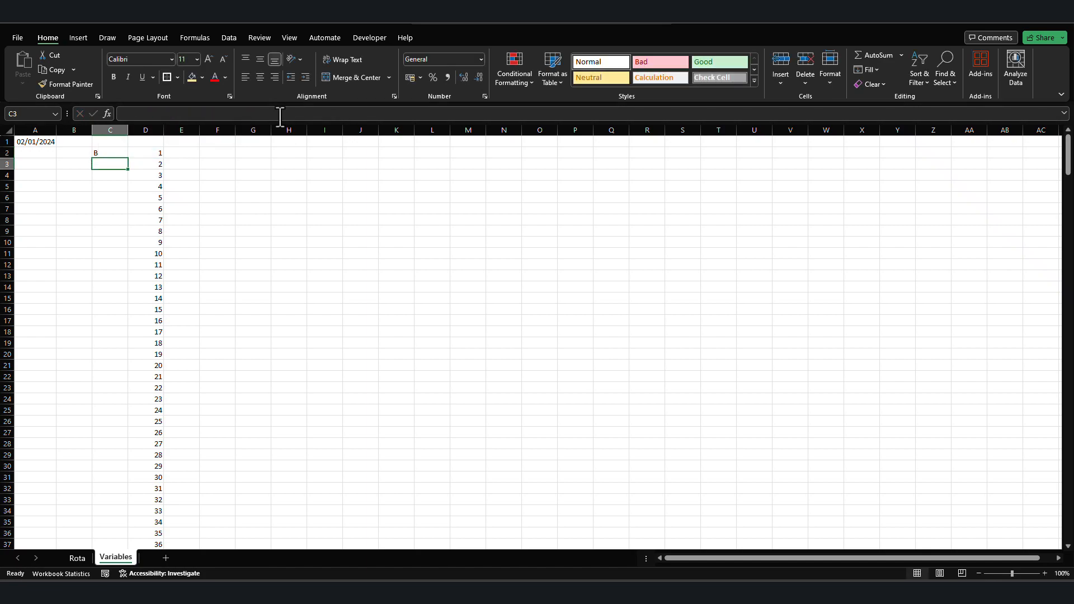
Fill the column-letter formula in C2 down column C of the Variables sheet to the last numbered day in row 367.
left_click(94, 154)
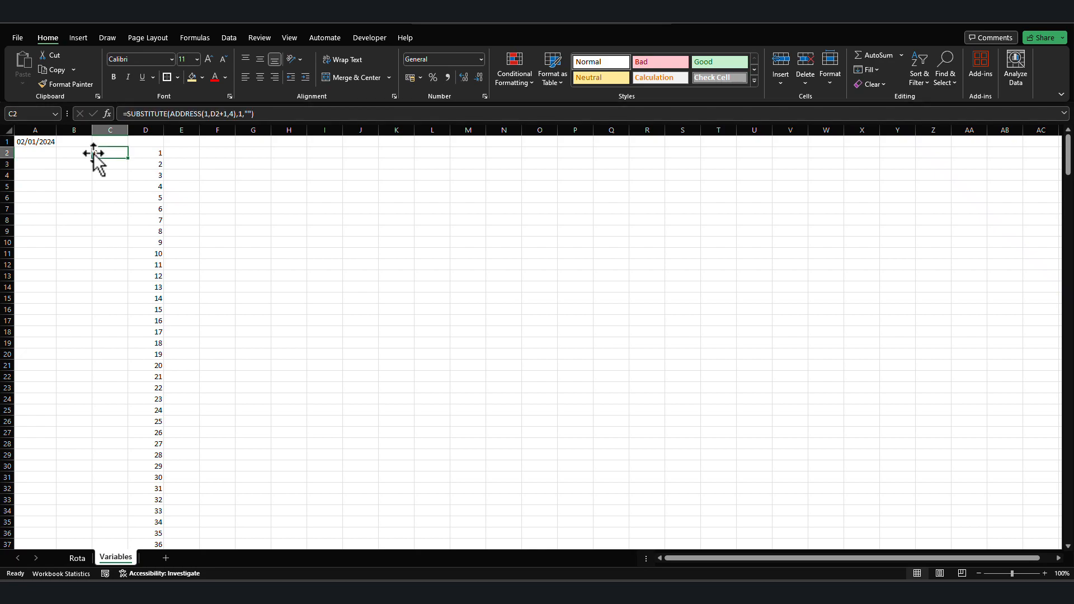
double_click(128, 158)
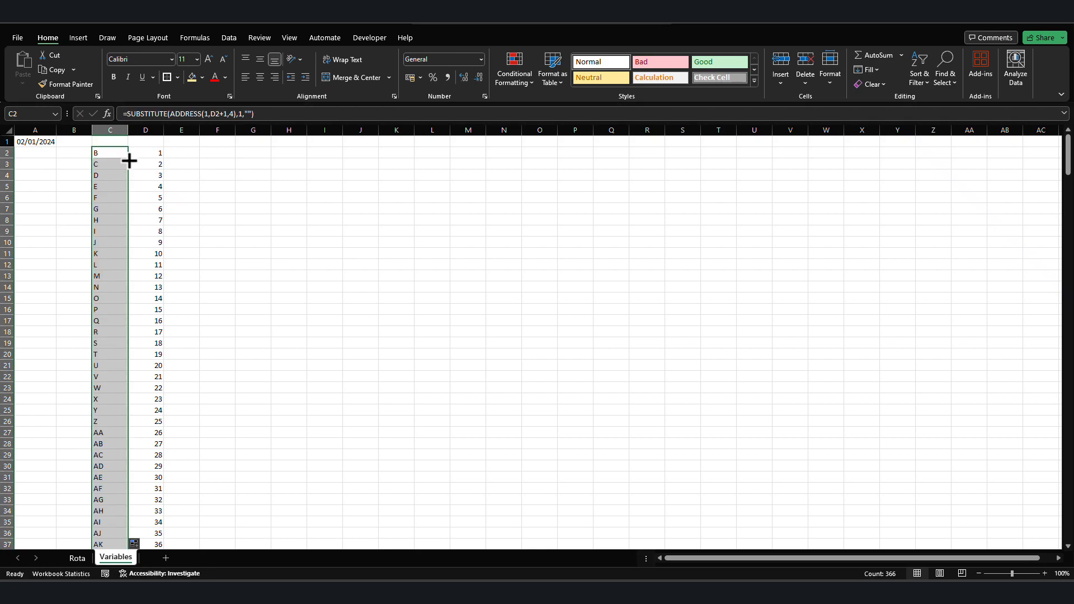
scroll(126, 165, "down", 20)
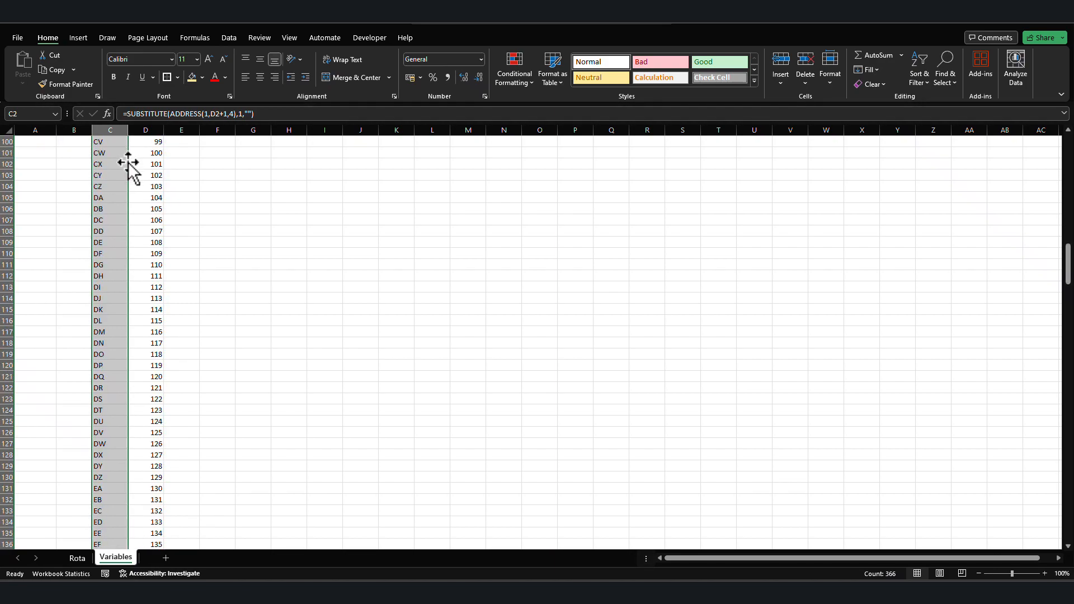
scroll(124, 175, "down", 20)
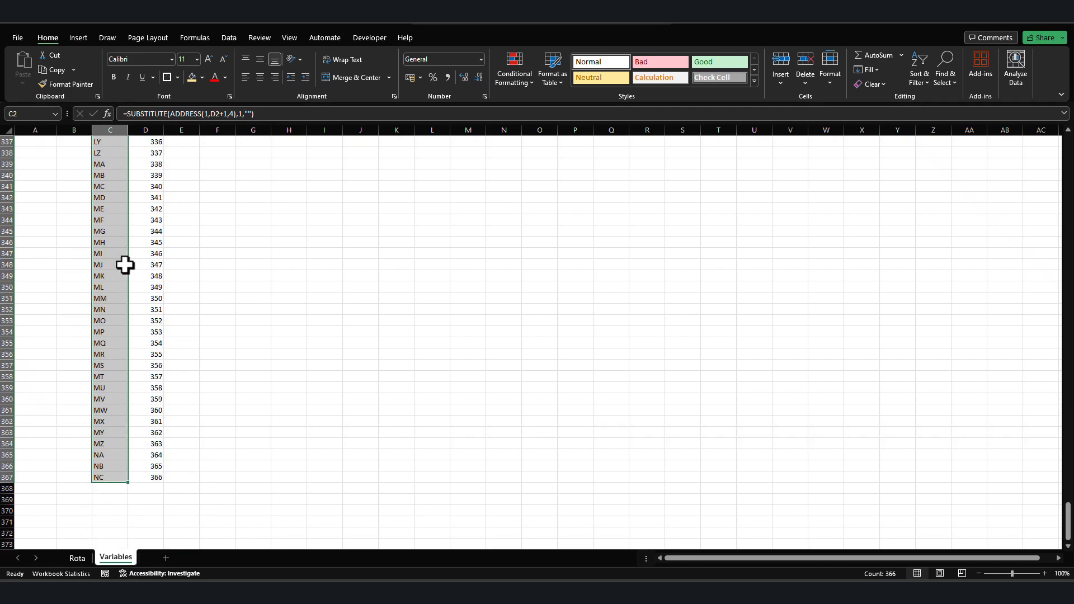
left_click_drag(1068, 523, 1039, 101)
Compare the last calendar column on the Rota sheet with the final column letter in column C of the Variables sheet.
left_click(77, 558)
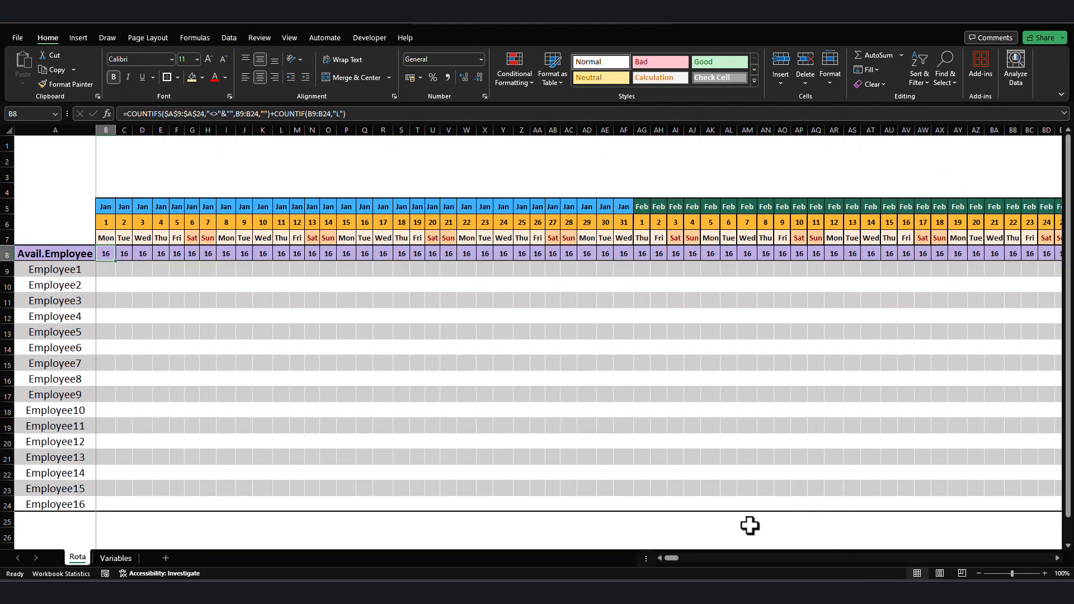
left_click_drag(670, 558, 763, 532)
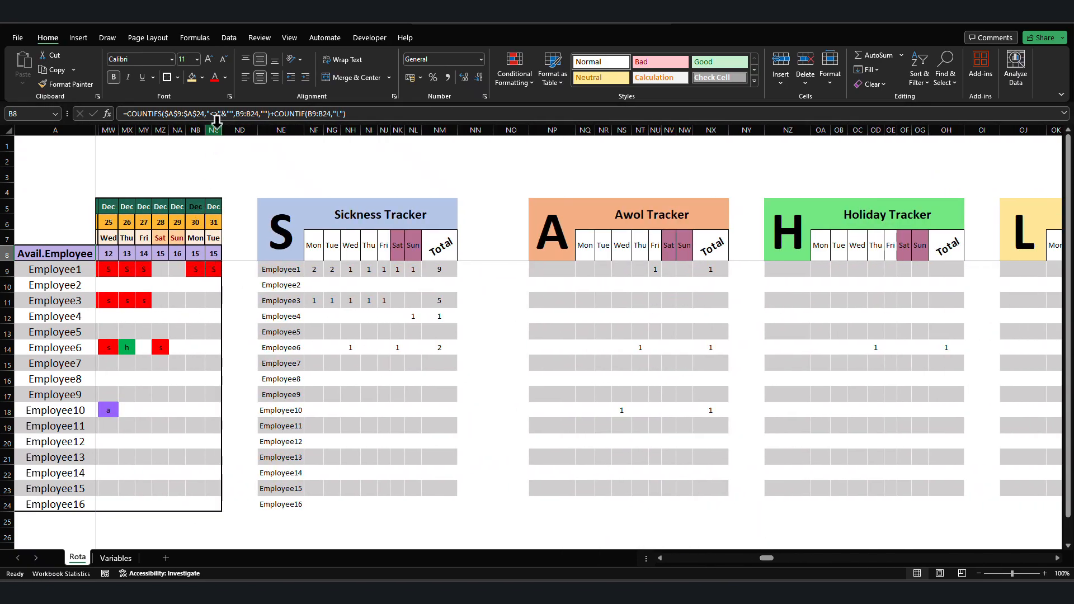
left_click(116, 559)
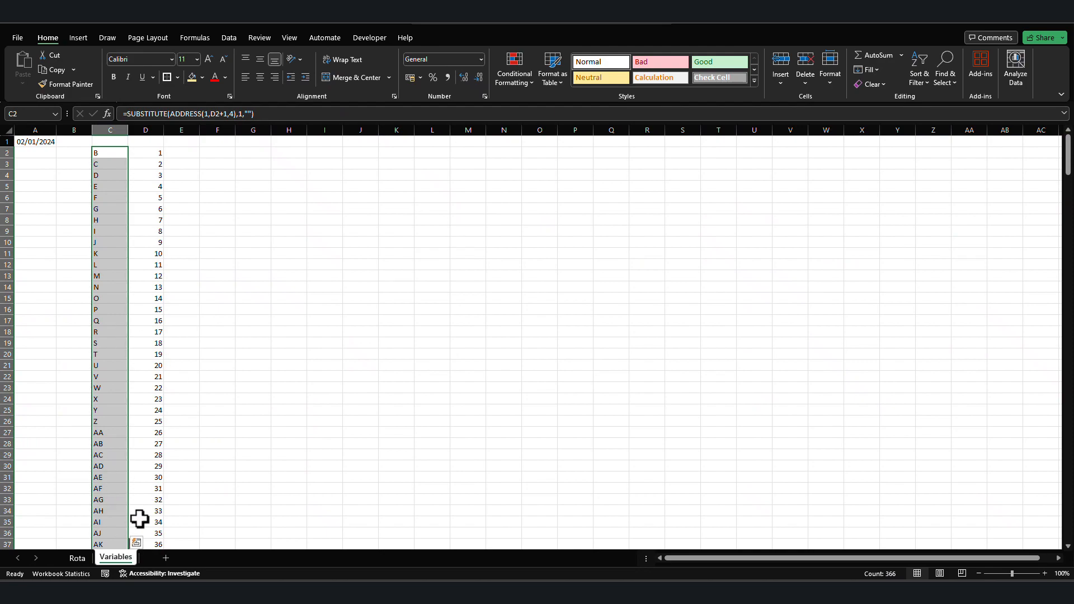
left_click_drag(1068, 164, 1028, 558)
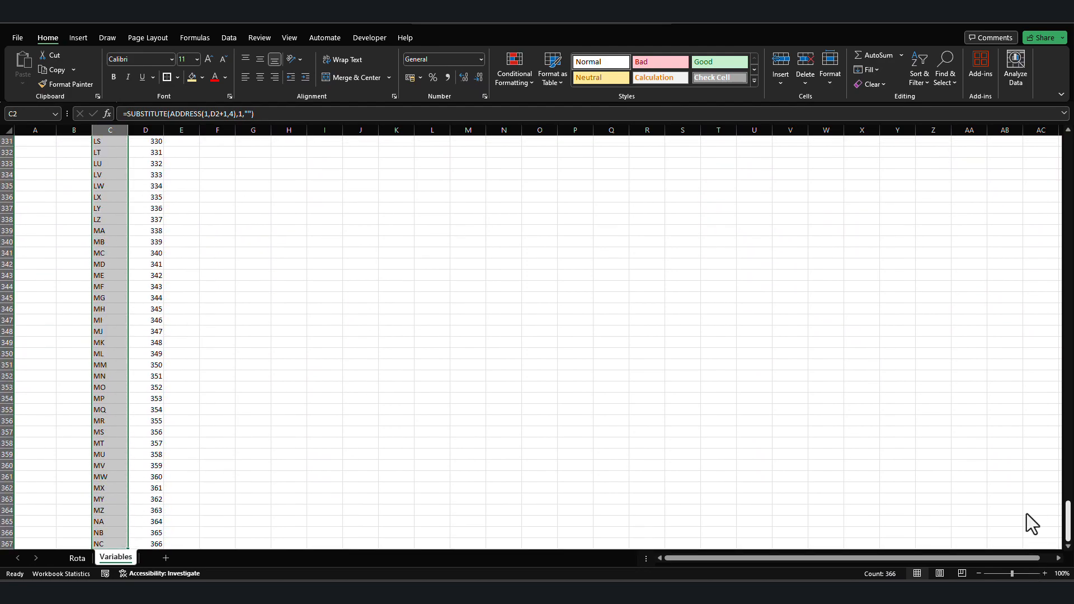
left_click_drag(1026, 513, 1002, 110)
left_click(468, 198)
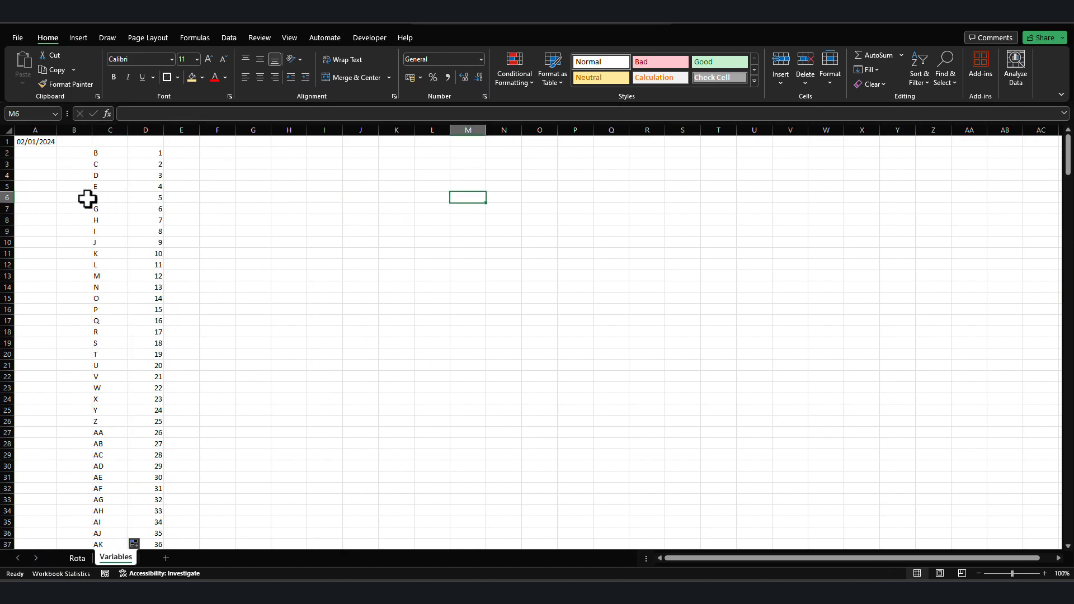
Enter the formula =YEAR(A1) in cell A2 of the Variables sheet.
left_click(33, 153)
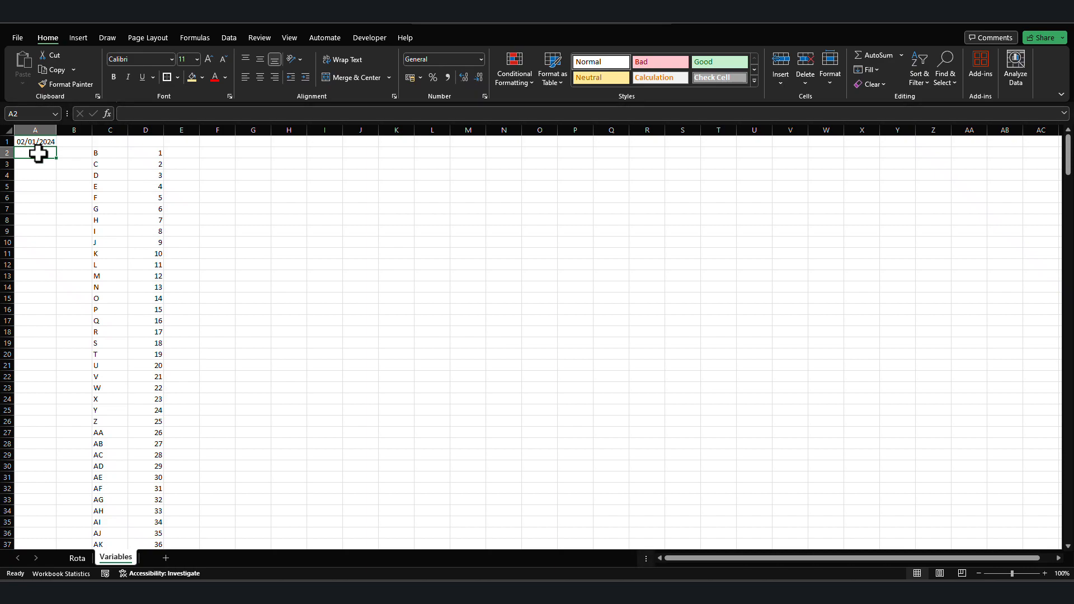
type("=ye")
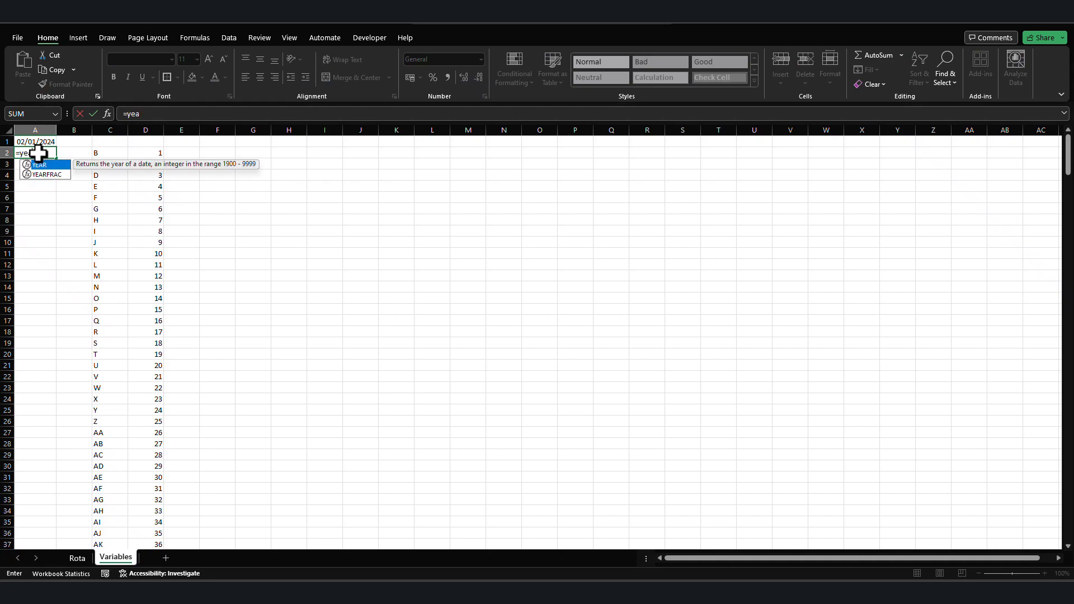
type("a")
key("Tab")
left_click(35, 141)
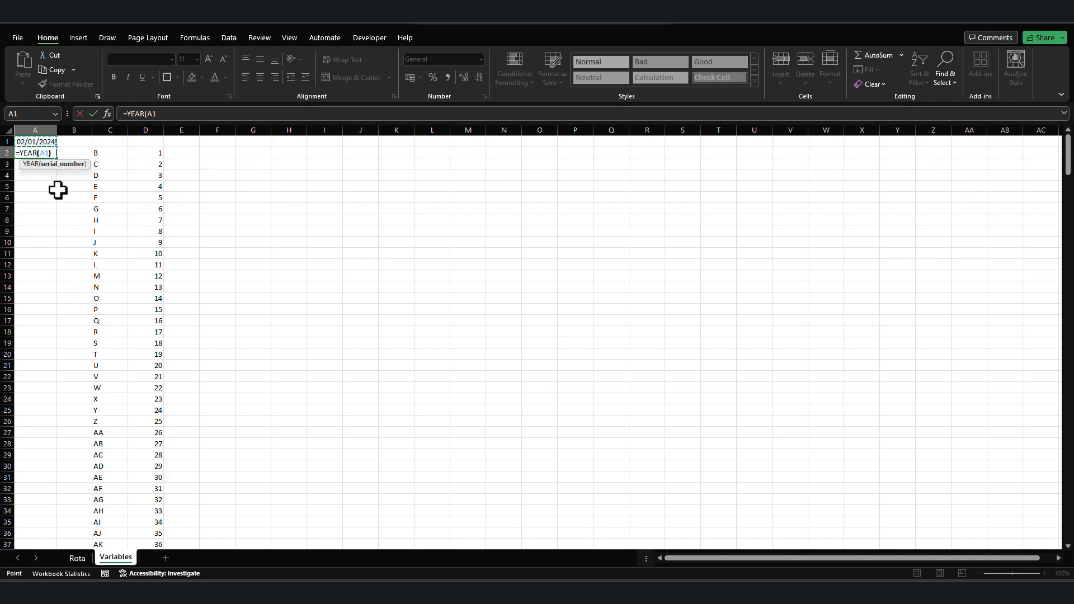
key("ctrl+Return")
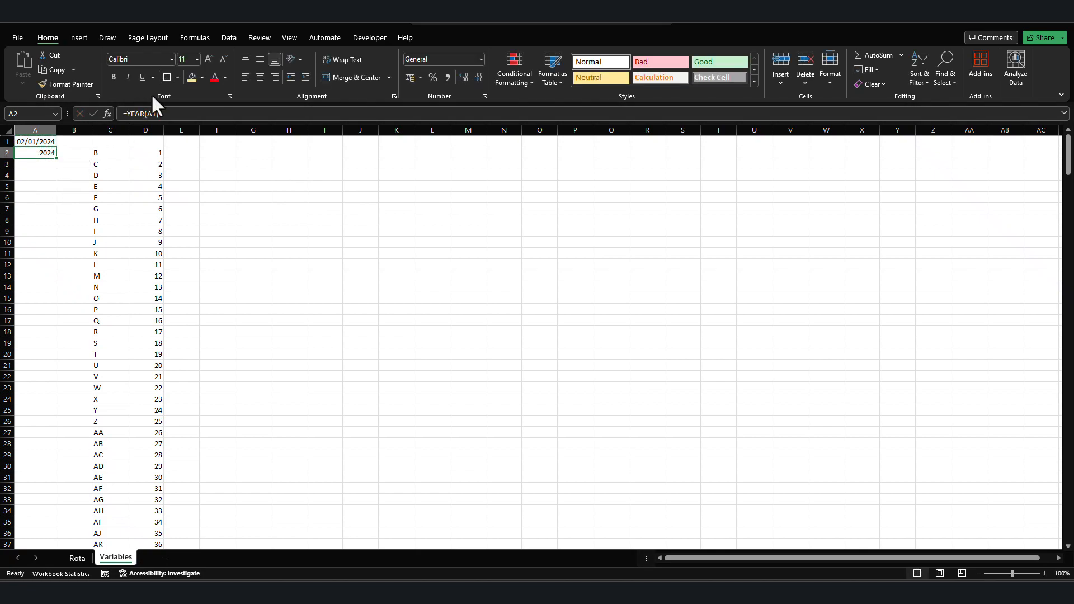
Wrap the year formula in A2 with DATE, giving =DATE(YEAR(A1),1,0).
left_click(127, 113)
type("da")
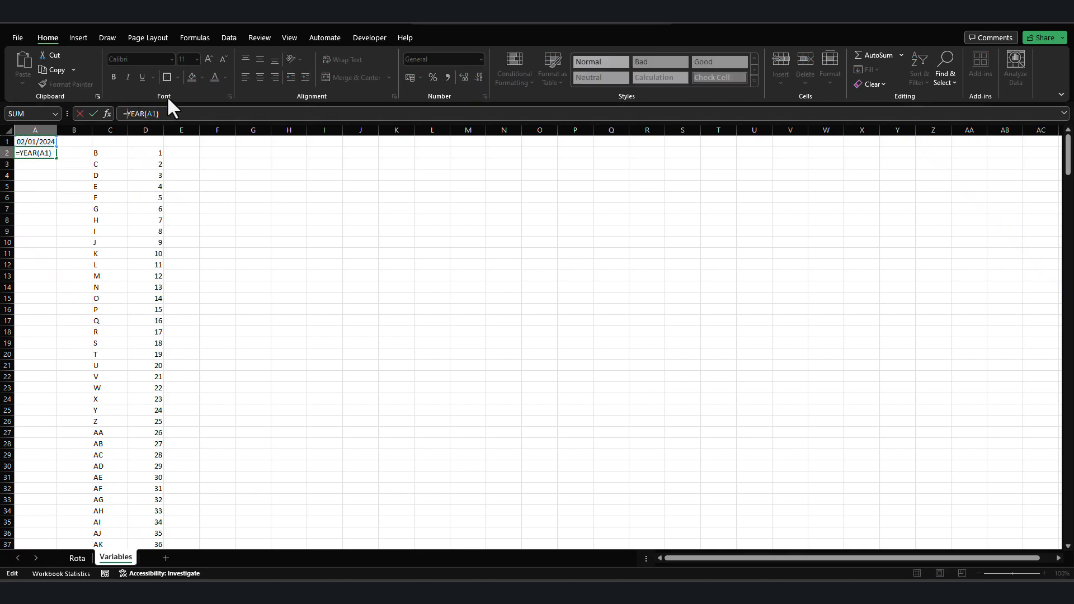
type("te")
key("Tab")
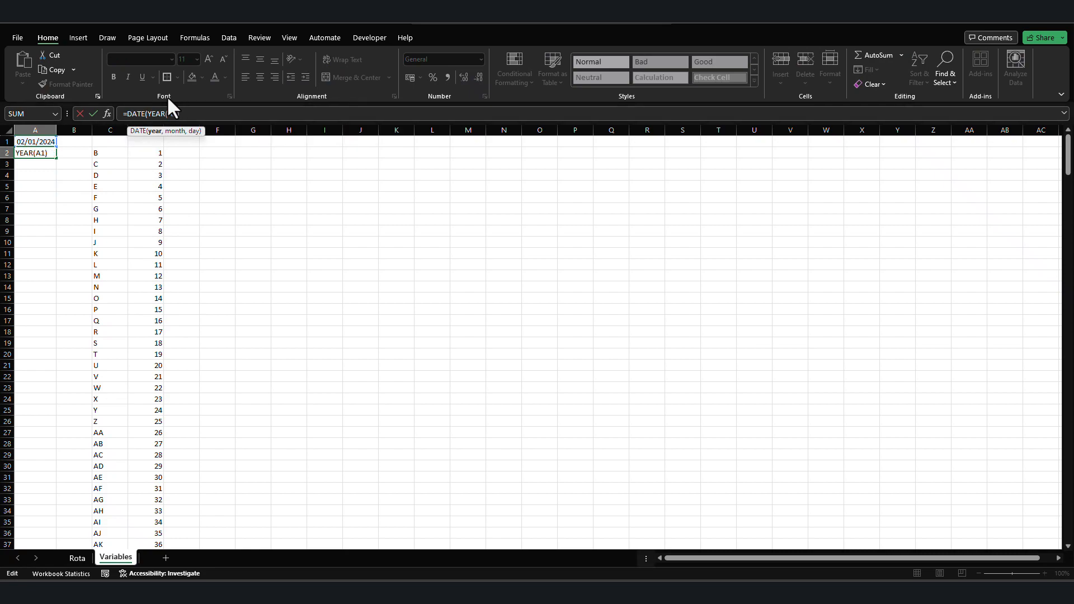
left_click(189, 113)
type(",1,0")
key("Return")
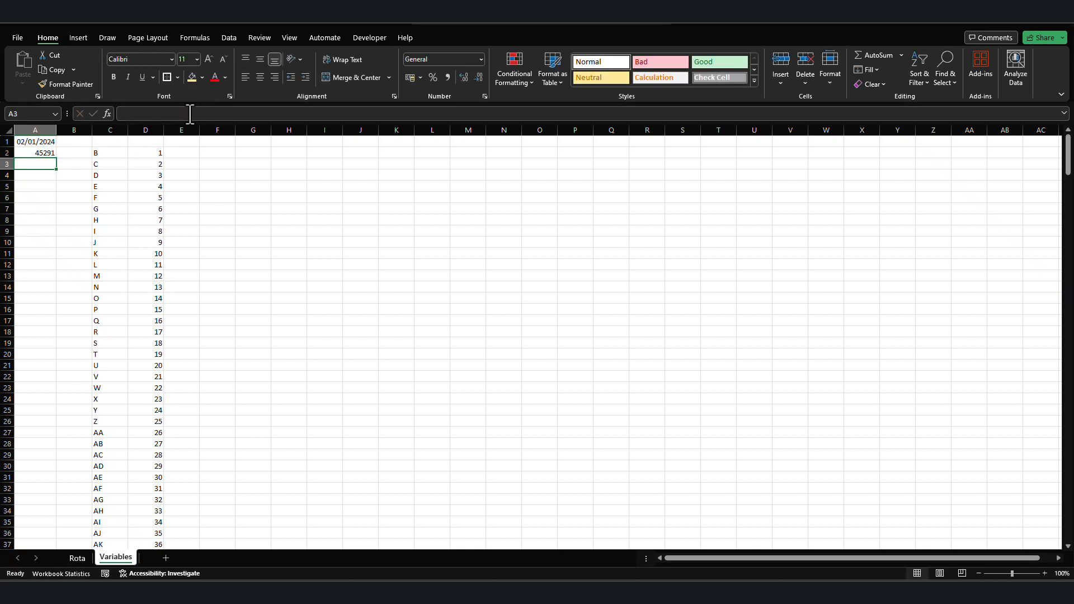
Subtract the DATE result from the date in A1, making the A2 formula =A1-DATE(YEAR(A1),1,0).
left_click(45, 152)
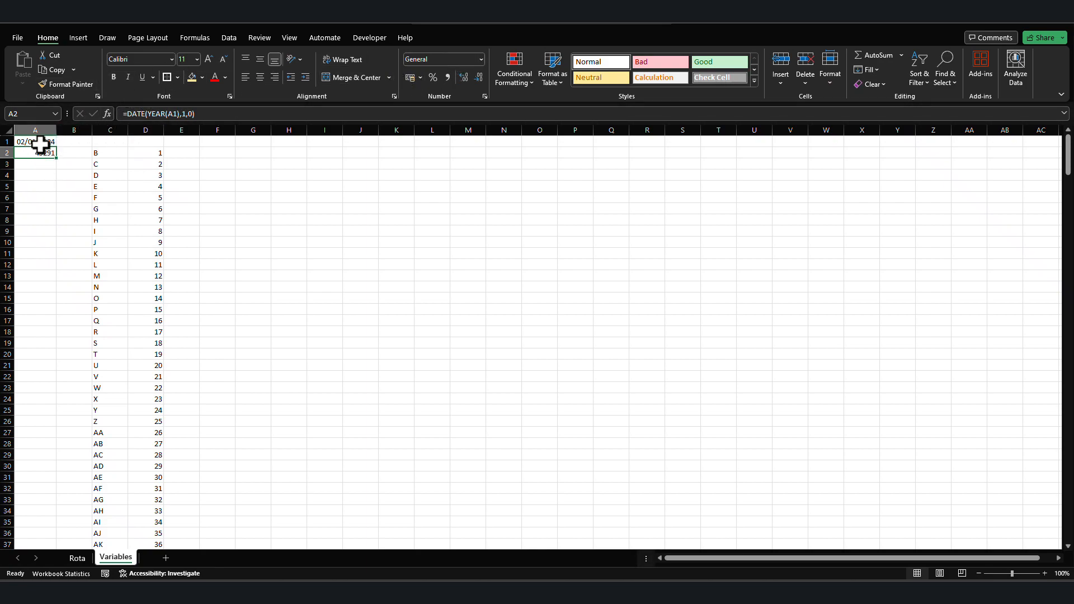
double_click(55, 153)
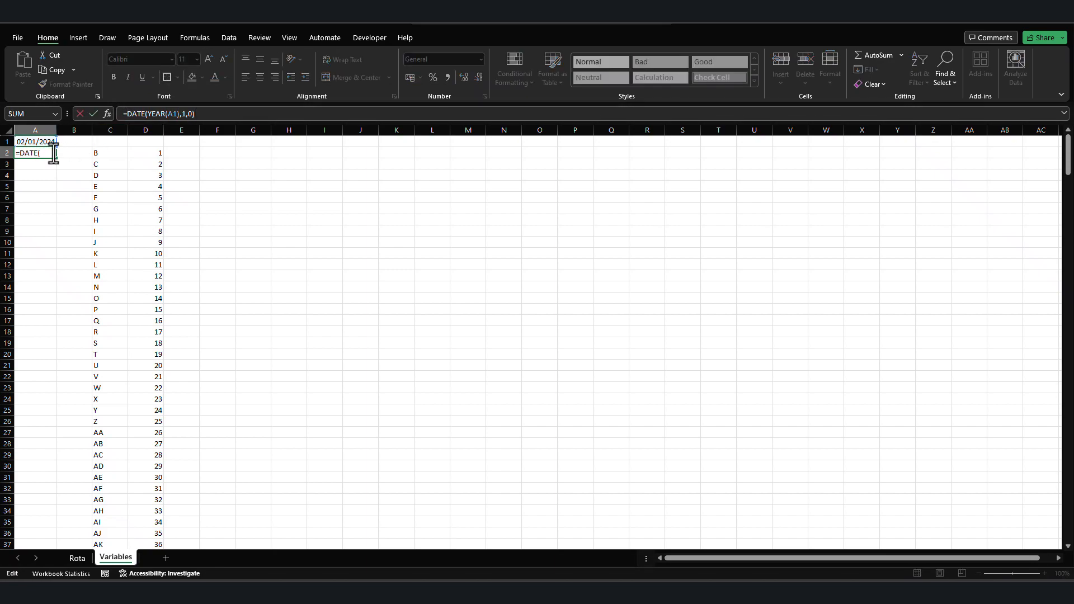
left_click(40, 141)
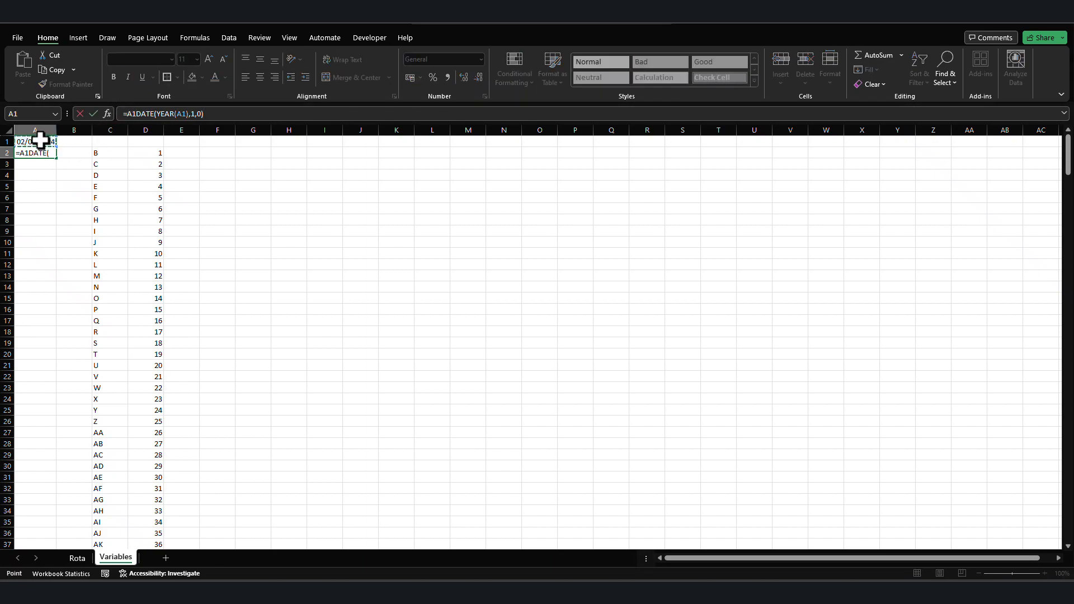
type("-")
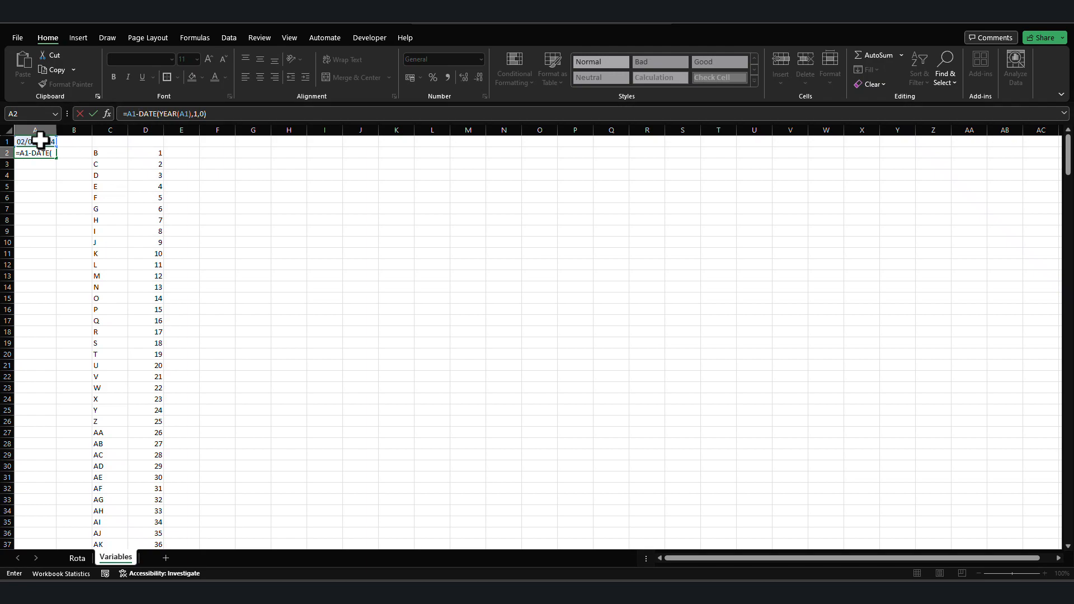
key("Return")
left_click(42, 153)
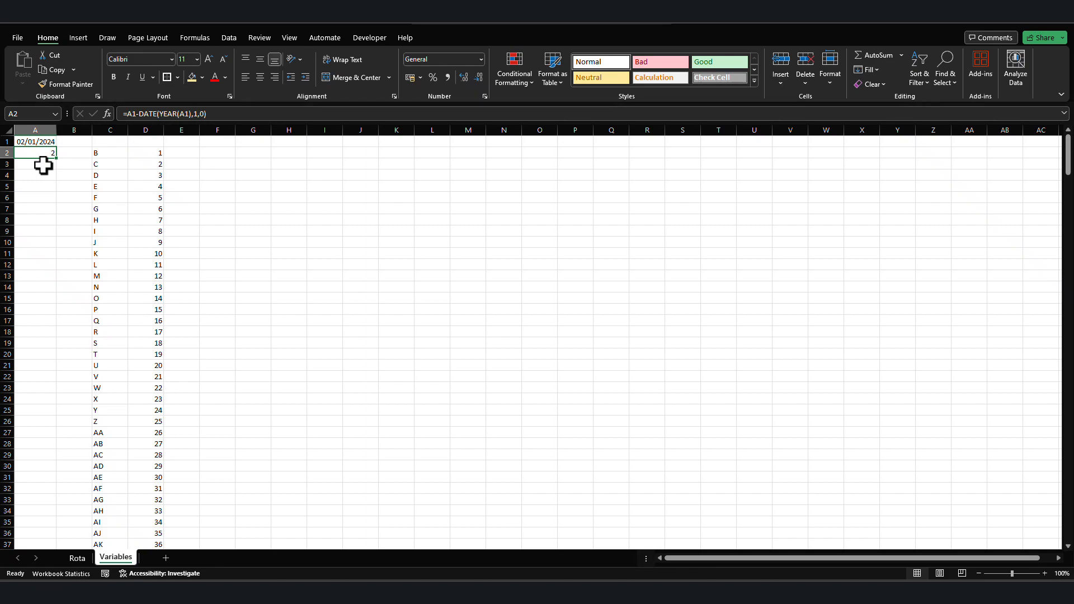
Enter the lookup formula =XLOOKUP(A2,D:D,C:C,"",0,1) in cell A3 to return the column letter for the day number.
left_click(43, 164)
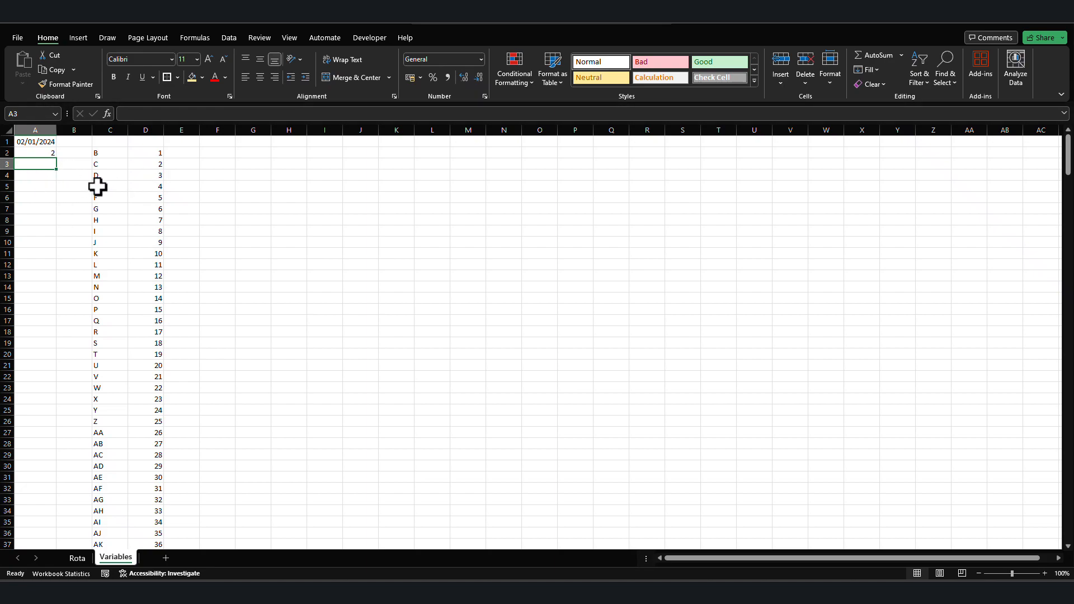
type("=XLOOKUP(")
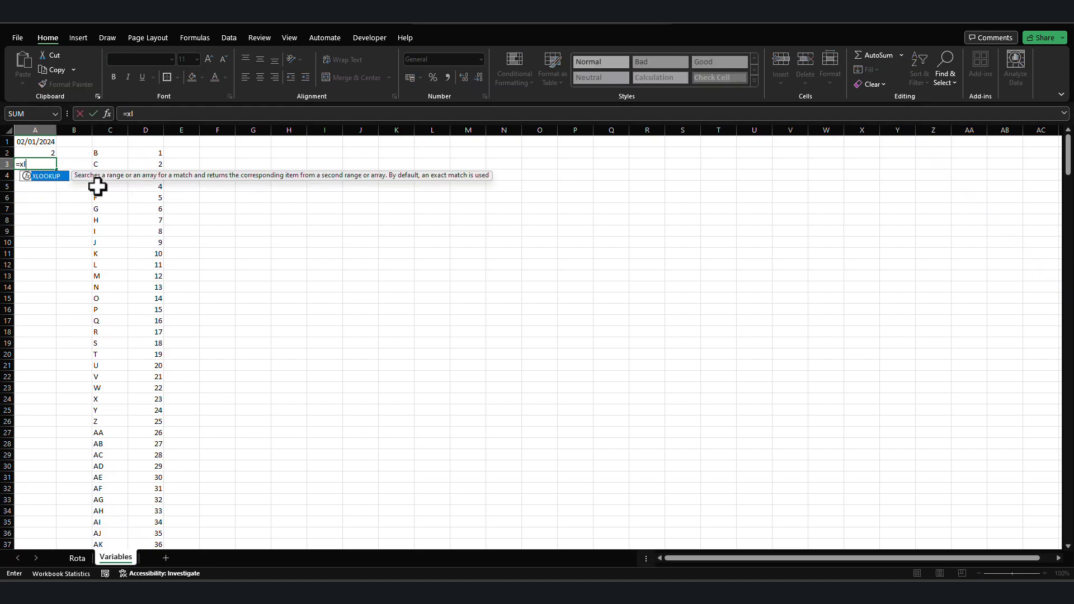
left_click(48, 155)
type(",")
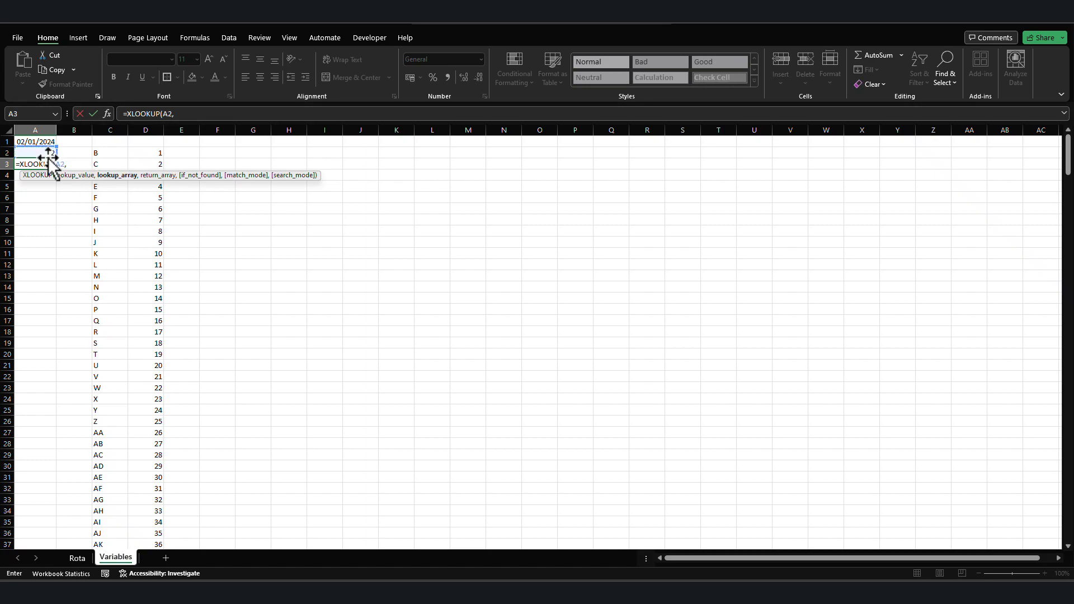
left_click(153, 125)
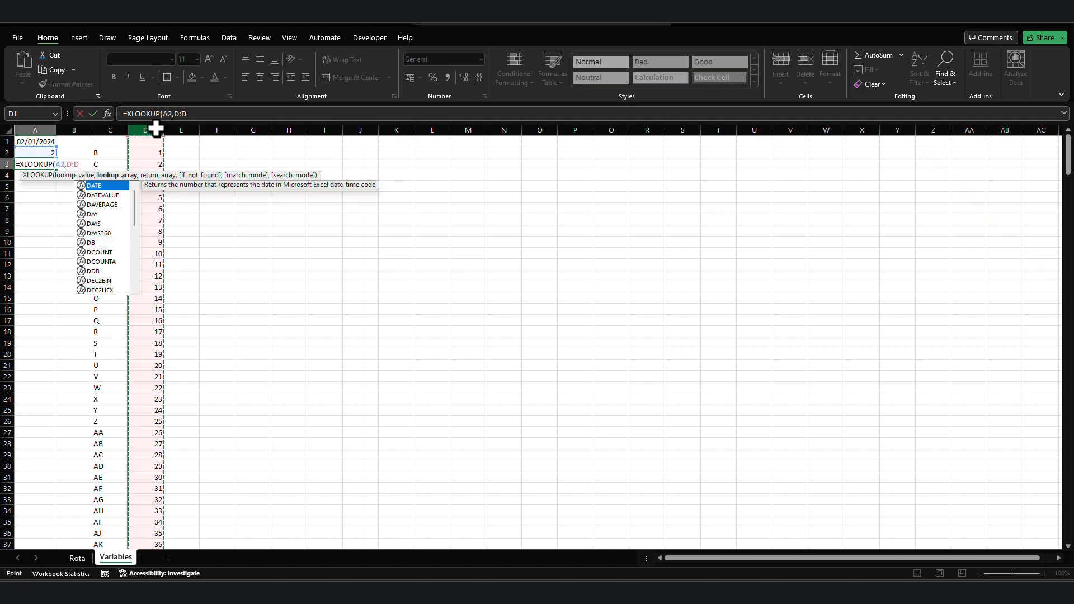
type(",")
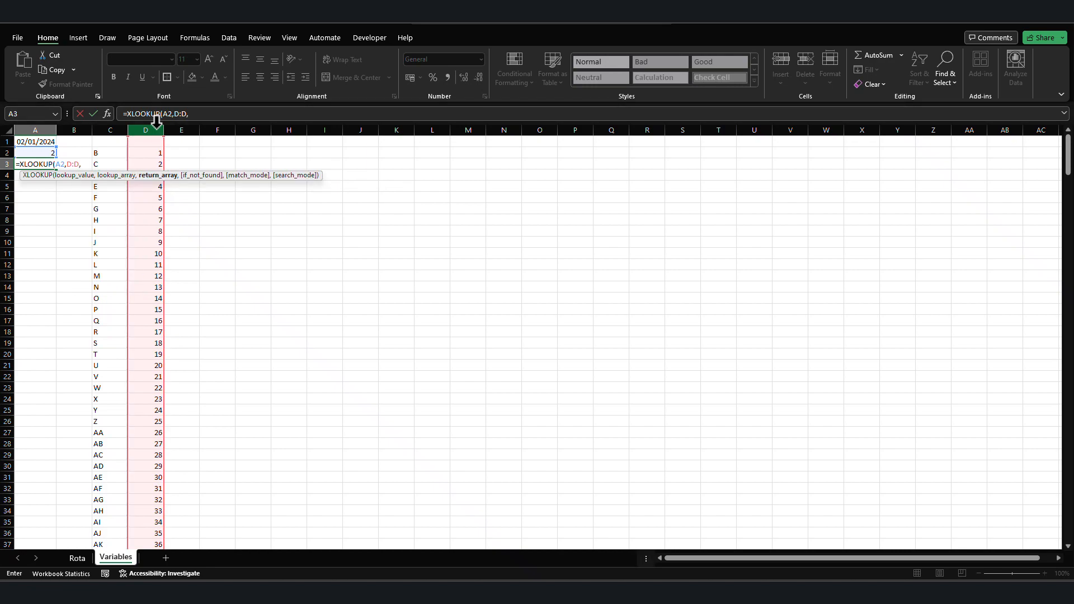
left_click(113, 126)
type(",")
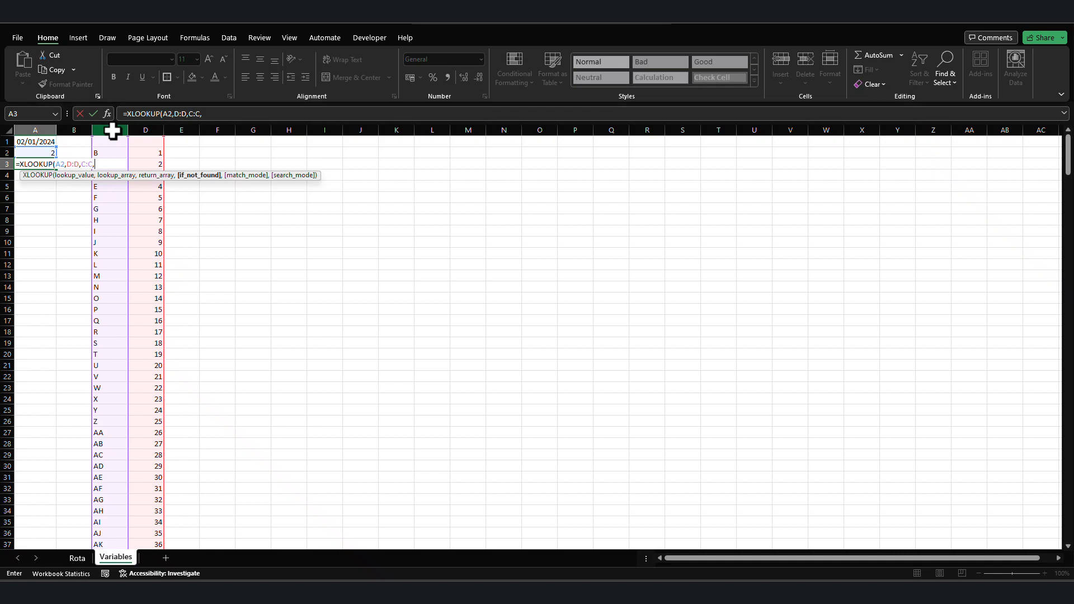
type("\"\",")
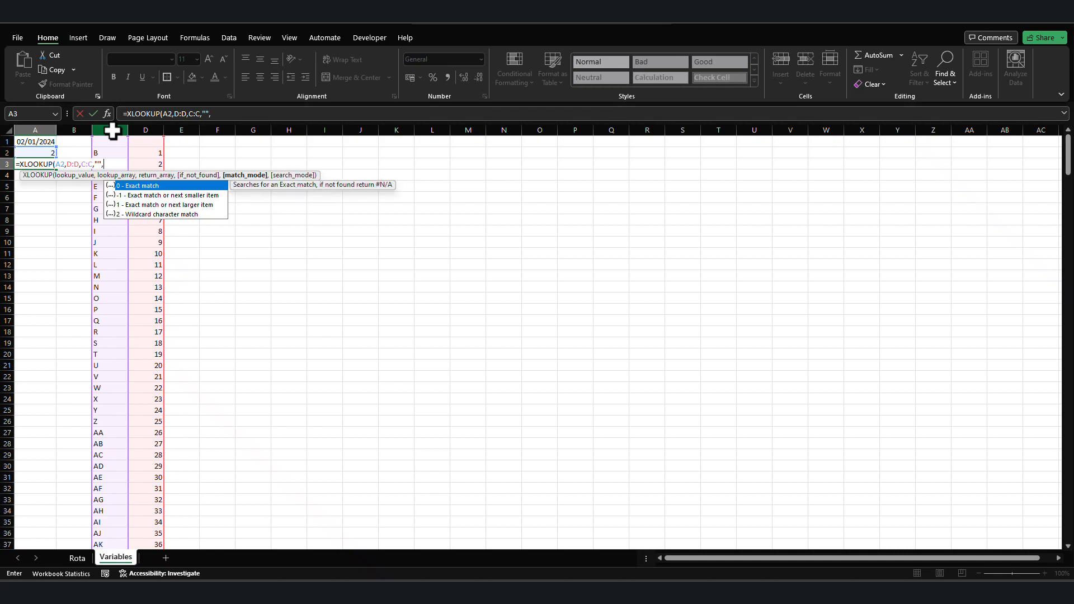
type("0,1")
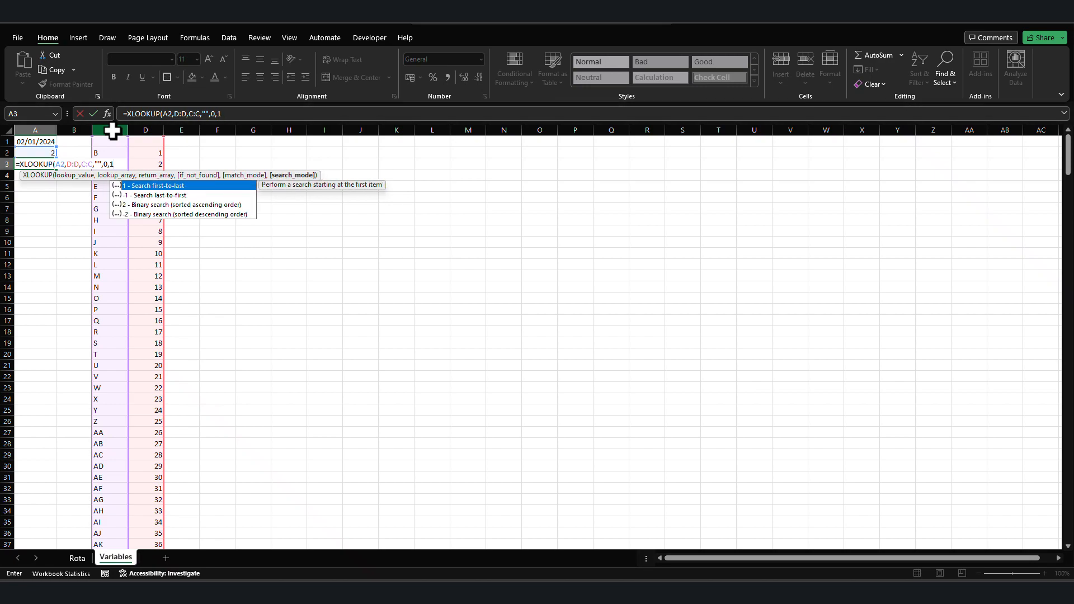
type(")")
key("Return")
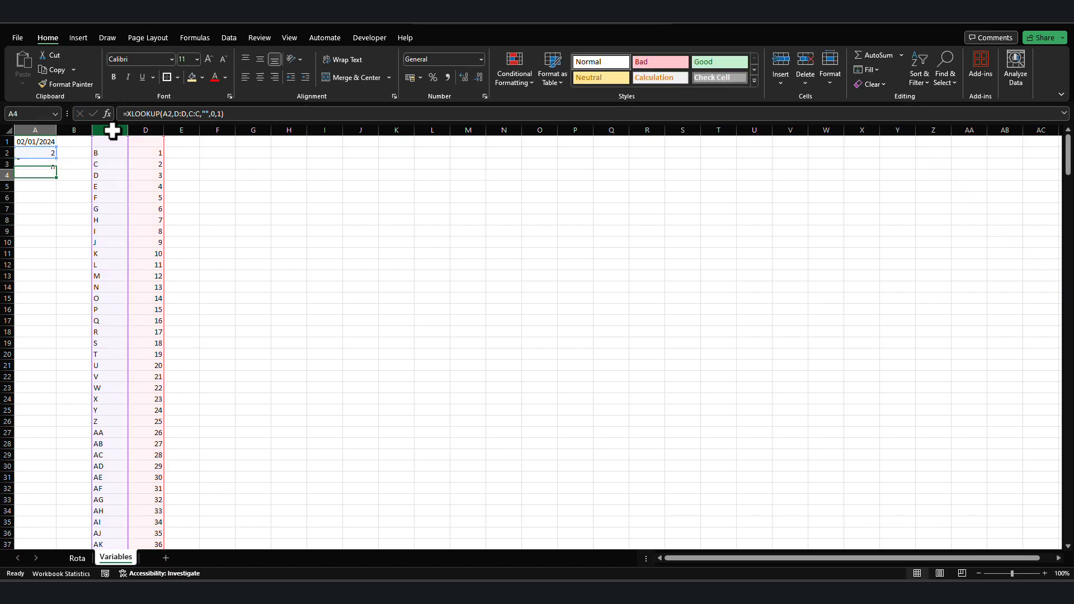
left_click(28, 164)
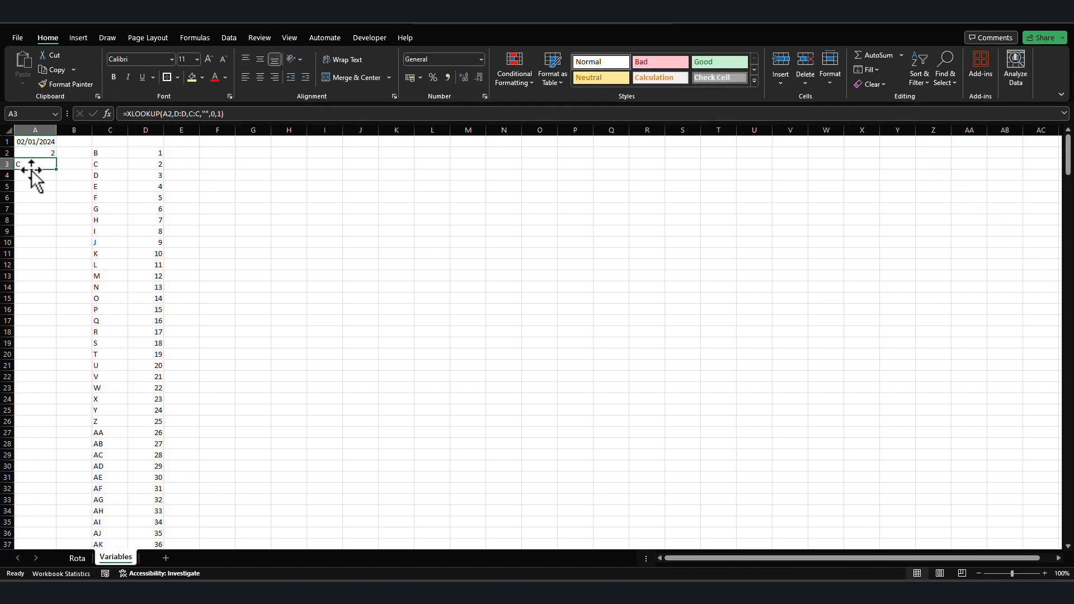
Merge and center cells A5:A7 on the Rota sheet, beside the month, day and weekday header rows.
left_click(78, 558)
left_click_drag(766, 558, 671, 557)
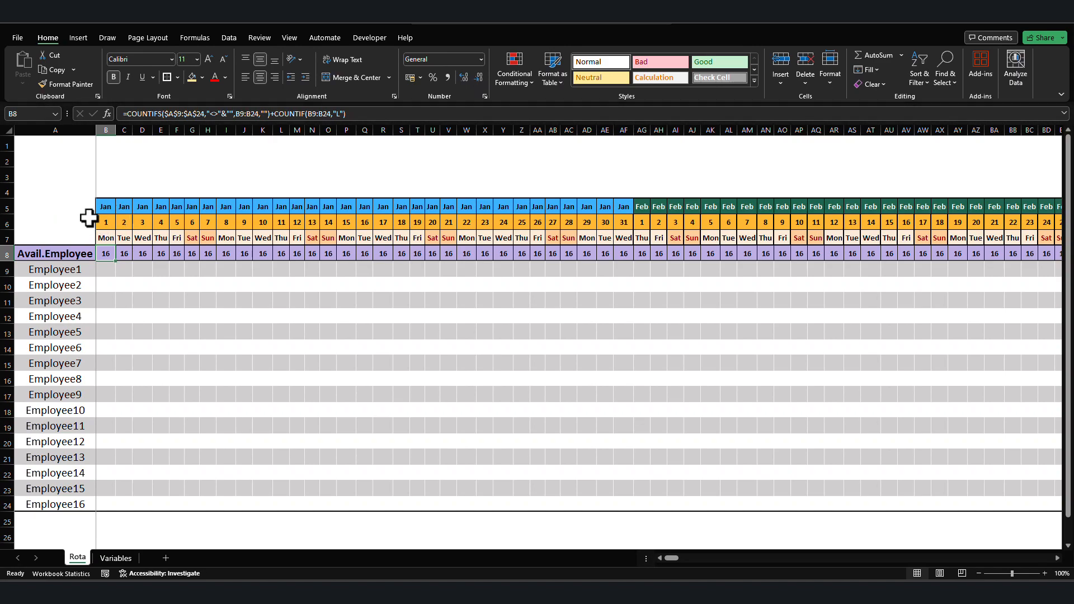
left_click(68, 220)
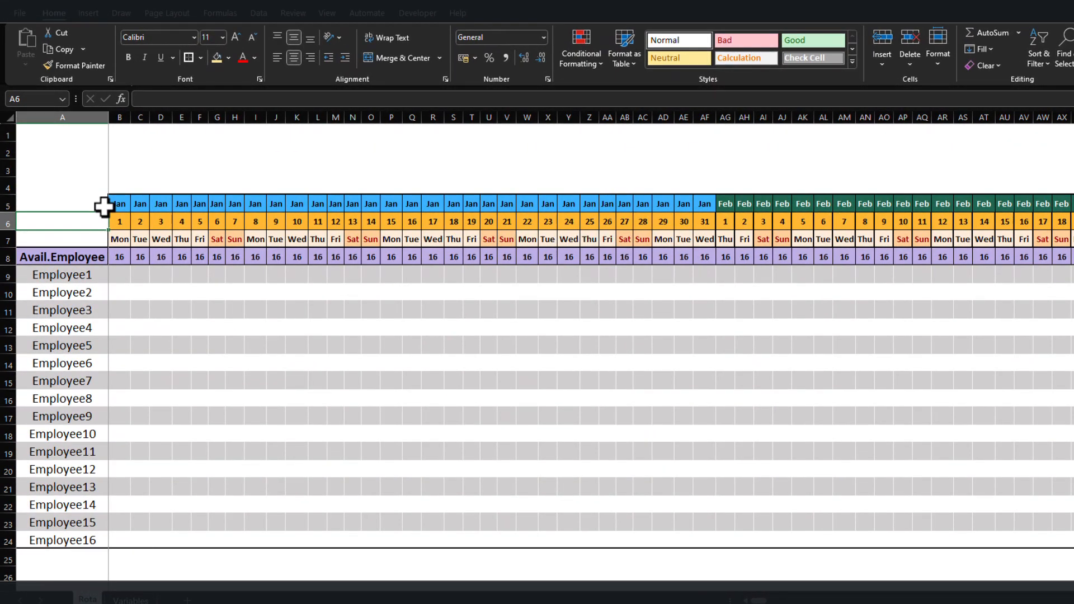
left_click(90, 238)
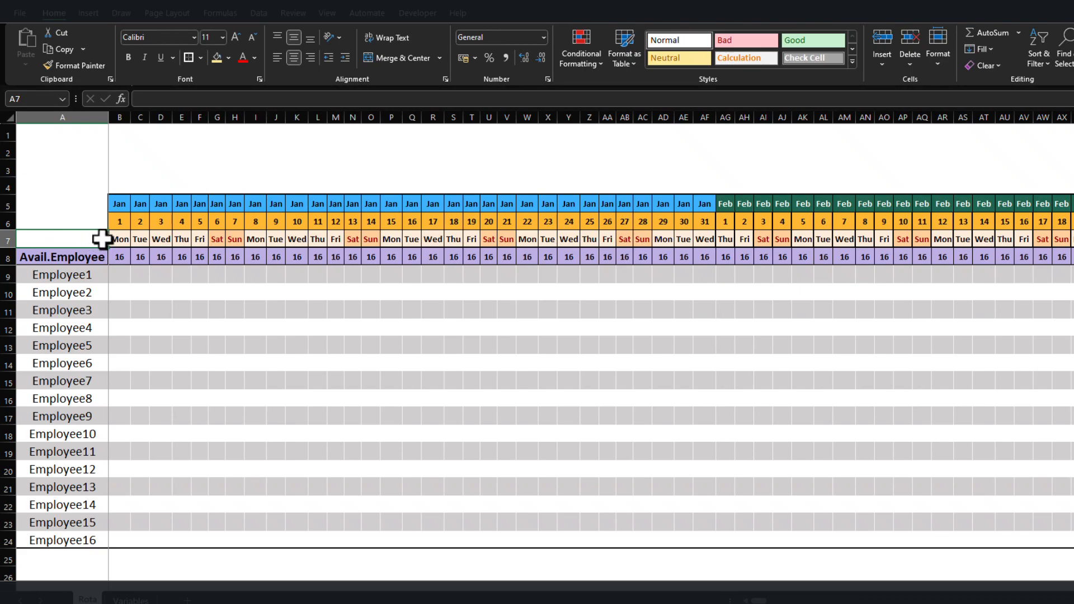
left_click_drag(83, 239, 73, 198)
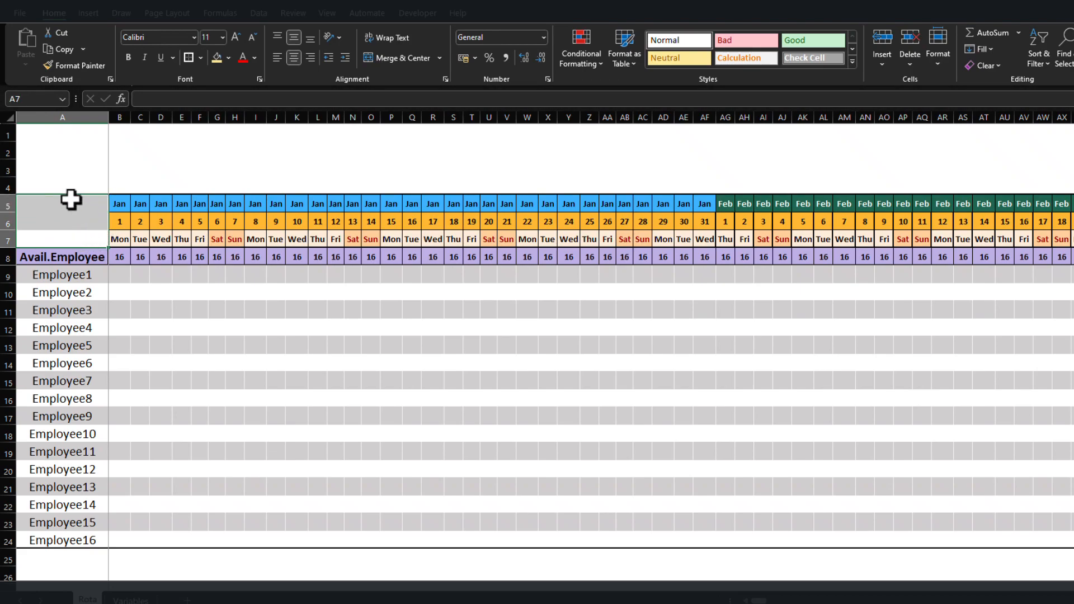
left_click(393, 56)
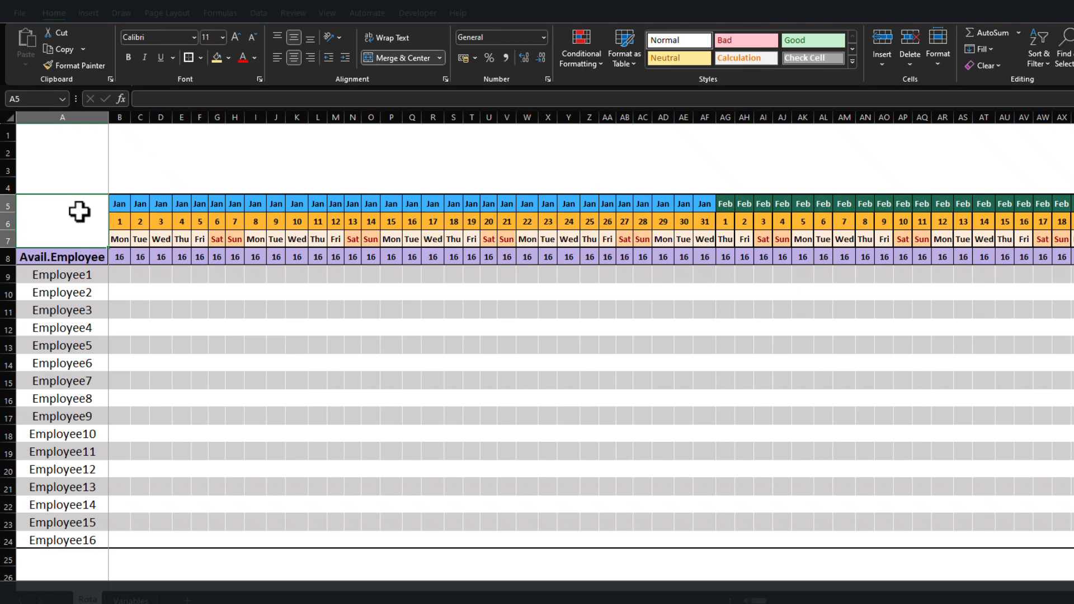
Start a link formula in the merged cell A5 with =HYPERLINK("#"&"Rota!".
left_click(162, 101)
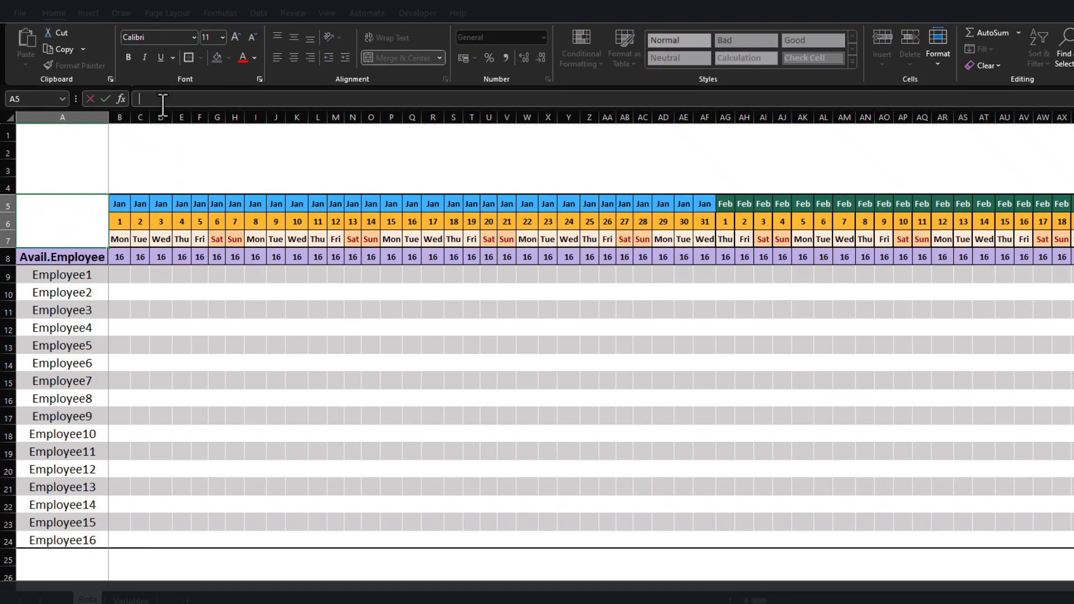
type("hy")
key("BackSpace")
key("BackSpace")
type("=hy")
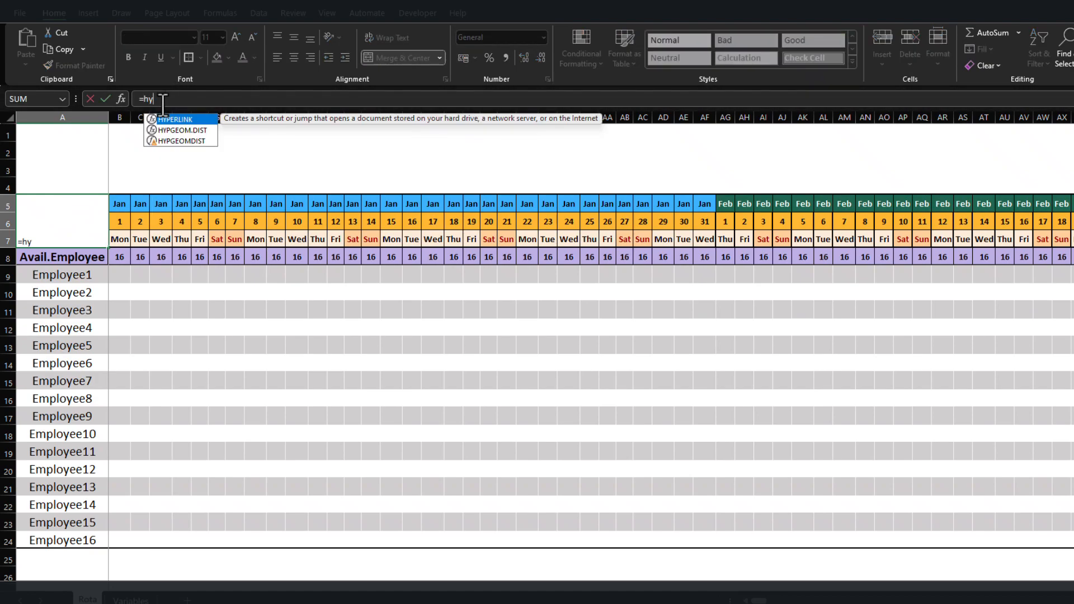
key("Tab")
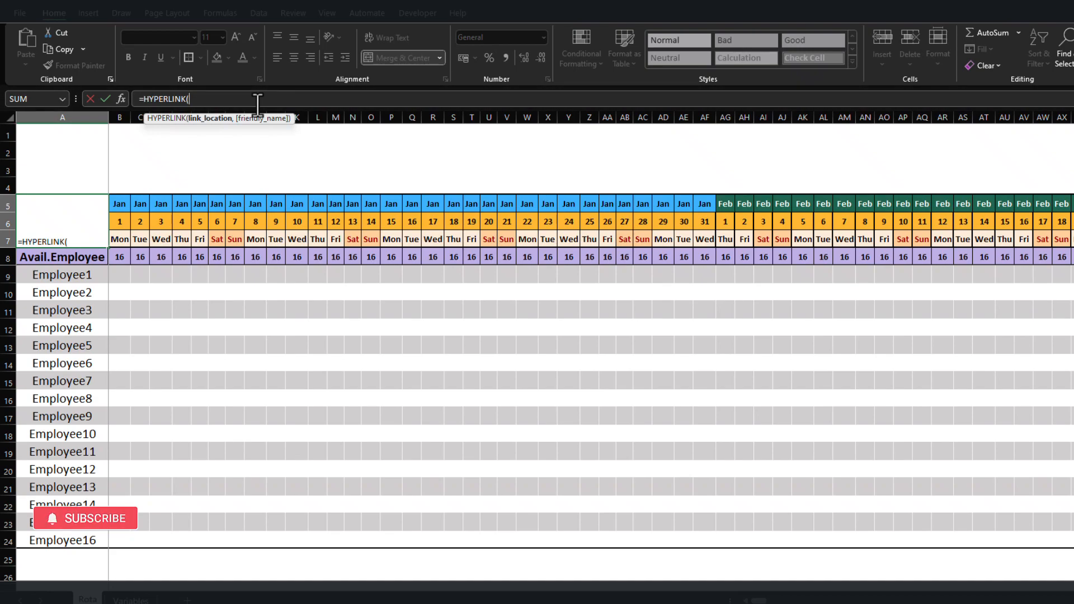
type("\"#\"")
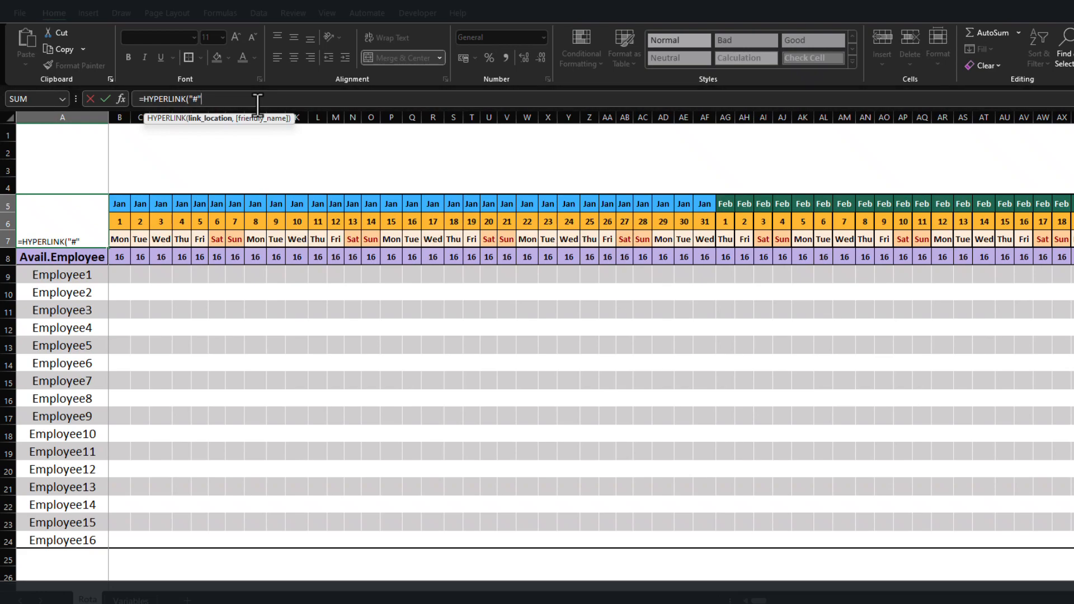
type("&")
type("\"Rota!")
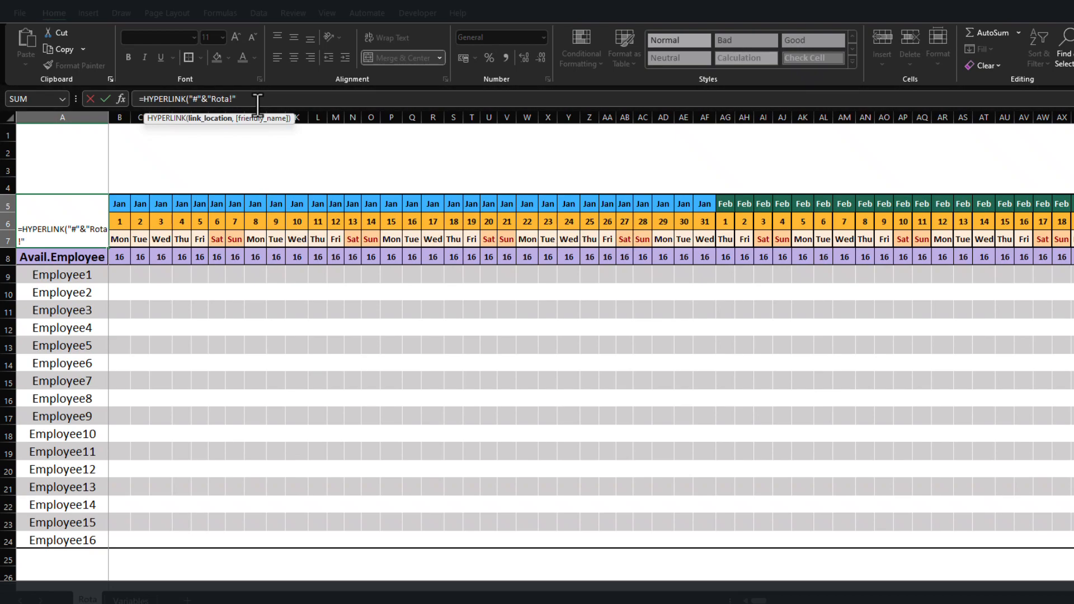
Append a reference to cell A3 of the Variables sheet to the link location, followed by & and an opening quotation mark.
type("&")
left_click(130, 600)
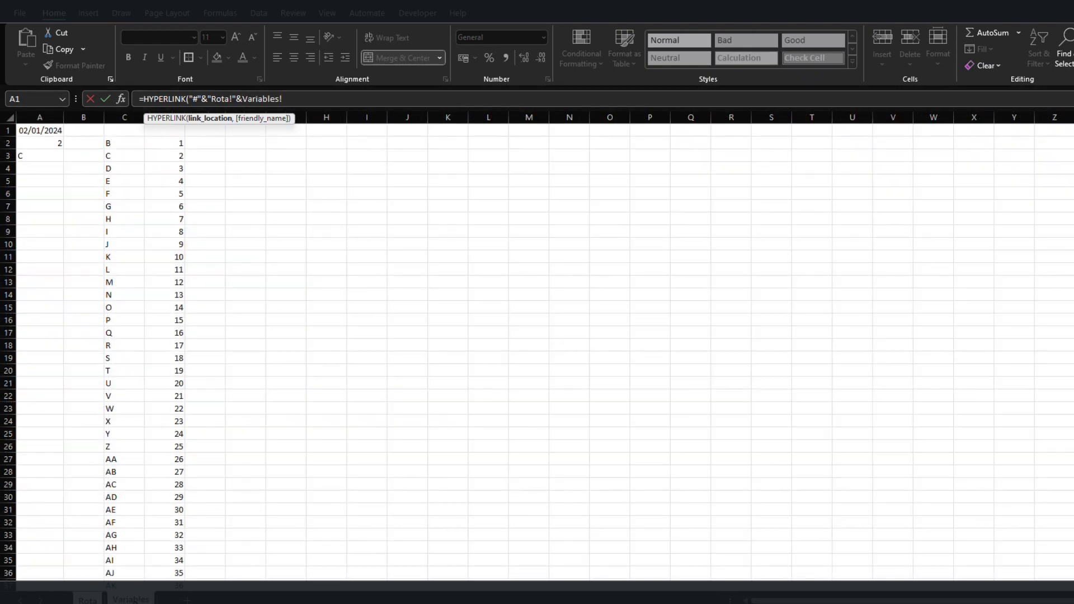
left_click(37, 156)
type("&\"")
key("Return")
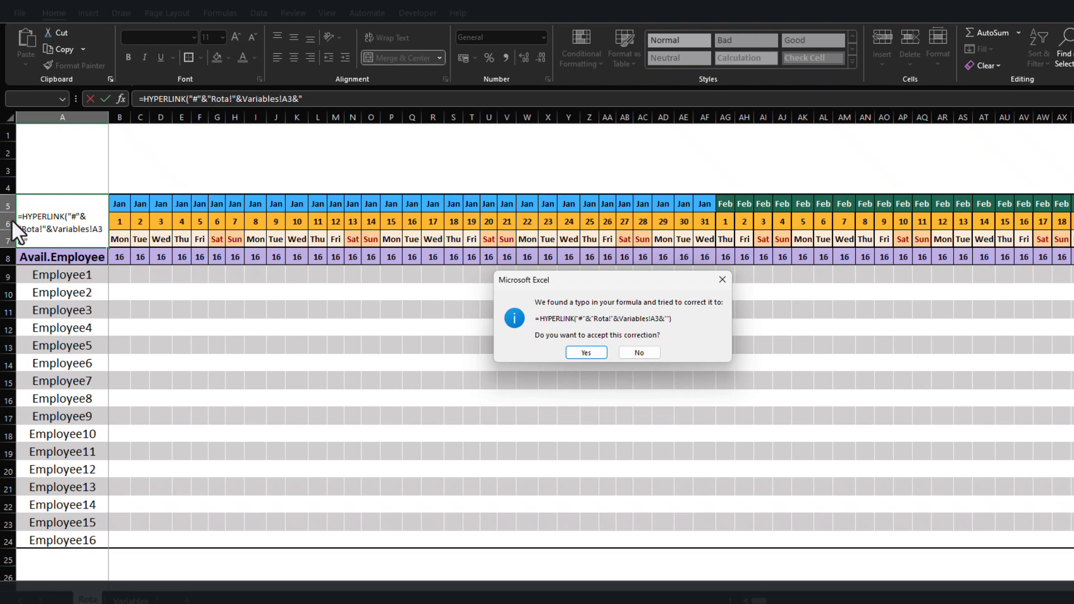
left_click(638, 352)
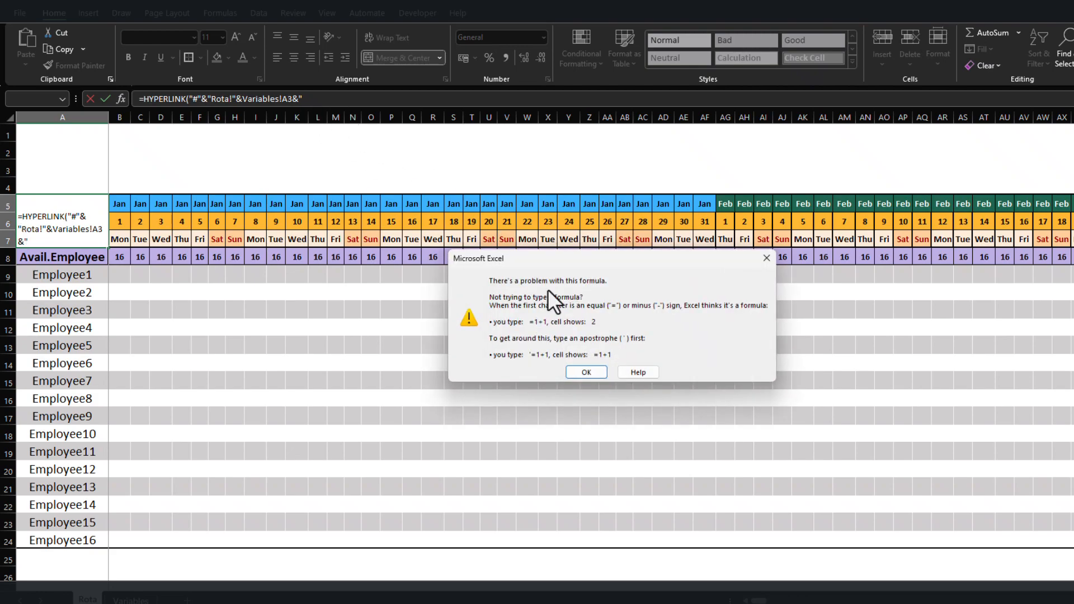
left_click(590, 371)
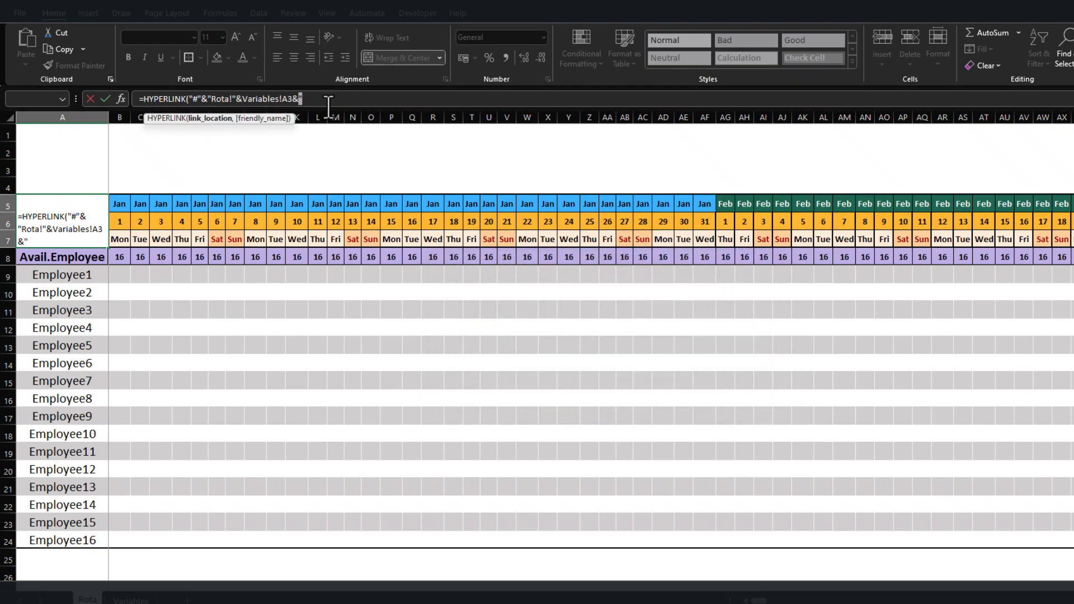
Complete the A5 formula with row 6 and today's date as friendly name: =HYPERLINK("#"&"Rota!"&Variables!A3&"6",TODAY()).
type("6\"")
type(",")
type("to")
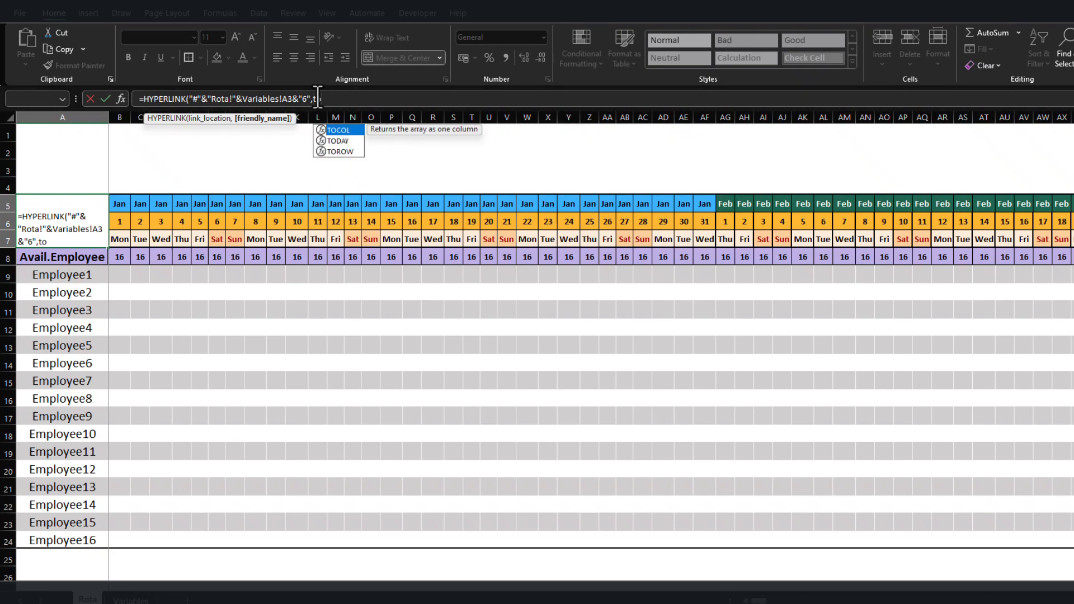
type("day()")
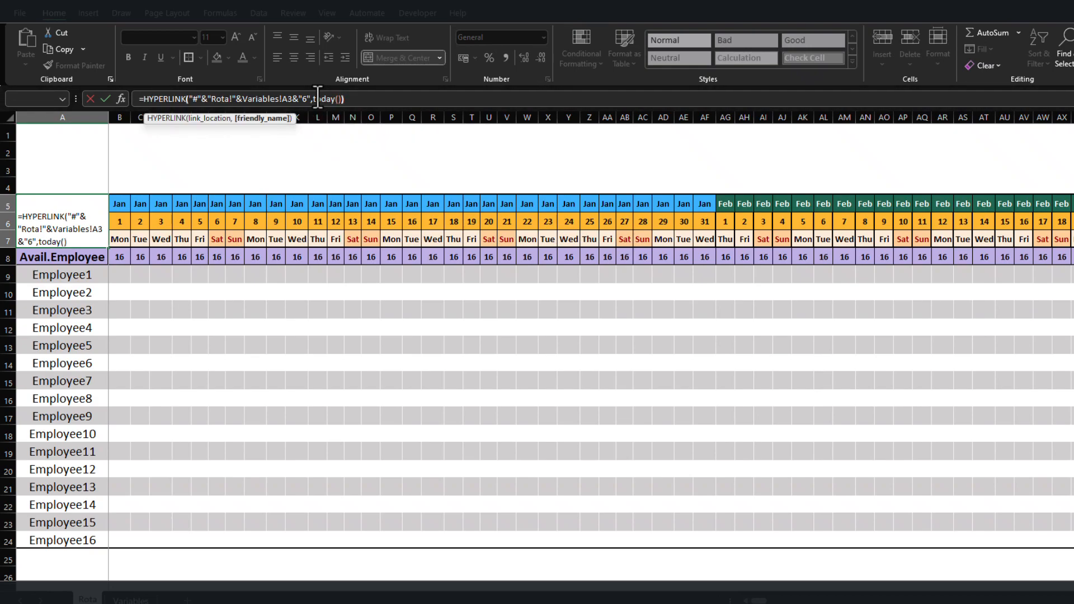
key("Return")
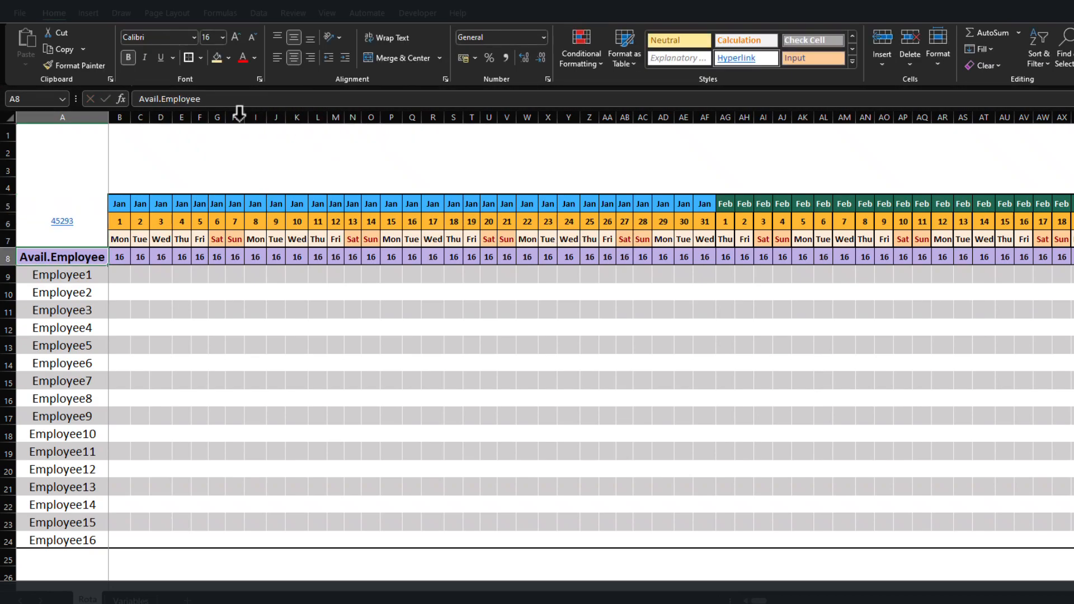
Test the A5 link, including from the October to December part of the calendar, to check that it jumps to today's column.
left_click(66, 222)
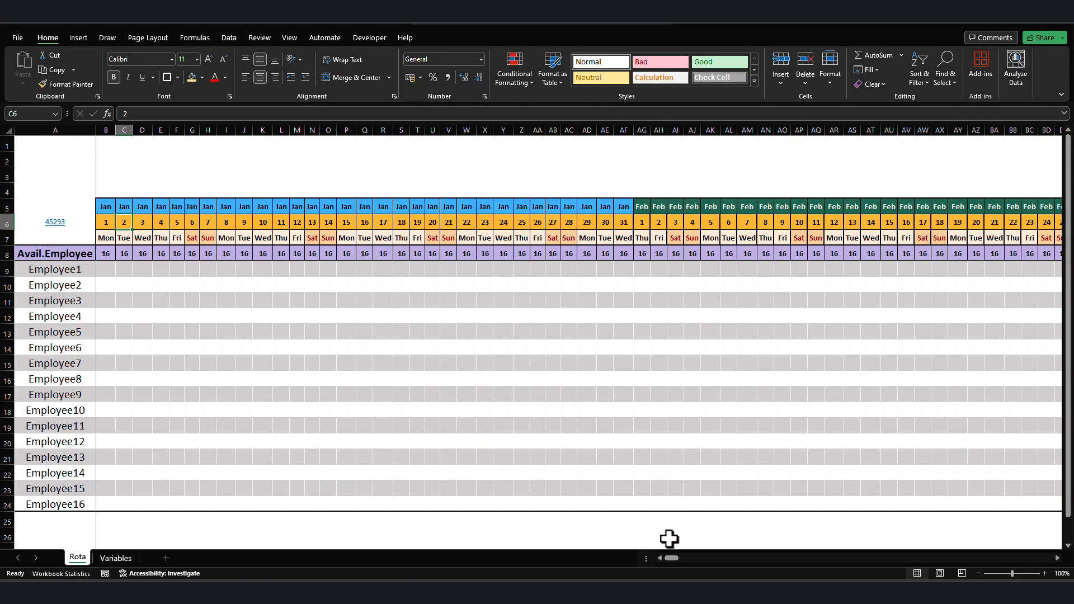
left_click_drag(664, 559, 743, 542)
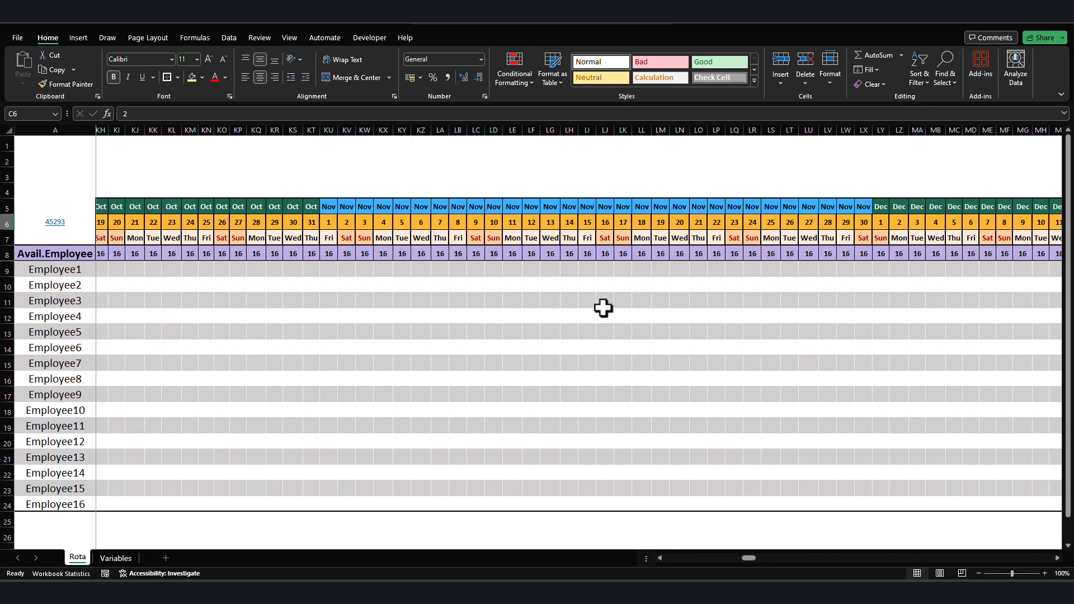
left_click(66, 223)
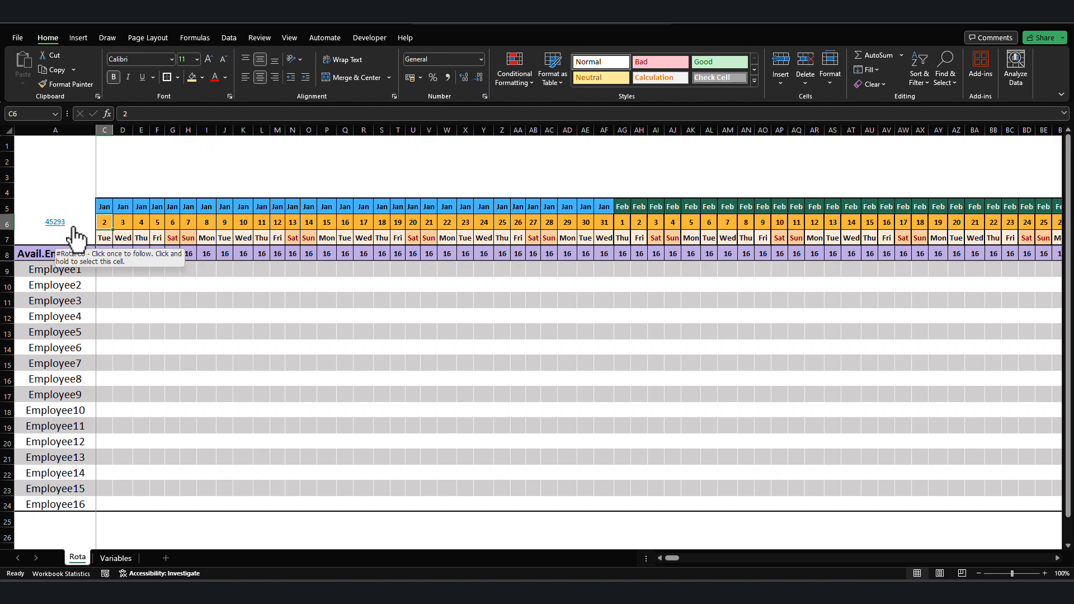
left_click(76, 224)
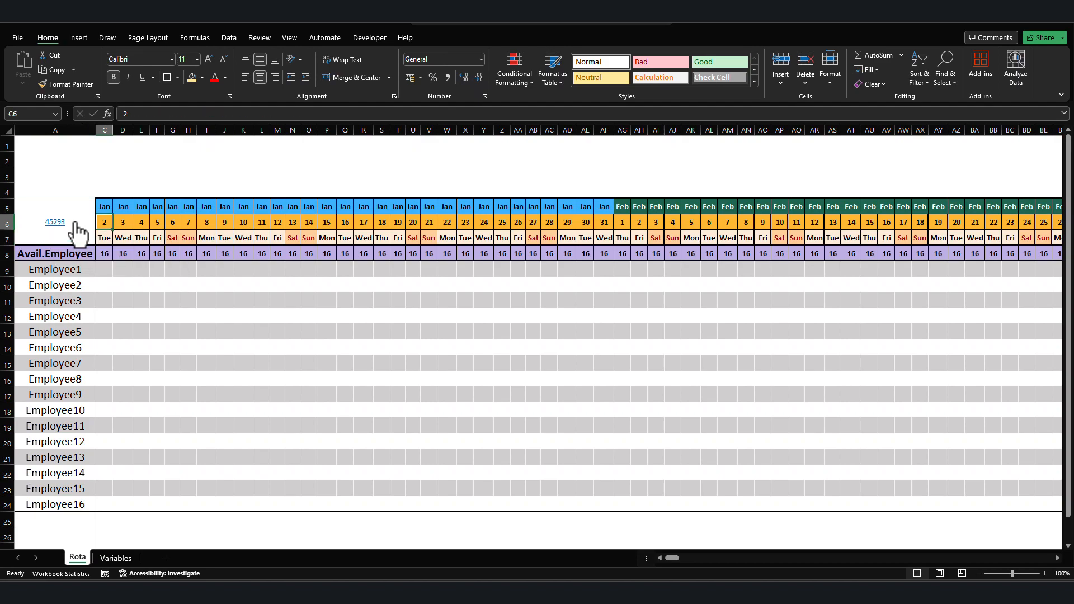
left_click(72, 224)
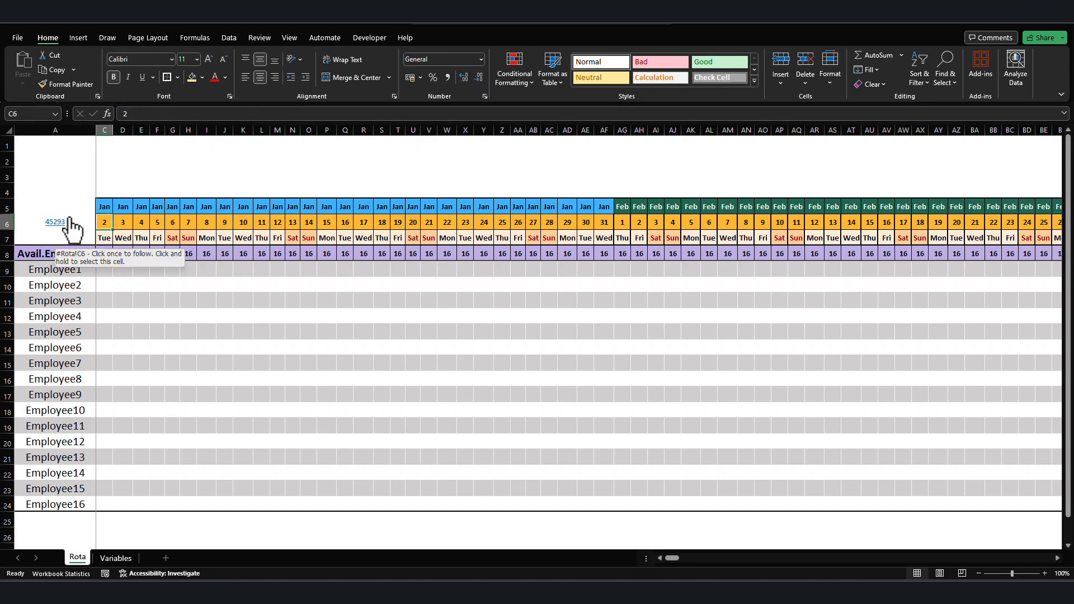
Apply the custom number format dd-mmm to the link in cell A5.
right_click(68, 217)
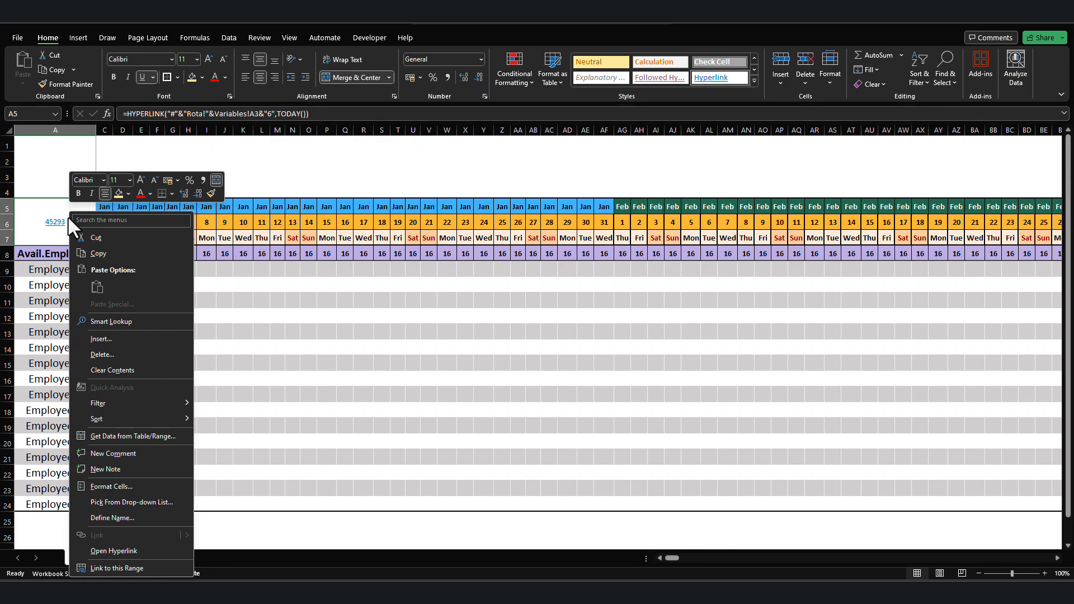
left_click(479, 59)
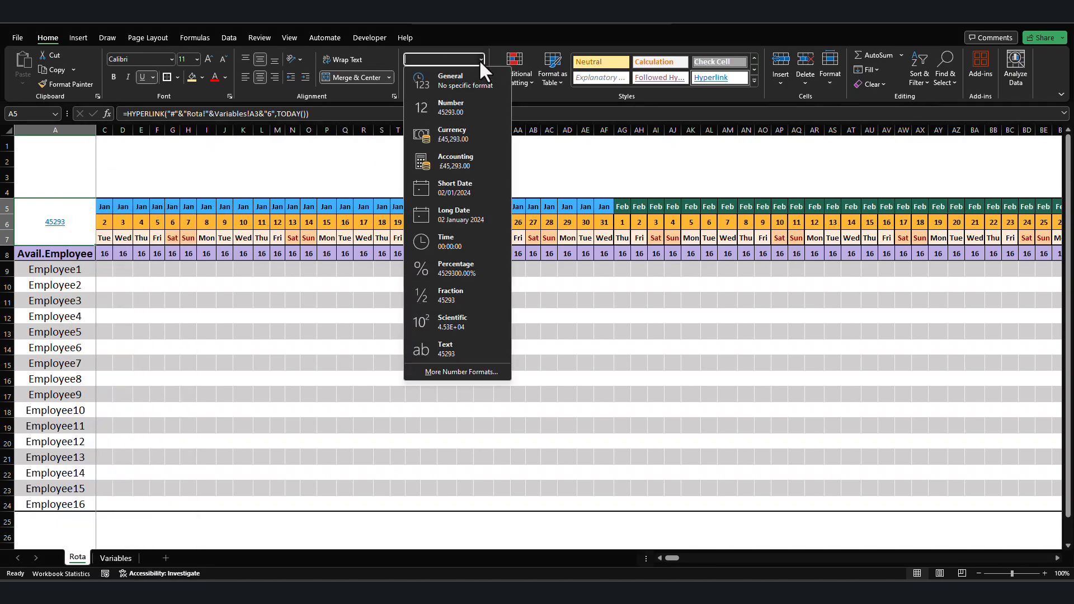
left_click(448, 374)
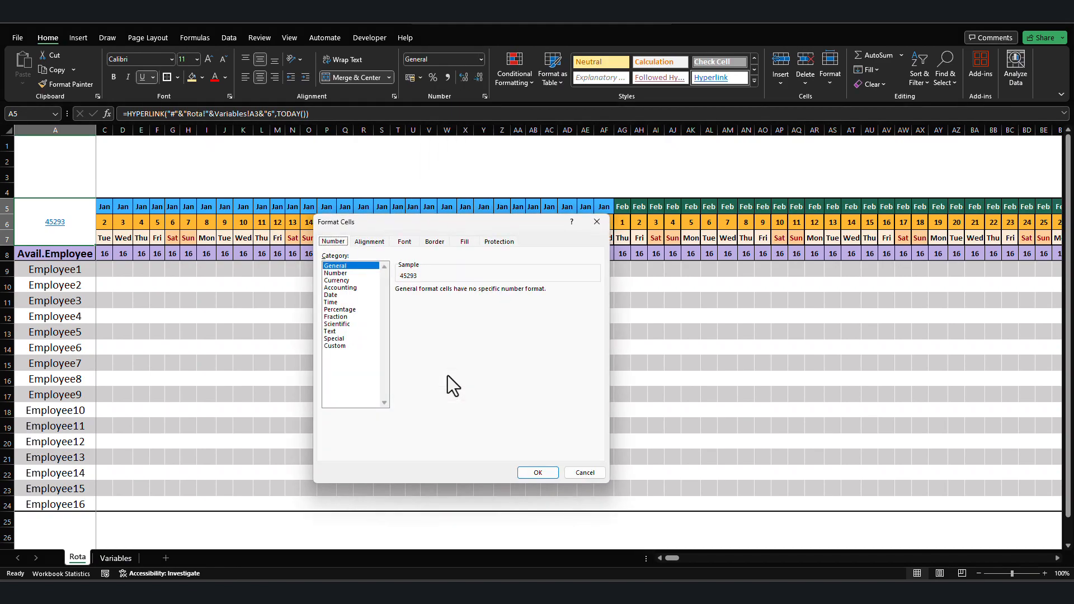
left_click(336, 346)
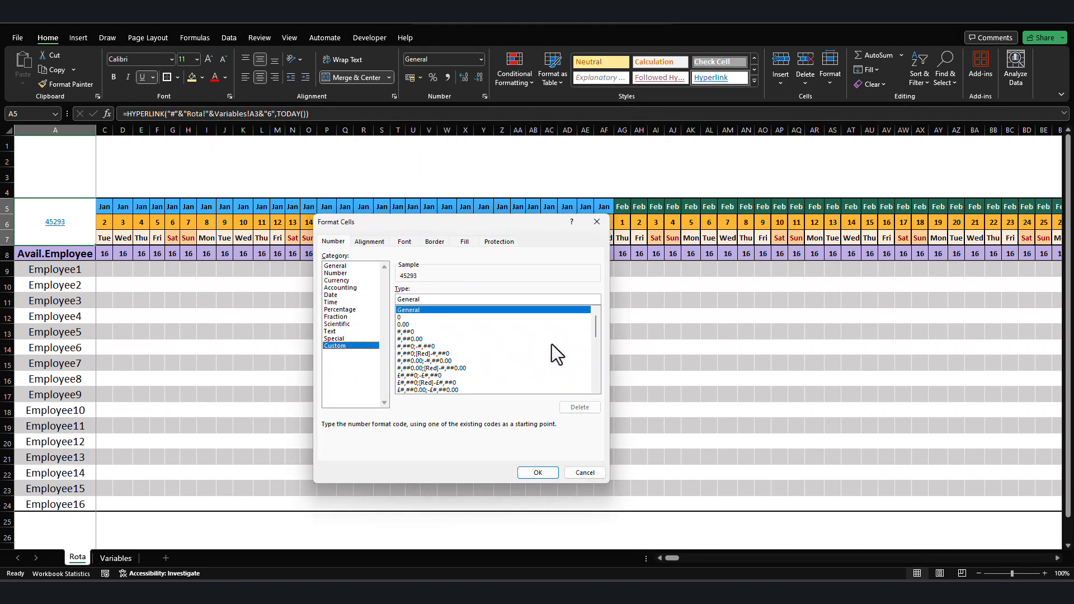
left_click_drag(596, 329, 596, 355)
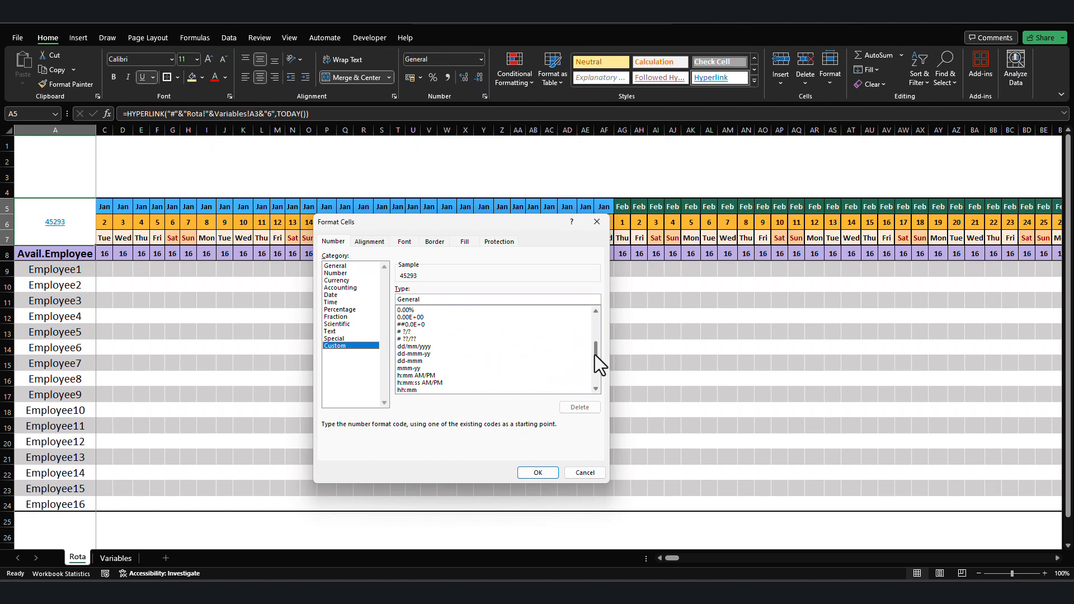
left_click(415, 362)
left_click(538, 473)
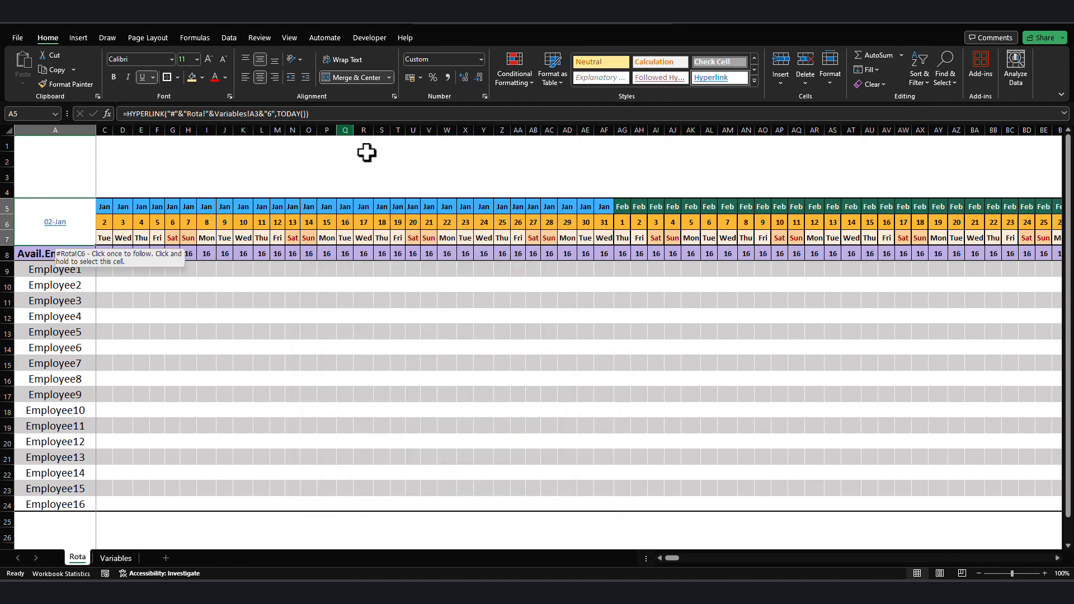
Rotate the A5 date text upward after trying vertical text, and align it to the right of the cell.
left_click(300, 58)
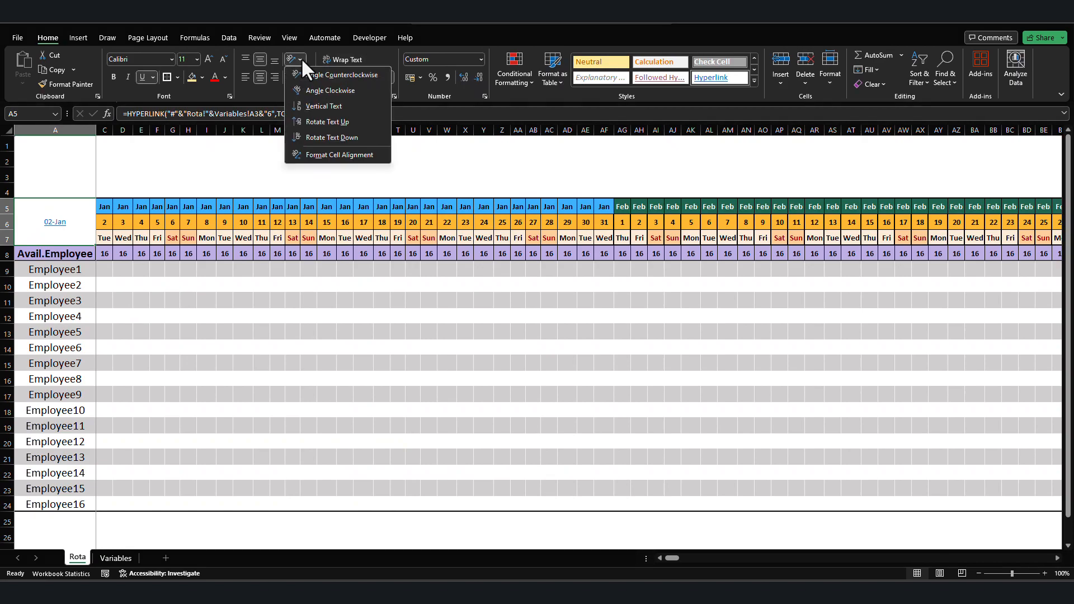
left_click(313, 107)
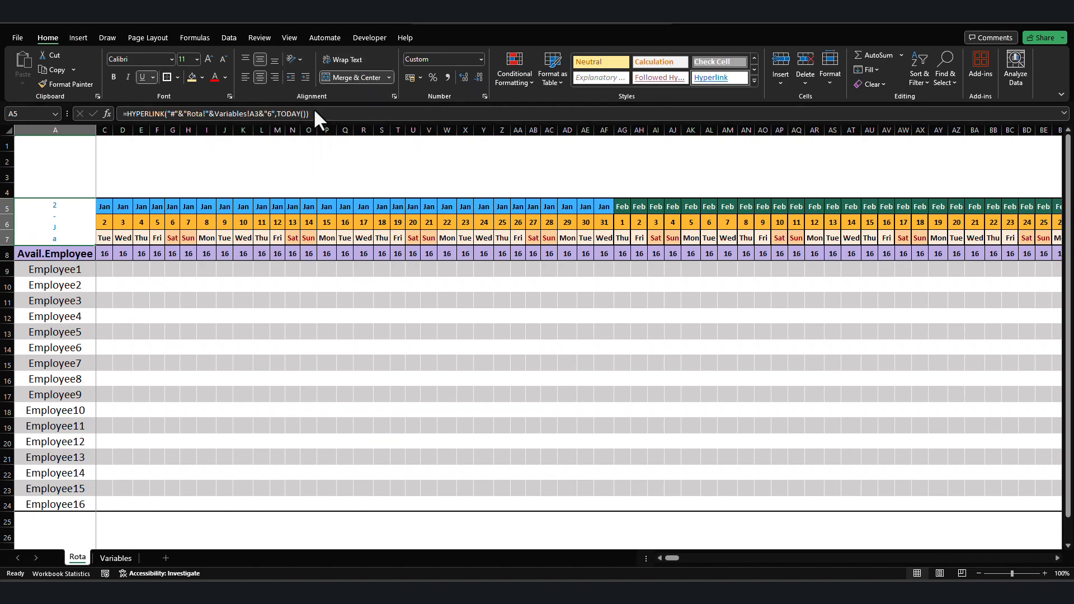
left_click(299, 60)
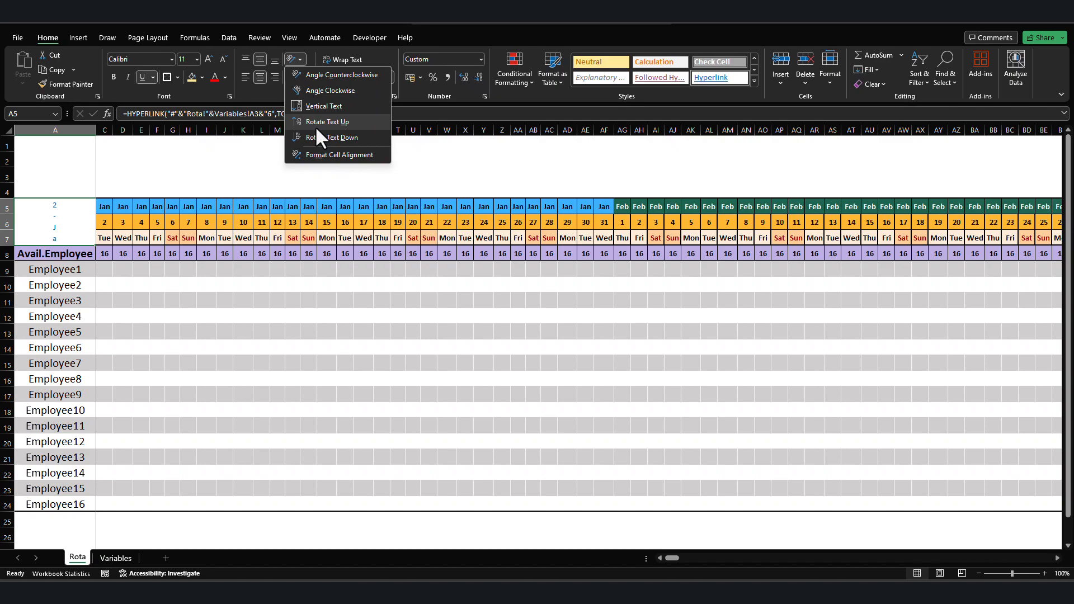
left_click(314, 124)
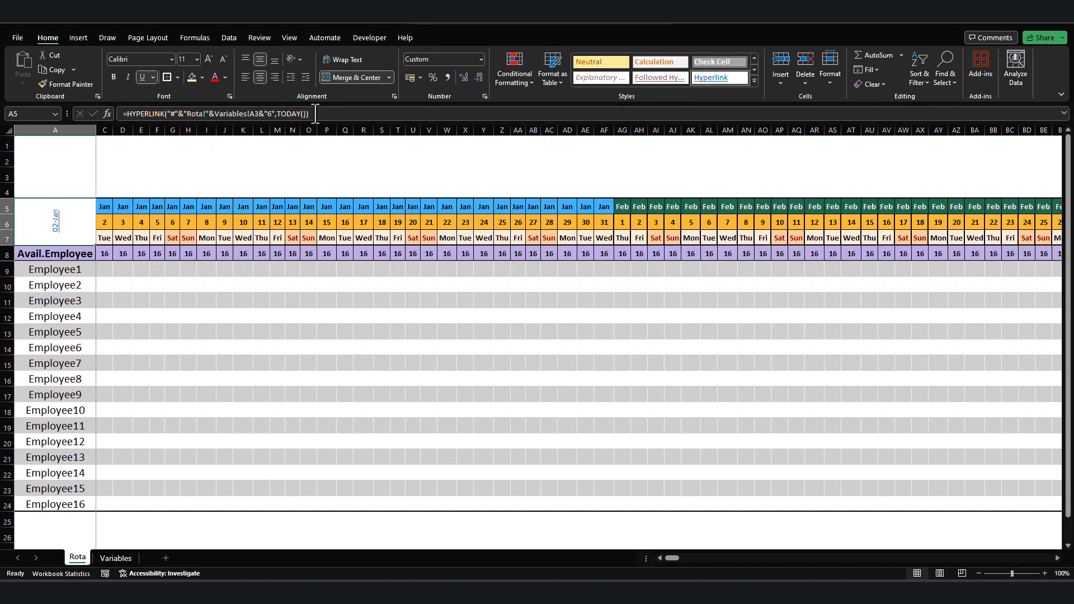
left_click(275, 77)
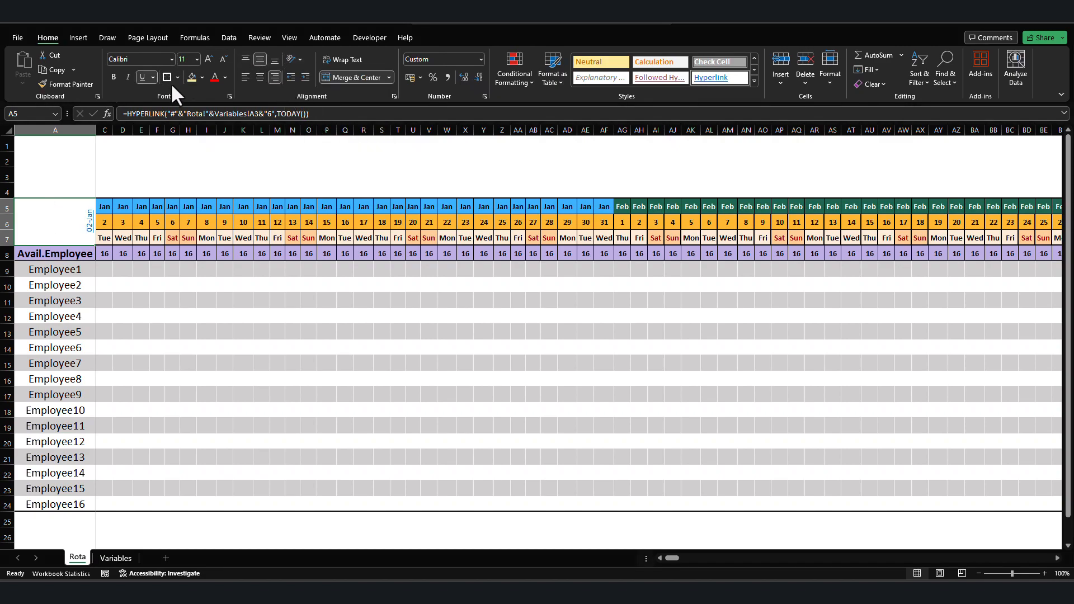
Make the A5 date bold without underline, colour its text black and increase the font size to 18.
left_click(115, 74)
left_click(142, 77)
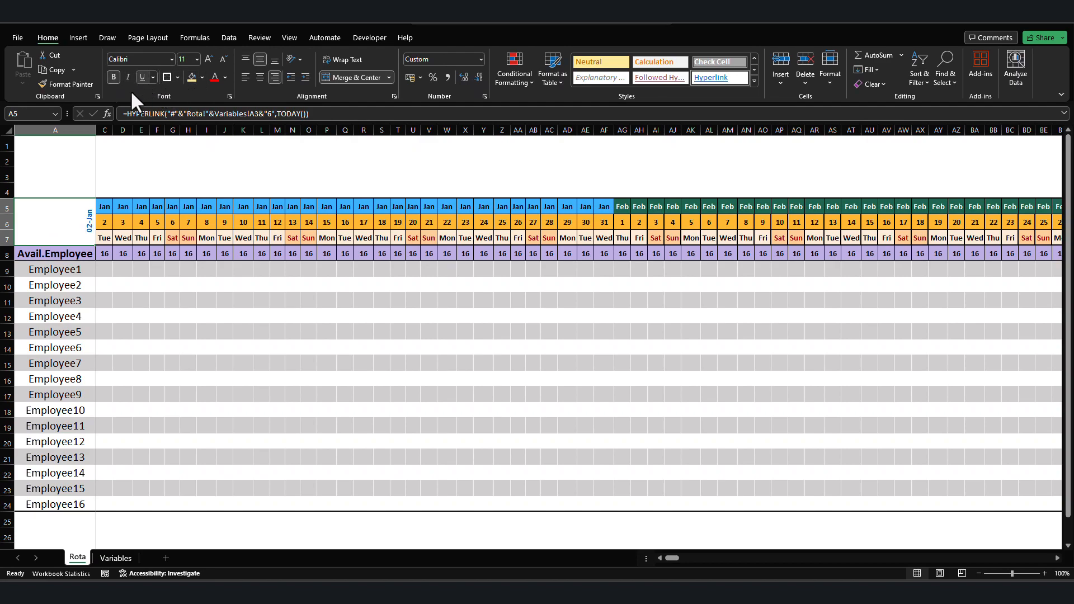
left_click(225, 79)
left_click(222, 122)
left_click(206, 58)
left_click(207, 58)
left_click(207, 58)
left_click(203, 77)
left_click(232, 256)
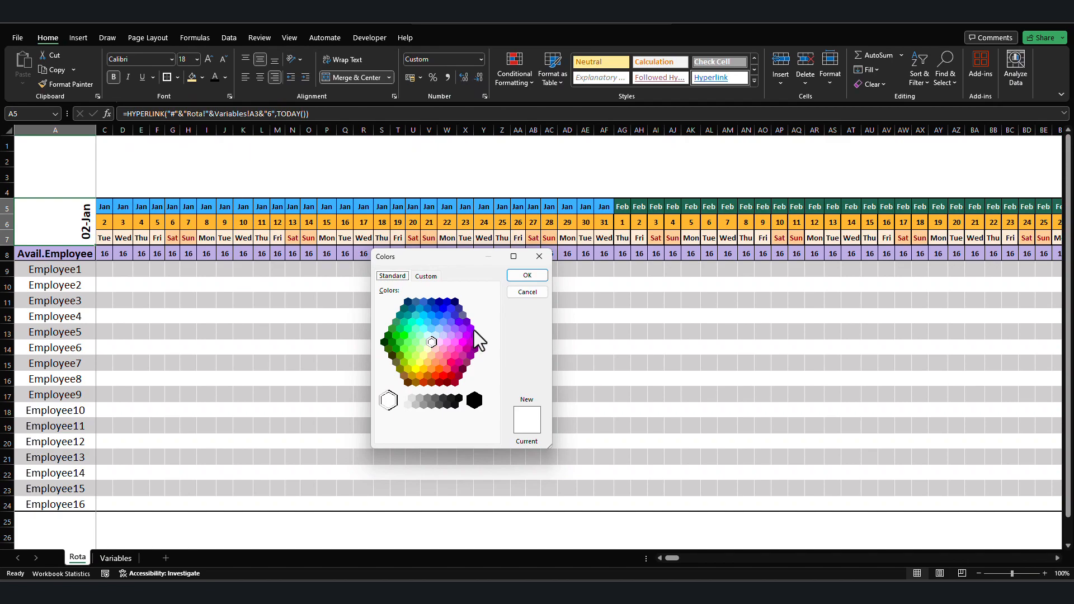
left_click(427, 276)
left_click(530, 293)
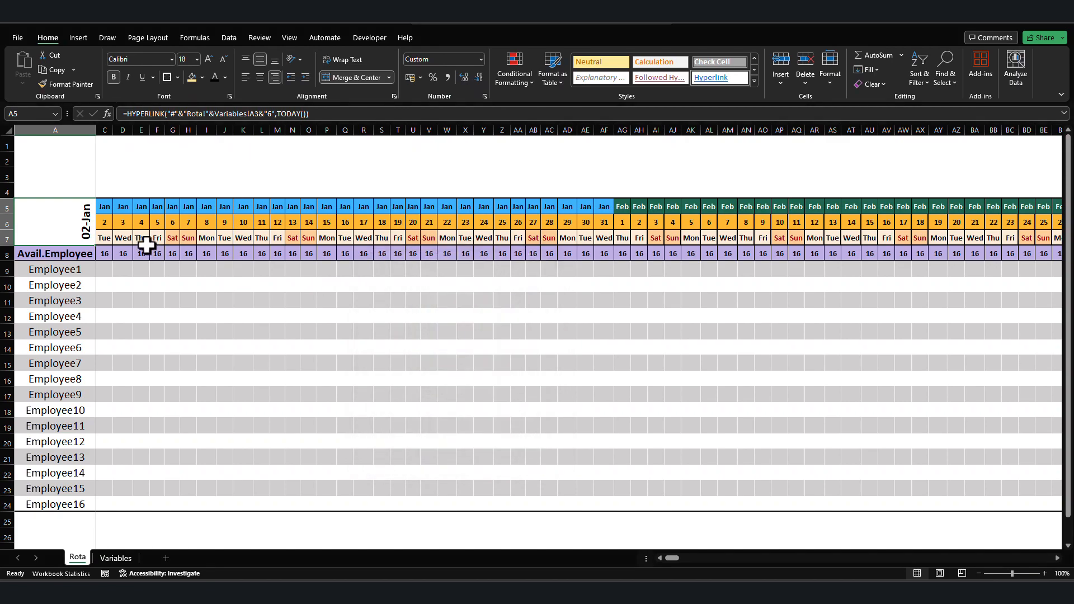
Set up a two-color gradient fill for cell A5, using standard light blue as Color 1 and standard orange as Color 2.
right_click(56, 210)
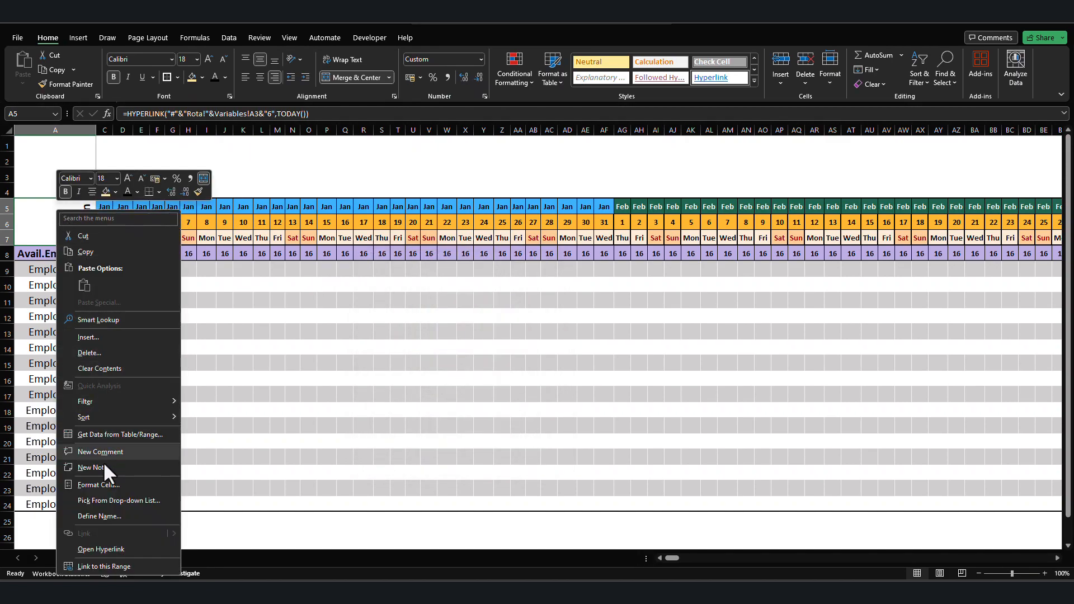
left_click(108, 485)
left_click_drag(200, 311, 381, 162)
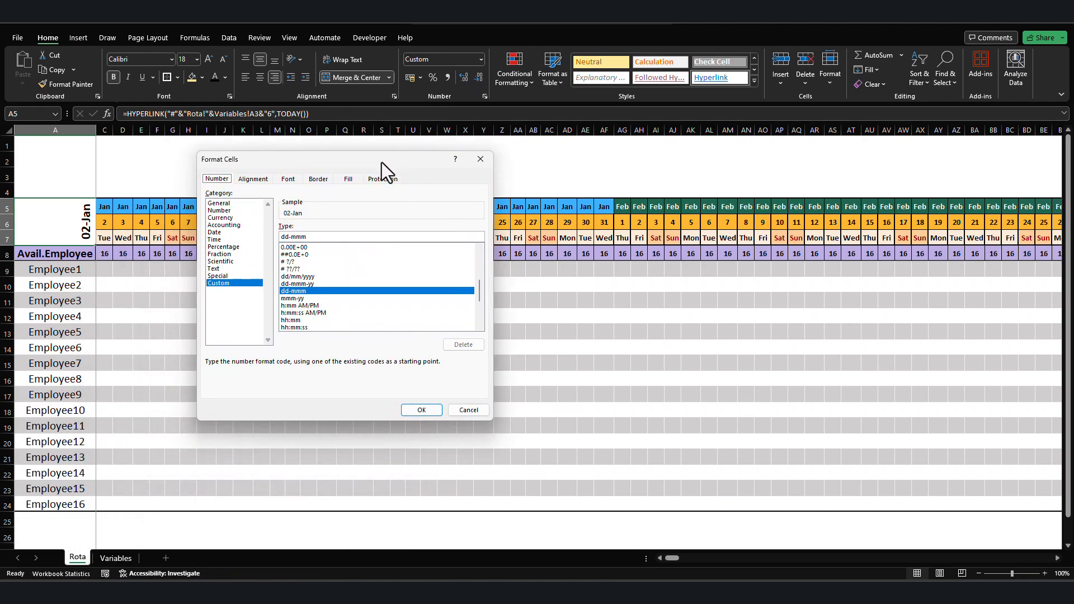
left_click(290, 180)
left_click(318, 179)
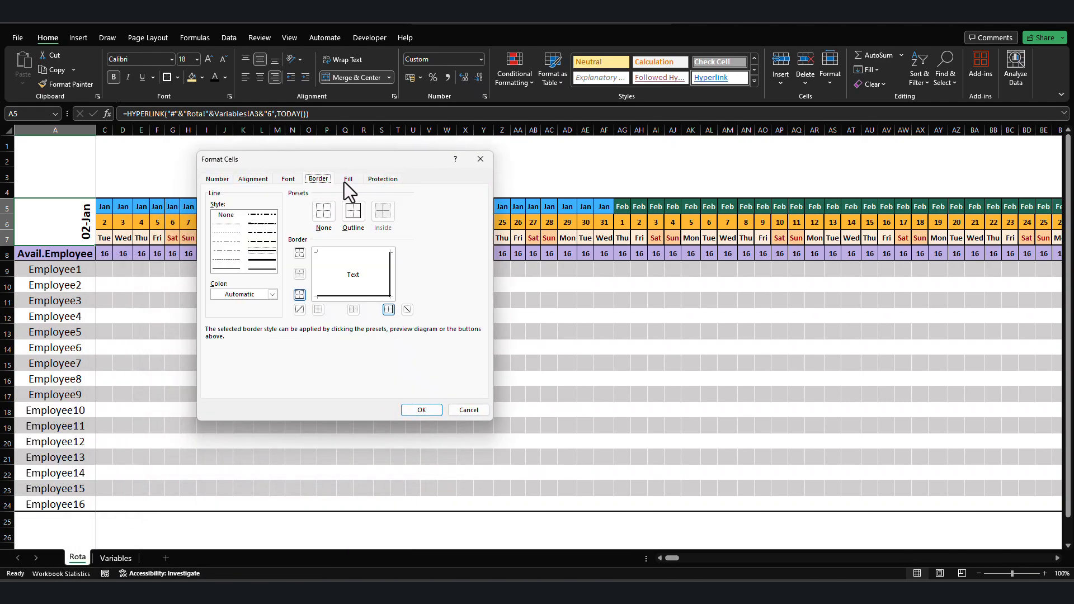
left_click(346, 183)
left_click(241, 306)
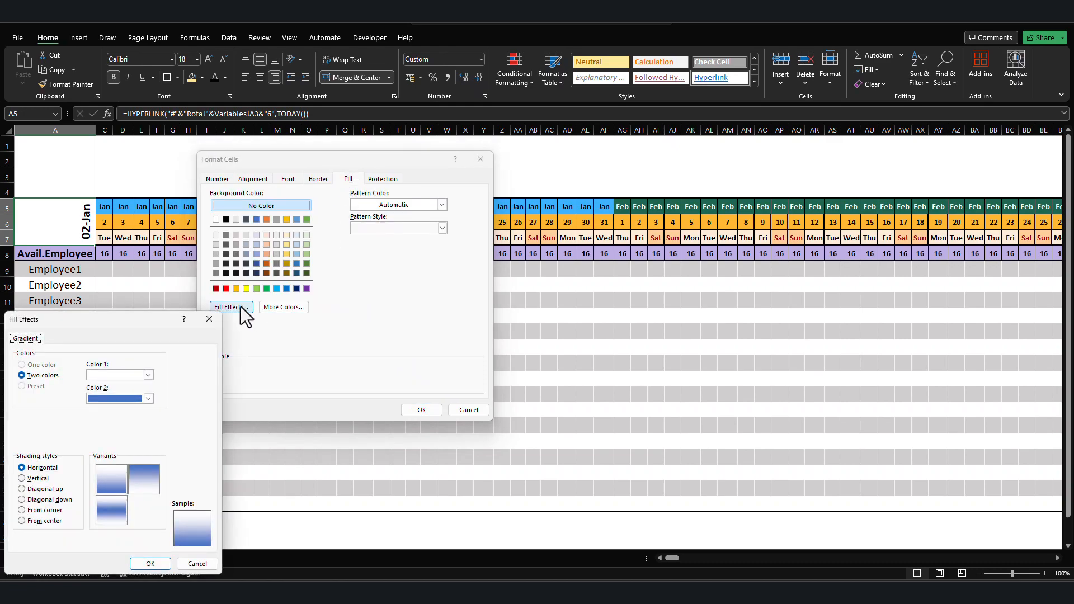
left_click_drag(119, 321, 381, 200)
left_click(401, 254)
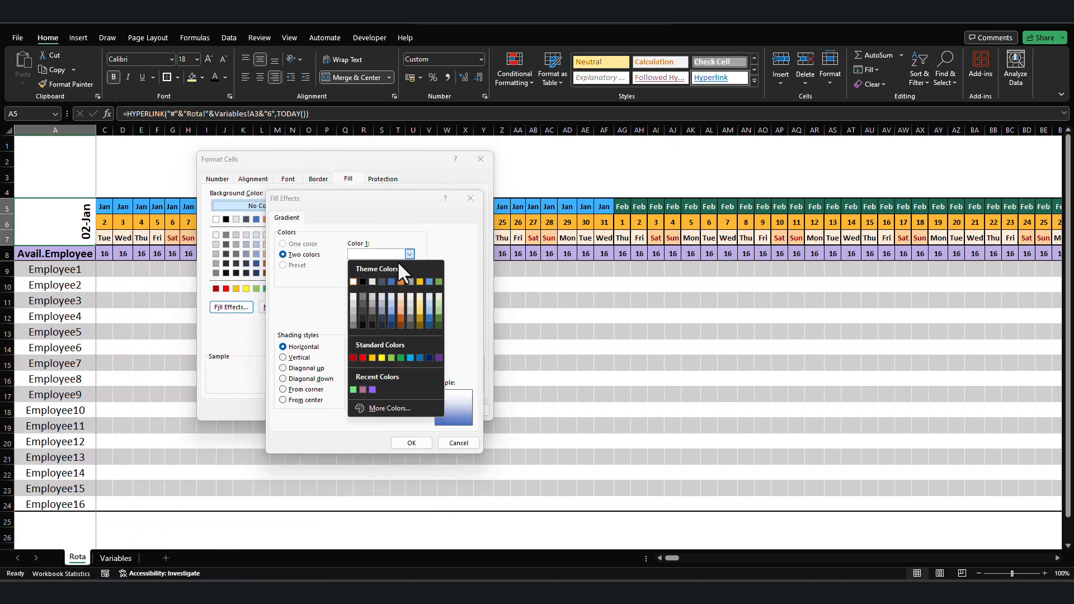
left_click(409, 358)
left_click(386, 278)
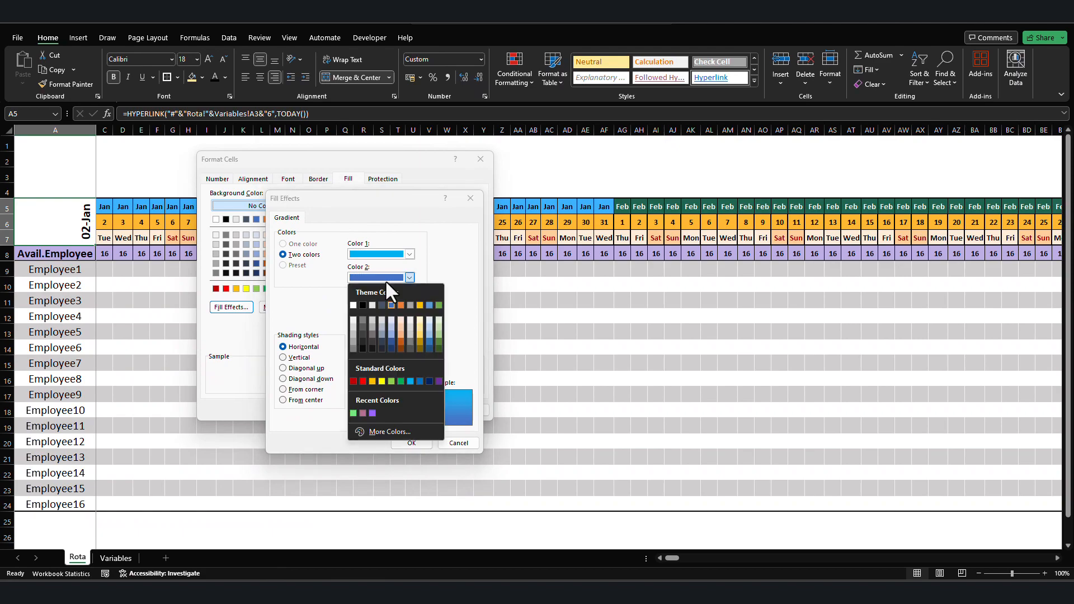
left_click(372, 382)
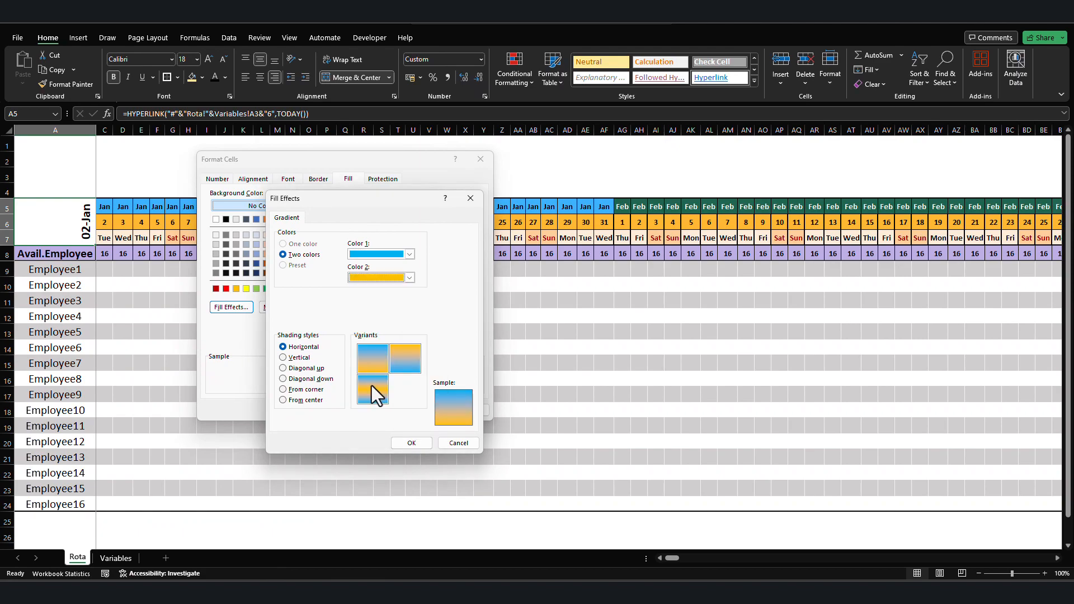
Choose the Diagonal up shading style for the gradient after trying Diagonal down, and apply the fill to cell A5.
left_click(306, 368)
left_click(306, 379)
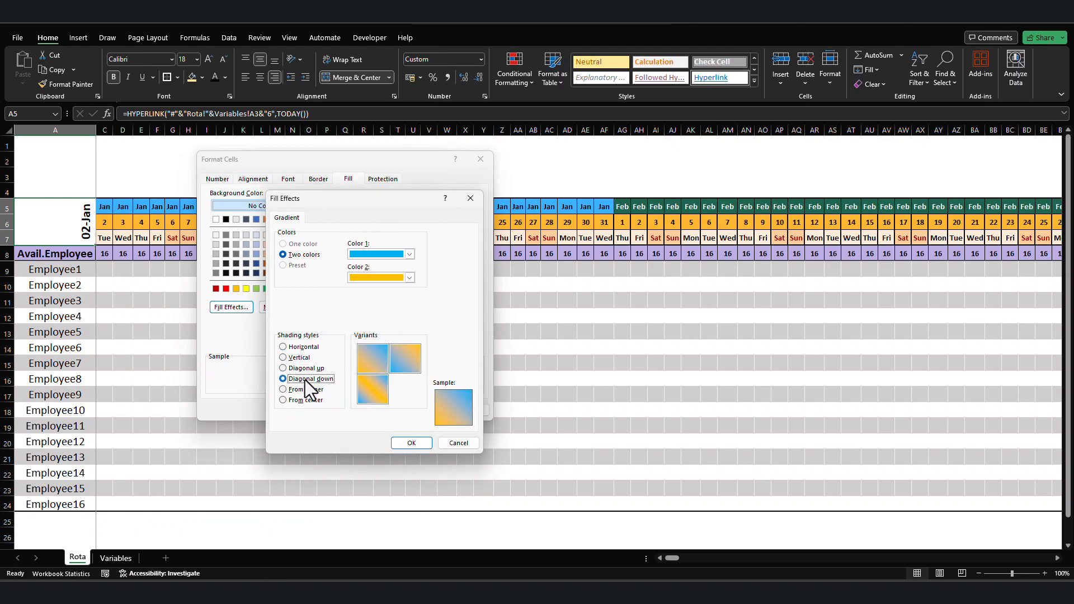
left_click(307, 368)
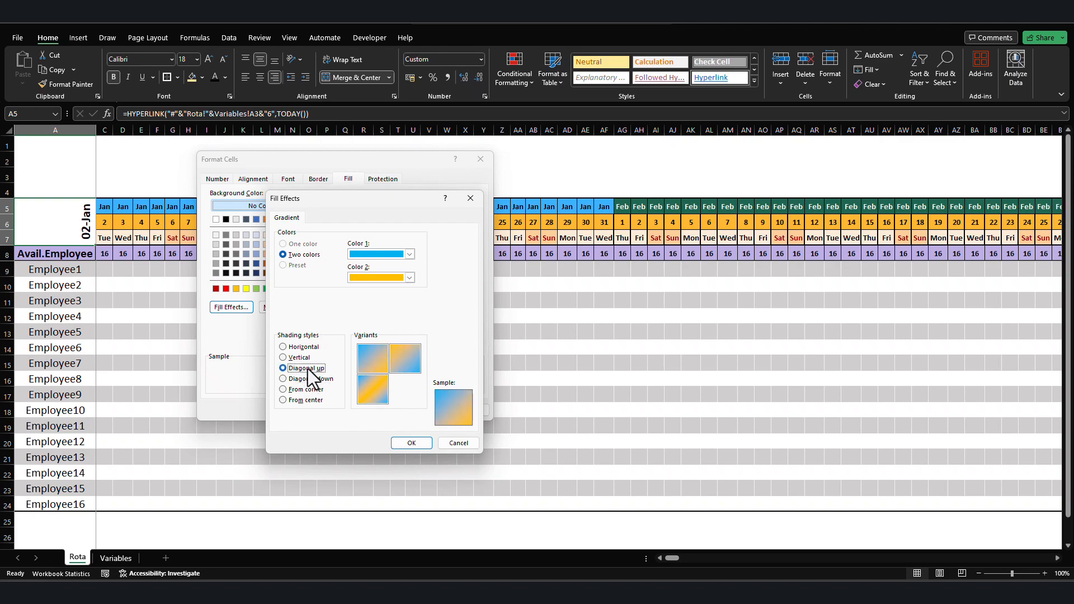
left_click(411, 443)
left_click(418, 411)
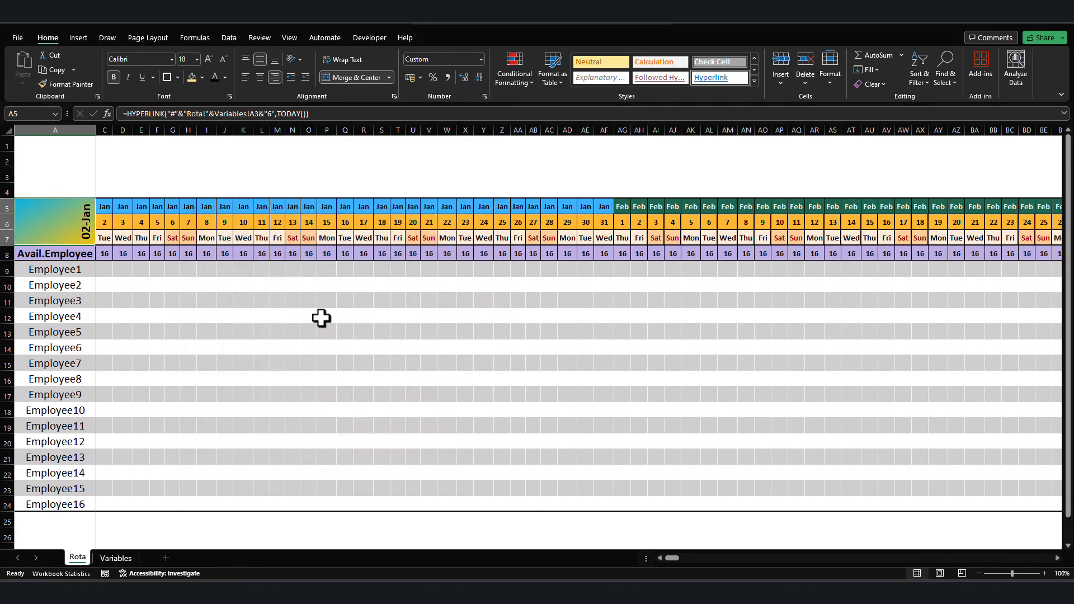
left_click(172, 313)
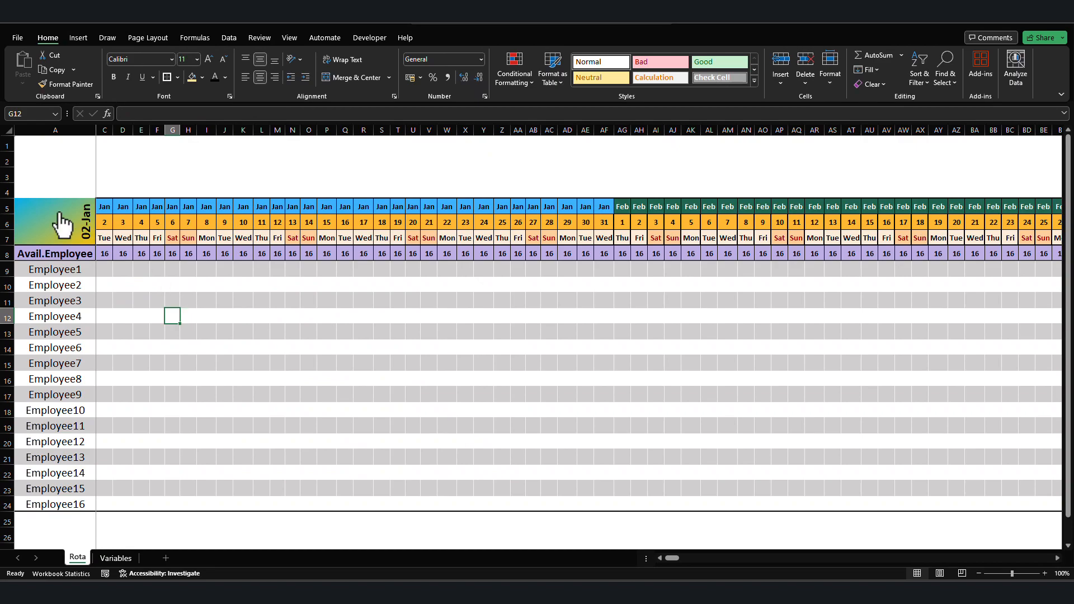
Hide the empty rows 1 to 4 above the calendar header on the Rota sheet.
left_click_drag(7, 191, 6, 147)
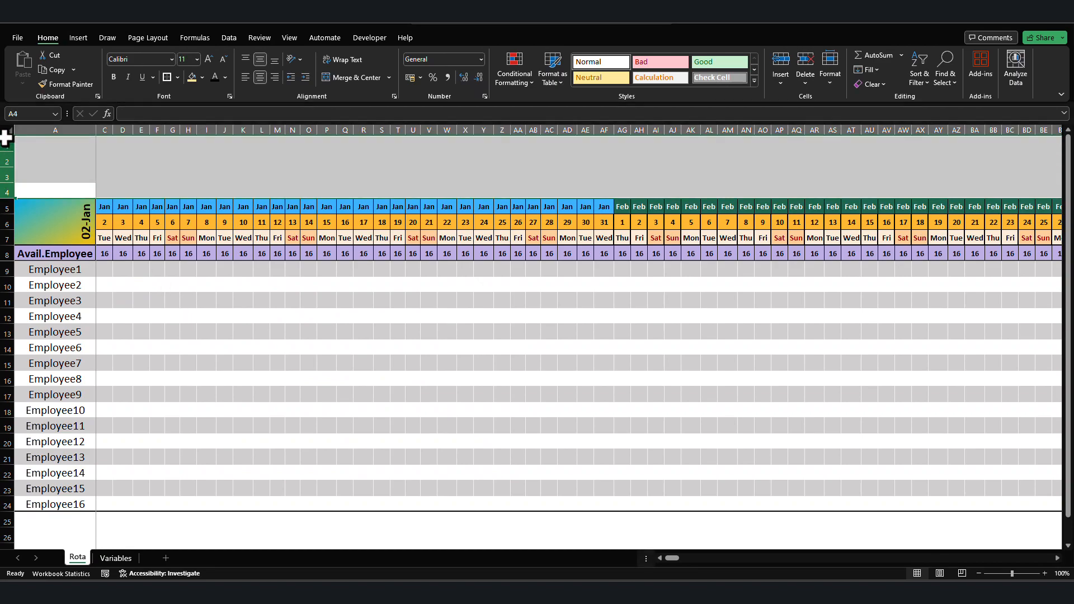
right_click(7, 147)
left_click(46, 334)
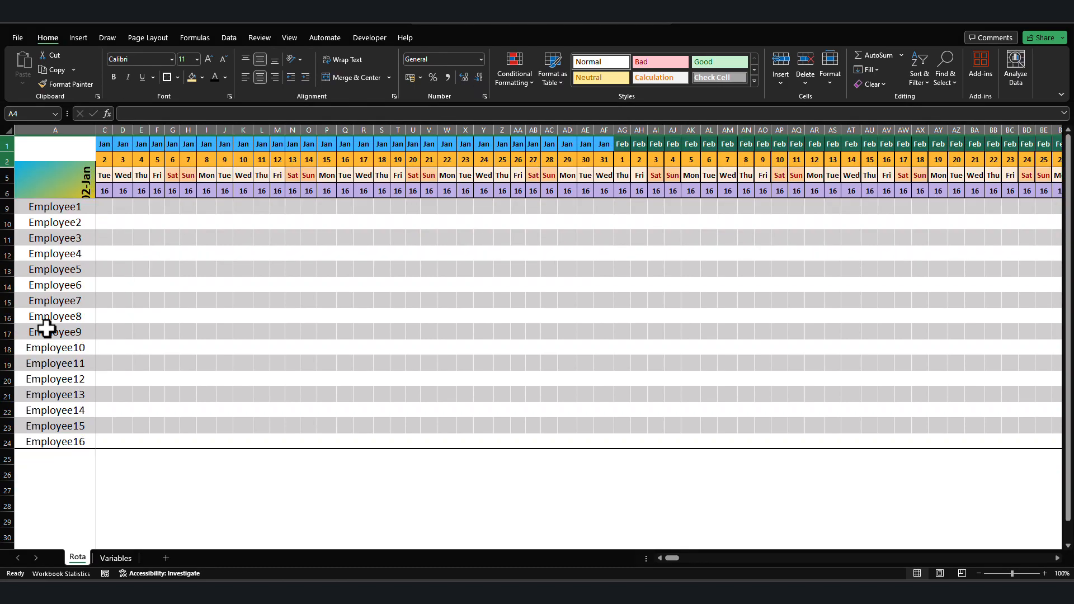